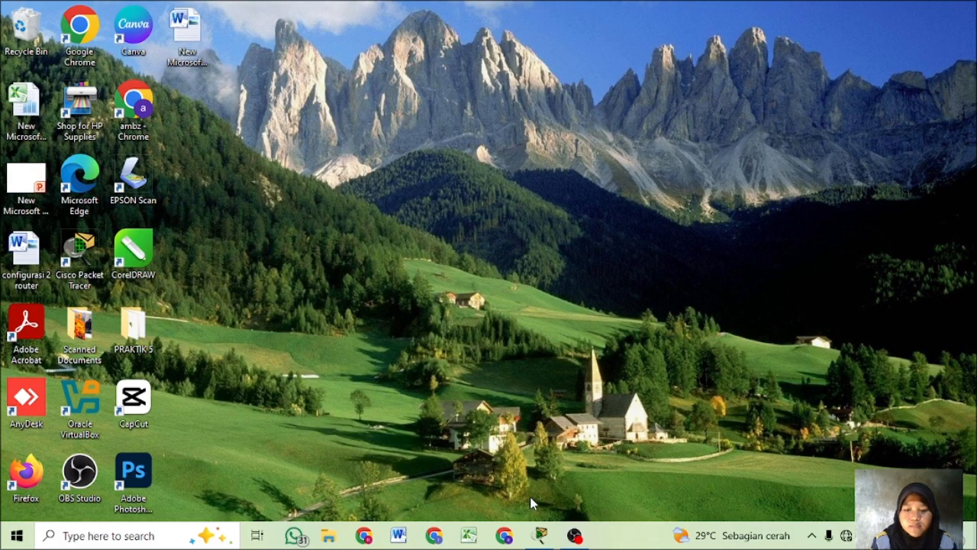
# - Switch to Cisco Packet Tracer and delete the four unconnected devices: Router0, Switch0, PC0 and Server0
pyautogui.click(540, 535)
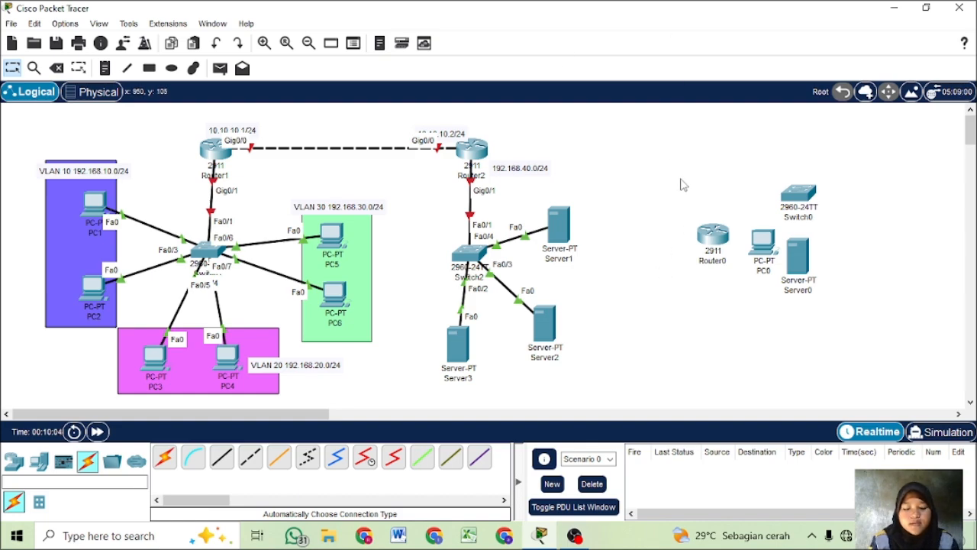
pyautogui.moveTo(681, 180); pyautogui.dragTo(828, 297)
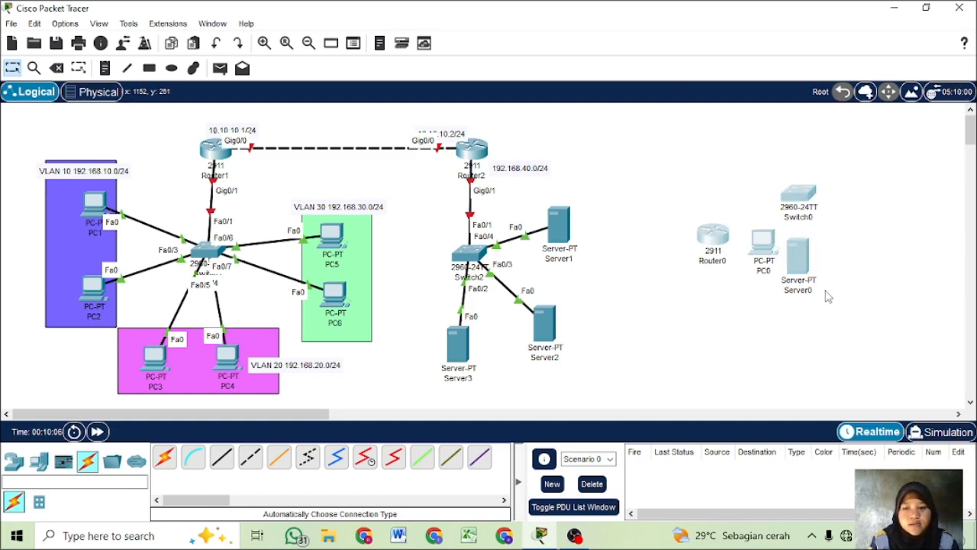
pyautogui.click(64, 74)
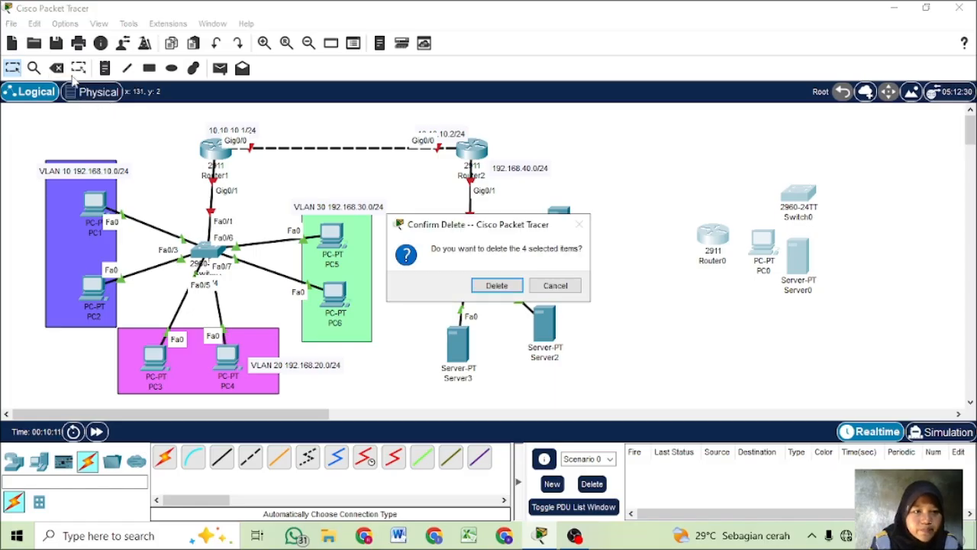
pyautogui.click(495, 285)
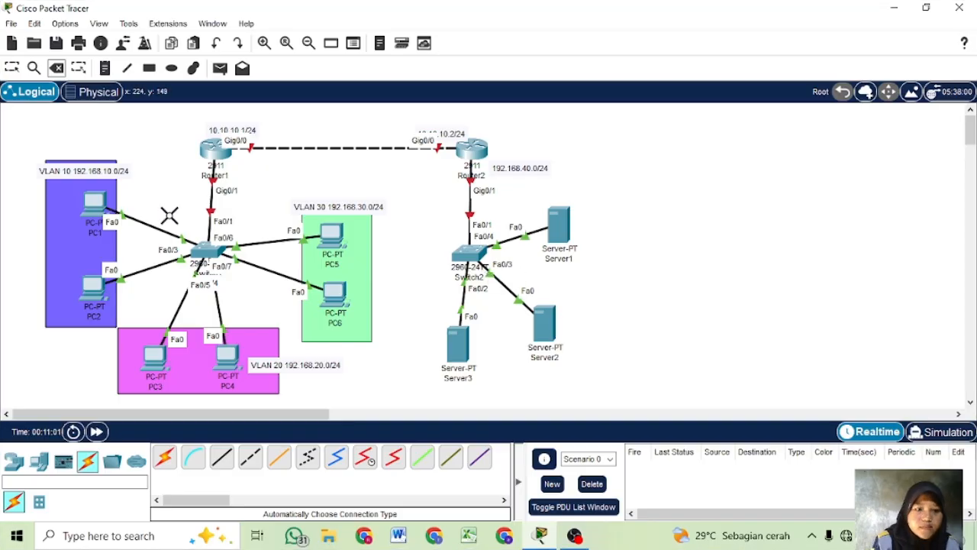
pyautogui.press('Escape')
# - Open Router1's command line, decline the initial configuration dialog with N, and enter global configuration mode with en and conf t
pyautogui.click(215, 151)
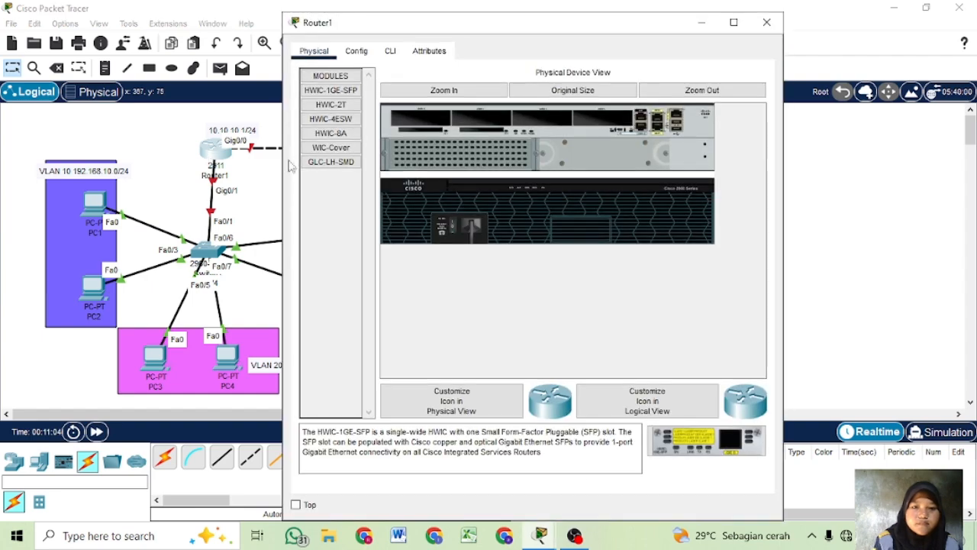
pyautogui.click(390, 50)
pyautogui.write('N')
pyautogui.press('Return')
pyautogui.press('Return')
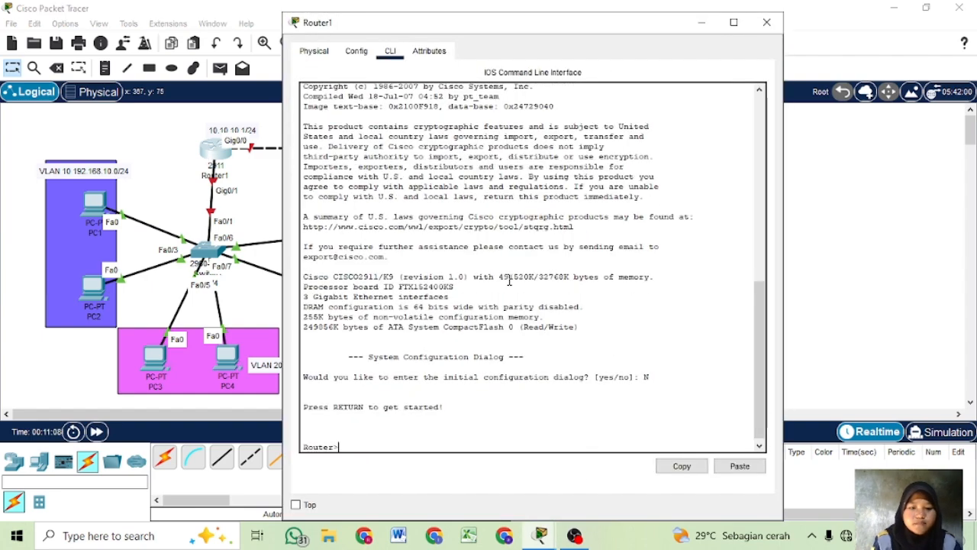
pyautogui.write('en')
pyautogui.press('Return')
pyautogui.write('conf t')
pyautogui.press('Return')
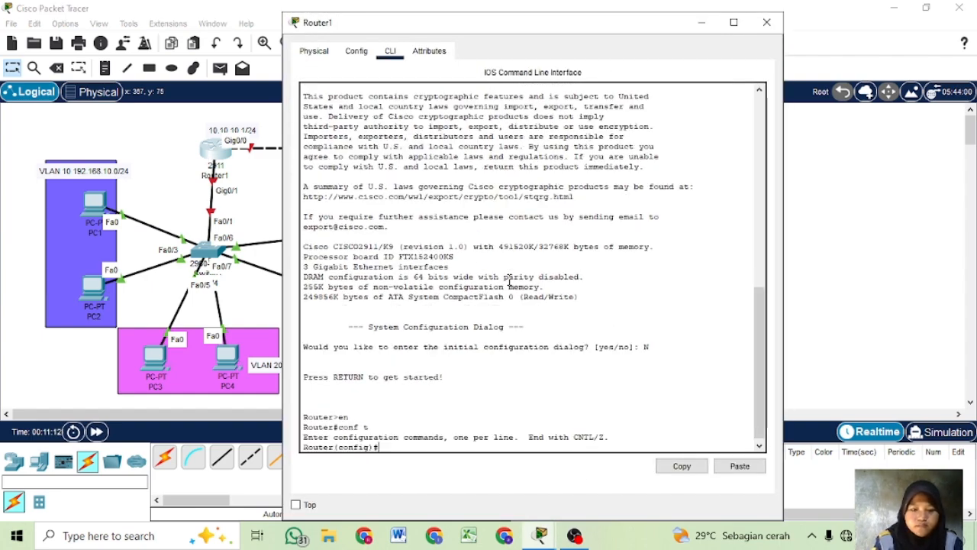
# - Enable Router1's gig0/0 with no sh, assign it 10.10.10.1 with mask 255.255.255.0, and exit the interface
pyautogui.write('int gig0/0')
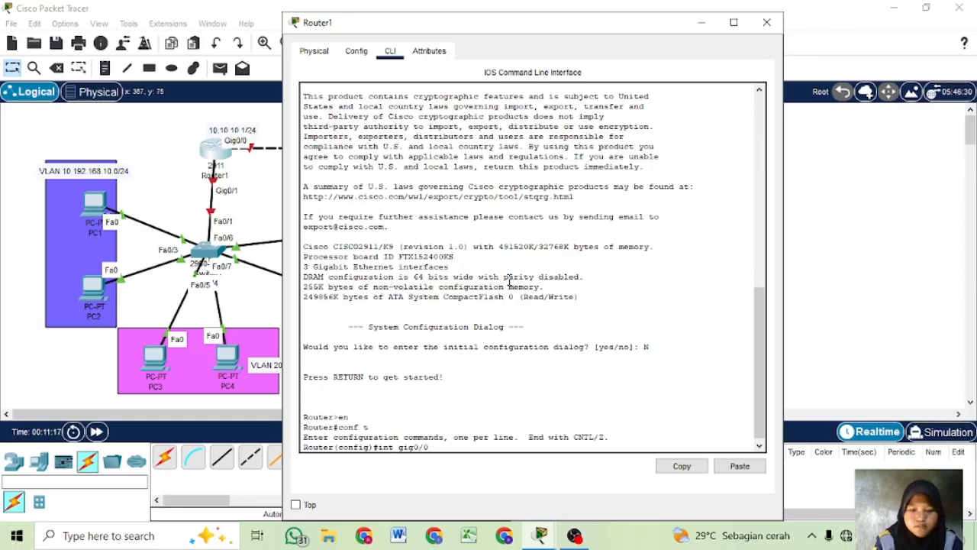
pyautogui.press('Return')
pyautogui.write('no sh')
pyautogui.press('Return')
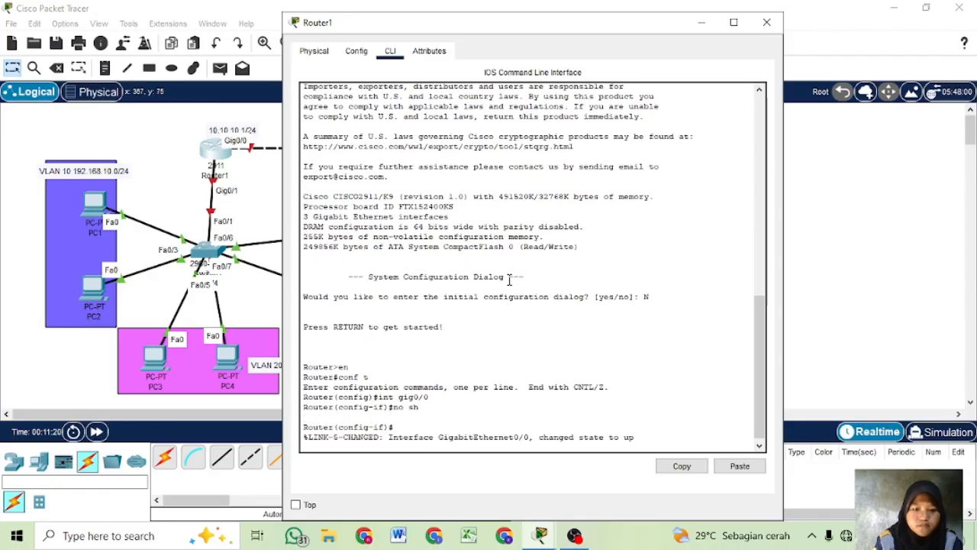
pyautogui.write('ip add')
pyautogui.press('Tab')
pyautogui.write('10')
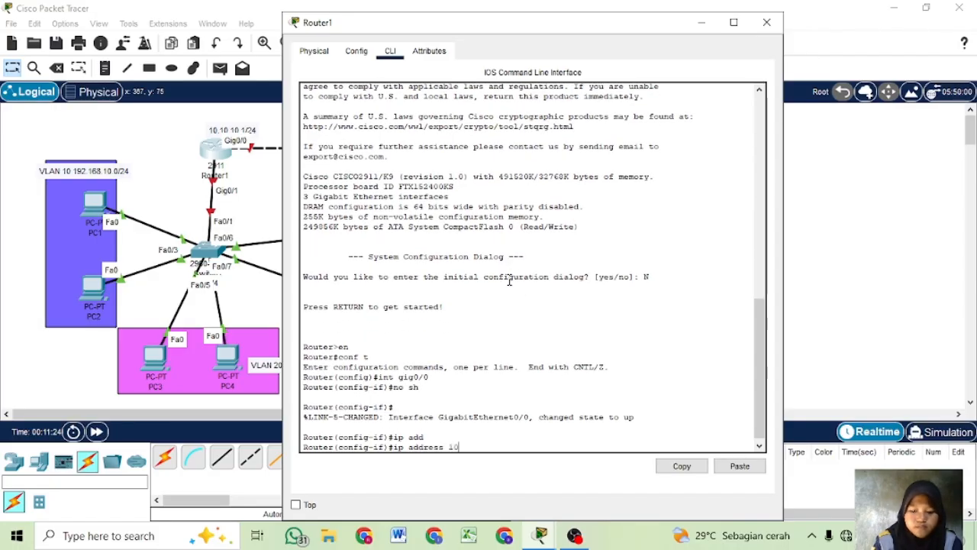
pyautogui.write('.10.10.1 255.')
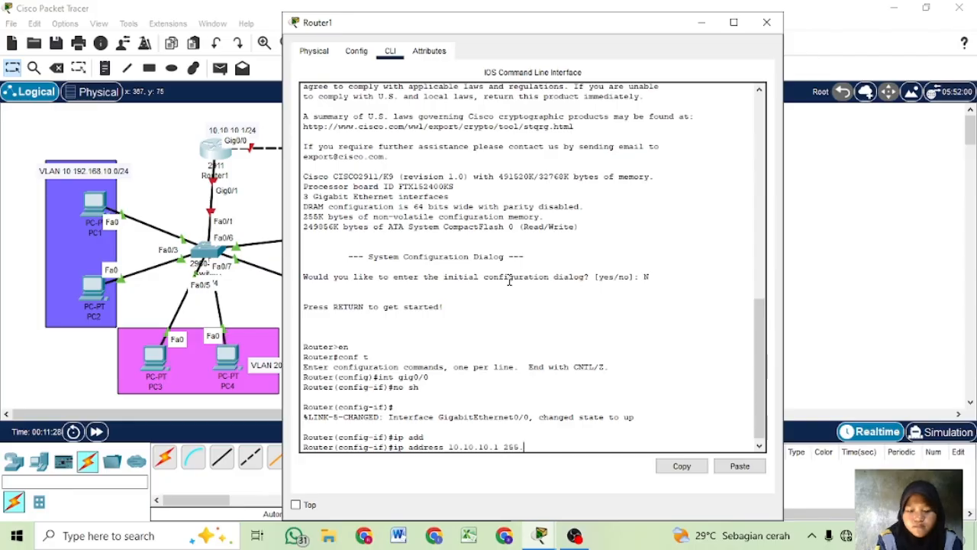
pyautogui.write('255.255.255.0')
pyautogui.press('Return')
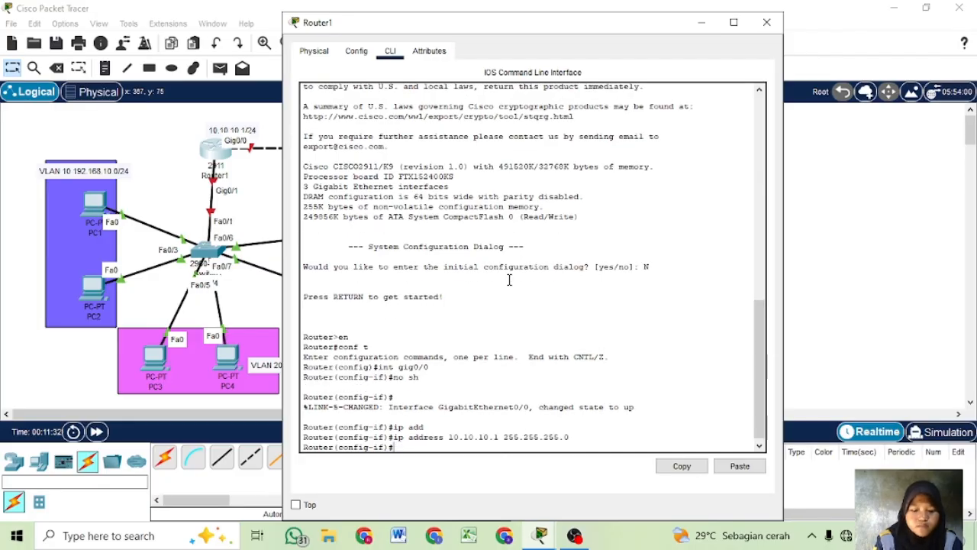
pyautogui.write('ex')
pyautogui.press('Return')
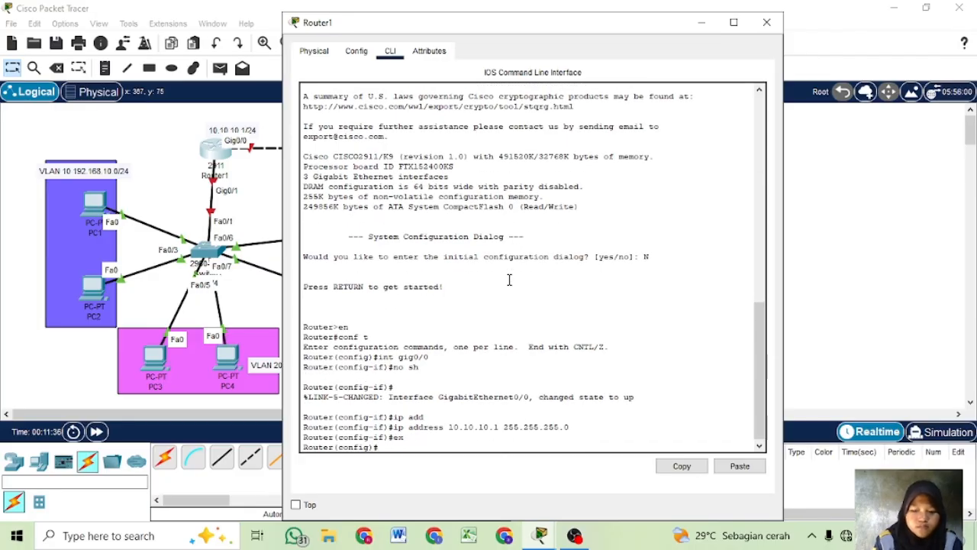
# - Enable Router1's gig0/1 interface with no sh
pyautogui.press('Up')
pyautogui.press('Down')
pyautogui.write('int gig0/1')
pyautogui.press('Return')
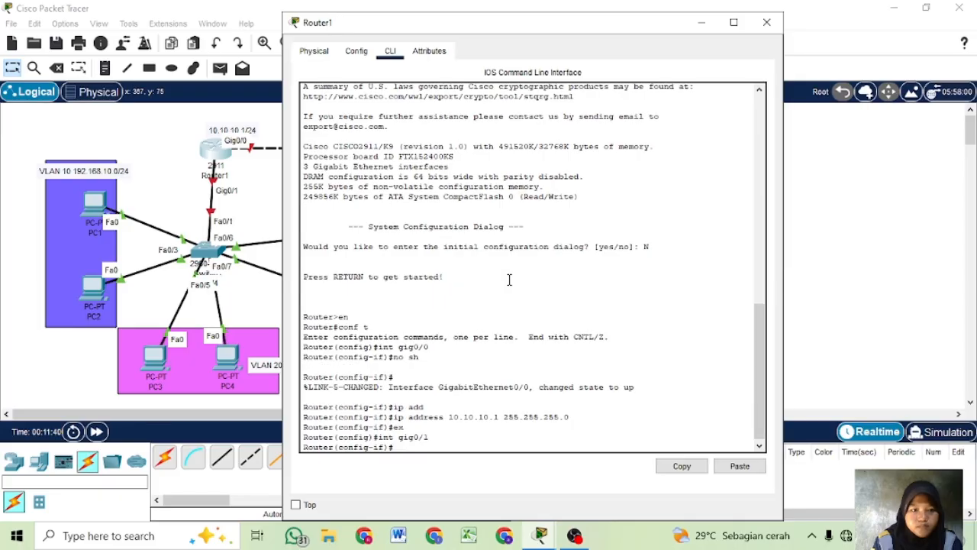
pyautogui.write('no sh')
pyautogui.press('Return')
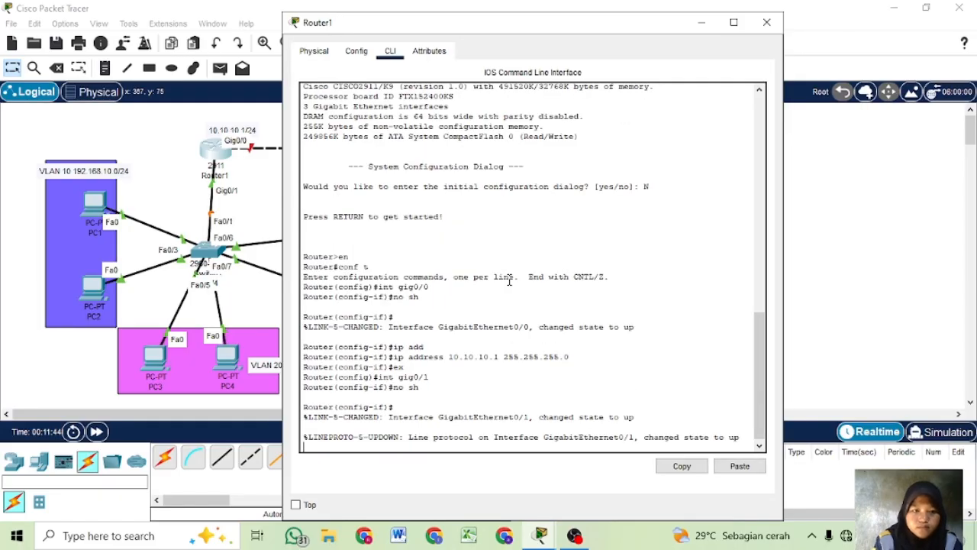
pyautogui.press('Return')
# - Create subinterface gig0/1.10 on Router1 and set its encapsulation to dot1Q 10
pyautogui.write('int gig0/1')
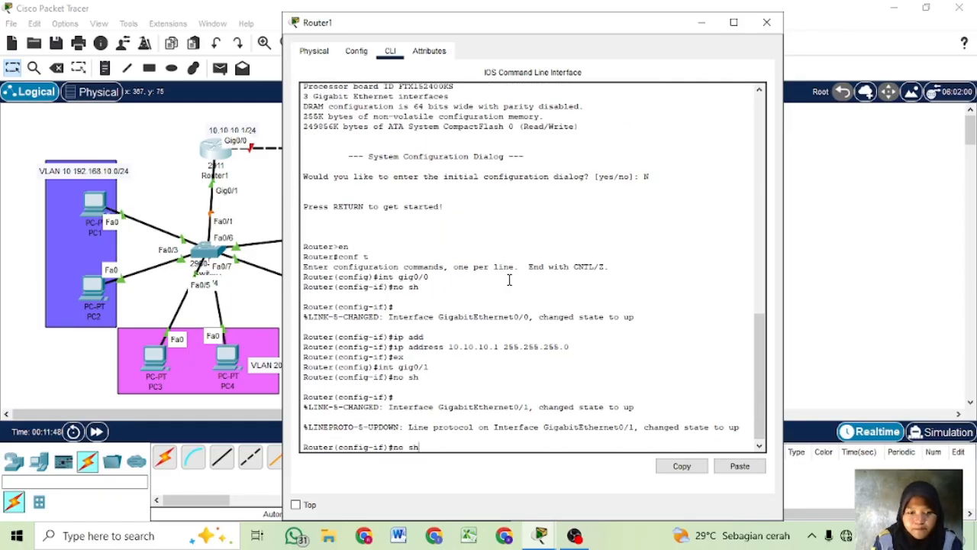
pyautogui.write('.10')
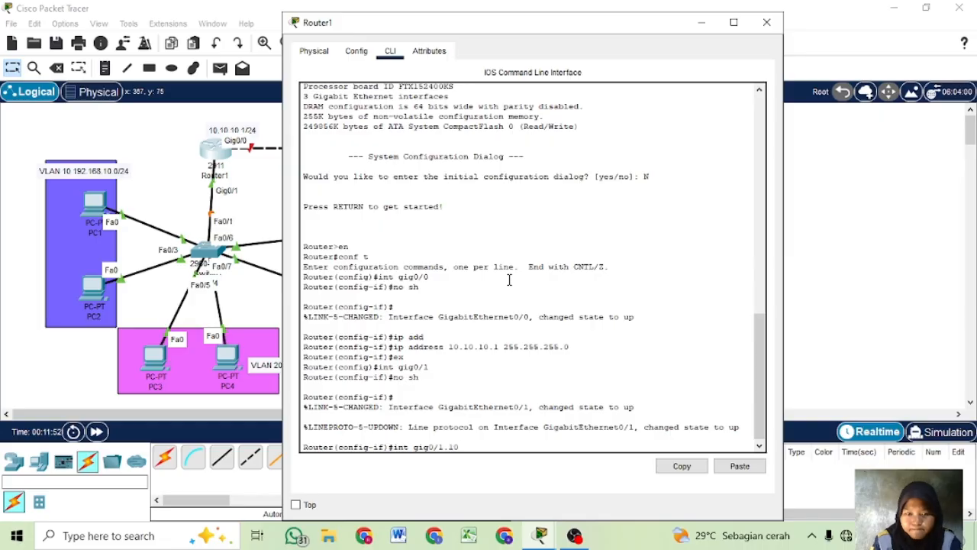
pyautogui.press('Return')
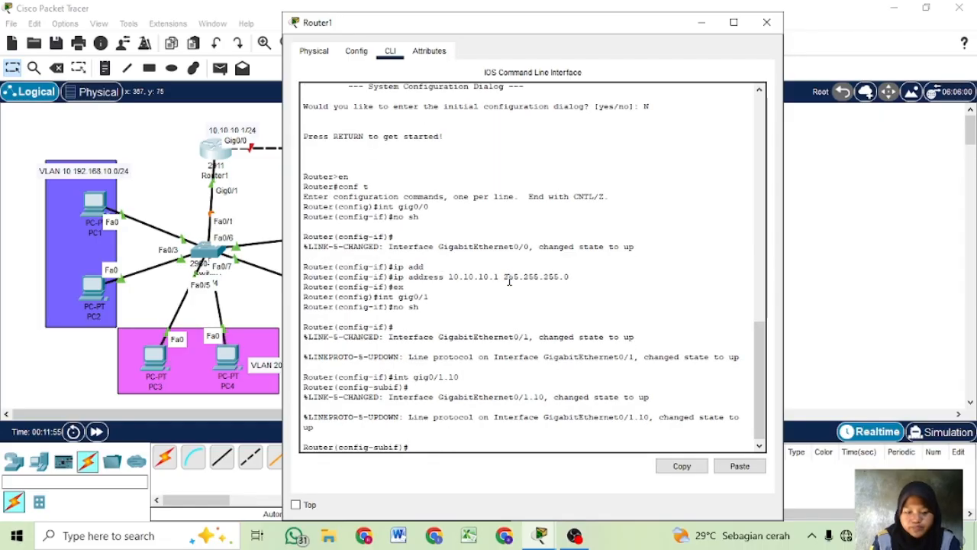
pyautogui.write('enc')
pyautogui.press('Tab')
pyautogui.write('dot')
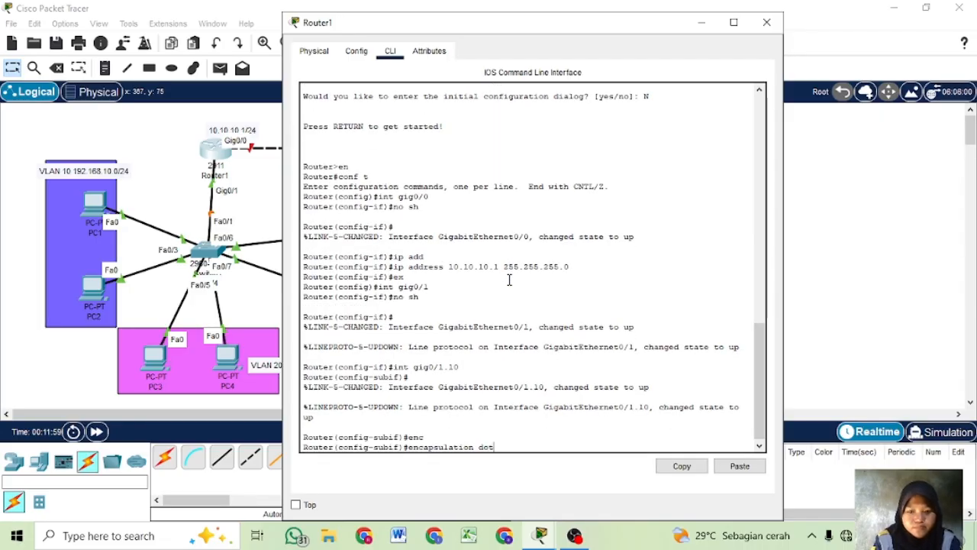
pyautogui.press('Tab')
pyautogui.write('10')
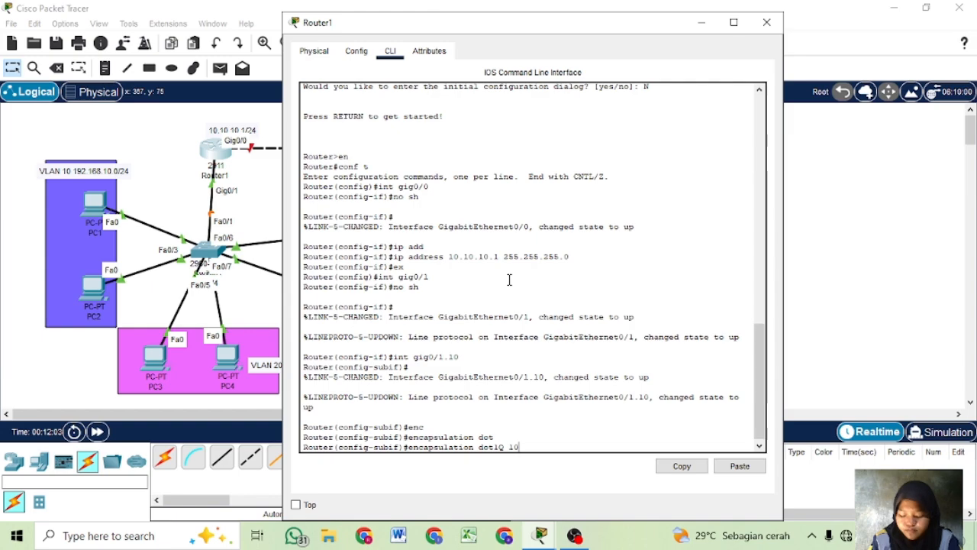
pyautogui.press('Return')
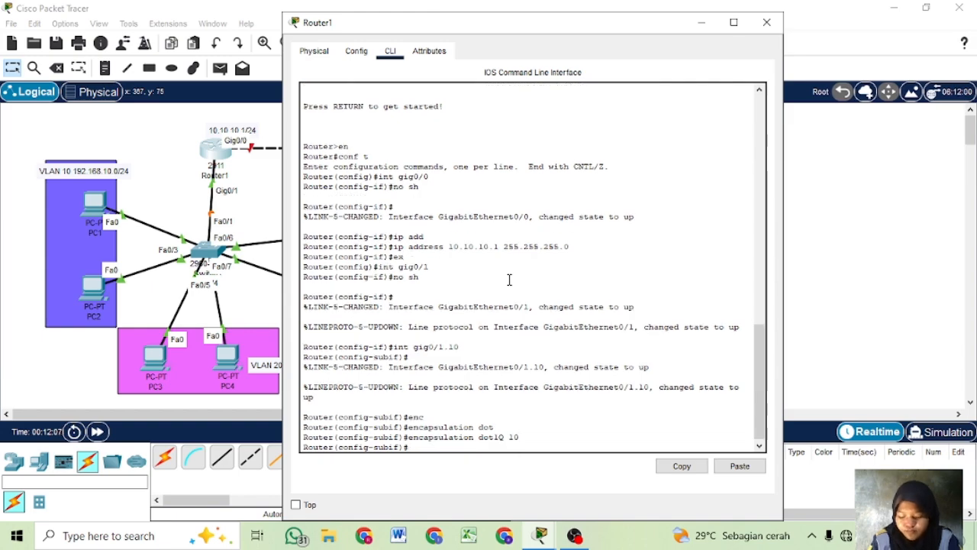
# - Assign IP address 192.168.10.1 with mask 255.255.255.0 to subinterface gig0/1.10, and exit to global configuration mode
pyautogui.write('ip add')
pyautogui.press('Tab')
pyautogui.write('1')
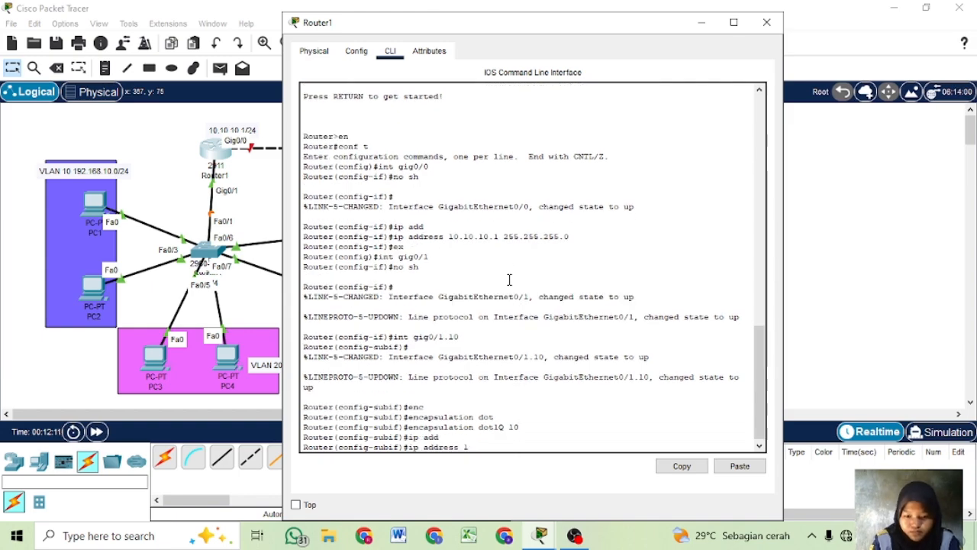
pyautogui.write('92.168')
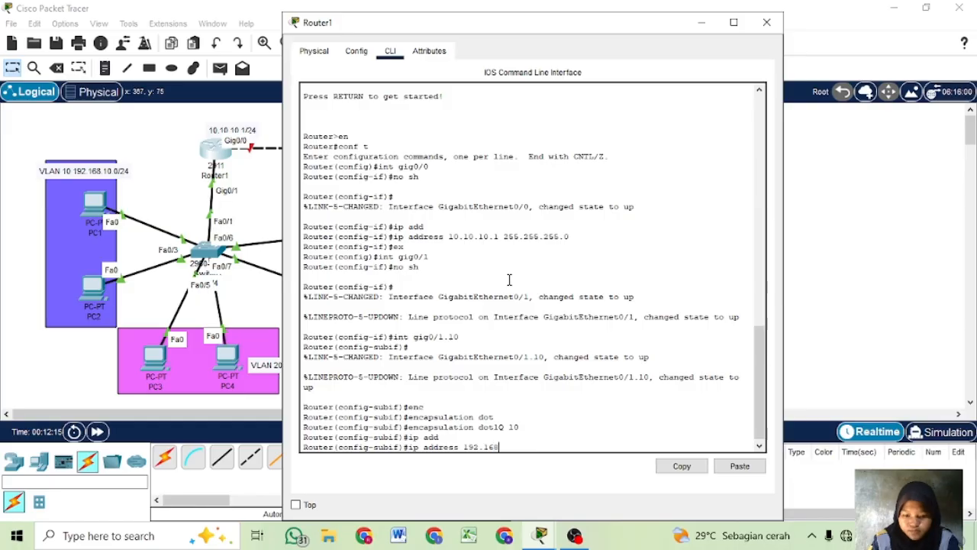
pyautogui.write('.10.0 2')
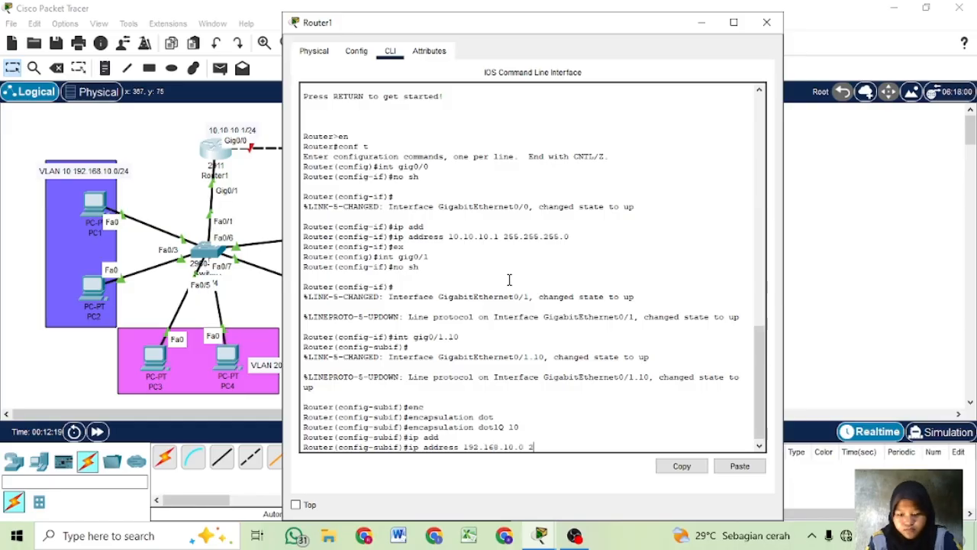
pyautogui.write('55.255.255.')
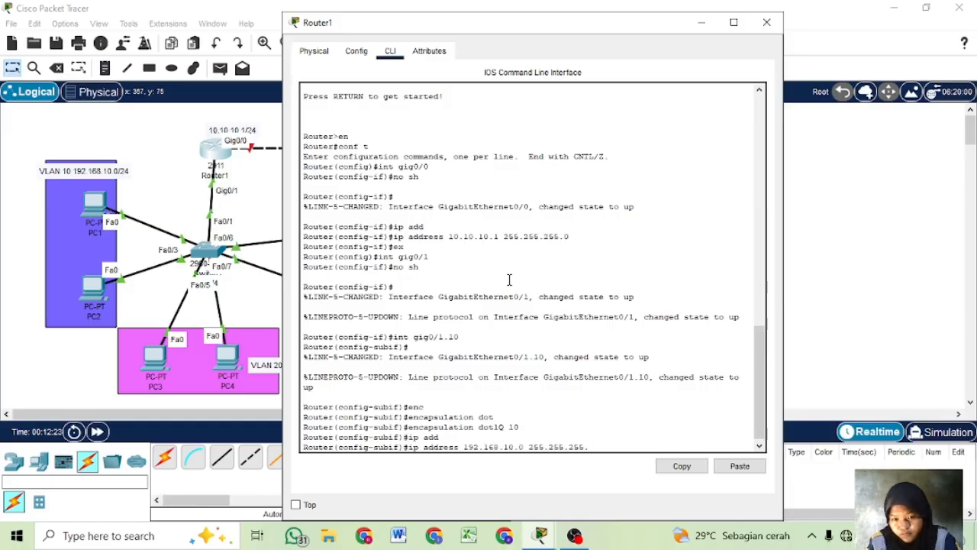
pyautogui.write('0')
pyautogui.press('Left')
pyautogui.press('Left')
pyautogui.press('Left')
pyautogui.press('Left')
pyautogui.press('Left')
pyautogui.press('Left')
pyautogui.press('Left')
pyautogui.press('Left')
pyautogui.press('Left')
pyautogui.press('Left')
pyautogui.press('Left')
pyautogui.press('Left')
pyautogui.press('Left')
pyautogui.press('Left')
pyautogui.press('Left')
pyautogui.press('Left')
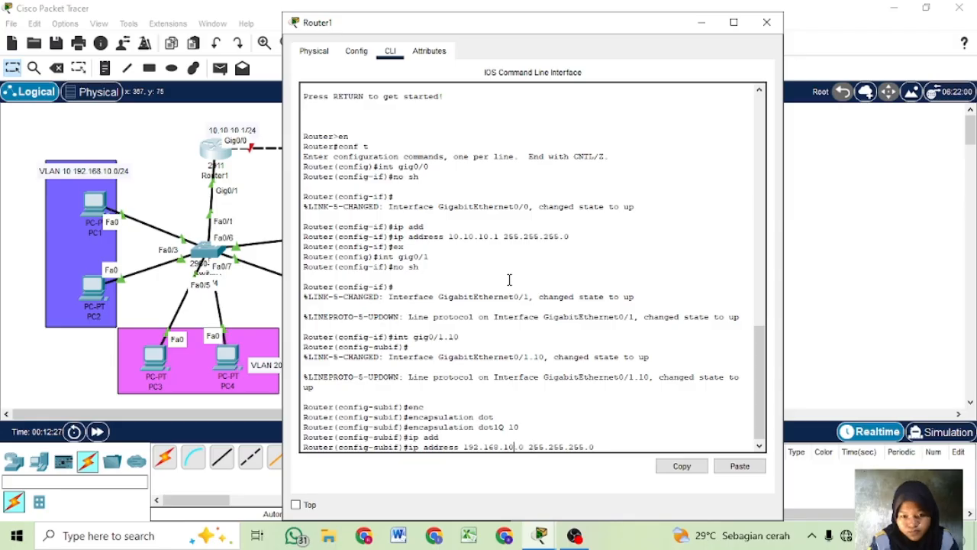
pyautogui.press('Delete')
pyautogui.write('1')
pyautogui.press('Return')
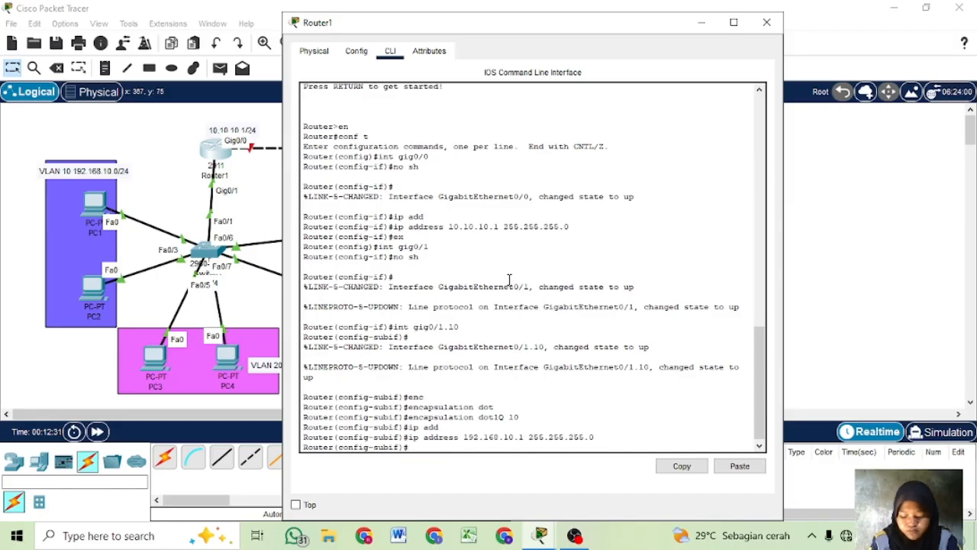
pyautogui.write('ex')
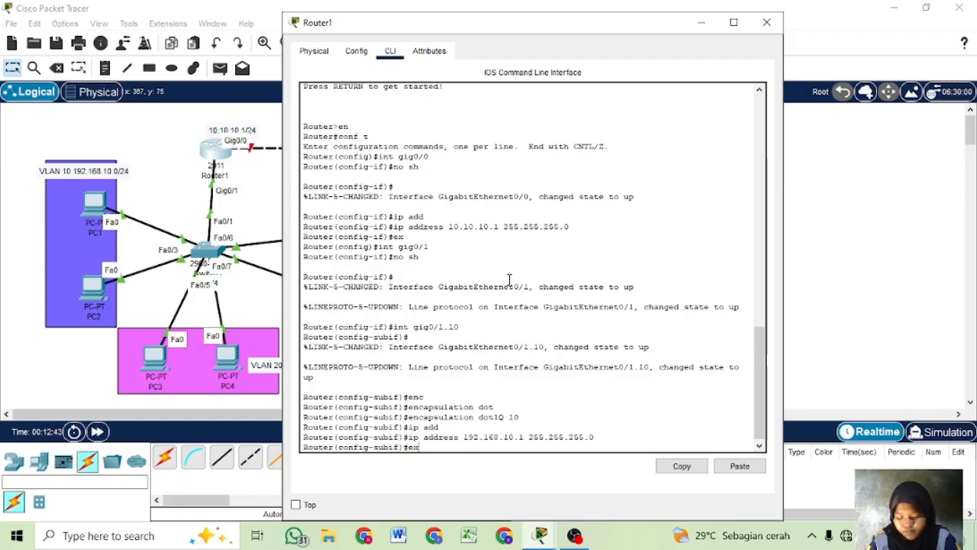
pyautogui.press('Return')
# - Create subinterface gig0/1.20 on Router1
pyautogui.press('Up')
pyautogui.press('Up')
pyautogui.press('Up')
pyautogui.press('Up')
pyautogui.press('Up')
pyautogui.press('Up')
pyautogui.press('Up')
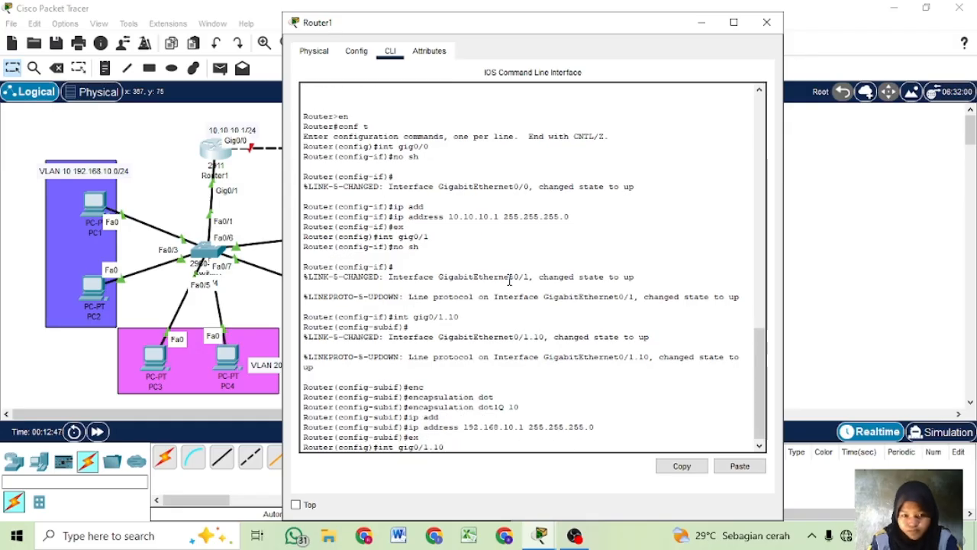
pyautogui.press('BackSpace')
pyautogui.press('BackSpace')
pyautogui.write('20')
pyautogui.press('Return')
# - Set the encapsulation of subinterface gig0/1.20 to dot1Q 20
pyautogui.press('Up')
pyautogui.press('Up')
pyautogui.press('Up')
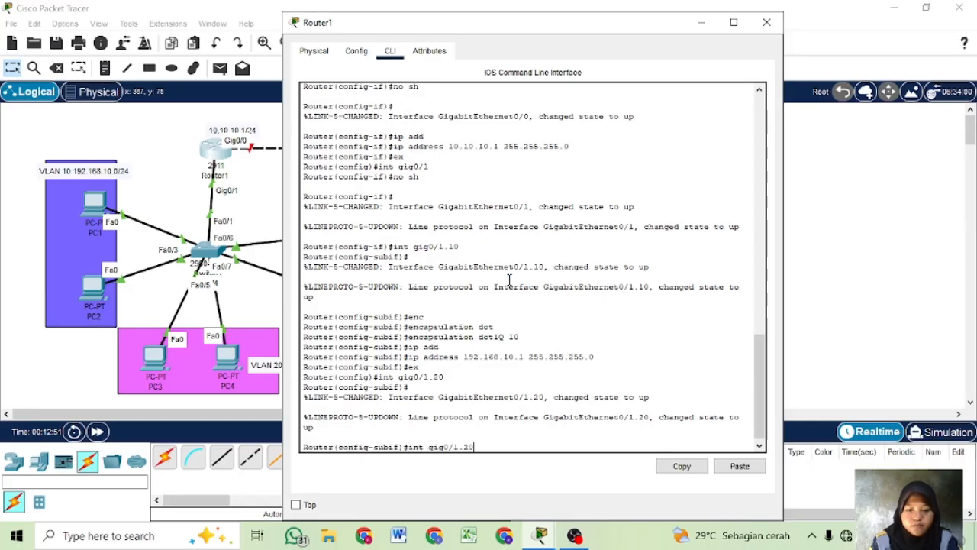
pyautogui.press('Up')
pyautogui.press('Up')
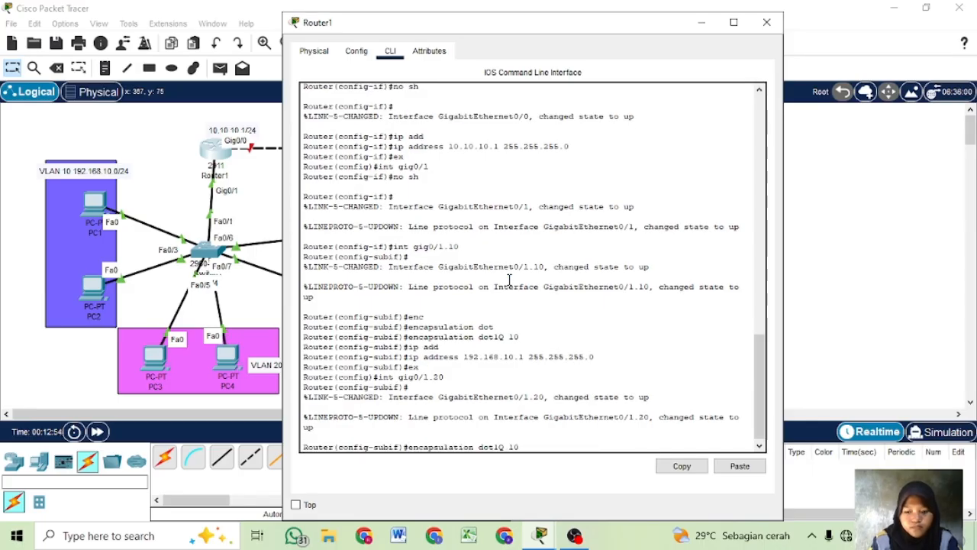
pyautogui.press('BackSpace')
pyautogui.press('BackSpace')
pyautogui.write('20')
pyautogui.press('Return')
# - Assign IP address 192.168.20.1 with mask 255.255.255.0 to subinterface gig0/1.20, and exit to global configuration mode
pyautogui.press('Up')
pyautogui.press('Up')
pyautogui.press('Up')
pyautogui.press('Up')
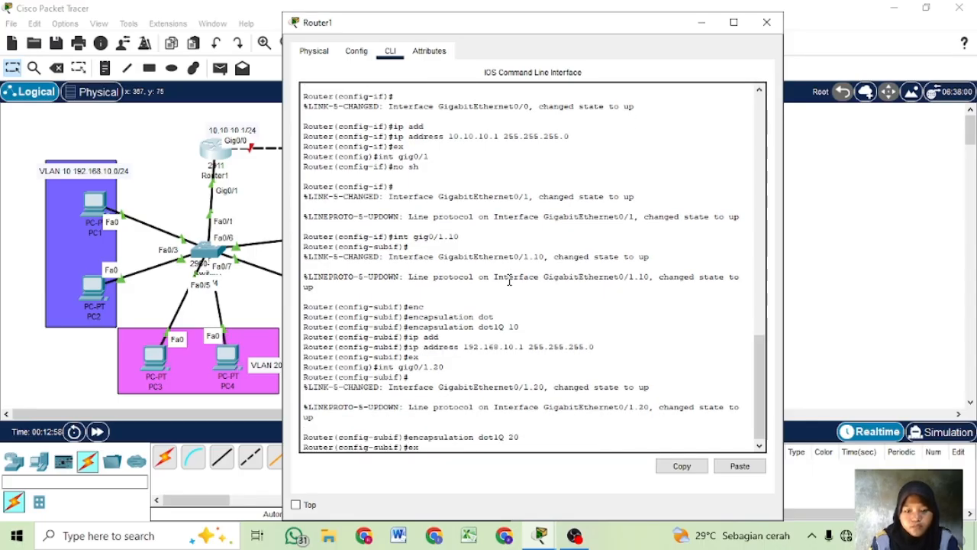
pyautogui.press('Left')
pyautogui.press('Left')
pyautogui.press('Left')
pyautogui.press('Left')
pyautogui.press('Left')
pyautogui.press('Left')
pyautogui.press('Left')
pyautogui.press('Left')
pyautogui.press('Left')
pyautogui.press('Left')
pyautogui.press('Left')
pyautogui.press('Left')
pyautogui.press('Left')
pyautogui.press('Left')
pyautogui.press('Left')
pyautogui.press('Left')
pyautogui.press('Left')
pyautogui.press('BackSpace')
pyautogui.write('2')
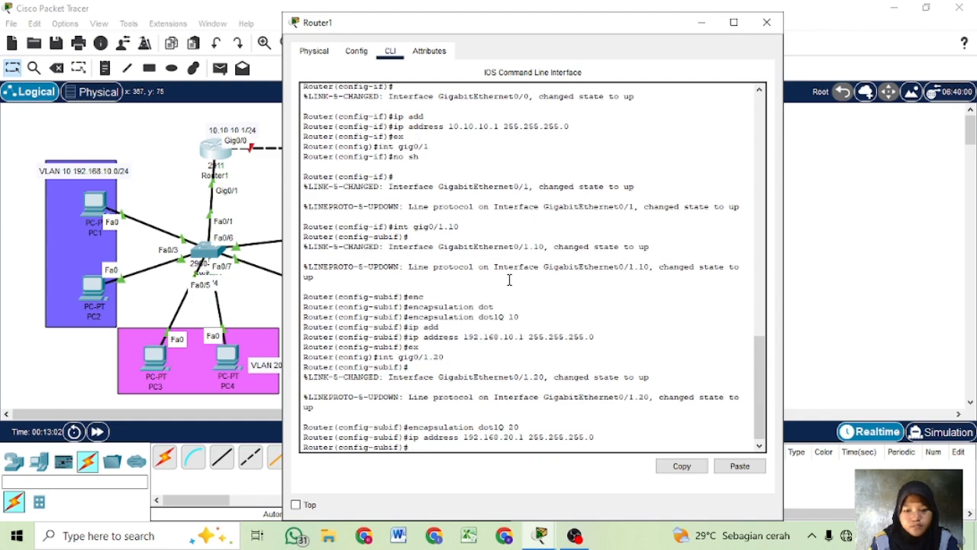
pyautogui.press('Return')
pyautogui.press('Up')
pyautogui.press('Up')
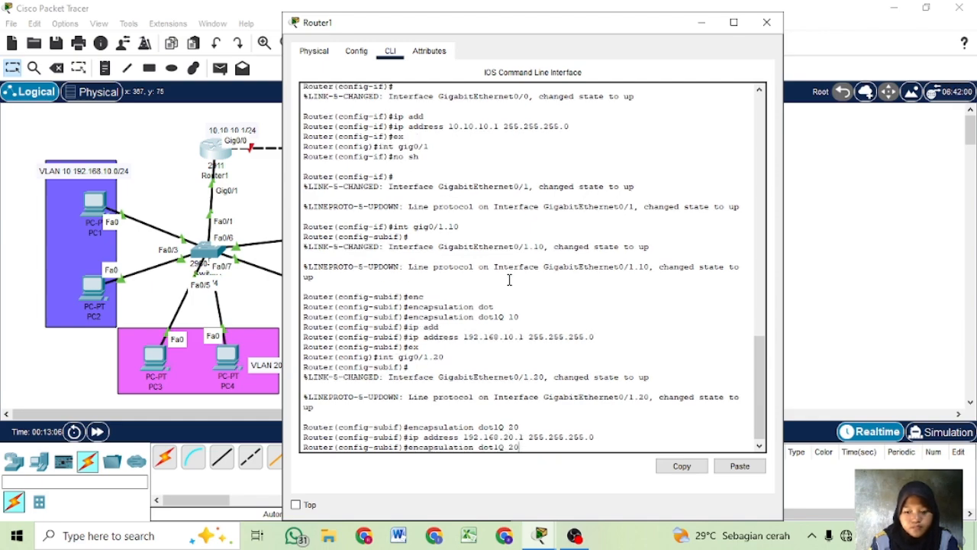
pyautogui.press('Up')
pyautogui.press('Up')
pyautogui.press('Up')
pyautogui.press('Return')
# - Create subinterface gig0/1.30 on Router1
pyautogui.press('Up')
pyautogui.press('Up')
pyautogui.press('Up')
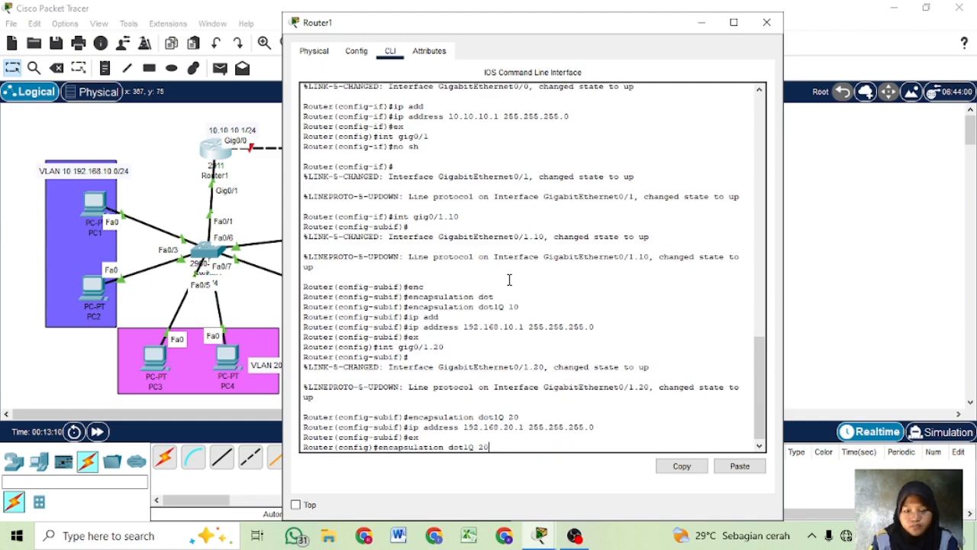
pyautogui.press('Up')
pyautogui.press('BackSpace')
pyautogui.press('BackSpace')
pyautogui.write('30')
pyautogui.press('Return')
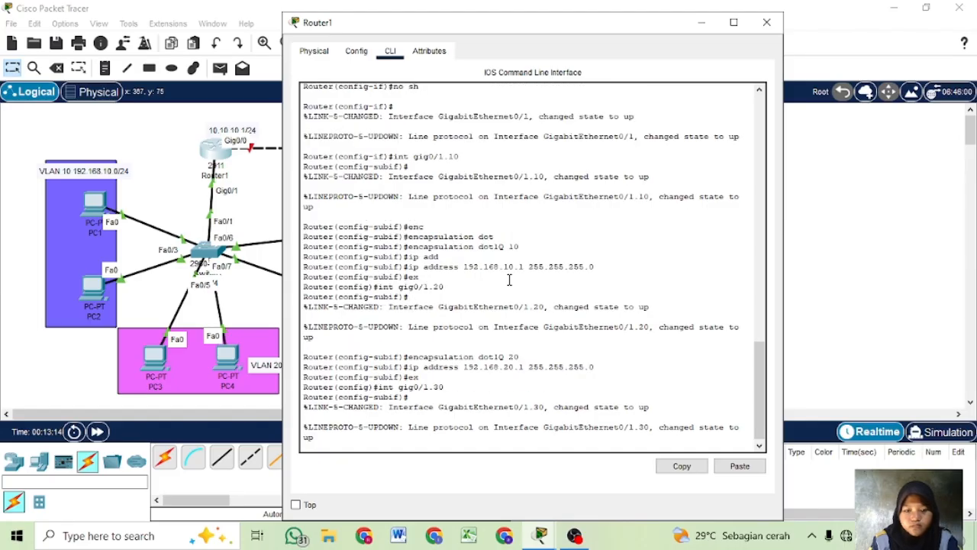
# - Set the encapsulation of subinterface gig0/1.30 to dot1Q 30
pyautogui.press('Up')
pyautogui.press('Up')
pyautogui.press('Up')
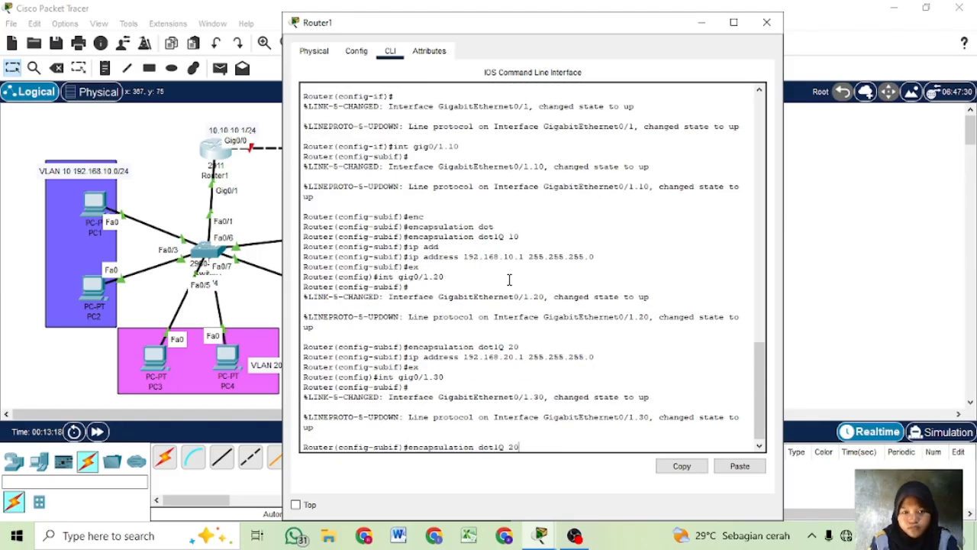
pyautogui.press('BackSpace')
pyautogui.press('BackSpace')
pyautogui.write('30')
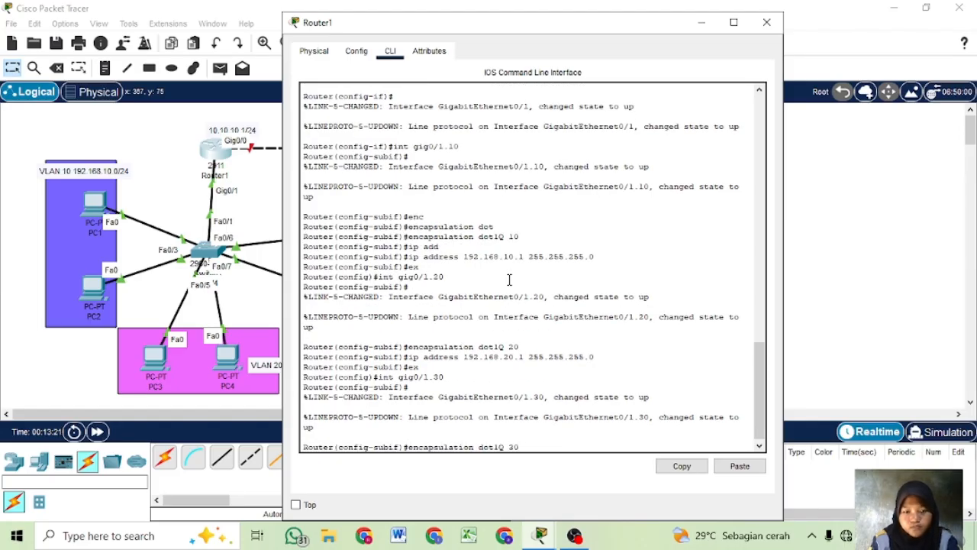
pyautogui.press('Return')
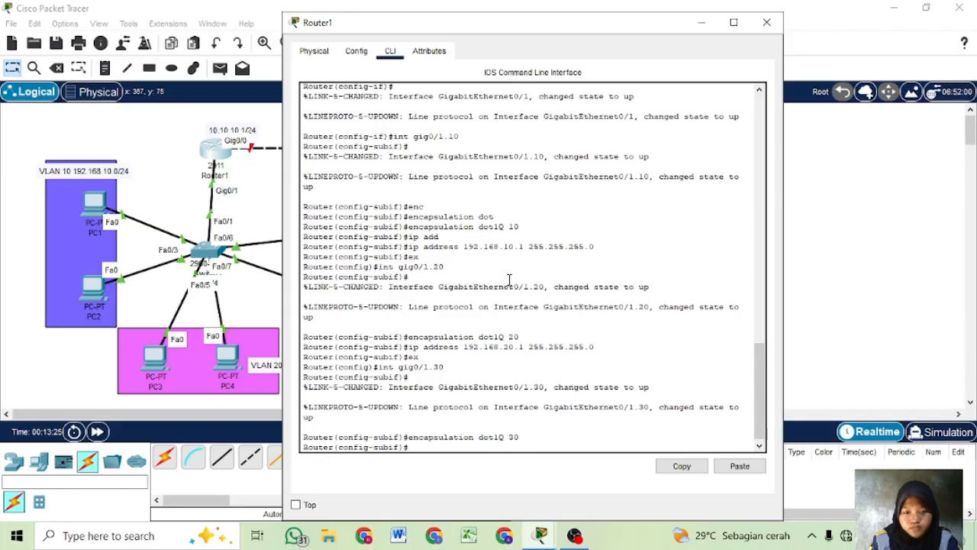
# - Assign IP address 192.168.30.1 with mask 255.255.255.0 to subinterface gig0/1.30, and exit to global configuration mode
pyautogui.press('Up')
pyautogui.press('Up')
pyautogui.press('Up')
pyautogui.press('Up')
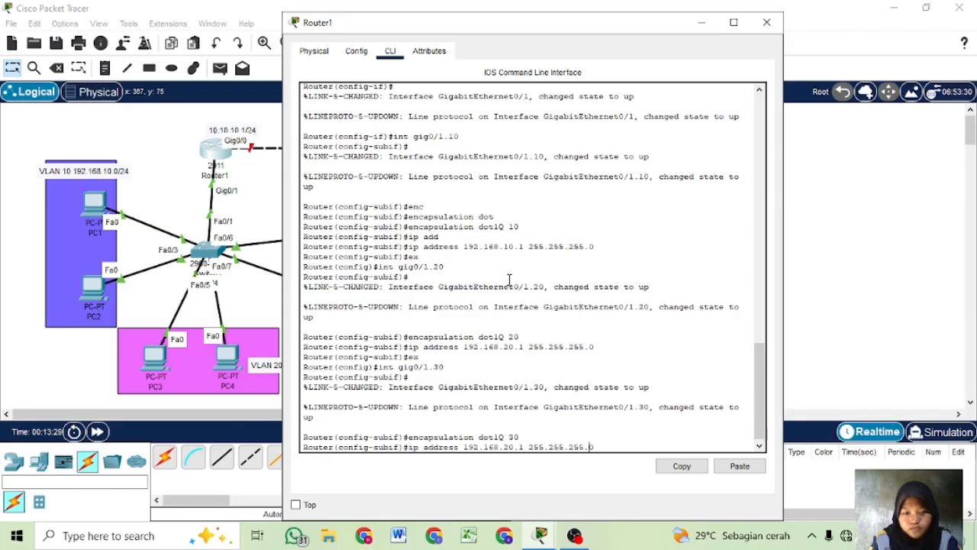
pyautogui.press('Left')
pyautogui.press('Left')
pyautogui.press('Left')
pyautogui.press('Left')
pyautogui.press('Left')
pyautogui.press('Left')
pyautogui.press('Left')
pyautogui.press('Left')
pyautogui.press('Left')
pyautogui.press('Left')
pyautogui.press('Left')
pyautogui.press('Left')
pyautogui.press('Left')
pyautogui.press('Left')
pyautogui.press('Left')
pyautogui.press('Left')
pyautogui.press('BackSpace')
pyautogui.write('3')
pyautogui.press('Return')
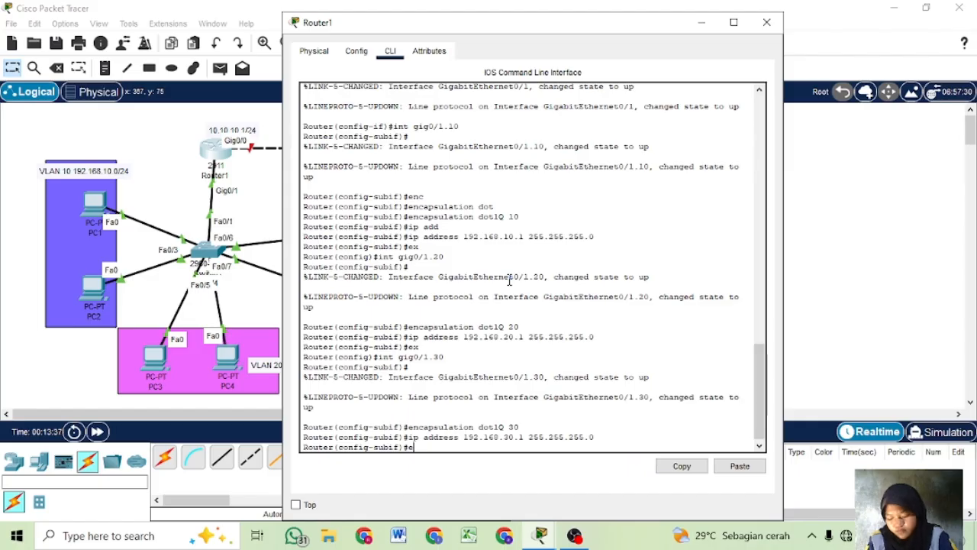
pyautogui.write('ex')
pyautogui.press('Return')
# - Create a DHCP pool named VLAN10 on Router1
pyautogui.write('i')
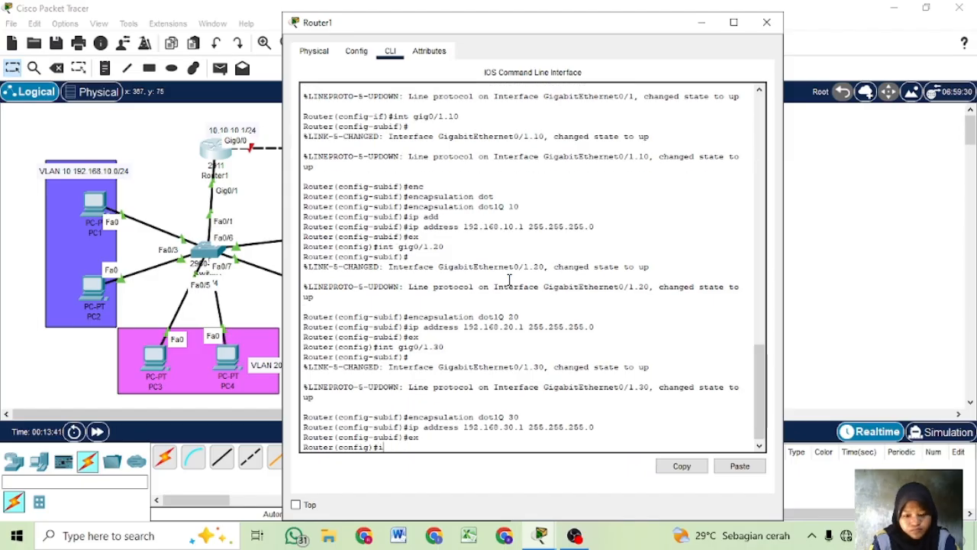
pyautogui.write('p dhcp')
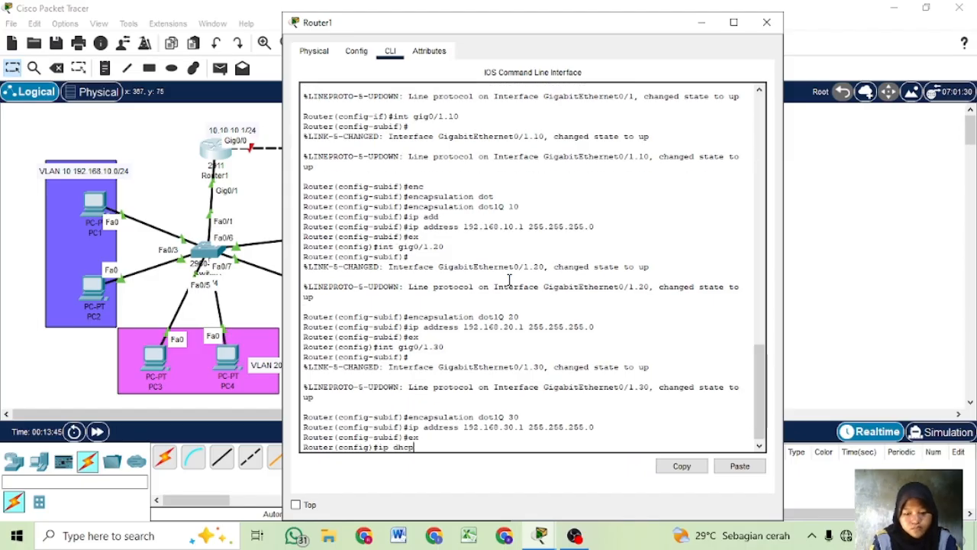
pyautogui.write(' pool VLAN')
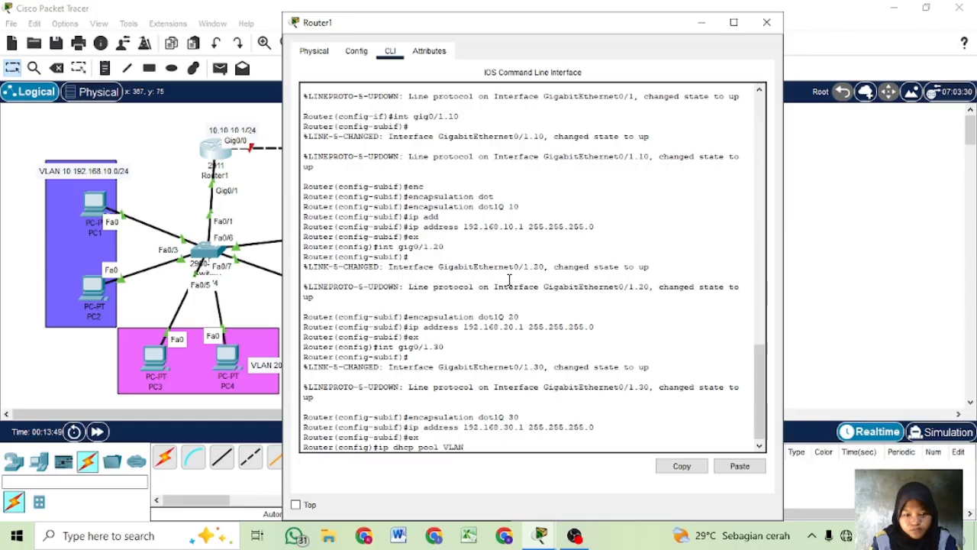
pyautogui.write('10')
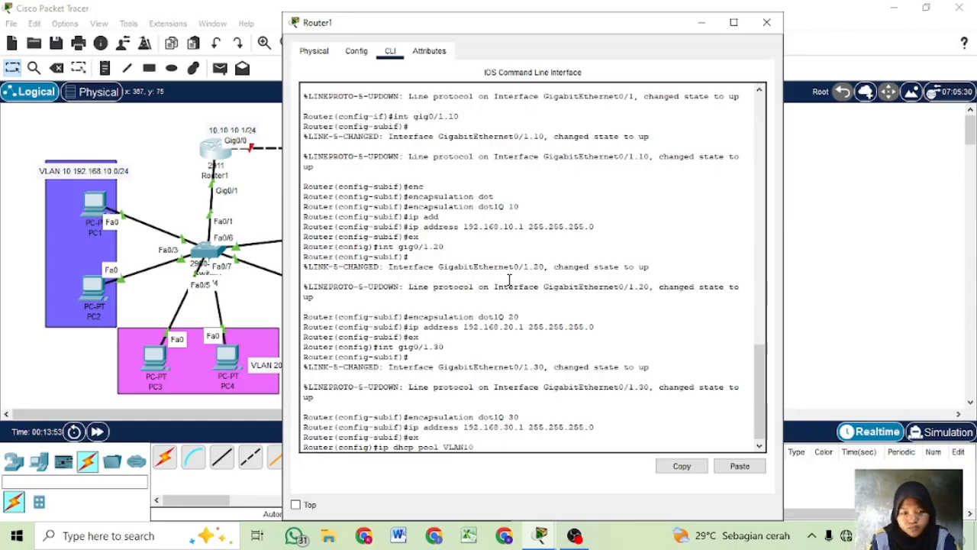
pyautogui.press('Return')
# - Set the VLAN10 DHCP pool's network to 192.168.10.0 with mask 255.255.255.0
pyautogui.write('n')
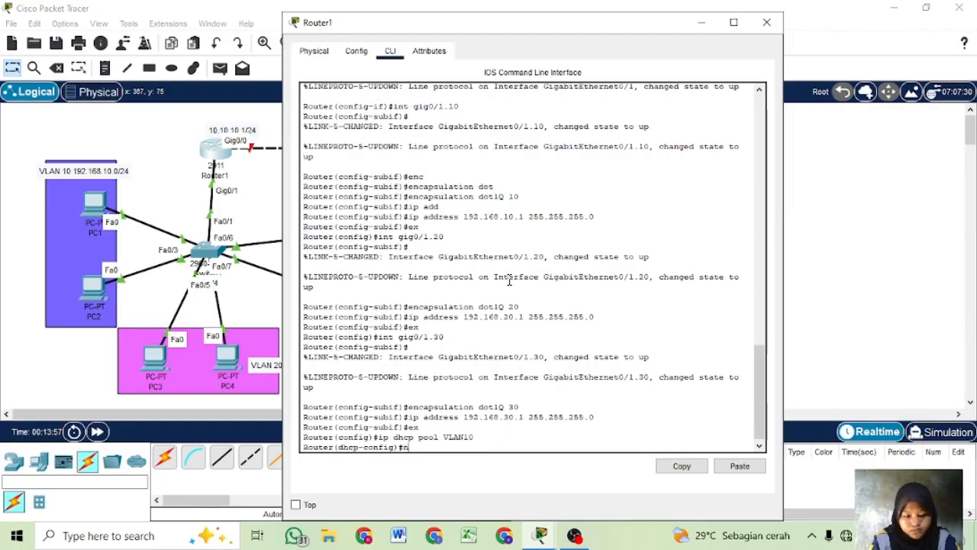
pyautogui.write('et 192.1')
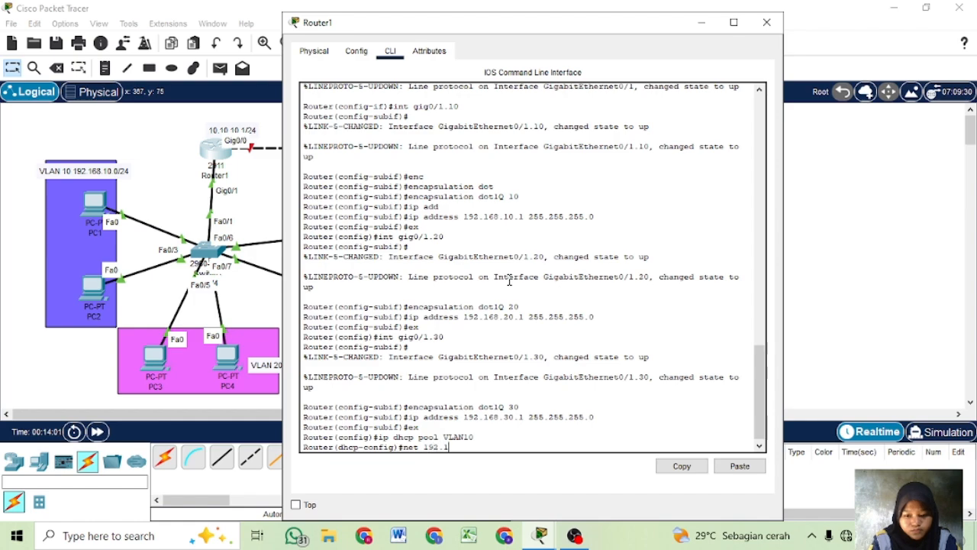
pyautogui.write('68.10.0')
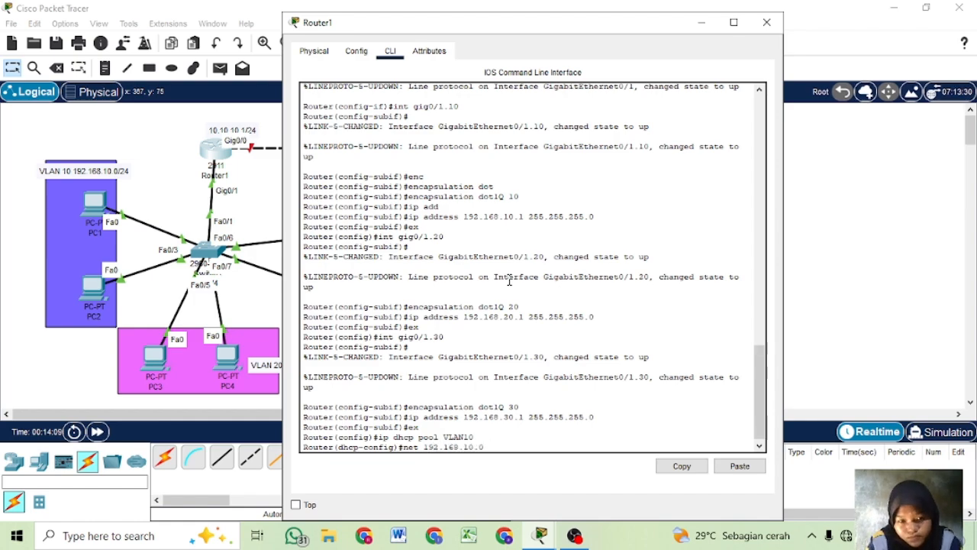
pyautogui.write(' 255.255')
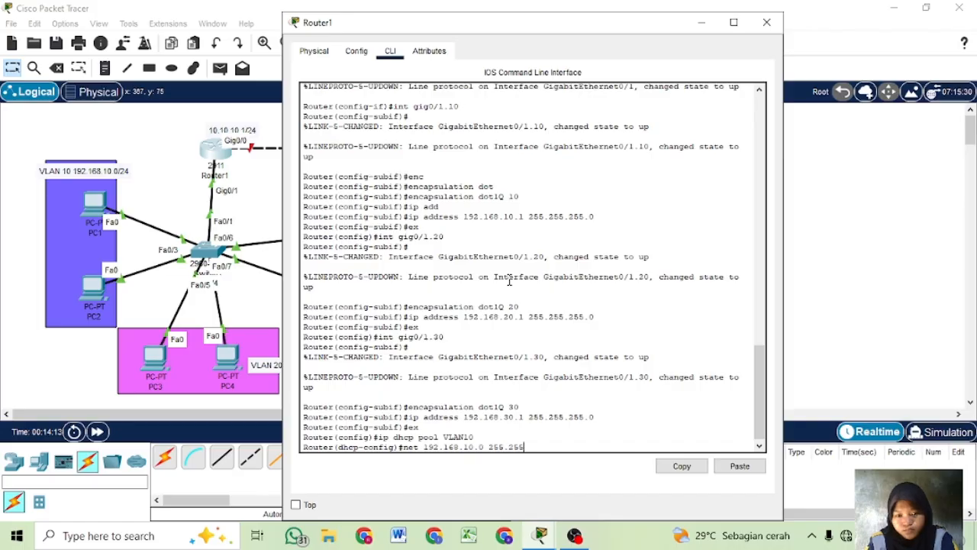
pyautogui.write('.255.0')
pyautogui.press('Return')
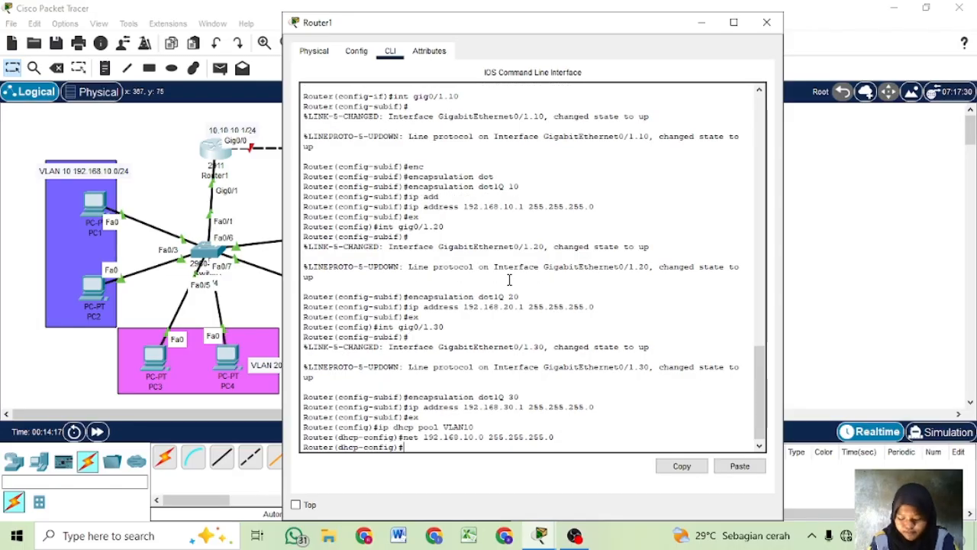
# - Set the VLAN10 DHCP pool's default router to 192.168.10.1
pyautogui.write('def')
pyautogui.press('Tab')
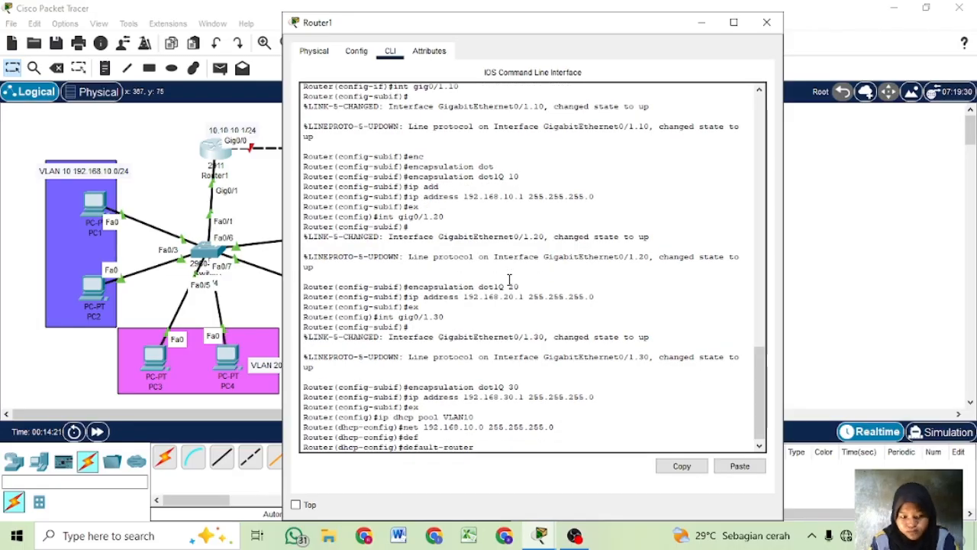
pyautogui.write('192.168.10.1')
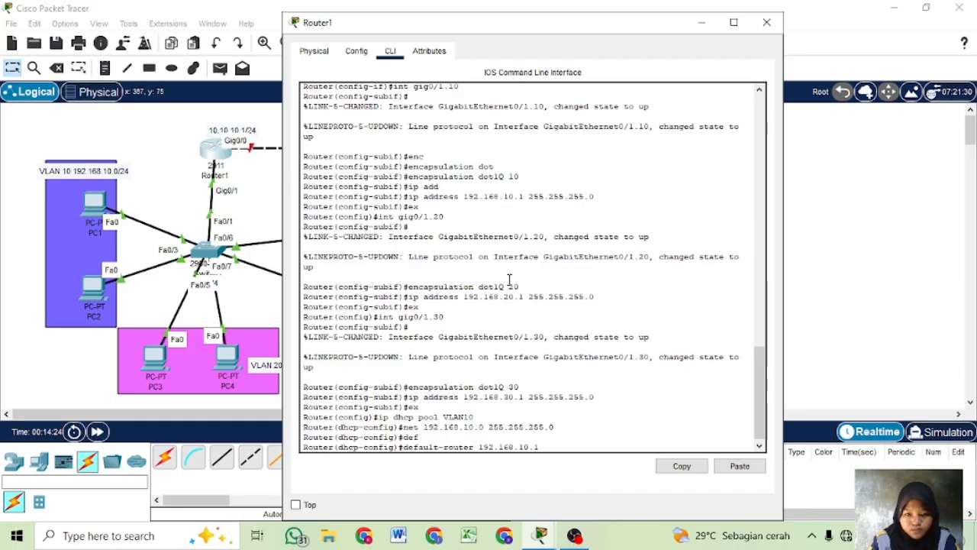
pyautogui.press('Return')
# - Set the VLAN10 DHCP pool's DNS server to 8.8.8.8, and exit to global configuration mode
pyautogui.write('dns')
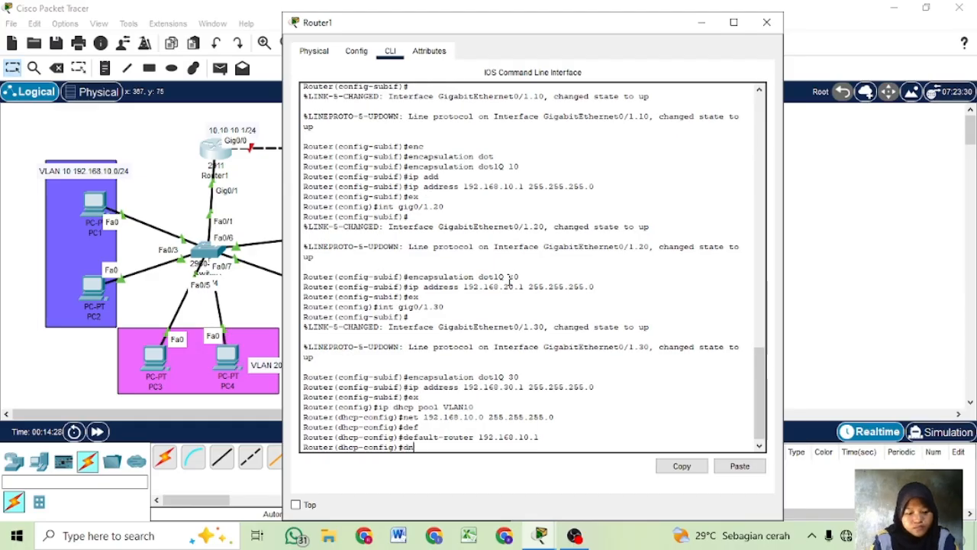
pyautogui.press('Tab')
pyautogui.write('8.8.8.8')
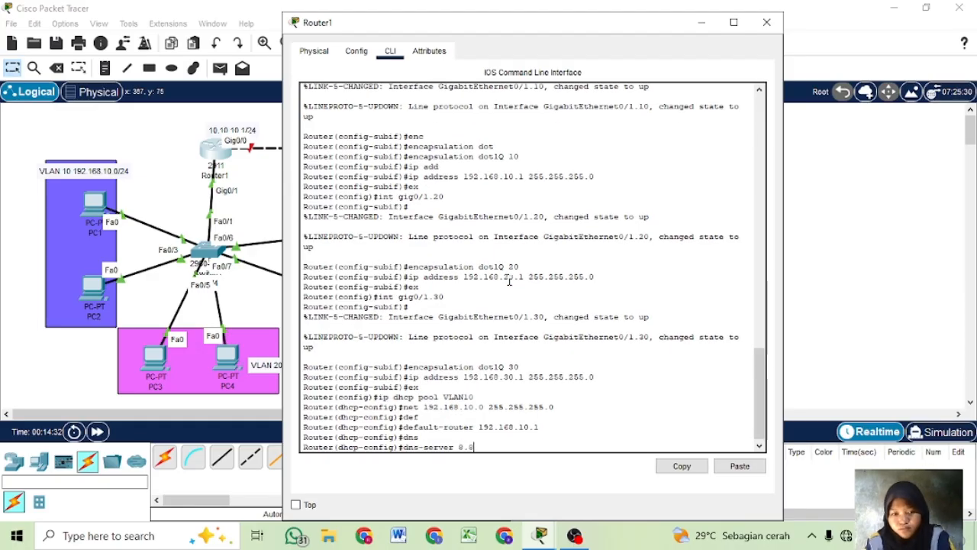
pyautogui.press('Return')
pyautogui.write('ex')
pyautogui.press('Return')
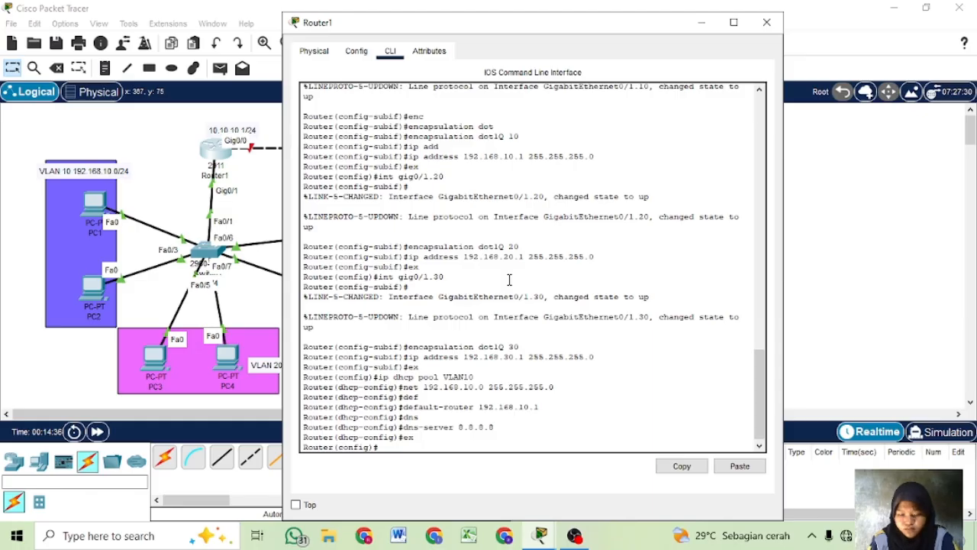
# - Create a DHCP pool named VLAN20 on Router1
pyautogui.press('Up')
pyautogui.press('Up')
pyautogui.press('Up')
pyautogui.press('Up')
# - Set the VLAN20 DHCP pool's network to 192.168.20.0 with mask 255.255.255.0
pyautogui.press('Up')
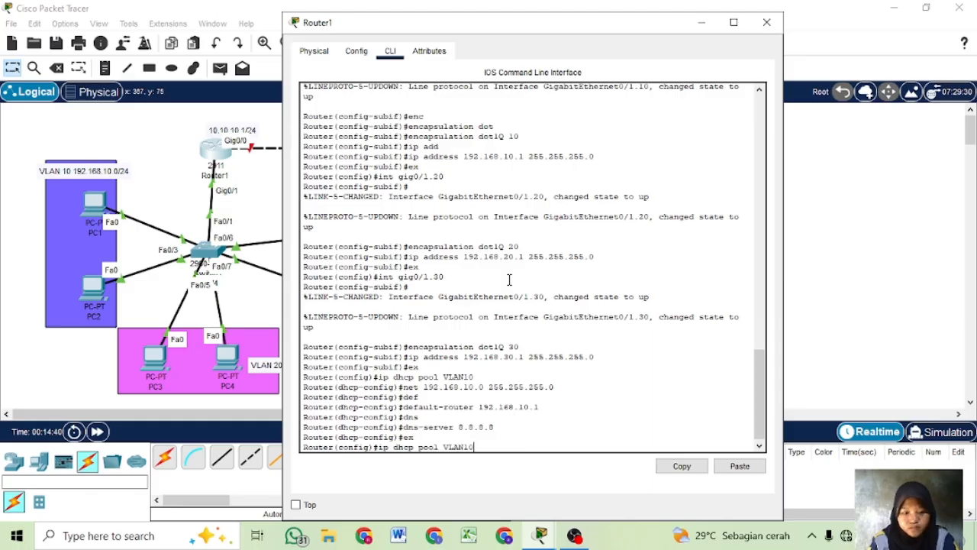
pyautogui.press('BackSpace')
pyautogui.press('BackSpace')
pyautogui.write('20')
pyautogui.press('Return')
pyautogui.press('Up')
pyautogui.press('Up')
pyautogui.press('Up')
pyautogui.press('Up')
pyautogui.press('Up')
pyautogui.press('Up')
pyautogui.press('Up')
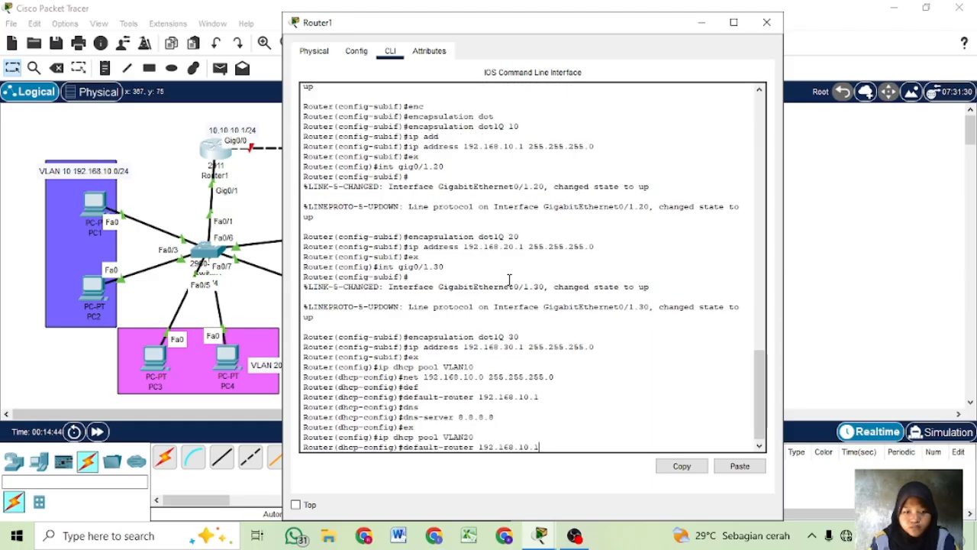
pyautogui.press('Up')
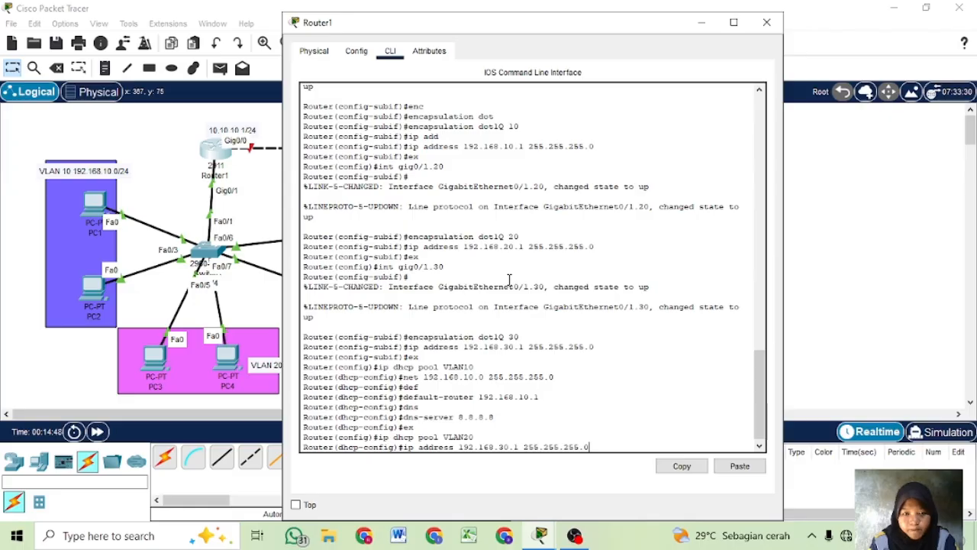
pyautogui.press('Up')
pyautogui.press('Up')
pyautogui.press('Down')
pyautogui.press('Down')
pyautogui.press('Down')
pyautogui.press('Down')
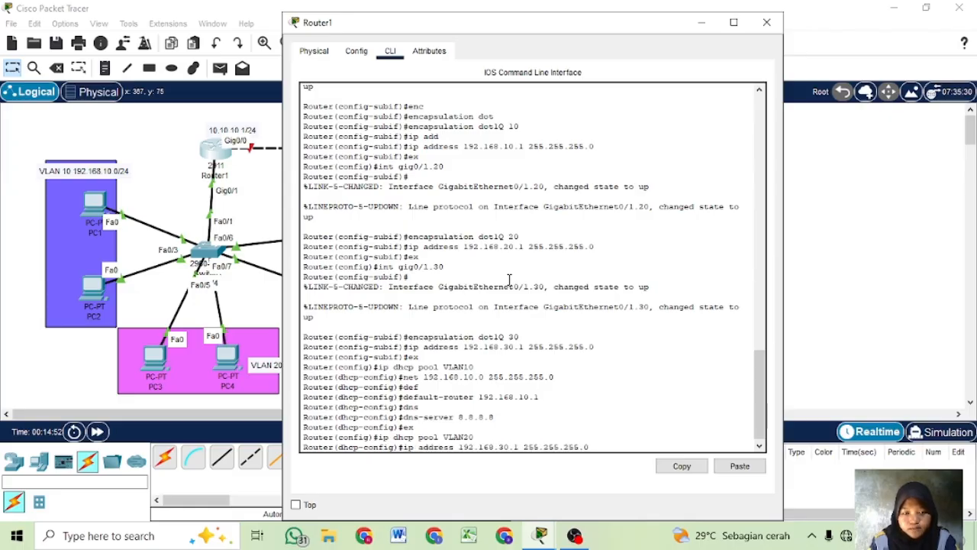
pyautogui.press('Down')
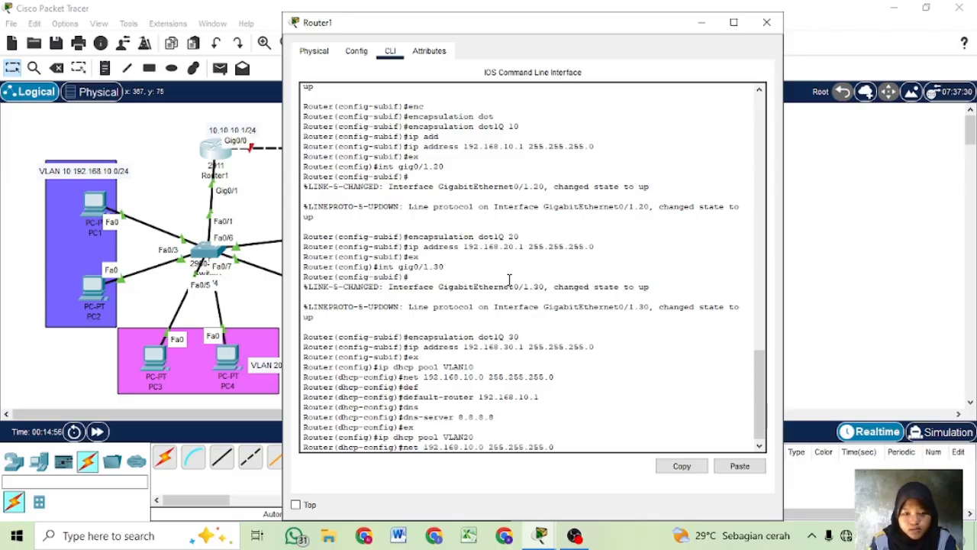
pyautogui.press('BackSpace')
pyautogui.write('2')
pyautogui.press('Return')
# - Set the VLAN20 DHCP pool's default router to 192.168.20.1
pyautogui.press('Up')
pyautogui.press('Up')
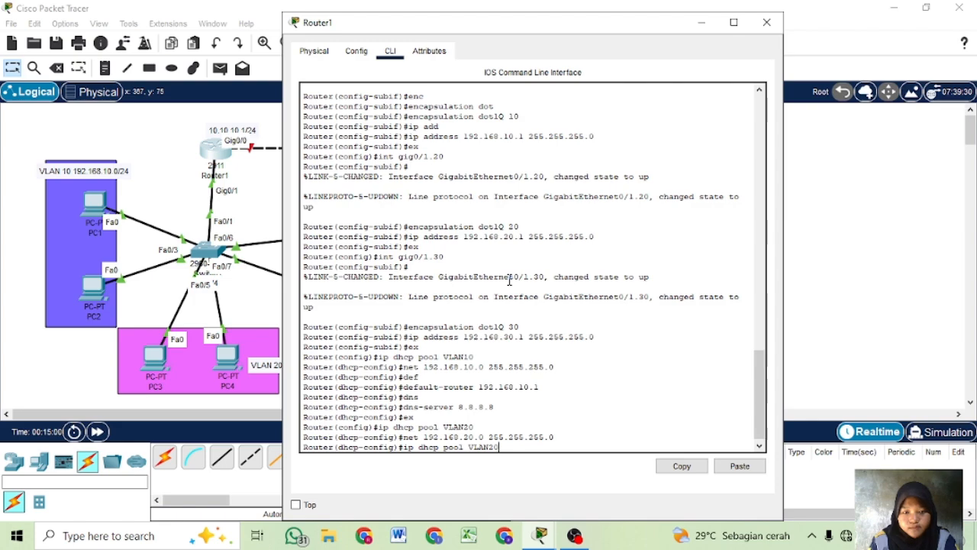
pyautogui.press('Up')
pyautogui.press('Up')
pyautogui.press('Up')
pyautogui.press('Up')
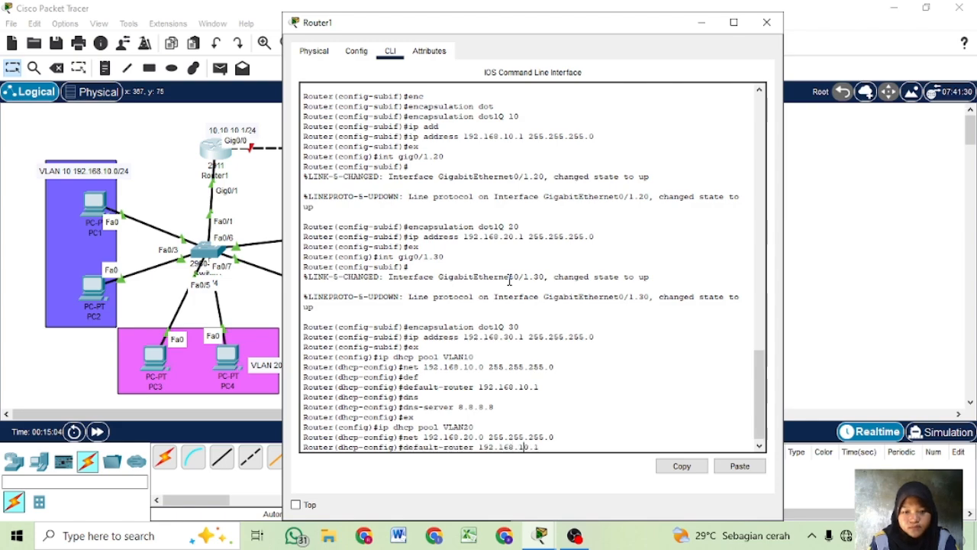
pyautogui.press('Return')
# - Set the VLAN20 DHCP pool's DNS server to 8.8.8.8, and exit to global configuration mode
pyautogui.press('Up')
pyautogui.press('Up')
pyautogui.press('Up')
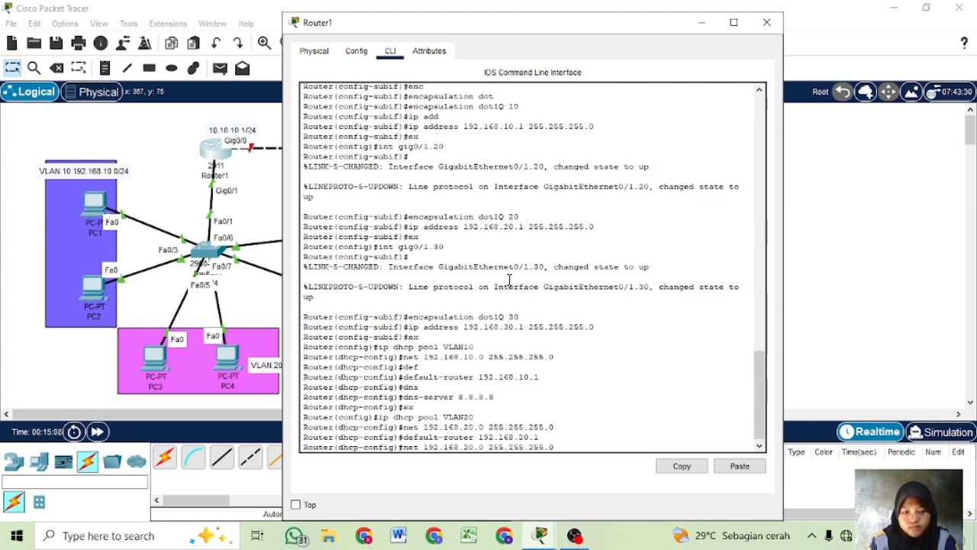
pyautogui.press('Up')
pyautogui.press('Up')
pyautogui.press('Return')
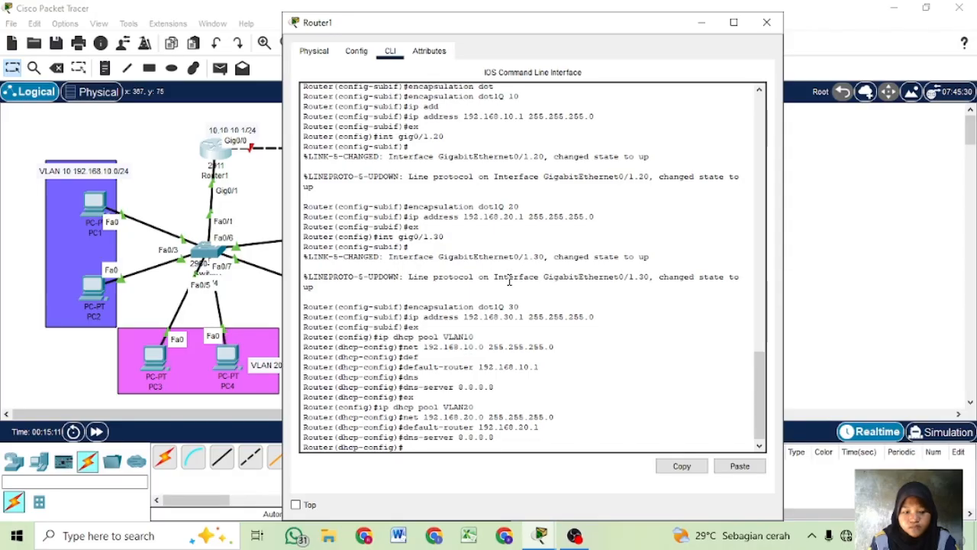
pyautogui.write('ex')
pyautogui.press('Return')
# - Create a DHCP pool named VLAN30 on Router1
pyautogui.press('Up')
pyautogui.press('Up')
pyautogui.press('Up')
pyautogui.press('Up')
pyautogui.press('Up')
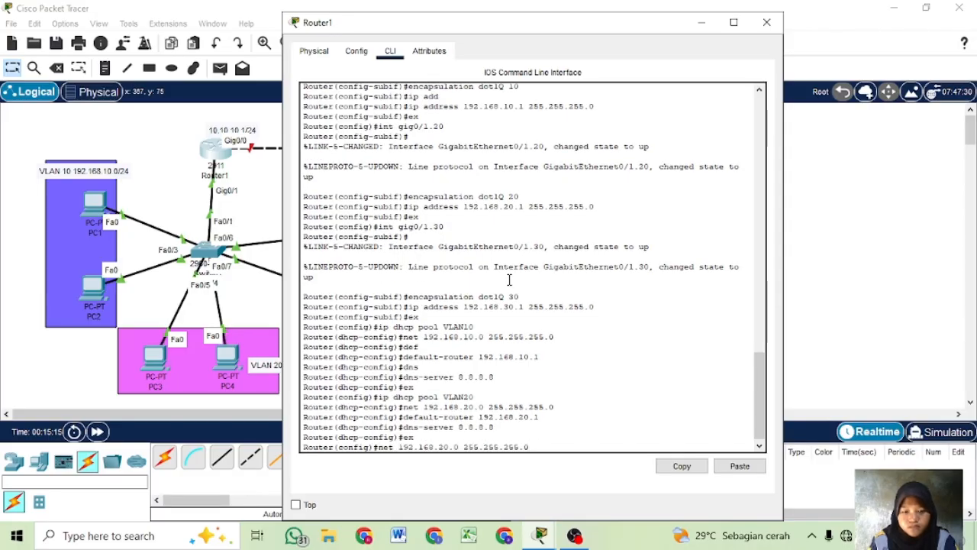
pyautogui.press('BackSpace')
pyautogui.press('BackSpace')
pyautogui.write('30')
pyautogui.press('Return')
# - Set the VLAN30 DHCP pool's network to 192.168.30.0 with mask 255.255.255.0
pyautogui.press('Up')
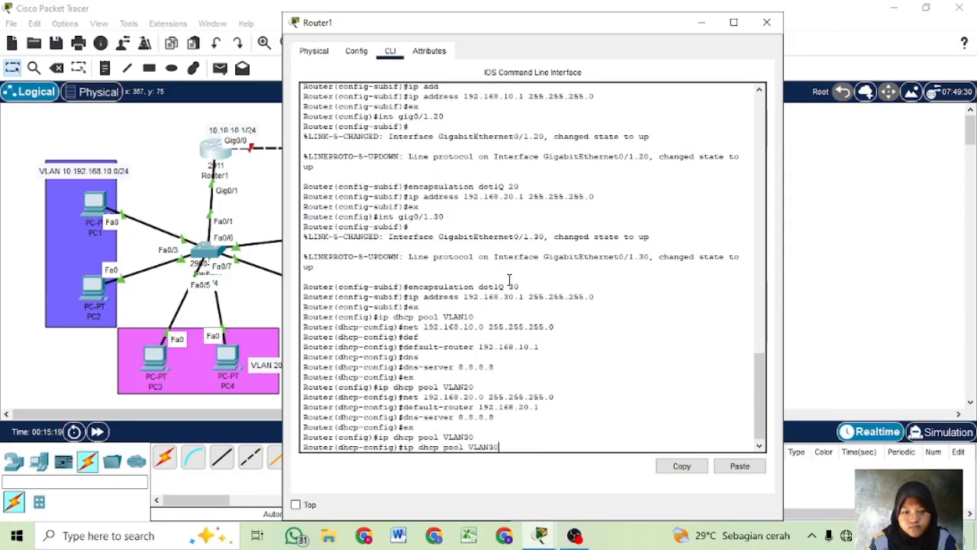
pyautogui.press('Up')
pyautogui.press('Up')
pyautogui.press('Up')
pyautogui.press('Up')
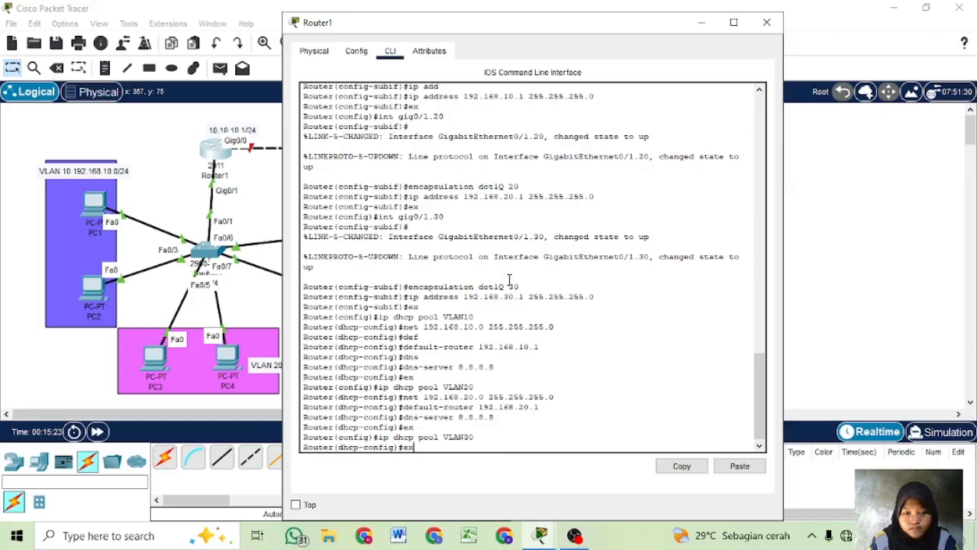
pyautogui.press('Left')
pyautogui.press('Left')
pyautogui.press('Left')
pyautogui.press('Left')
pyautogui.press('Left')
pyautogui.press('Left')
pyautogui.press('Left')
pyautogui.press('Left')
pyautogui.press('Left')
pyautogui.press('Left')
pyautogui.press('Left')
pyautogui.press('Left')
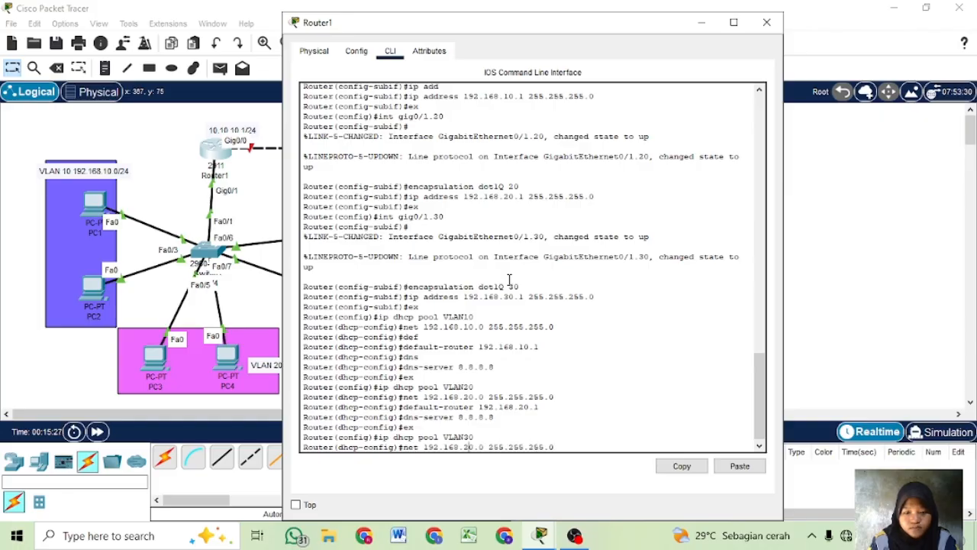
pyautogui.press('BackSpace')
pyautogui.write('3')
pyautogui.press('Return')
# - Set the VLAN30 DHCP pool's default router to 192.168.30.1
pyautogui.press('Up')
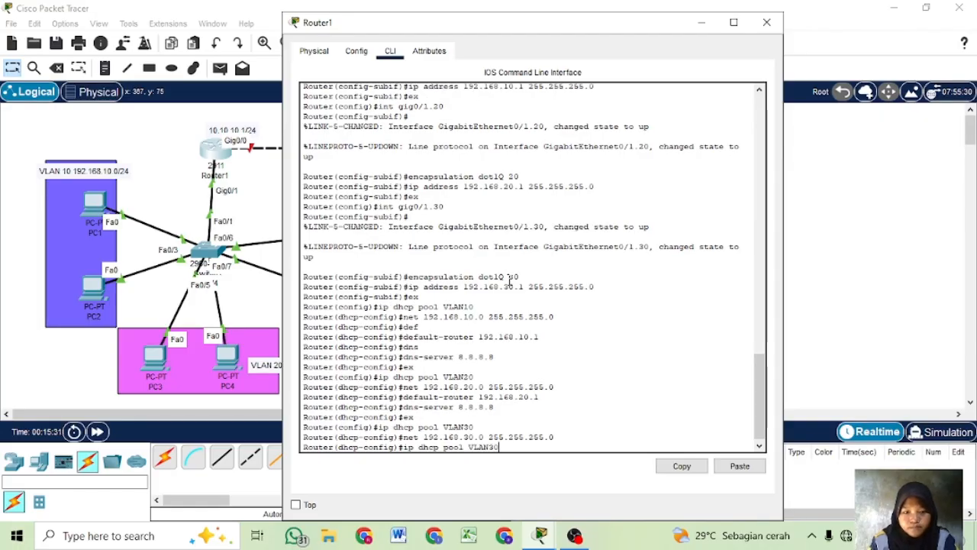
pyautogui.press('Up')
pyautogui.press('Up')
pyautogui.press('Up')
pyautogui.press('Left')
pyautogui.press('Left')
pyautogui.press('Left')
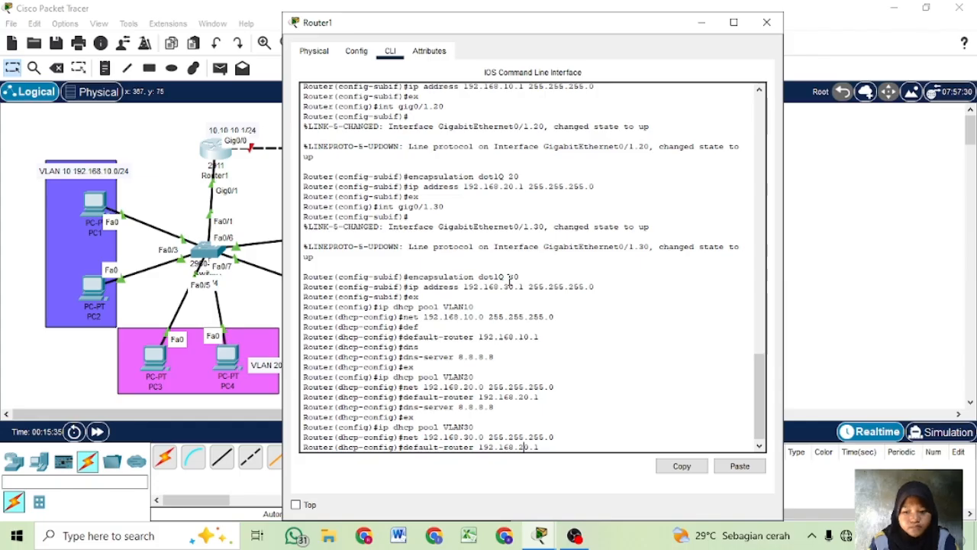
pyautogui.press('BackSpace')
pyautogui.write('3')
pyautogui.press('Return')
# - Set the VLAN30 DHCP pool's DNS server to 8.8.8.8, and exit to global configuration mode
pyautogui.press('Up')
pyautogui.press('Up')
pyautogui.press('Up')
pyautogui.press('Up')
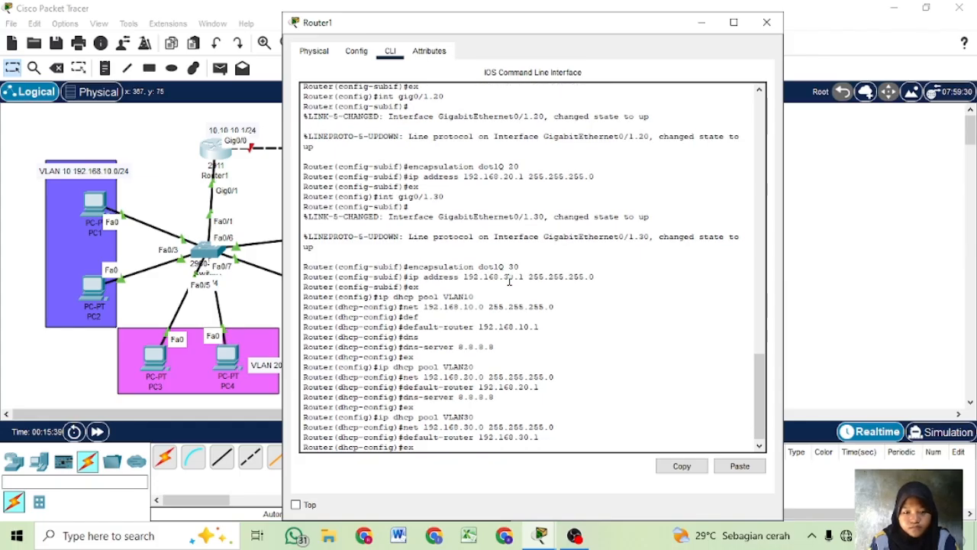
pyautogui.press('Up')
pyautogui.press('Return')
pyautogui.write('ex')
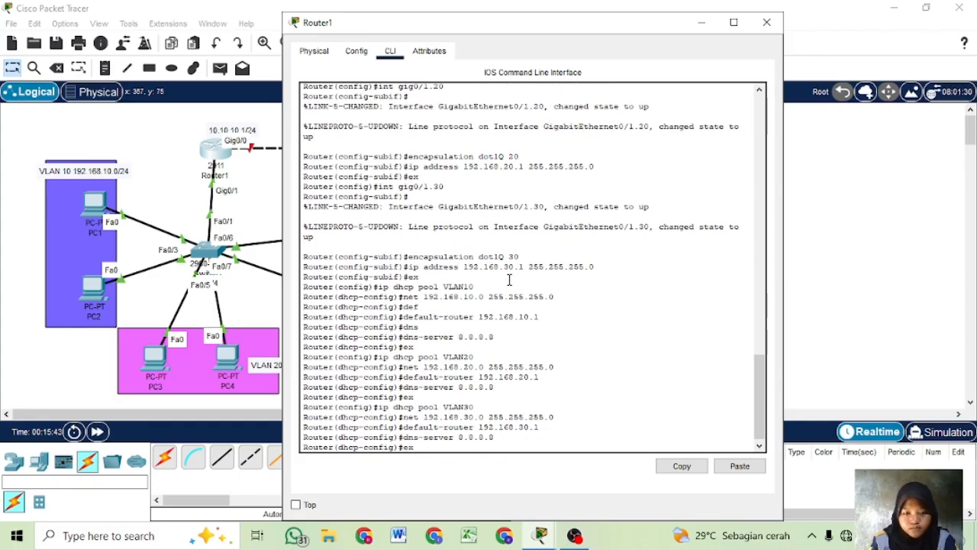
pyautogui.press('Return')
# - Display Router1's IP routing table and its brief IP interface status
pyautogui.write('do sh i')
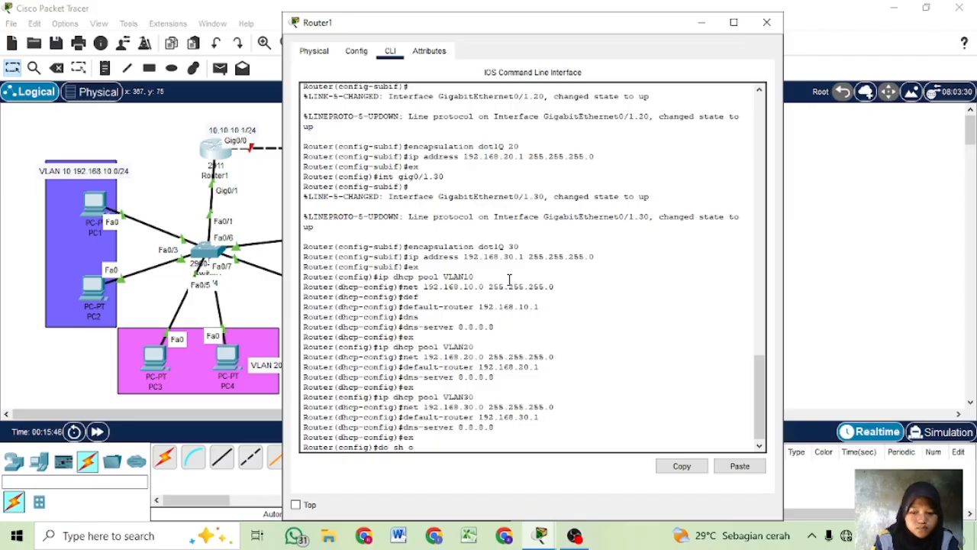
pyautogui.write('p route')
pyautogui.press('Return')
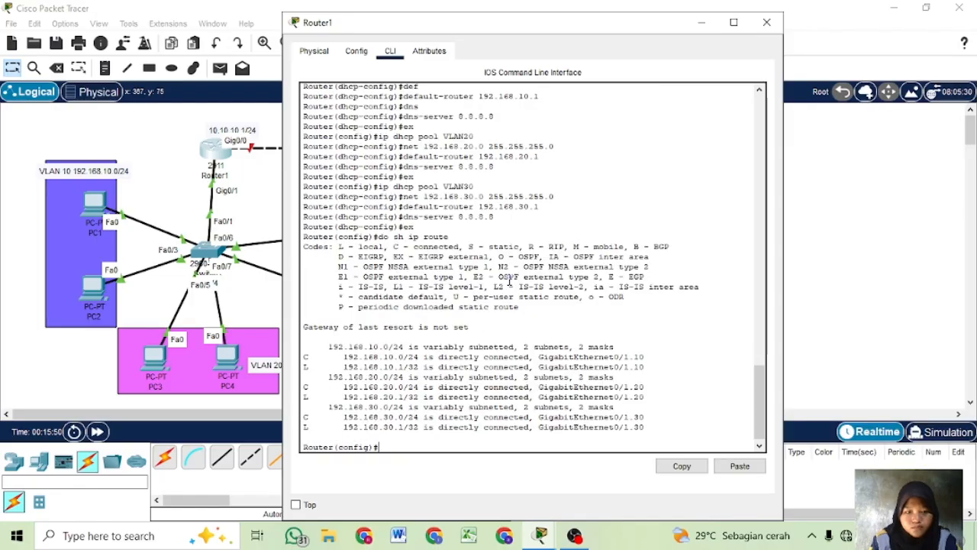
pyautogui.write('do sh ip in')
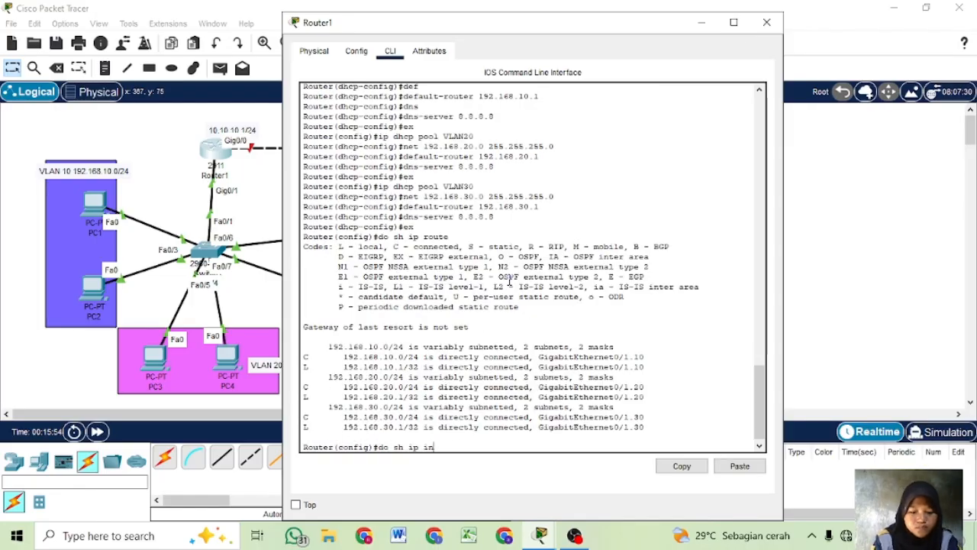
pyautogui.write('t br')
pyautogui.press('Return')
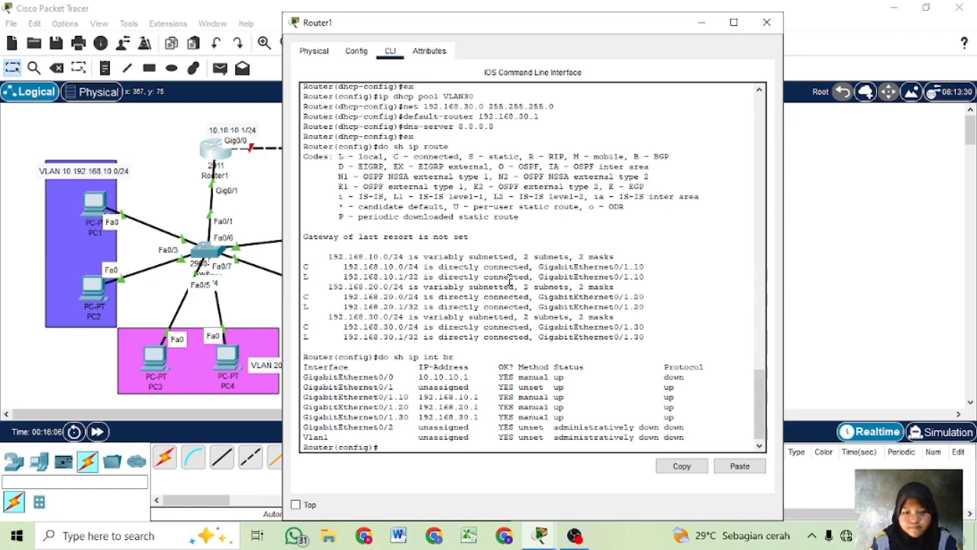
# - Open Switch1's command line and enter global configuration mode
pyautogui.click(913, 200)
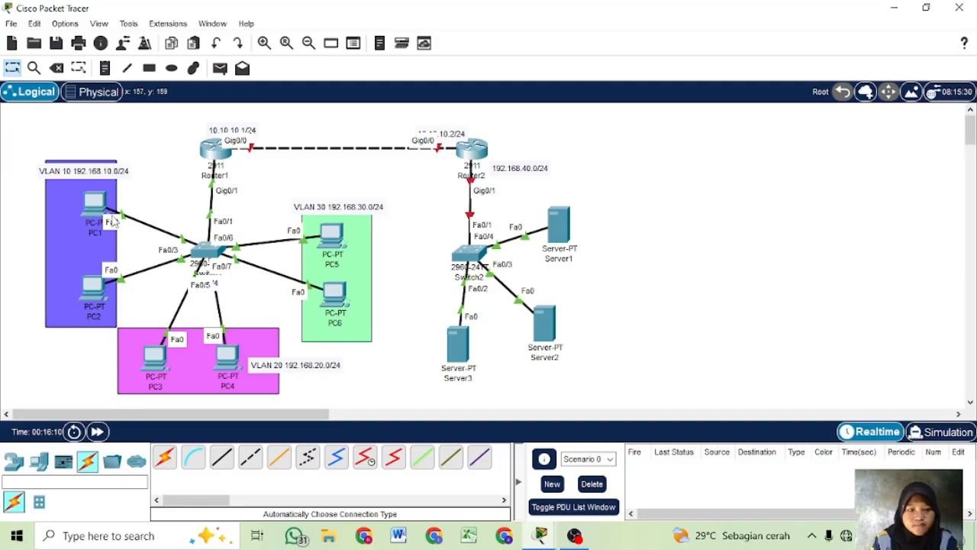
pyautogui.click(205, 252)
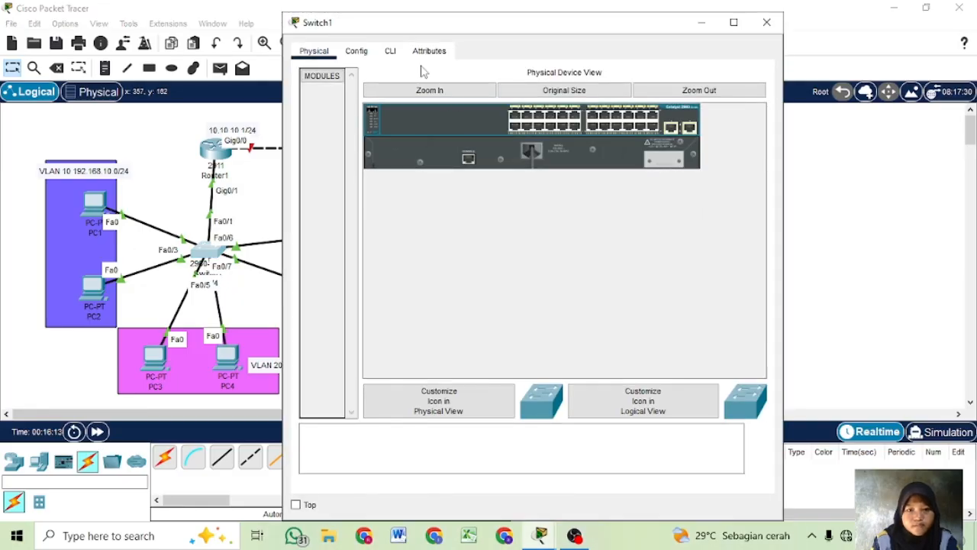
pyautogui.click(390, 51)
pyautogui.press('Return')
pyautogui.write('en')
pyautogui.press('Return')
pyautogui.write('co')
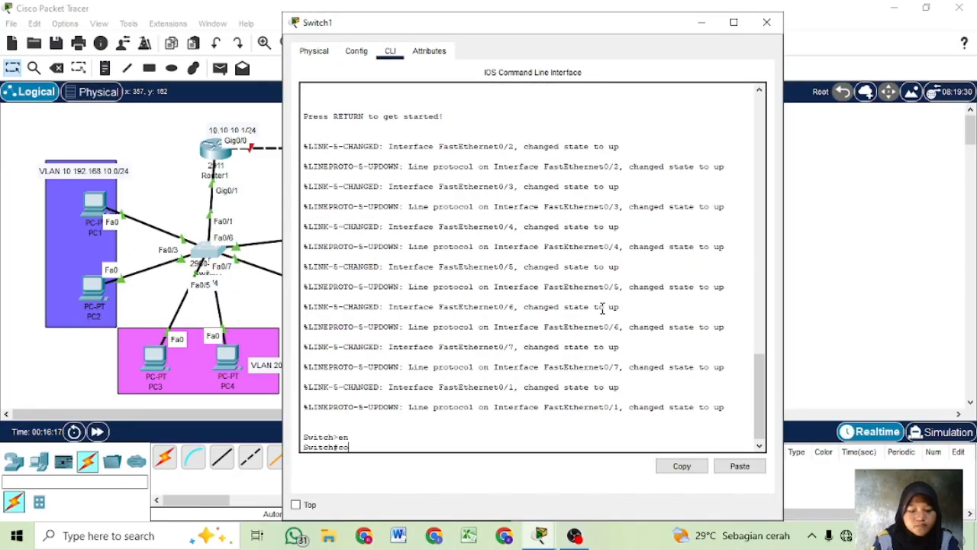
pyautogui.write('nf t')
pyautogui.press('Return')
pyautogui.press('Return')
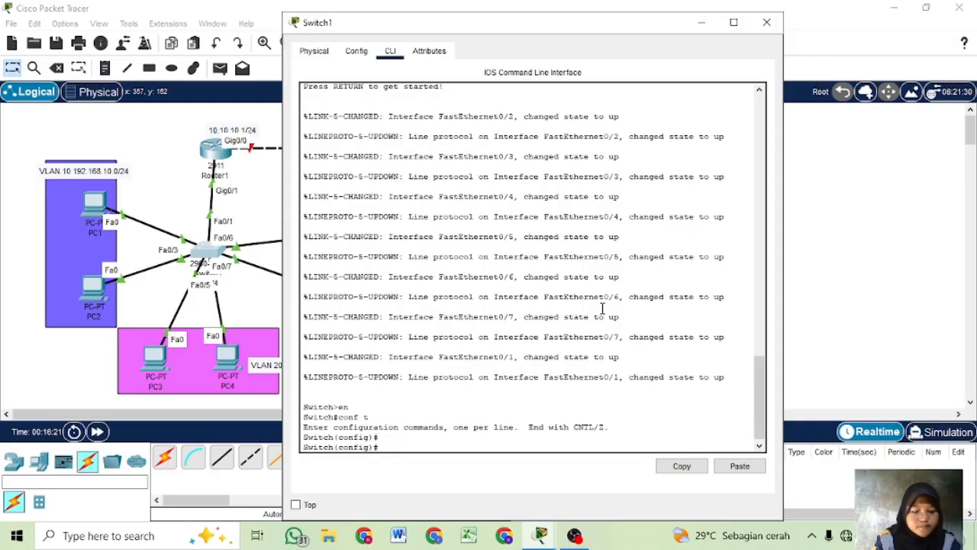
# - Create VLANs 10, 20 and 30 on Switch1
pyautogui.write('VLAN 10')
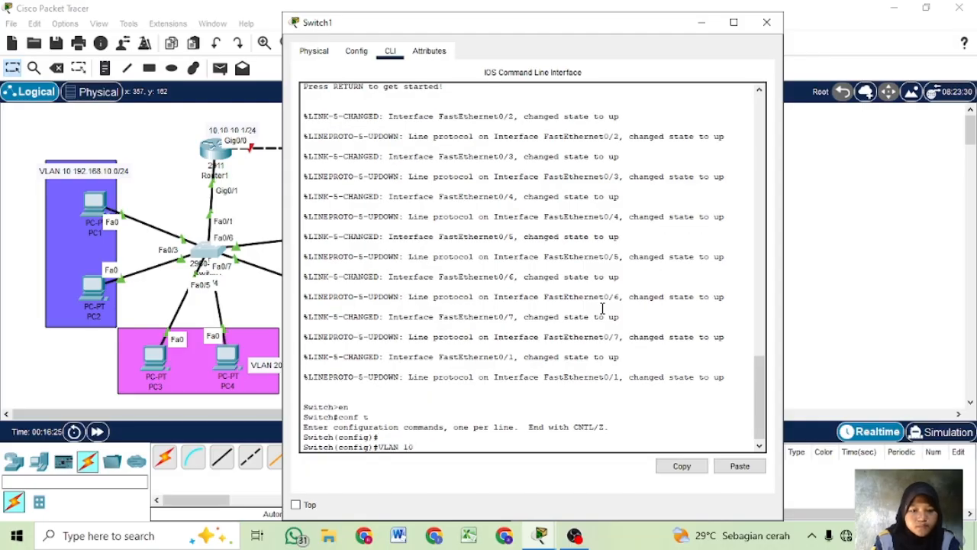
pyautogui.press('Return')
pyautogui.write('EX')
pyautogui.press('Return')
pyautogui.write('VLAN 20')
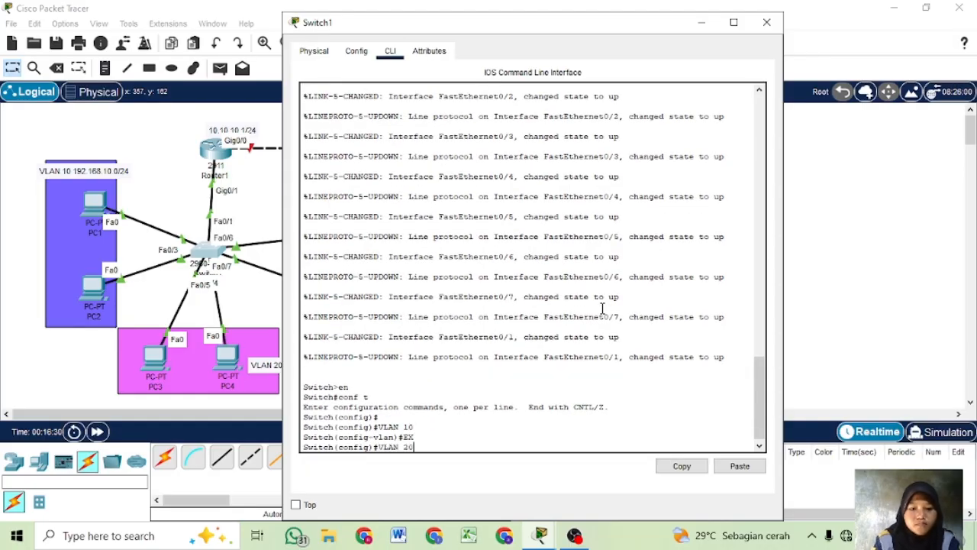
pyautogui.press('Return')
pyautogui.write('EX')
pyautogui.press('Return')
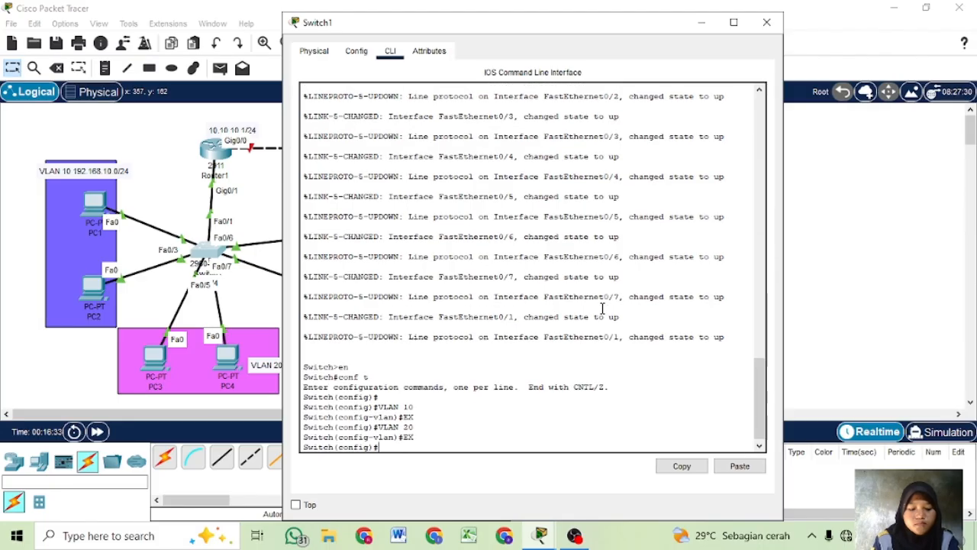
pyautogui.write('VLAN 30')
pyautogui.press('Return')
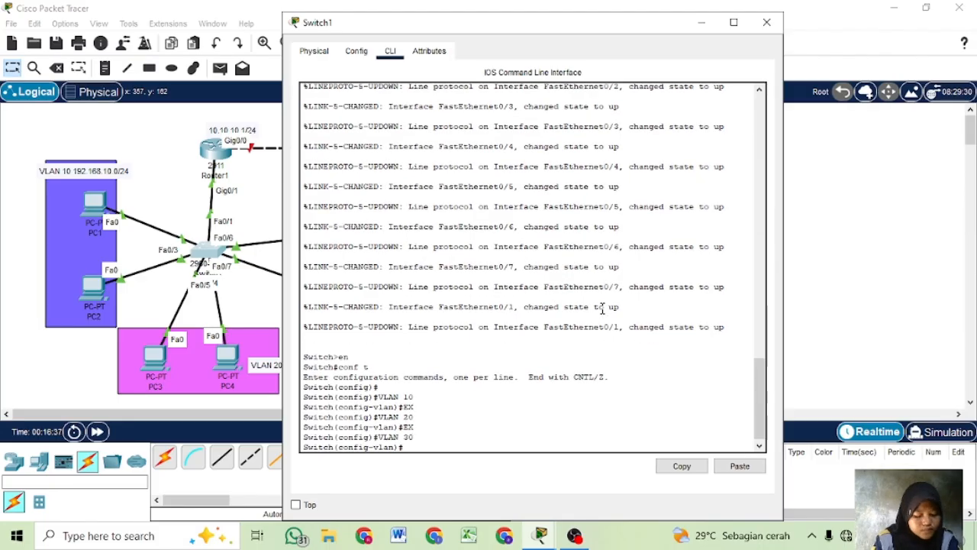
# - Display Switch1's brief IP interface status, and return to global configuration mode
pyautogui.write('do sh ip')
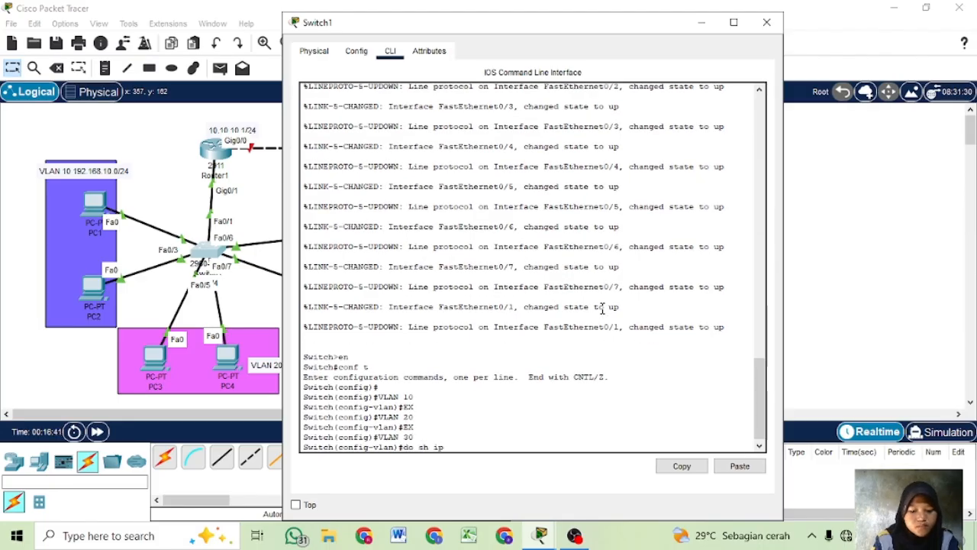
pyautogui.write(' int br')
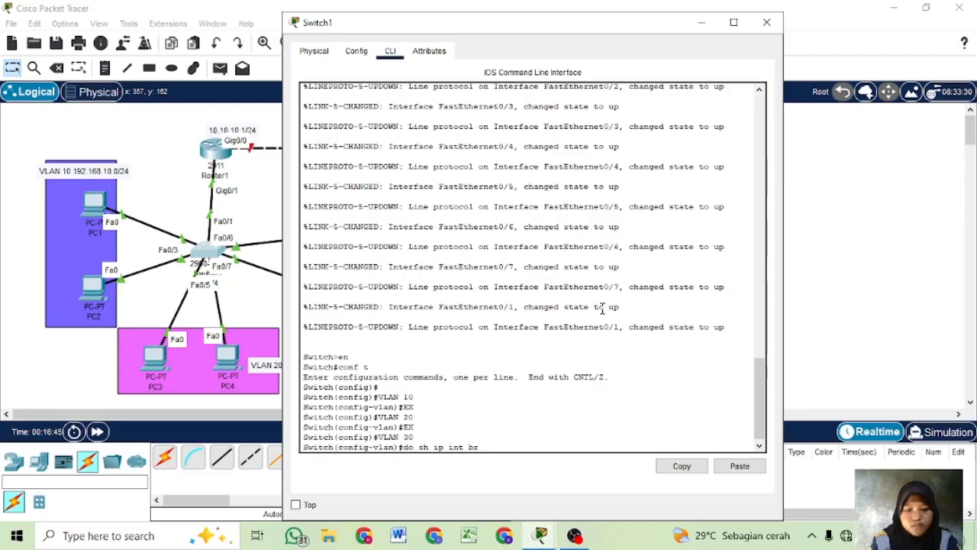
pyautogui.press('Return')
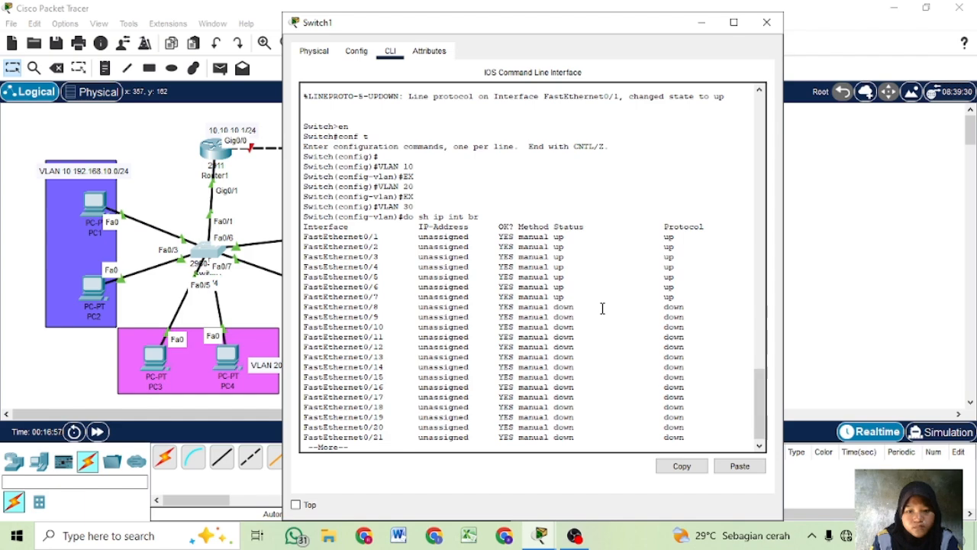
pyautogui.press('q')
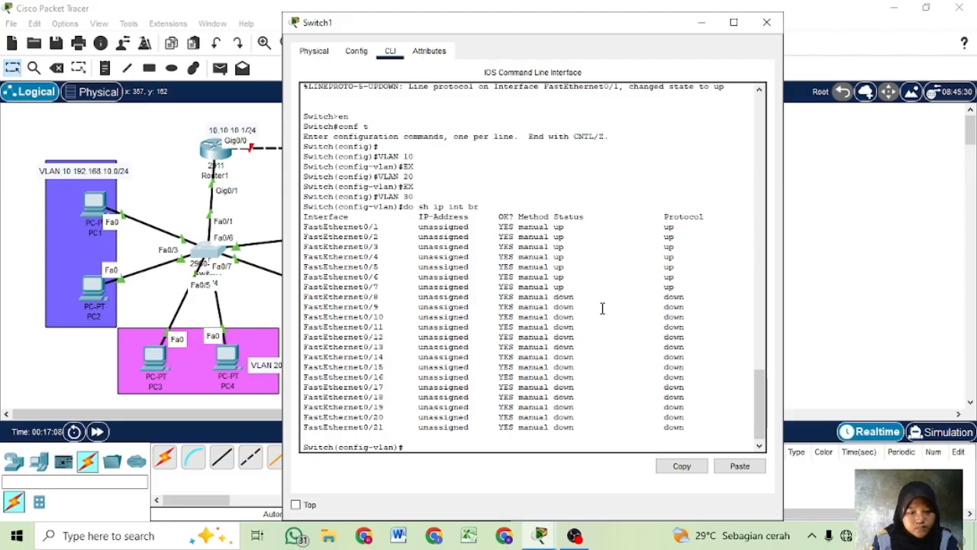
pyautogui.write('e')
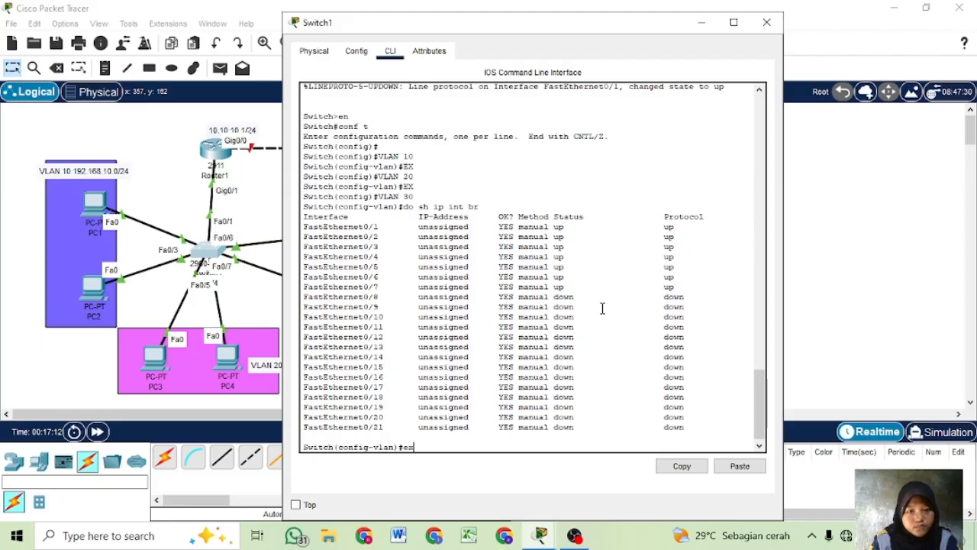
pyautogui.write('x')
pyautogui.press('Return')
# - Enter VLAN 10 on Switch1 again, and exit back to global configuration mode
pyautogui.write('vlan')
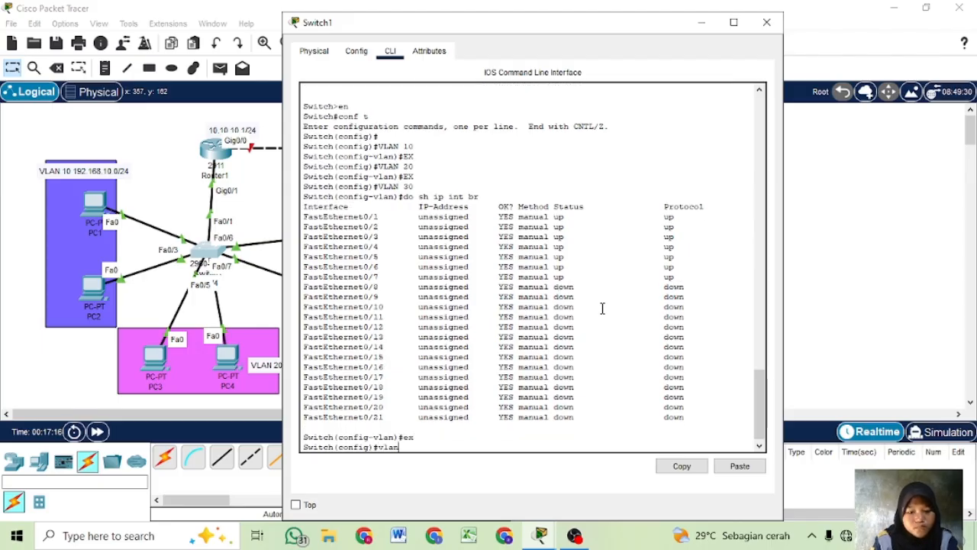
pyautogui.press('BackSpace')
pyautogui.press('BackSpace')
pyautogui.press('BackSpace')
pyautogui.press('BackSpace')
pyautogui.write('VLAN10')
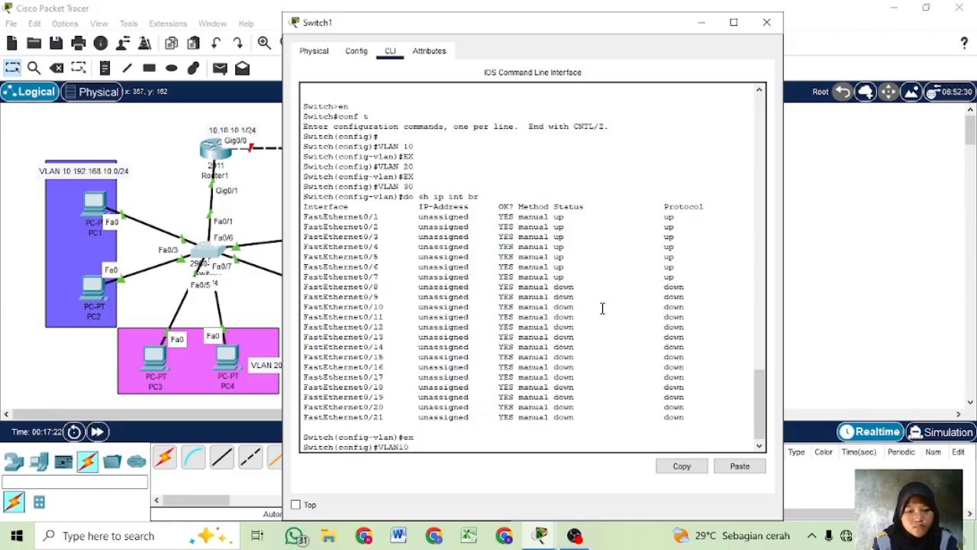
pyautogui.press('Return')
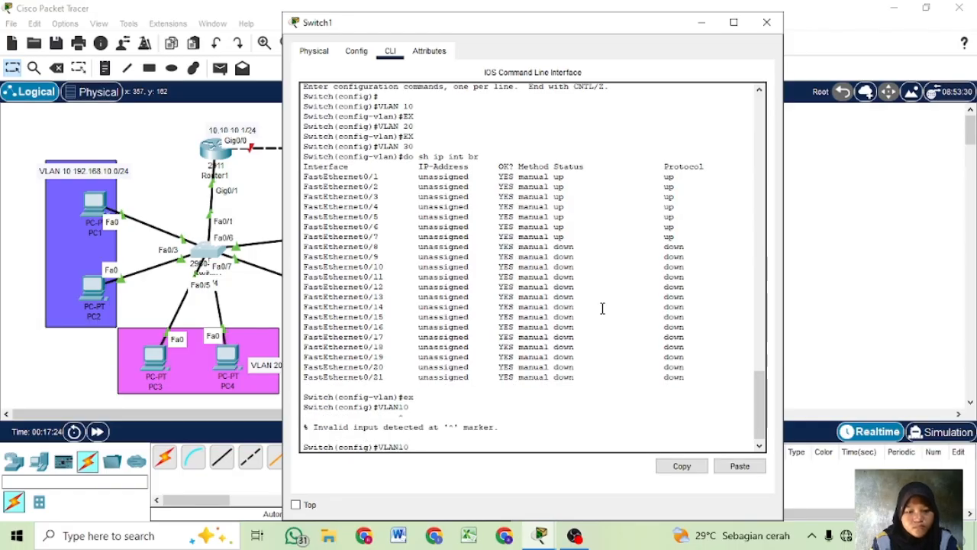
pyautogui.press('Left')
pyautogui.press('Left')
pyautogui.press('Return')
pyautogui.write('EX')
pyautogui.press('Return')
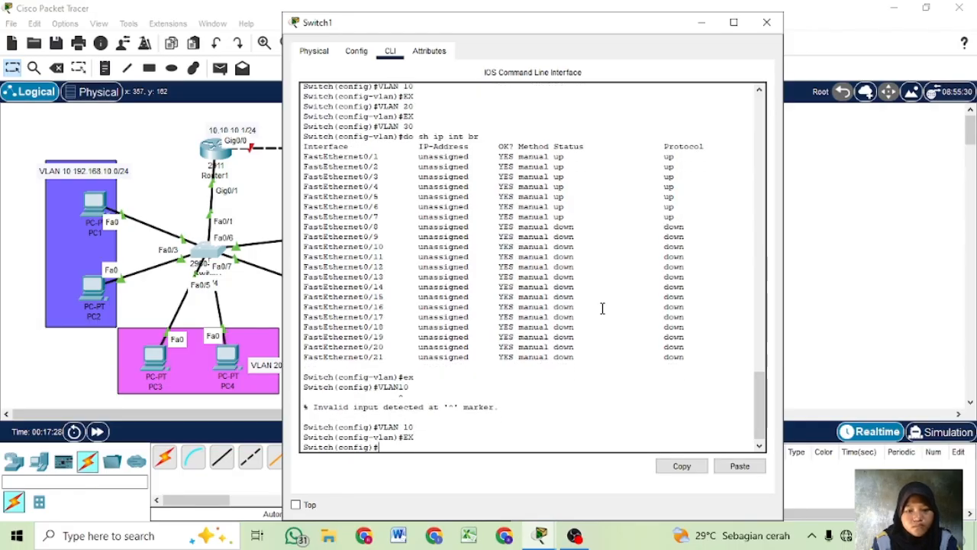
# - Display the brief VLAN list on Switch1 to check the VLANs and their ports
pyautogui.write('DO SH VLAN B')
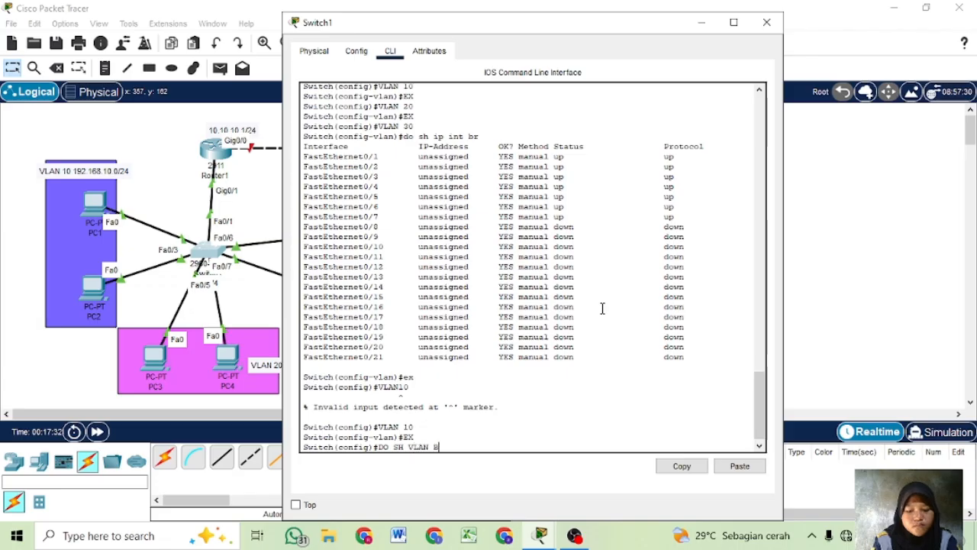
pyautogui.write('R')
pyautogui.press('Return')
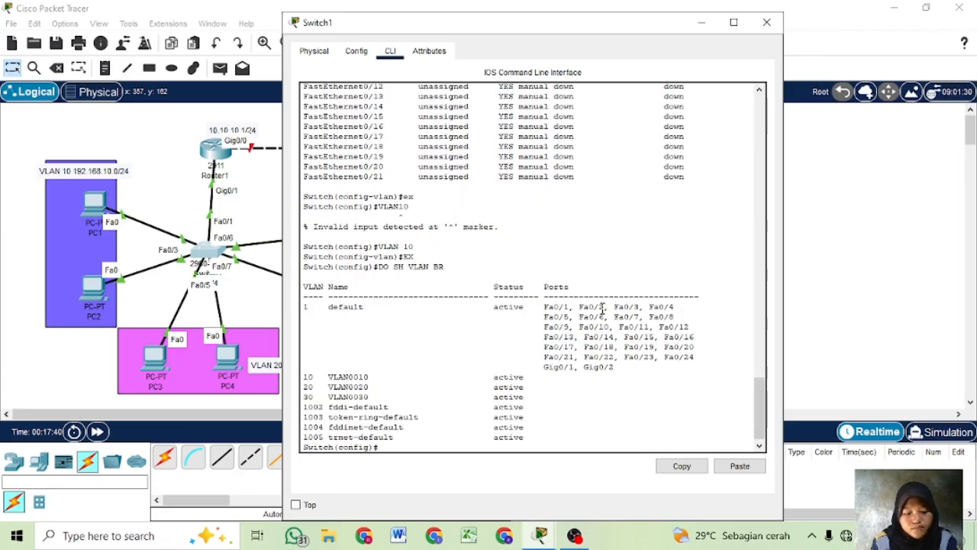
# - Set Switch1's interface range fa0/2-3 to switchport access mode
pyautogui.write('int ')
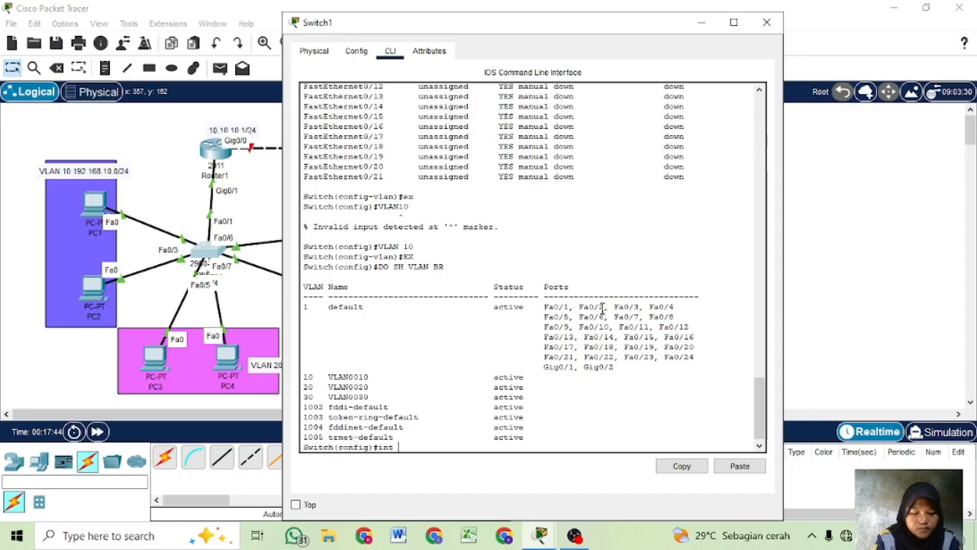
pyautogui.write('range')
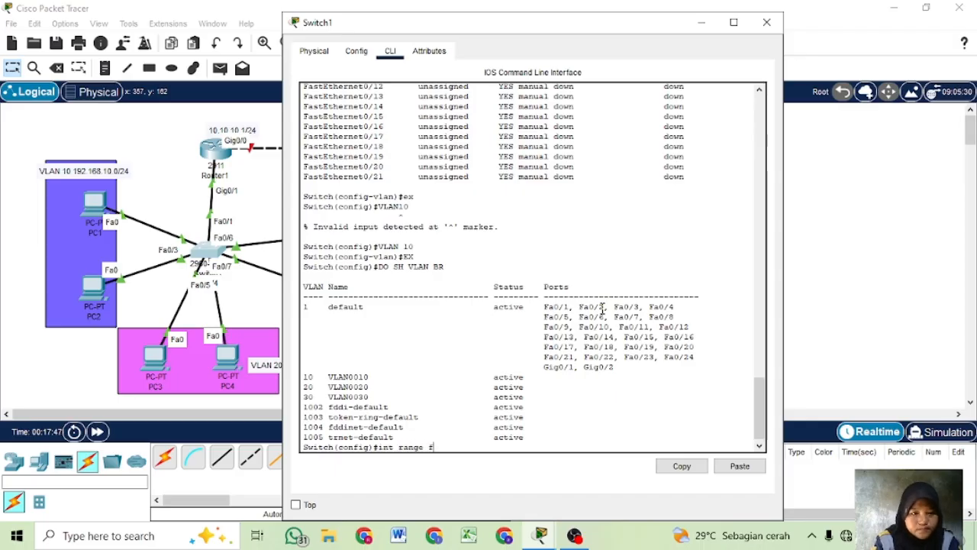
pyautogui.write(' fa0')
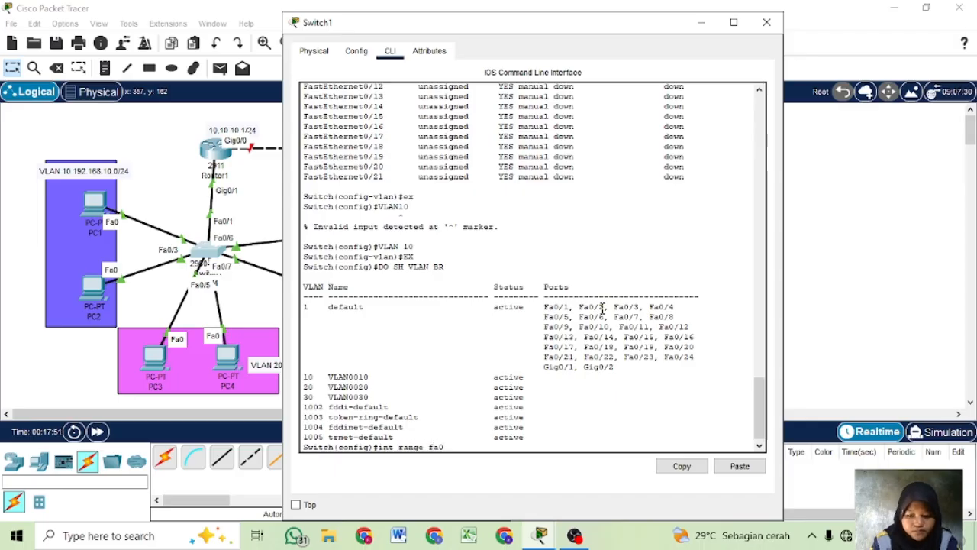
pyautogui.write('/2-3')
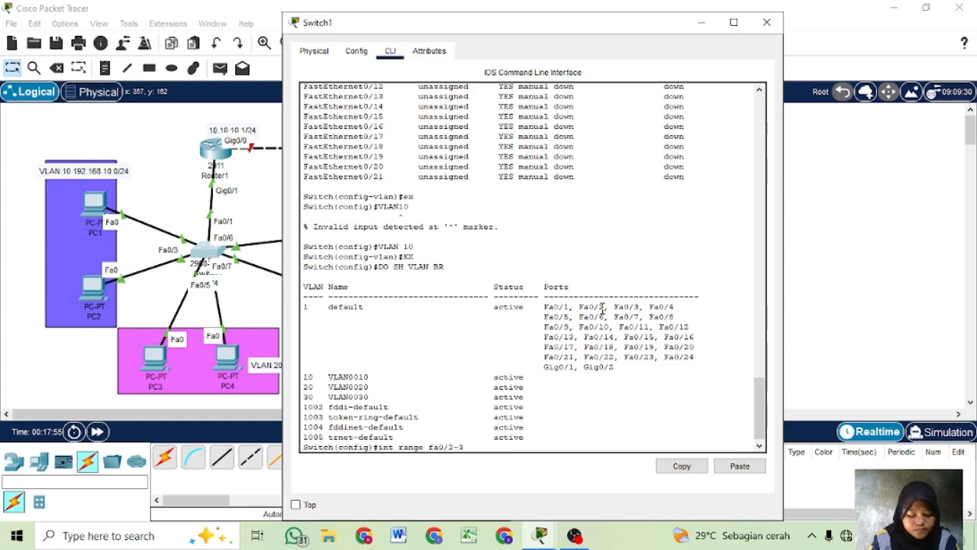
pyautogui.press('Return')
pyautogui.write('sw')
pyautogui.press('Tab')
pyautogui.press('Tab')
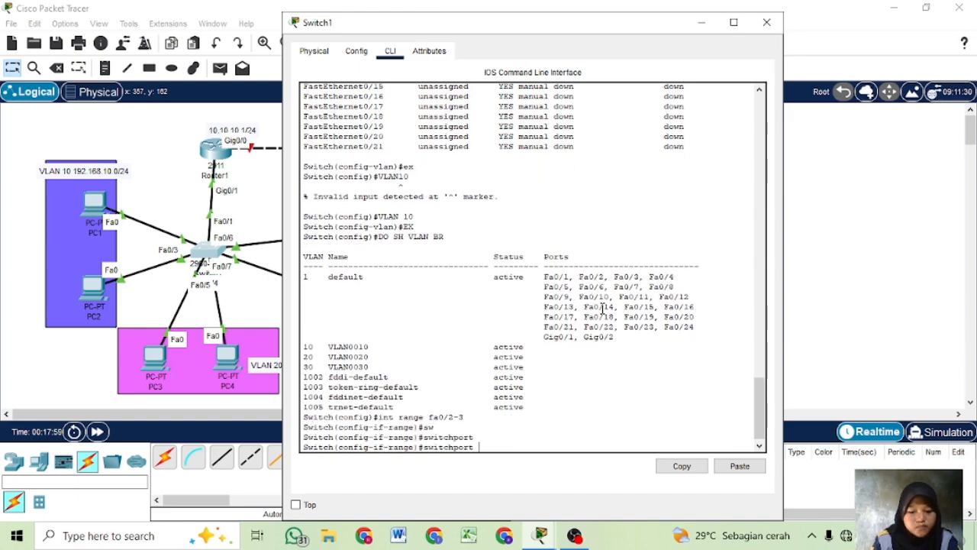
pyautogui.write('mode acc')
pyautogui.press('Tab')
pyautogui.press('Return')
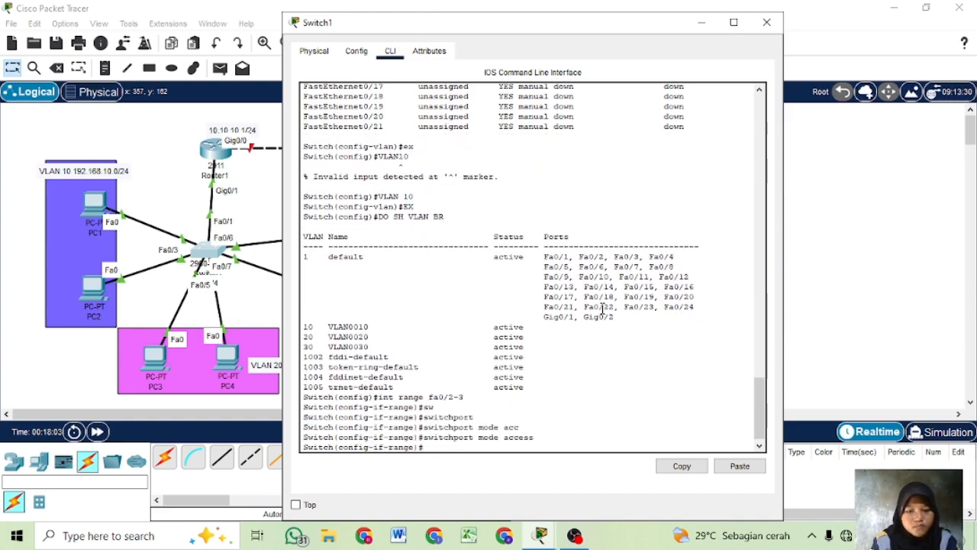
# - Assign Switch1's interface range fa0/2-3 to access VLAN 10
pyautogui.write('sw')
pyautogui.press('Tab')
pyautogui.write('acc')
pyautogui.press('Tab')
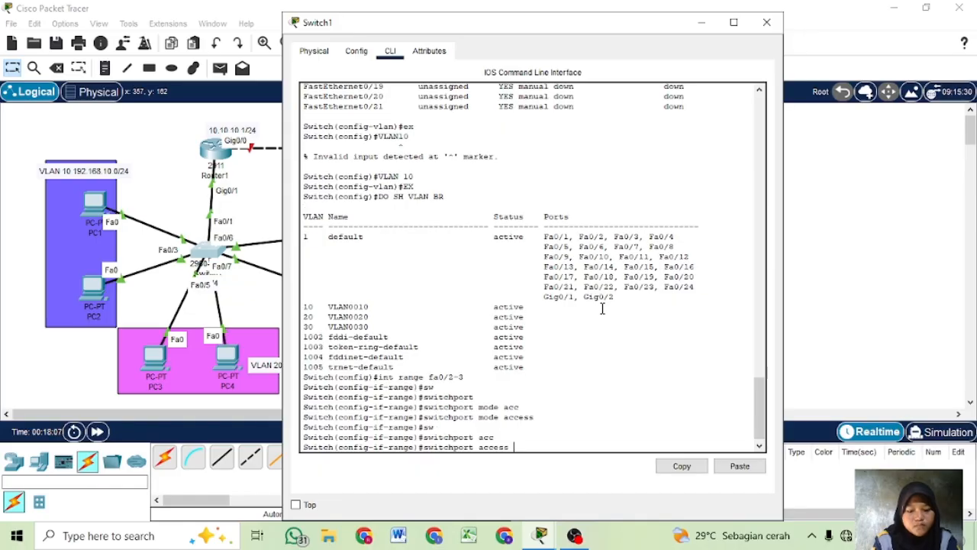
pyautogui.write('vl')
pyautogui.press('Tab')
pyautogui.write('10')
pyautogui.press('Return')
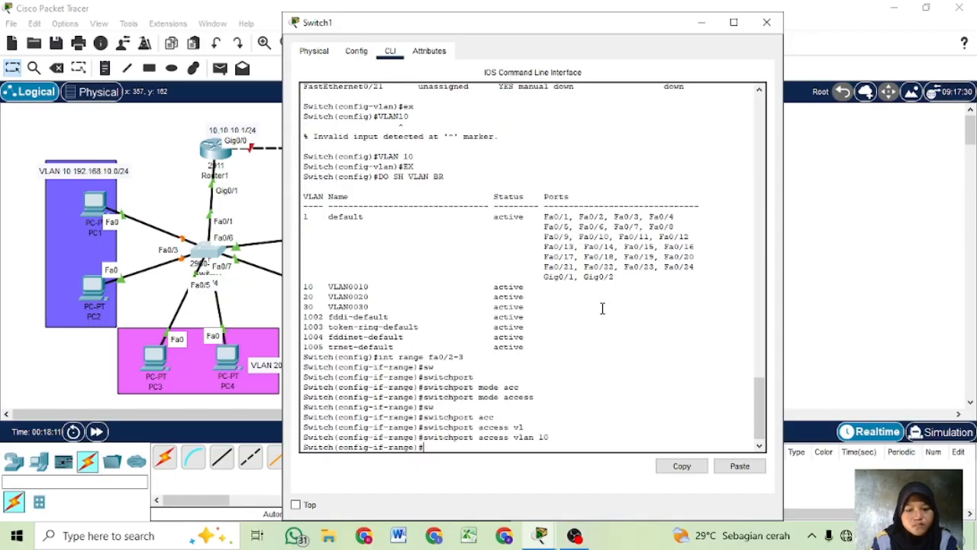
# - Set Switch1's interface range fa0/4-5 to switchport access mode
pyautogui.press('Up')
pyautogui.press('Up')
pyautogui.press('Up')
pyautogui.press('Up')
pyautogui.press('Down')
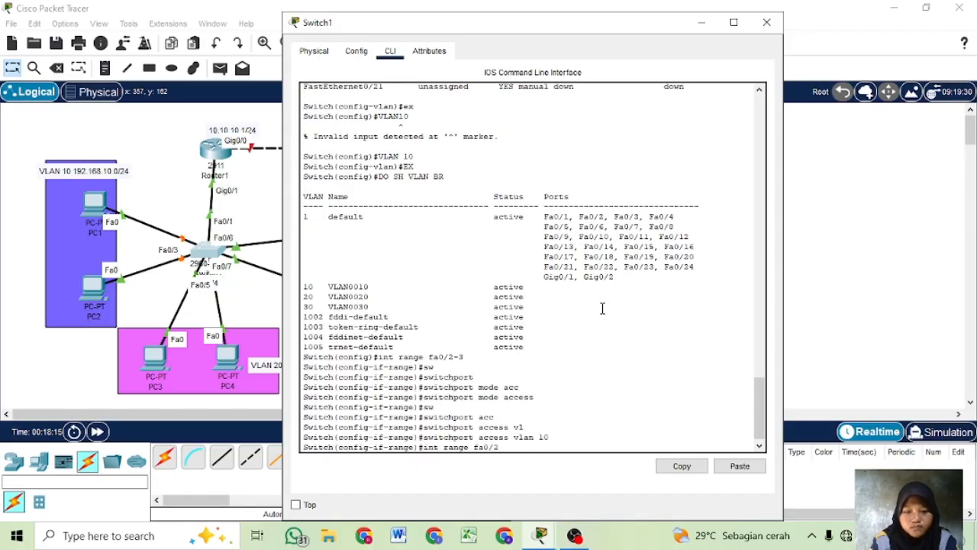
pyautogui.write('5-')
pyautogui.press('BackSpace')
pyautogui.press('BackSpace')
pyautogui.press('BackSpace')
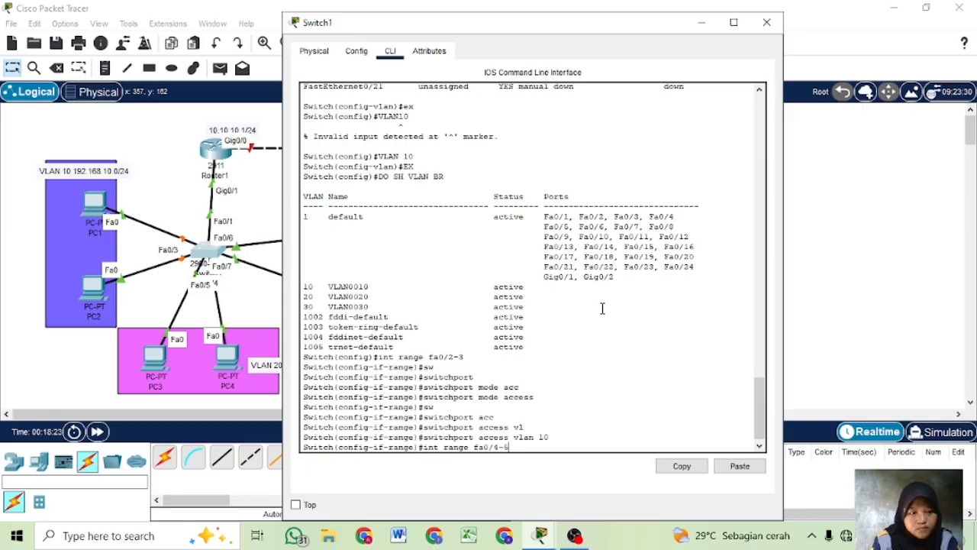
pyautogui.press('Return')
pyautogui.write('switchport mode access')
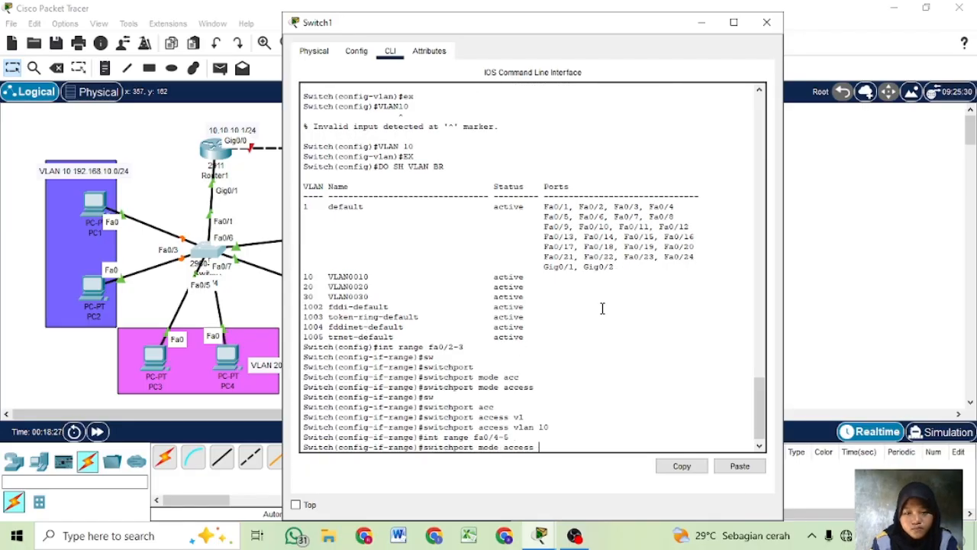
pyautogui.press('Return')
# - Assign Switch1's interface range fa0/4-5 to access VLAN 20
pyautogui.write('switchport access vlan 10')
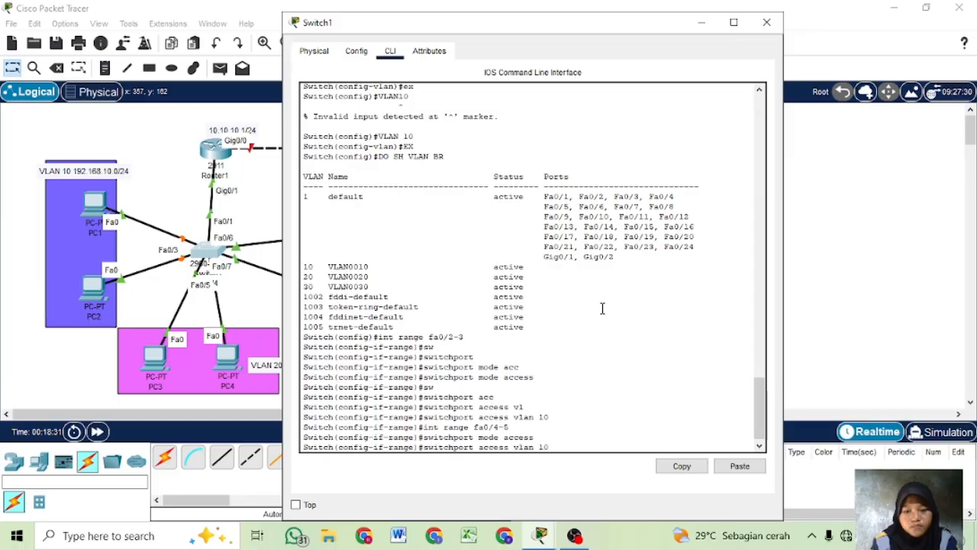
pyautogui.press('BackSpace')
pyautogui.press('BackSpace')
pyautogui.write('20')
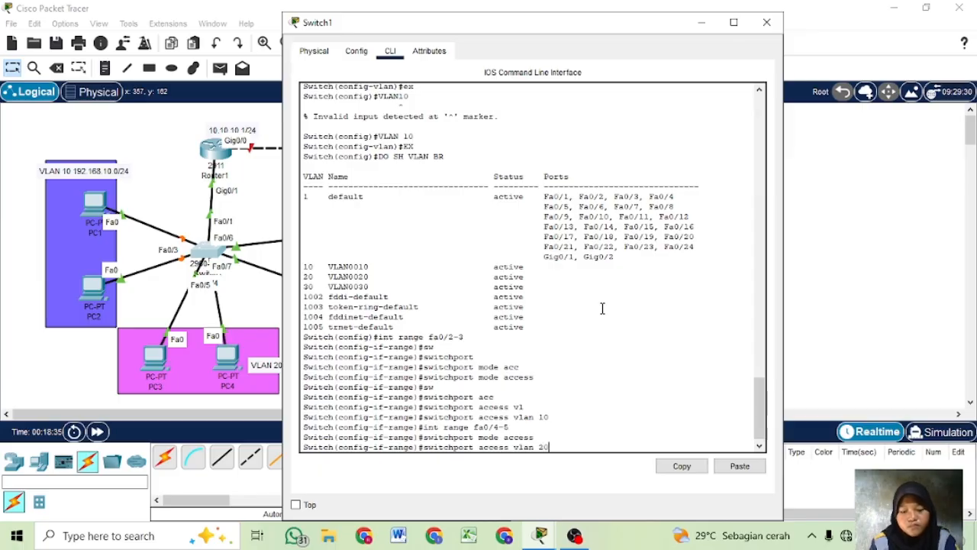
pyautogui.press('Return')
# - Set Switch1's interface range fa0/6-7 to switchport access mode
pyautogui.press('Up')
pyautogui.press('Up')
pyautogui.press('Up')
pyautogui.press('BackSpace')
pyautogui.press('BackSpace')
pyautogui.press('BackSpace')
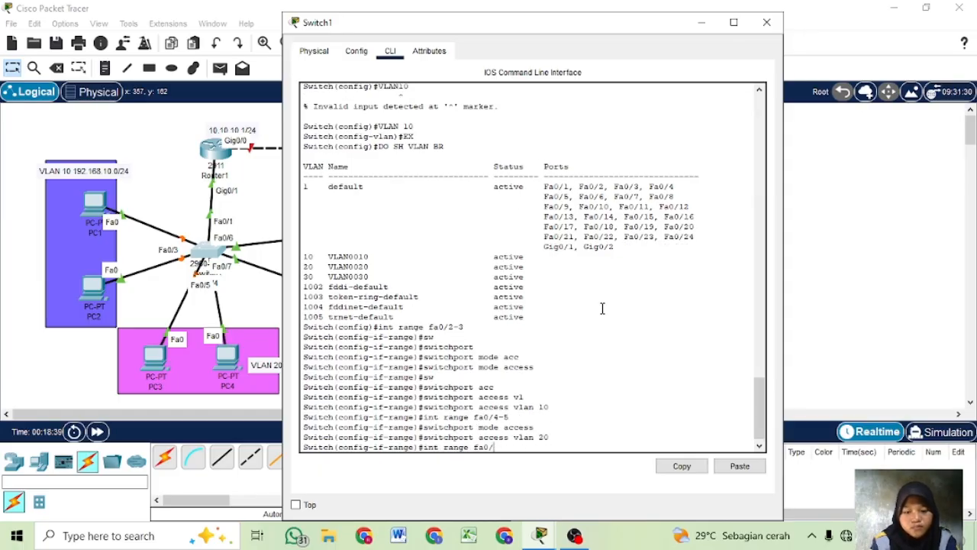
pyautogui.write('6-7')
pyautogui.press('Return')
pyautogui.press('Up')
pyautogui.press('Up')
pyautogui.press('Up')
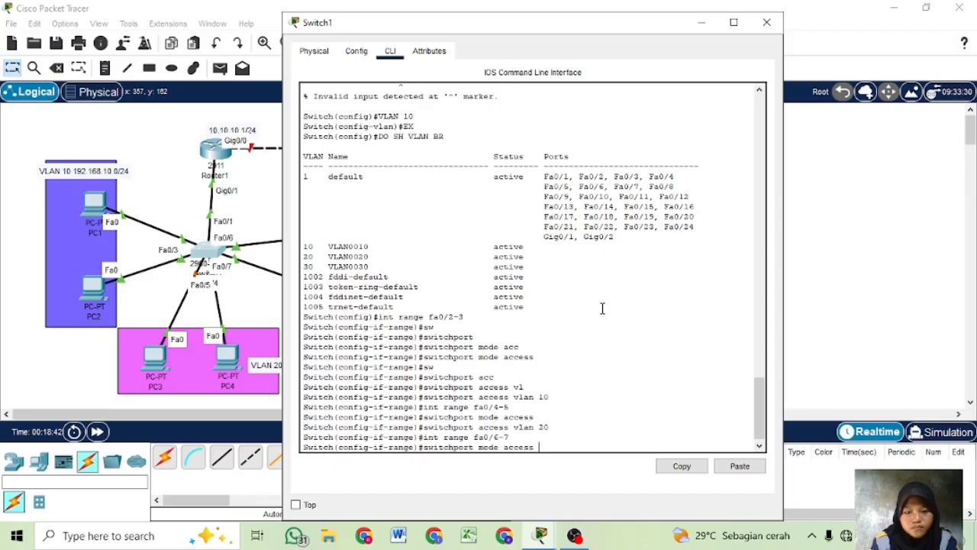
pyautogui.press('Return')
# - Assign Switch1's interface range fa0/6-7 to access VLAN 30
pyautogui.press('Up')
pyautogui.press('Up')
pyautogui.press('Up')
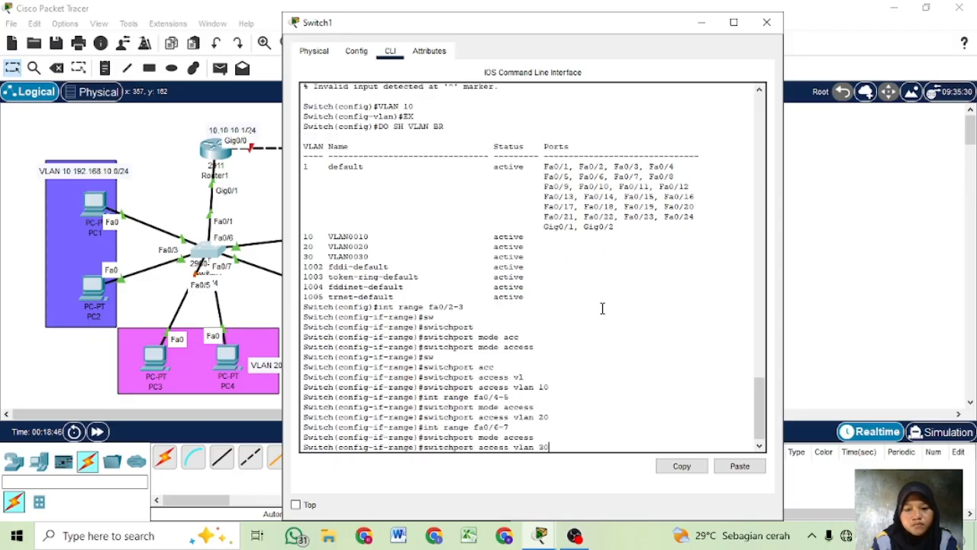
pyautogui.press('Return')
# - Exit Switch1's interface range configuration back to global configuration mode
pyautogui.write('sw')
pyautogui.press('Tab')
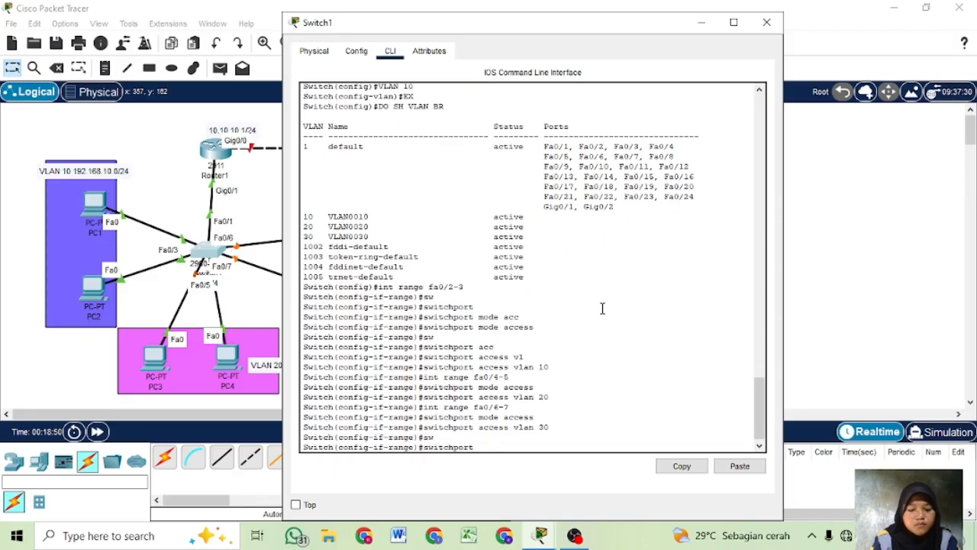
pyautogui.write('mo')
pyautogui.press('BackSpace')
pyautogui.press('BackSpace')
pyautogui.press('BackSpace')
pyautogui.press('BackSpace')
pyautogui.press('BackSpace')
pyautogui.press('BackSpace')
pyautogui.press('BackSpace')
pyautogui.press('BackSpace')
pyautogui.press('BackSpace')
pyautogui.press('BackSpace')
pyautogui.press('BackSpace')
pyautogui.press('BackSpace')
pyautogui.press('BackSpace')
pyautogui.write('ex')
pyautogui.press('Return')
pyautogui.write('sw')
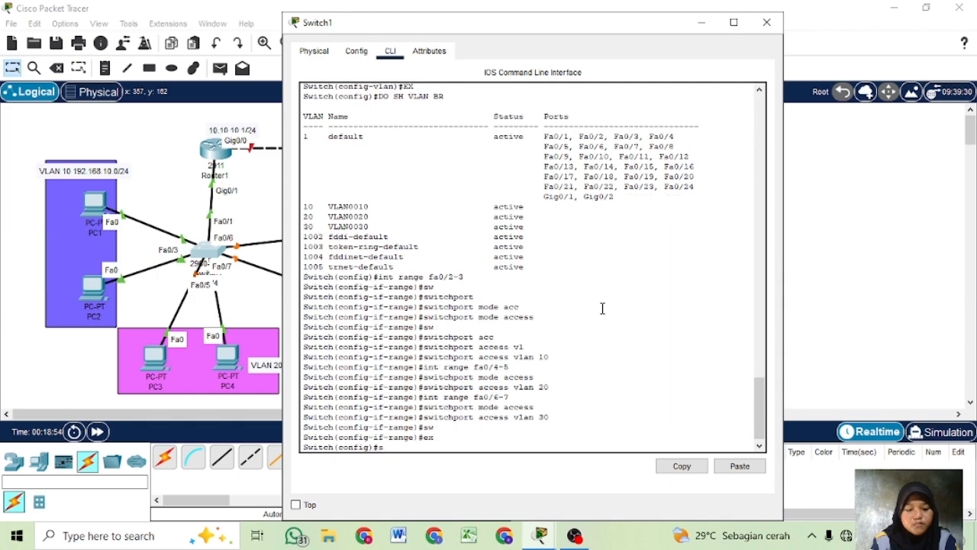
pyautogui.press('Tab')
pyautogui.write('mode')
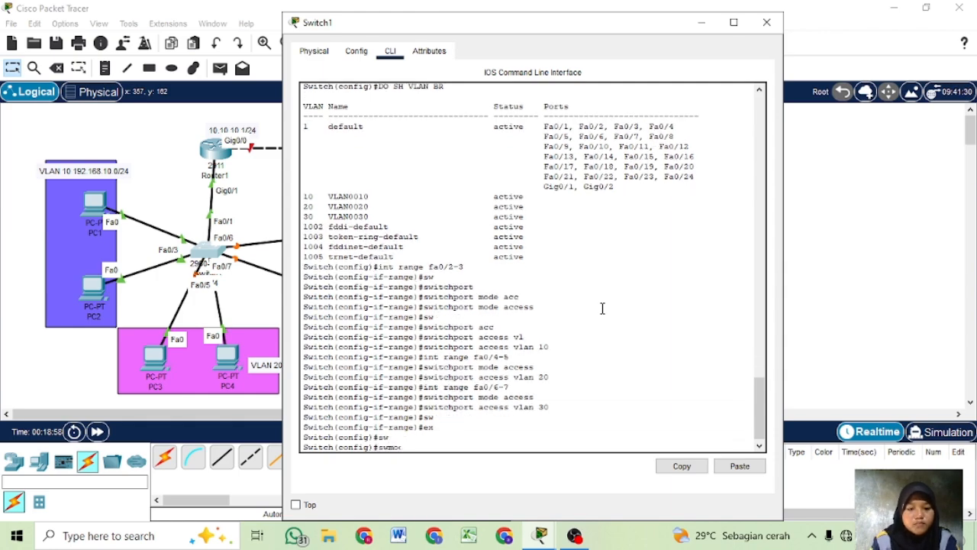
pyautogui.press('BackSpace')
pyautogui.press('BackSpace')
pyautogui.press('BackSpace')
pyautogui.press('BackSpace')
pyautogui.press('BackSpace')
pyautogui.write('sw')
pyautogui.press('Tab')
pyautogui.press('BackSpace')
pyautogui.press('BackSpace')
# - Set Switch1's interface fa0/1, which leads to Router1, to switchport trunk mode
pyautogui.write('itch(config)#i')
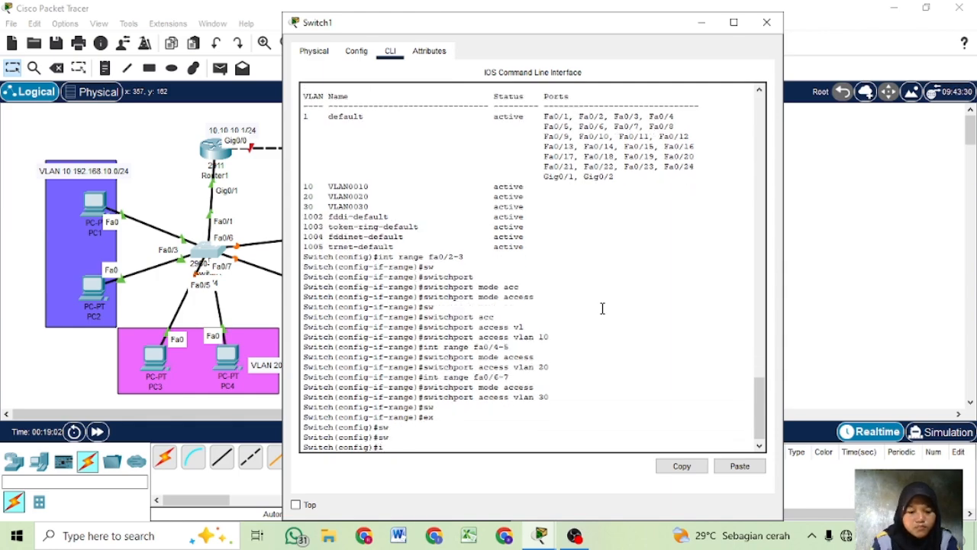
pyautogui.write('nt fa0/')
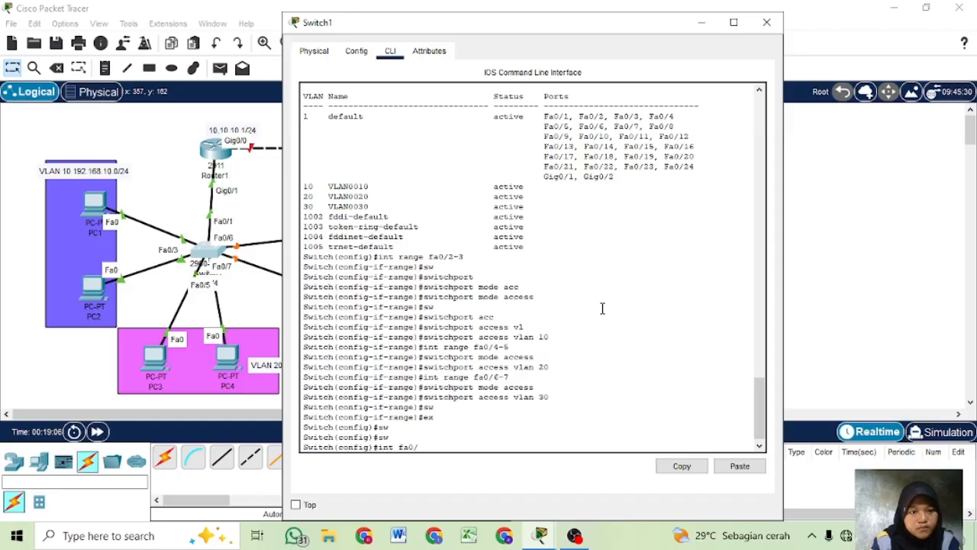
pyautogui.write('1')
pyautogui.press('Return')
pyautogui.write('sw')
pyautogui.press('Tab')
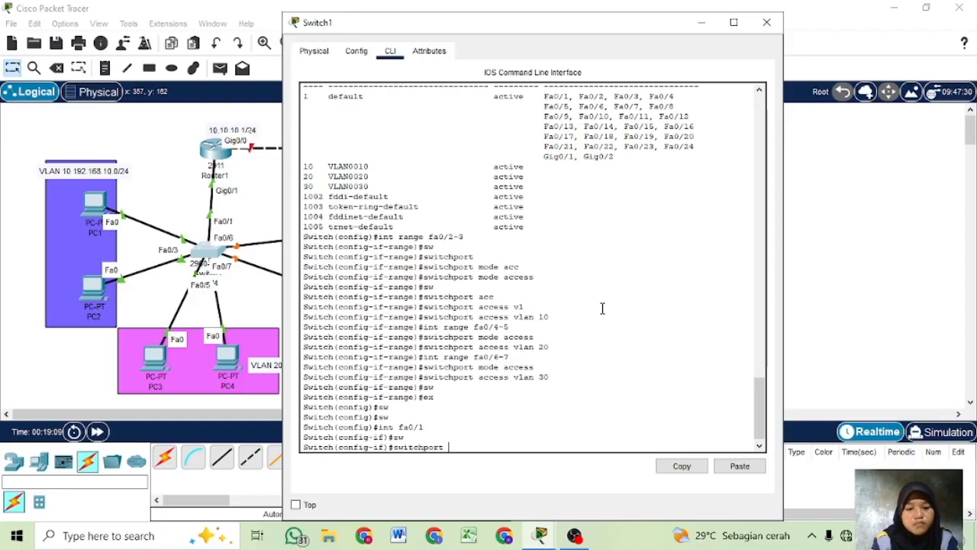
pyautogui.write('mode tr')
pyautogui.press('Tab')
pyautogui.press('Return')
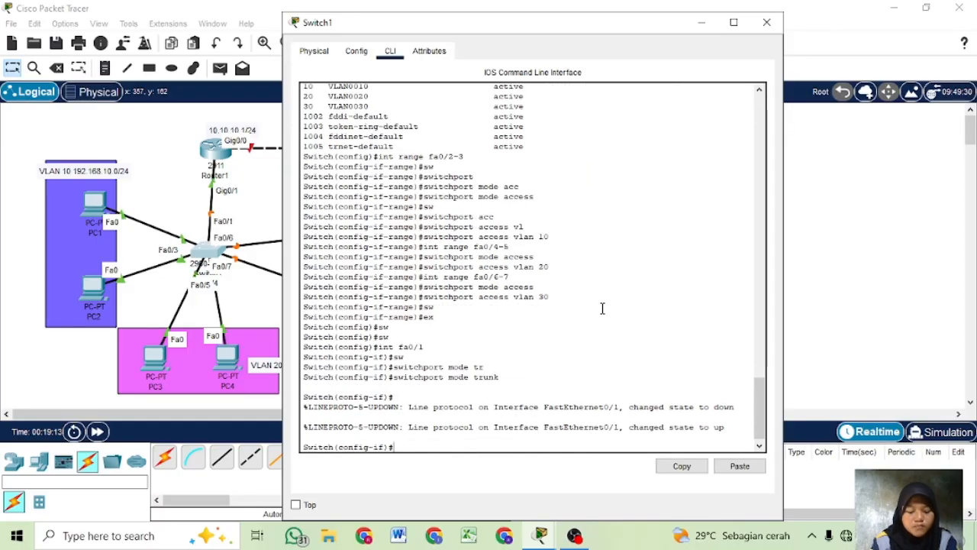
# - Fast-forward the simulation time in the logical workspace
pyautogui.click(911, 91)
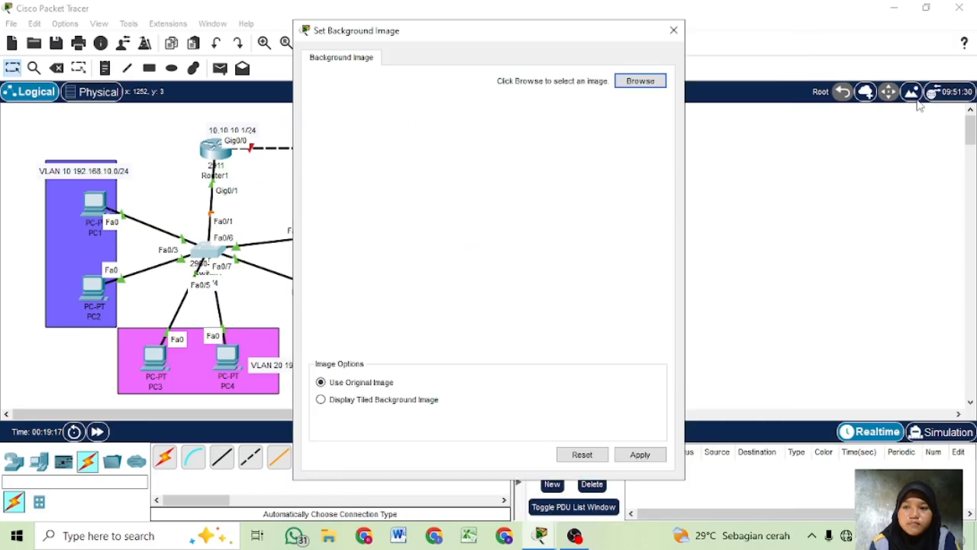
pyautogui.click(674, 29)
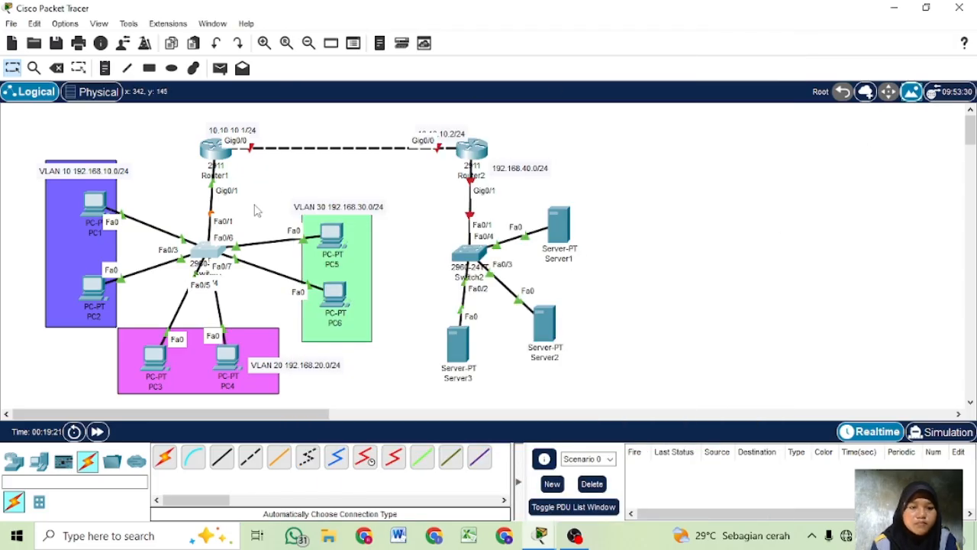
pyautogui.click(99, 432)
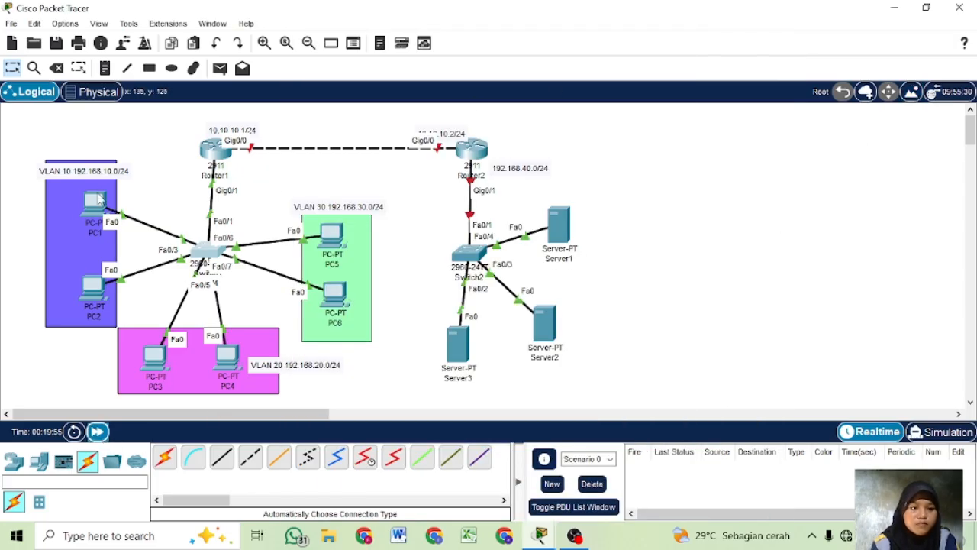
# - Switch PC1's FastEthernet0 IP configuration to DHCP and close its device window
pyautogui.click(95, 203)
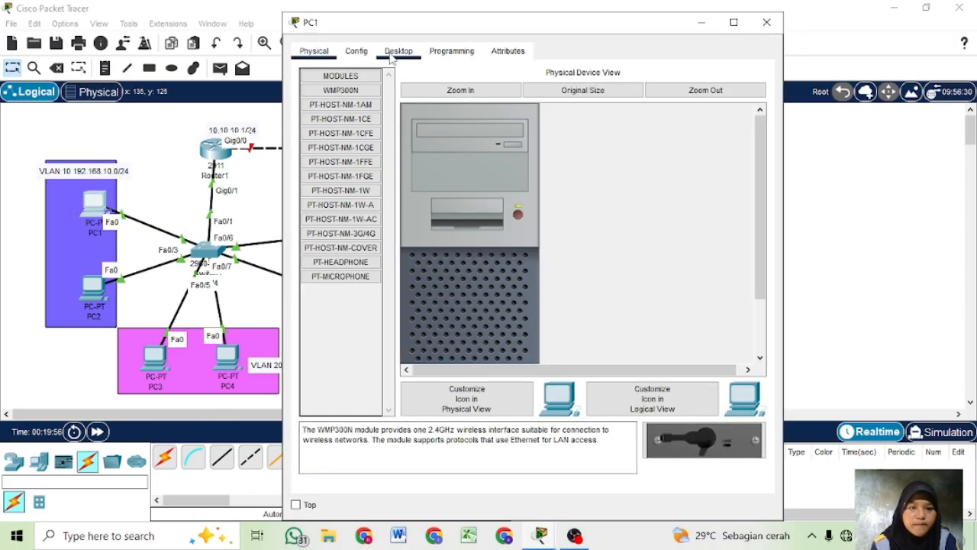
pyautogui.click(395, 52)
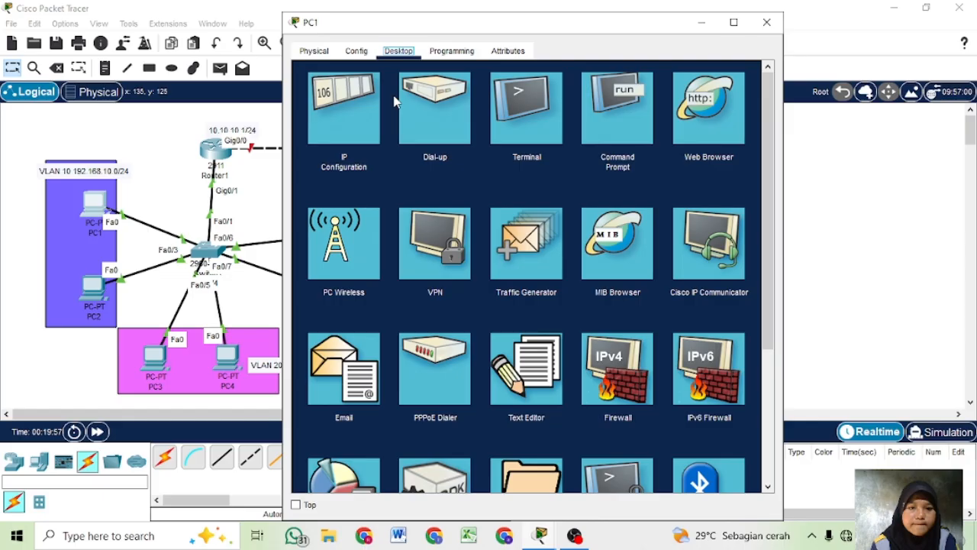
pyautogui.click(352, 122)
pyautogui.click(310, 130)
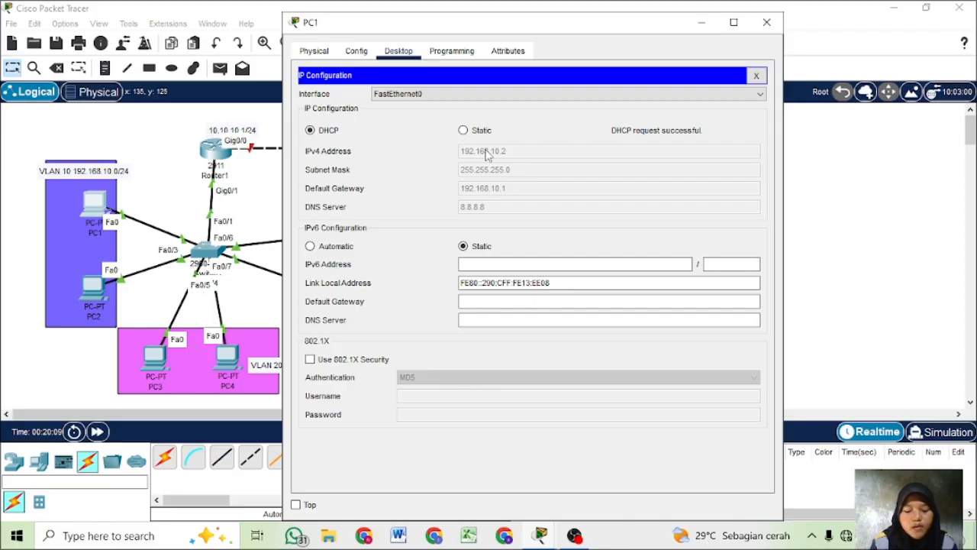
pyautogui.click(766, 23)
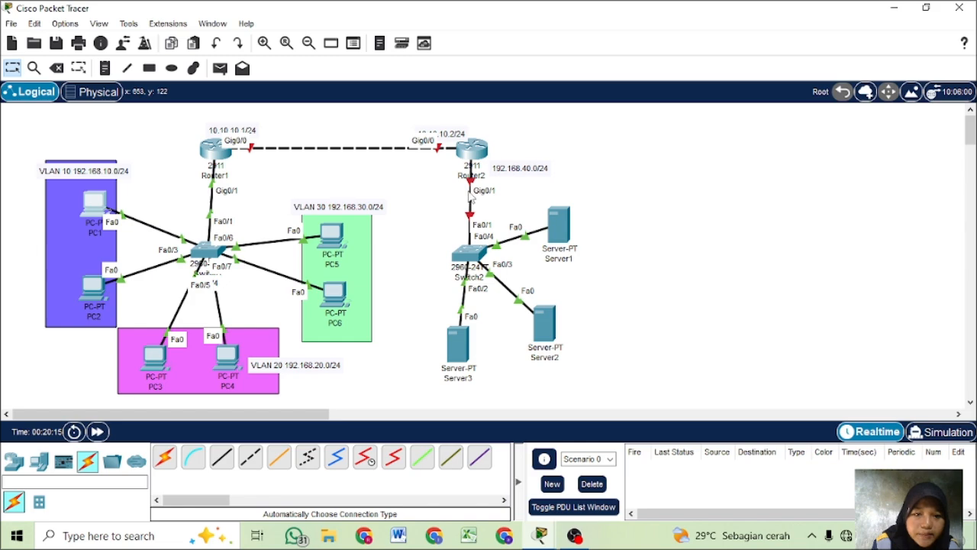
# - Switch PC5's FastEthernet0 IP configuration to DHCP and close its device window
pyautogui.moveTo(334, 239)
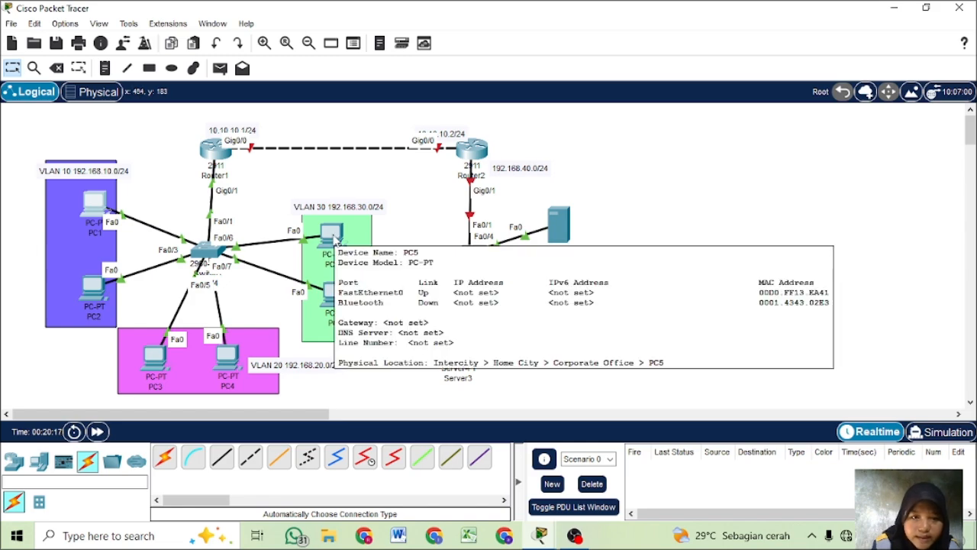
pyautogui.click(333, 235)
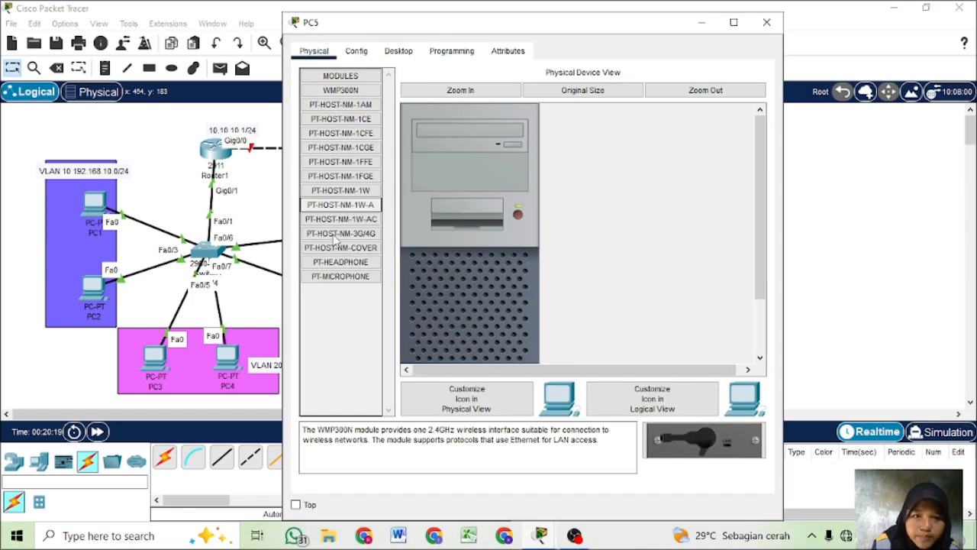
pyautogui.click(398, 51)
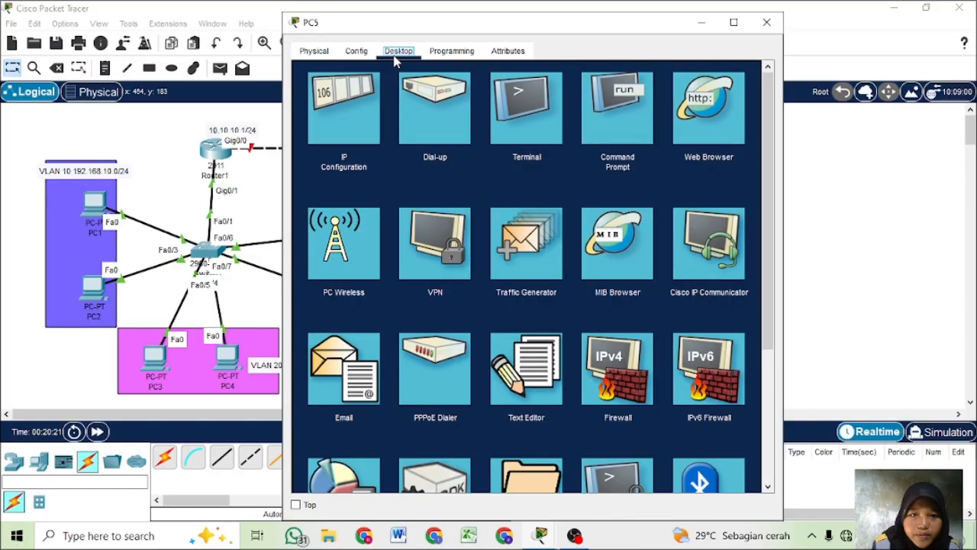
pyautogui.click(341, 124)
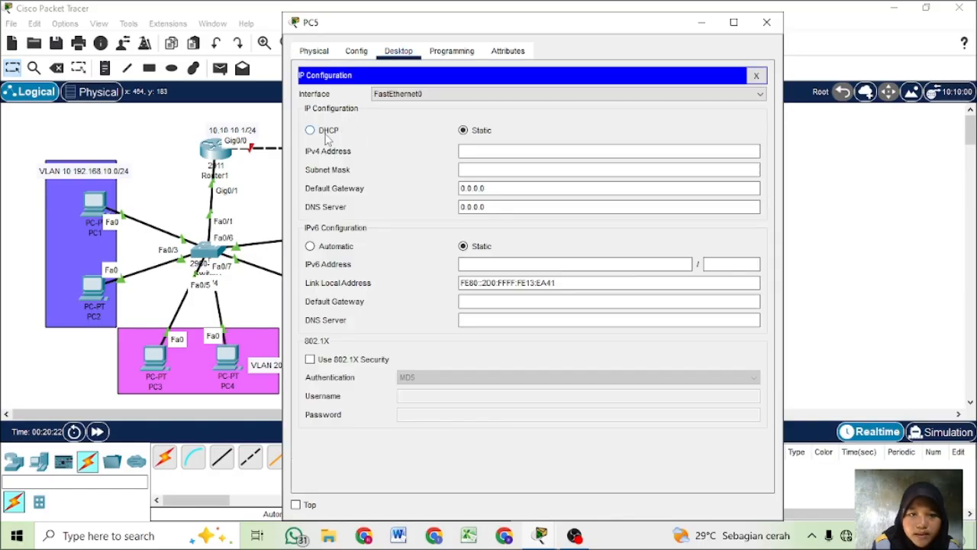
pyautogui.click(326, 134)
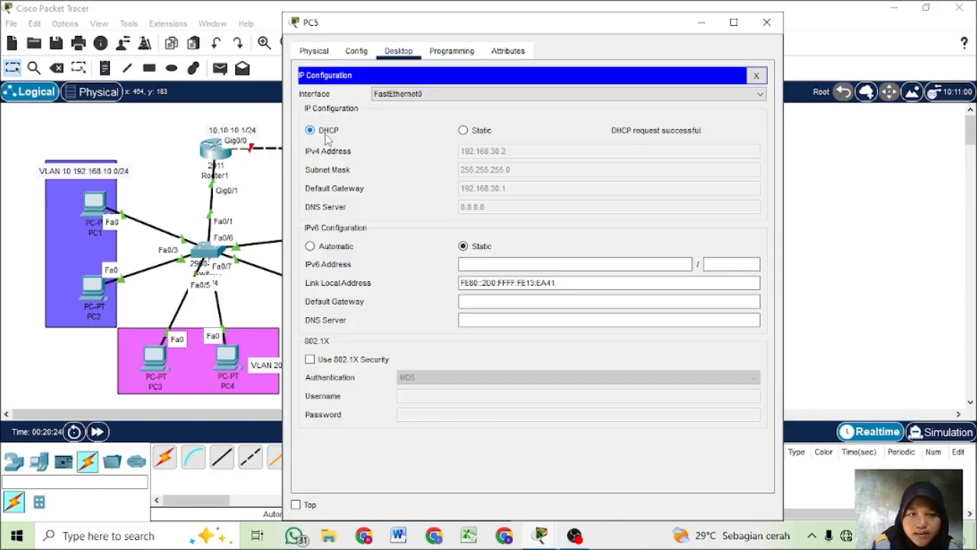
pyautogui.click(767, 23)
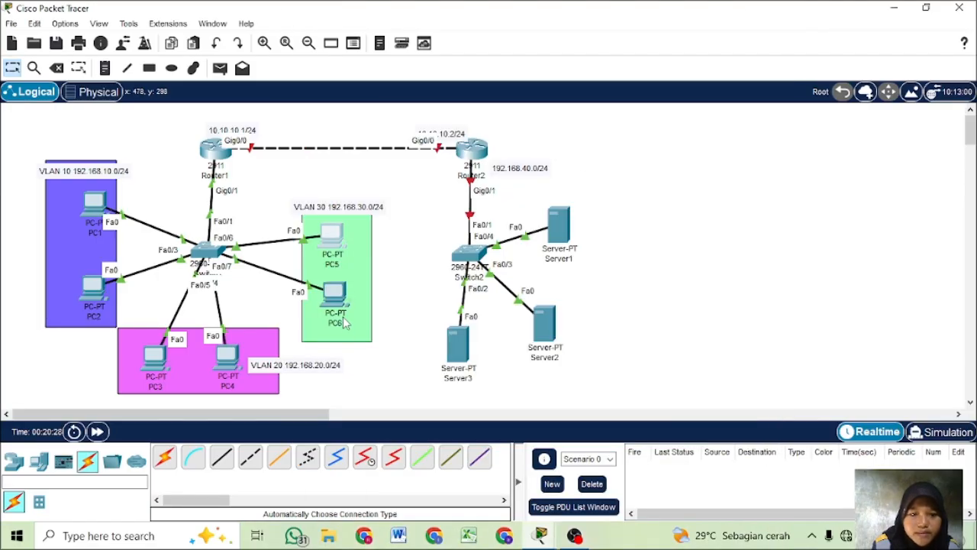
# - Switch PC6's FastEthernet0 IP configuration to DHCP and return to the topology
pyautogui.click(333, 296)
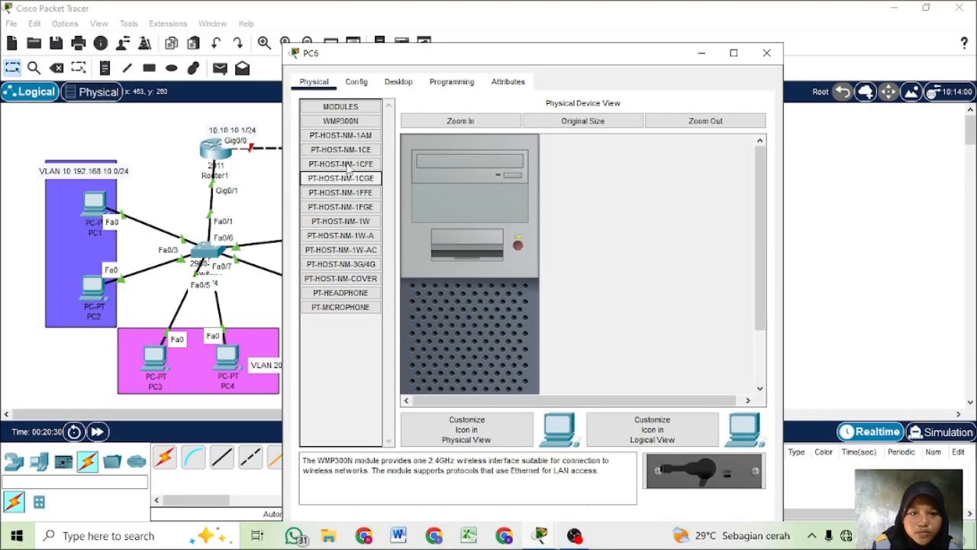
pyautogui.click(398, 81)
pyautogui.click(341, 137)
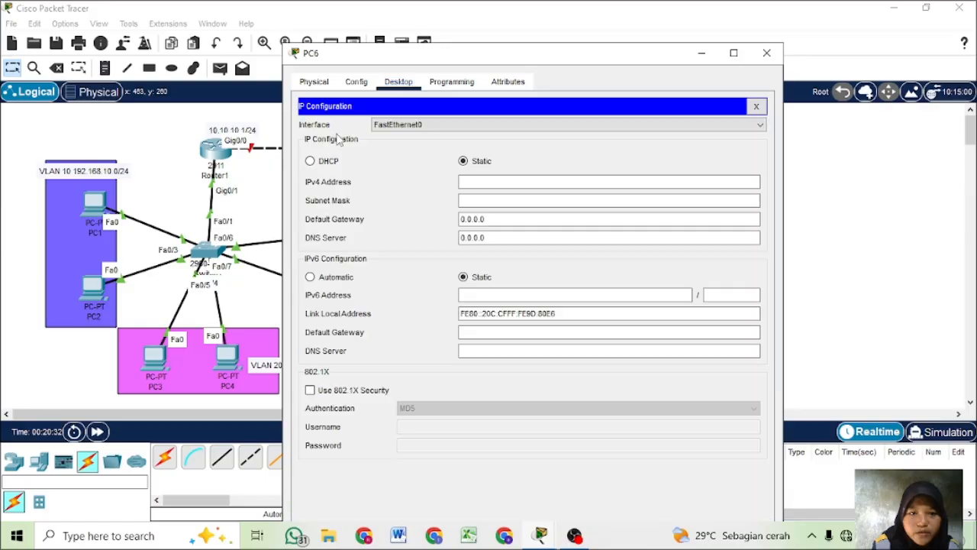
pyautogui.click(323, 163)
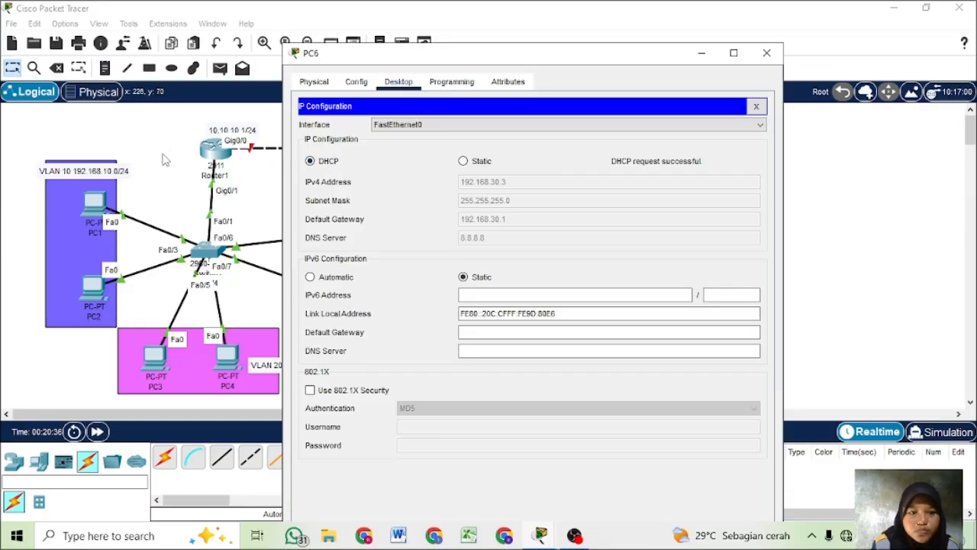
pyautogui.click(205, 210)
# - Switch PC4's FastEthernet0 IP configuration to DHCP and return to the topology
pyautogui.click(223, 367)
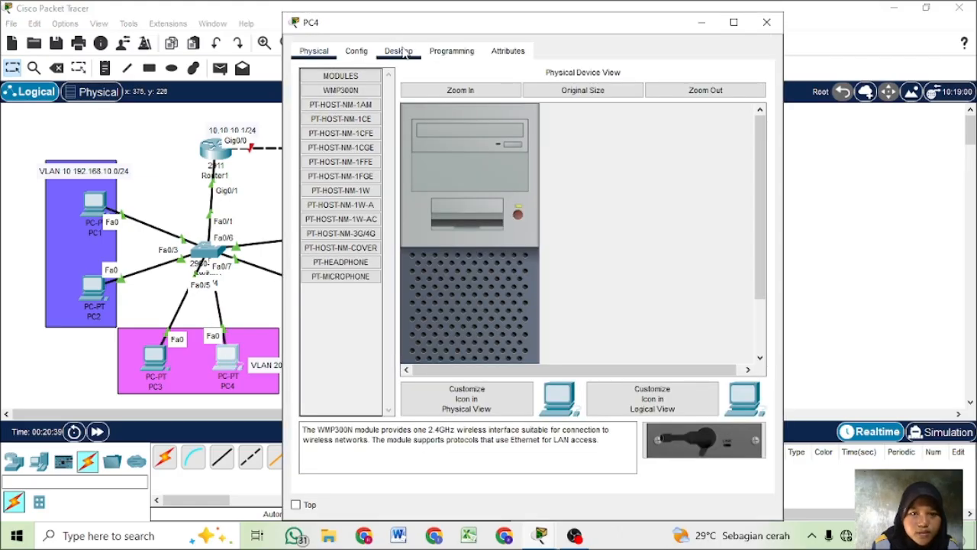
pyautogui.click(399, 50)
pyautogui.click(339, 109)
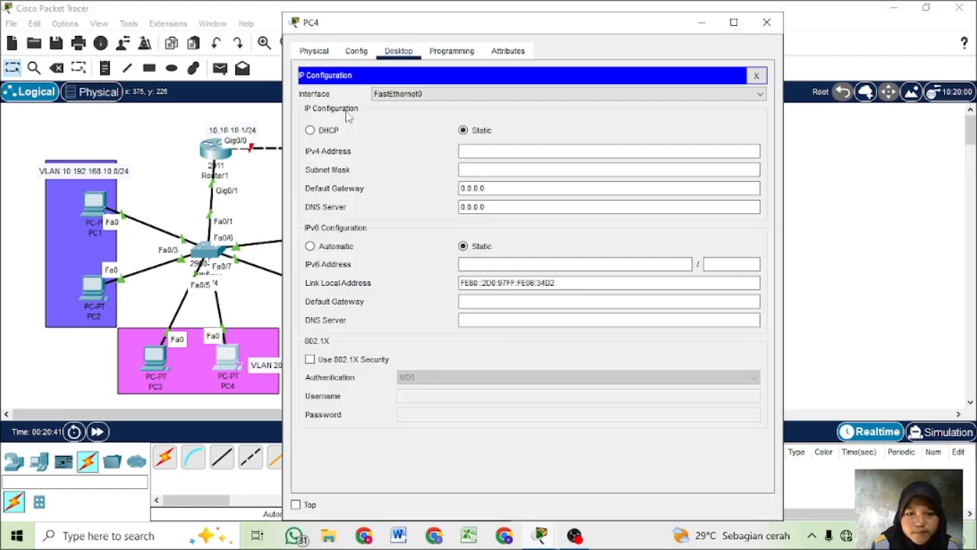
pyautogui.click(328, 131)
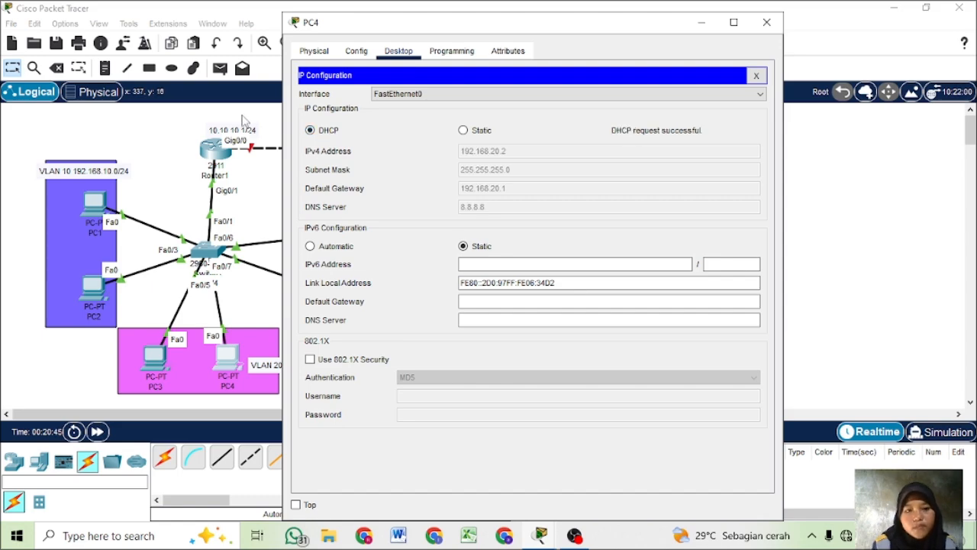
pyautogui.click(243, 120)
# - Switch PC3's FastEthernet0 IP configuration to DHCP and return to the topology
pyautogui.click(150, 367)
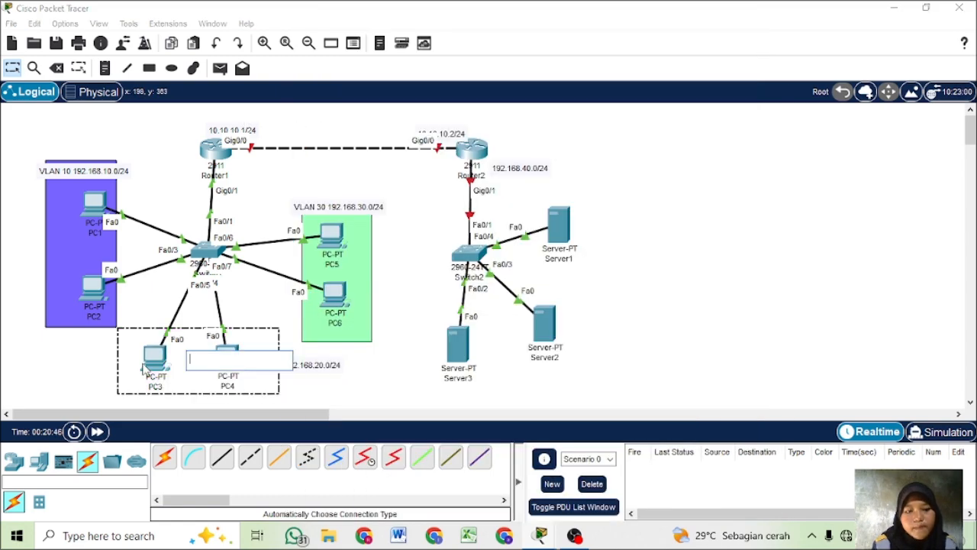
pyautogui.click(152, 361)
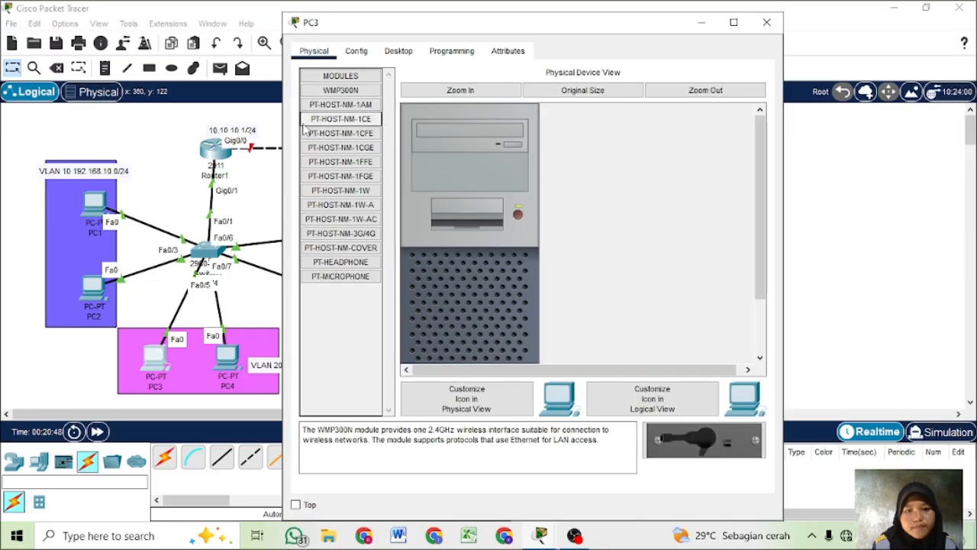
pyautogui.click(396, 53)
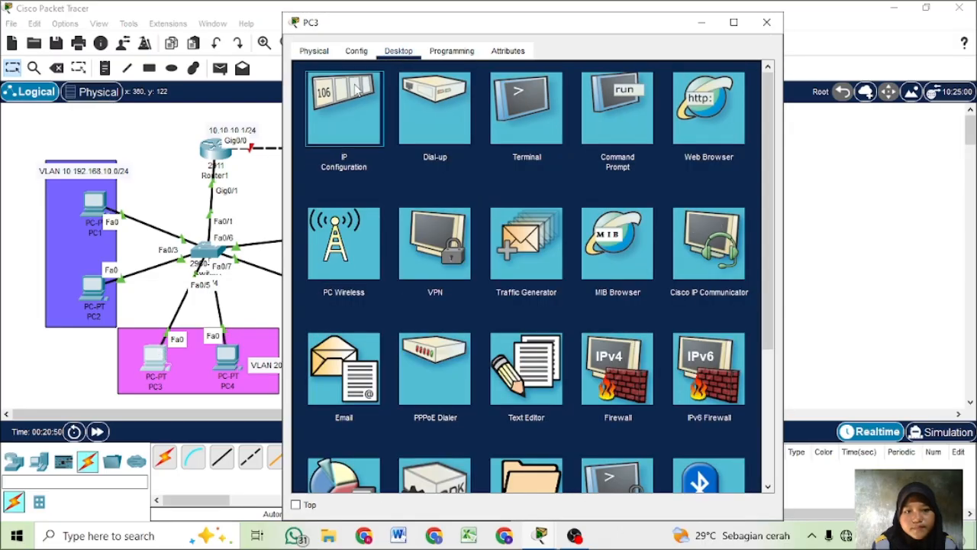
pyautogui.click(360, 90)
pyautogui.click(337, 133)
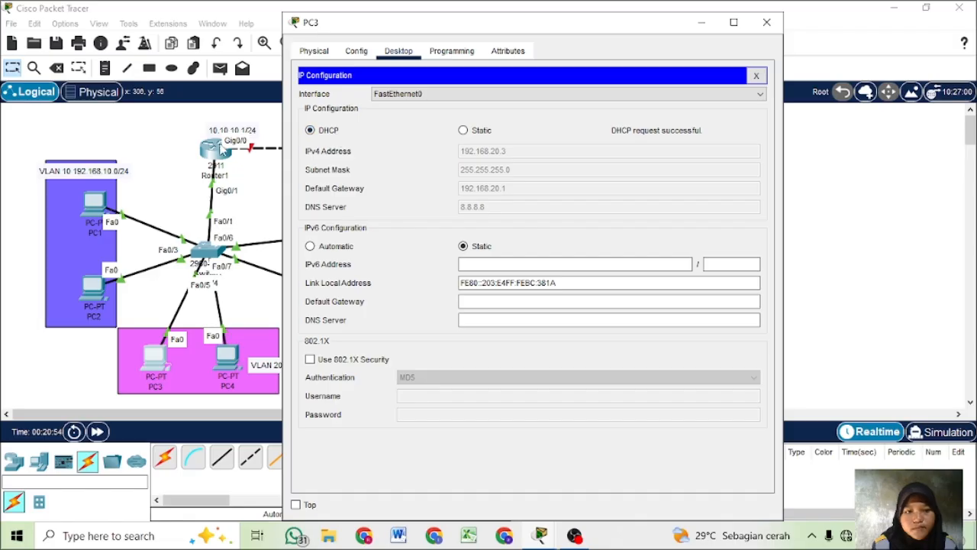
pyautogui.click(174, 145)
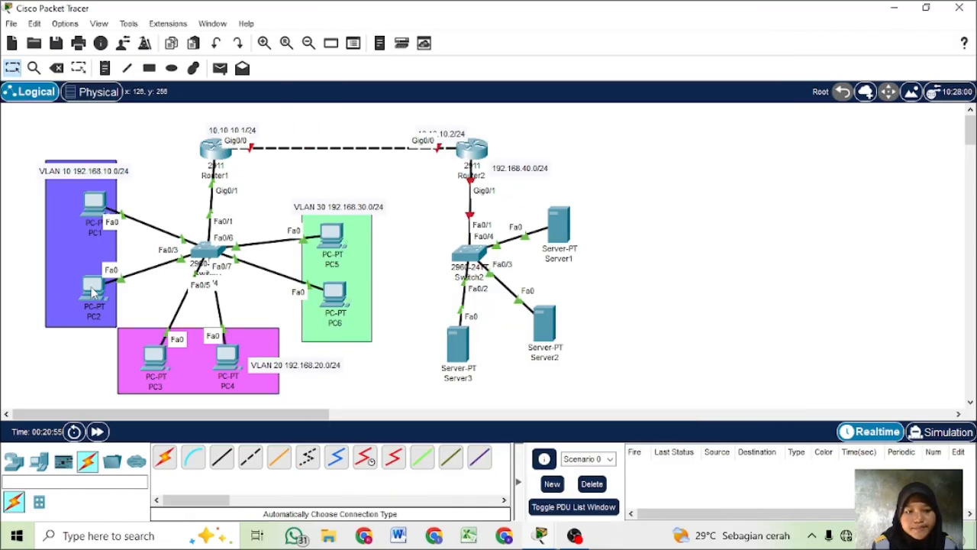
# - Switch PC2's FastEthernet0 IP configuration to DHCP and close its device window
pyautogui.click(93, 291)
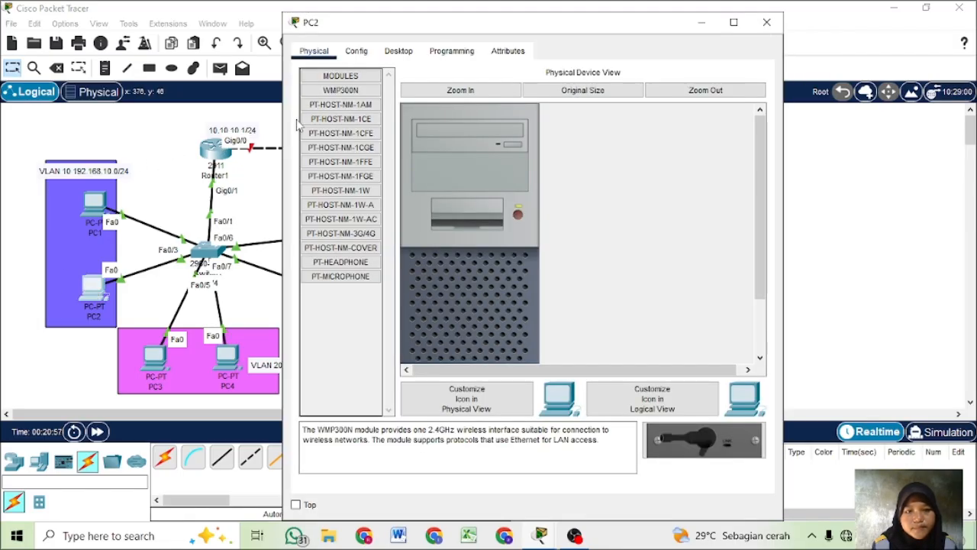
pyautogui.click(408, 56)
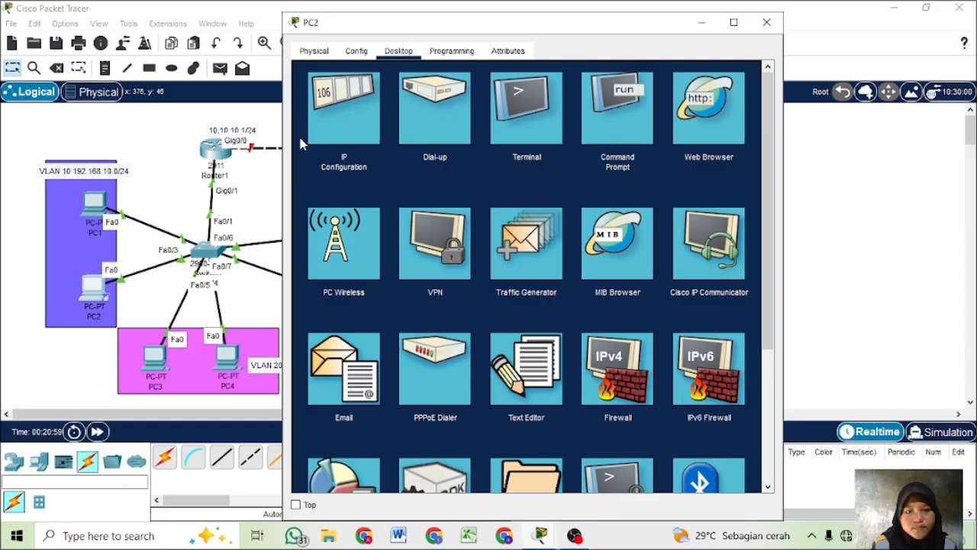
pyautogui.click(320, 135)
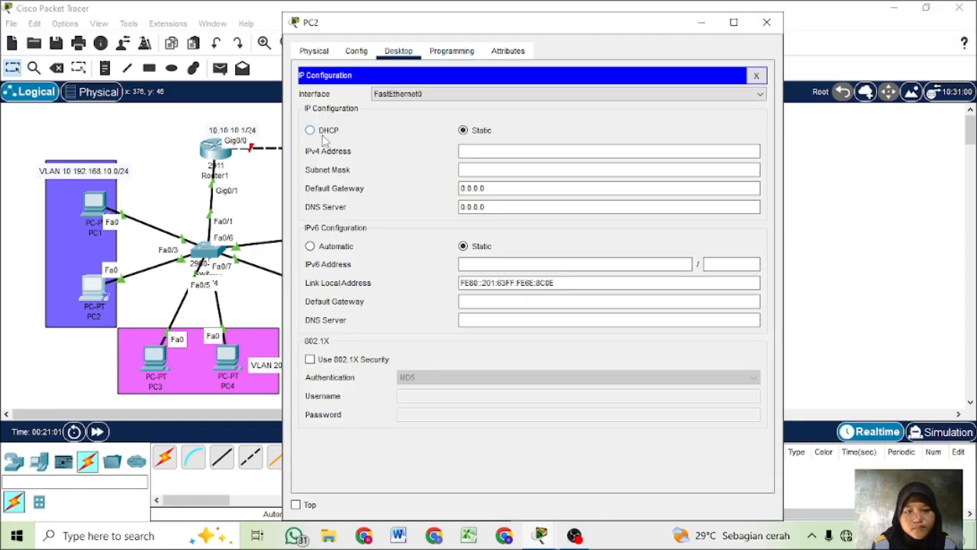
pyautogui.click(324, 135)
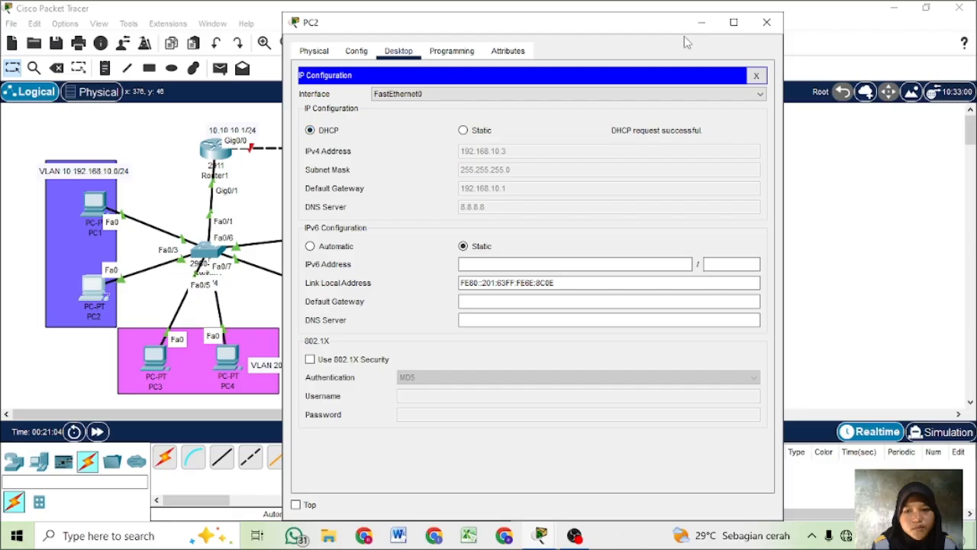
pyautogui.click(768, 21)
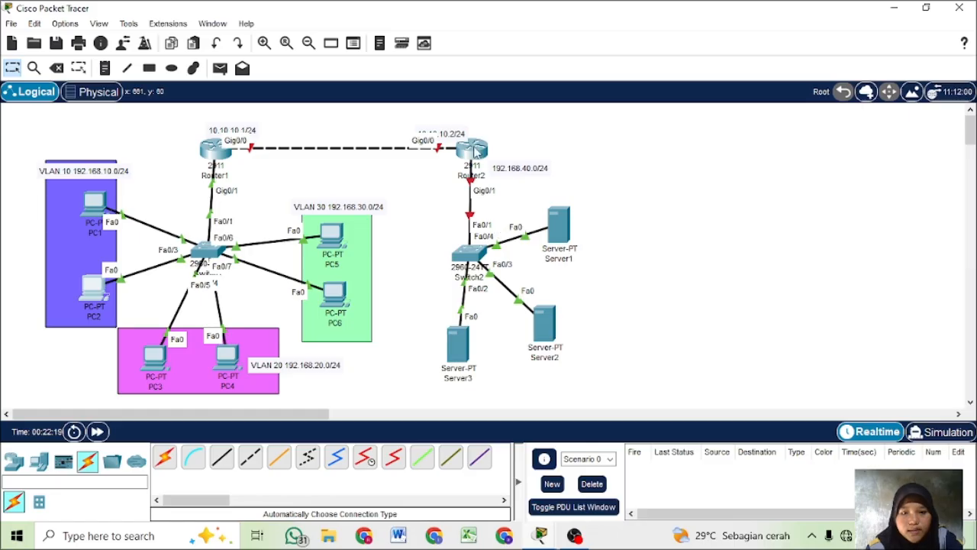
# - Open Router2's command line, decline the initial configuration dialog, and enter global configuration mode
pyautogui.click(473, 151)
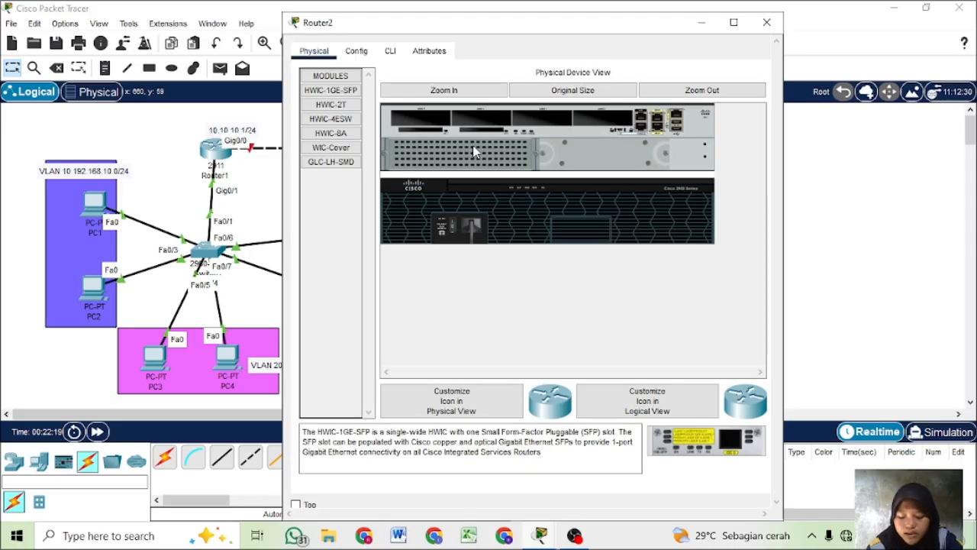
pyautogui.click(389, 52)
pyautogui.write('n')
pyautogui.press('Return')
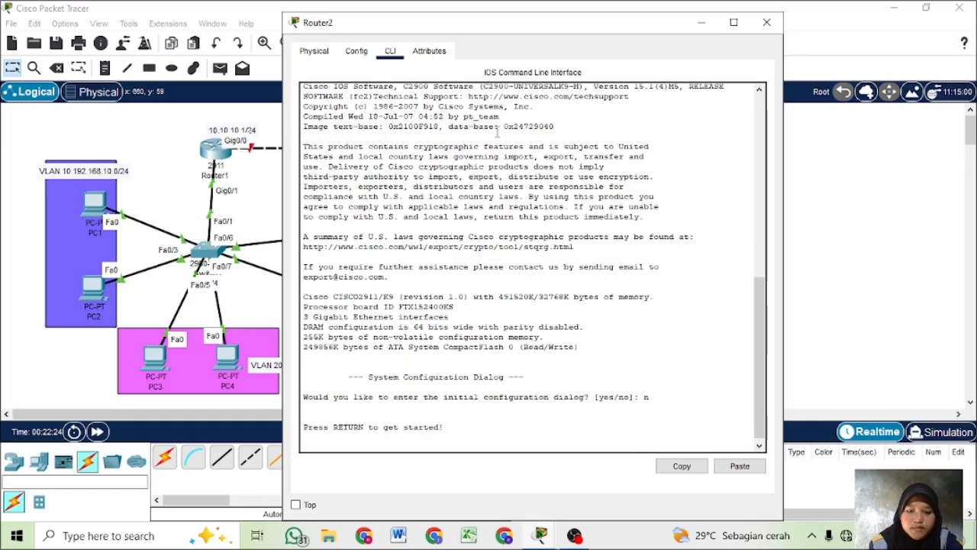
pyautogui.press('Return')
pyautogui.write('en')
pyautogui.press('Return')
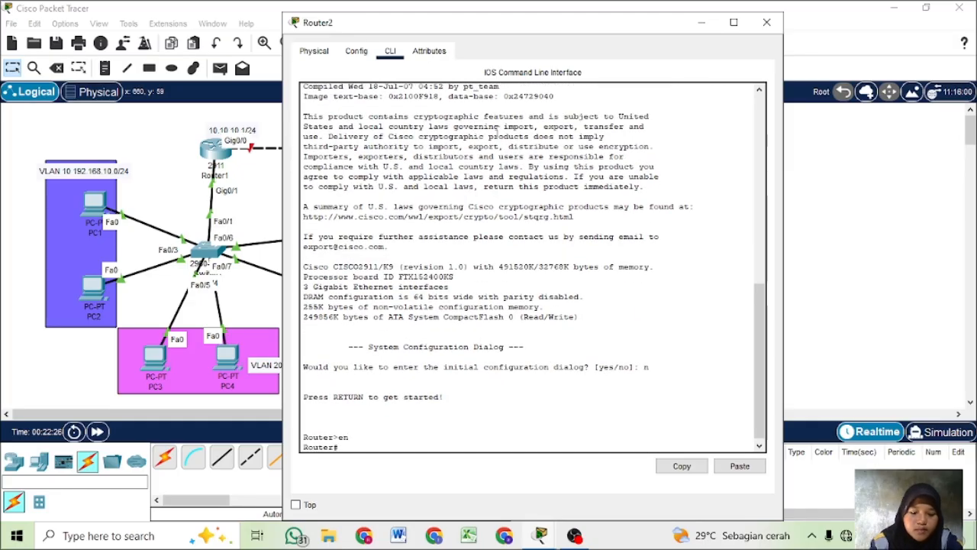
pyautogui.write('conf t')
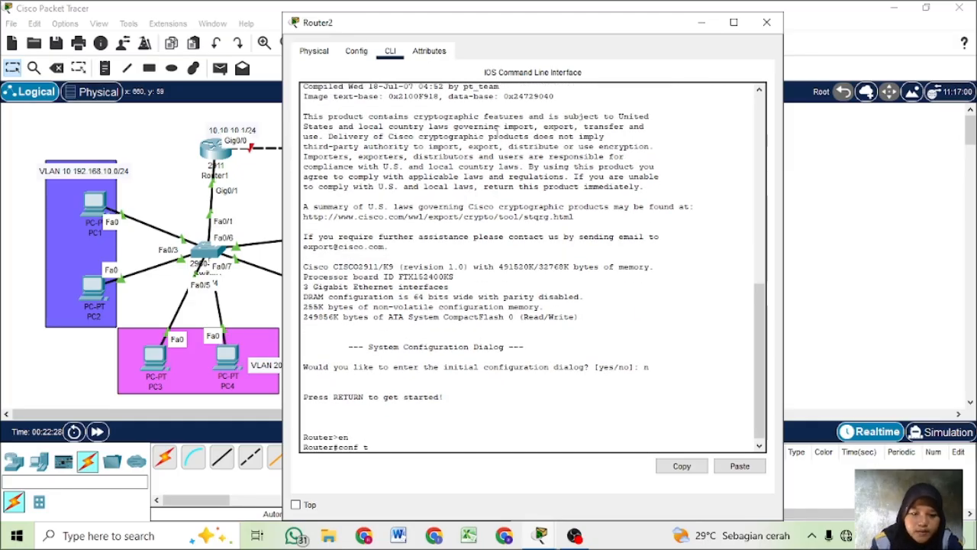
pyautogui.press('Return')
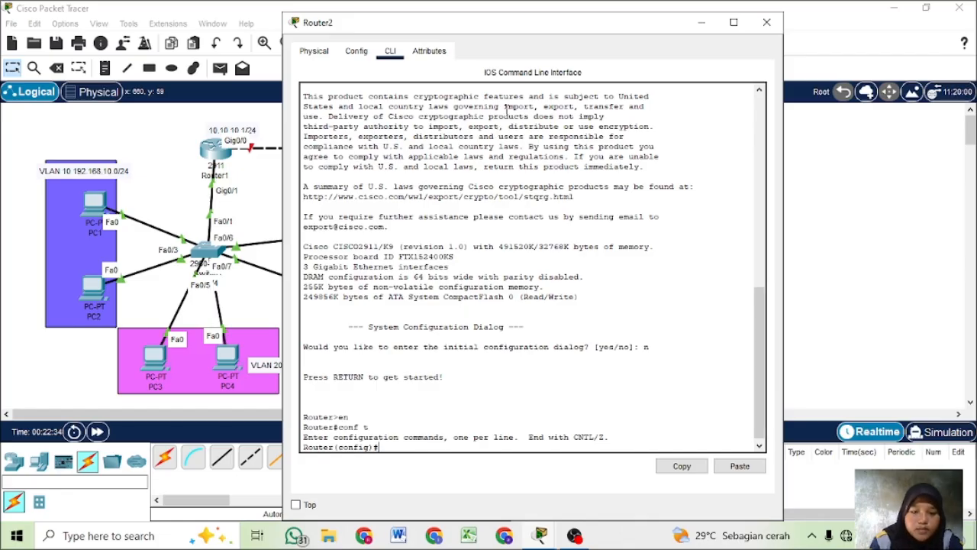
# - Place Router2's command line beside its part of the topology and enable interface gig0/0 with no shutdown
pyautogui.moveTo(660, 24); pyautogui.dragTo(851, 17)
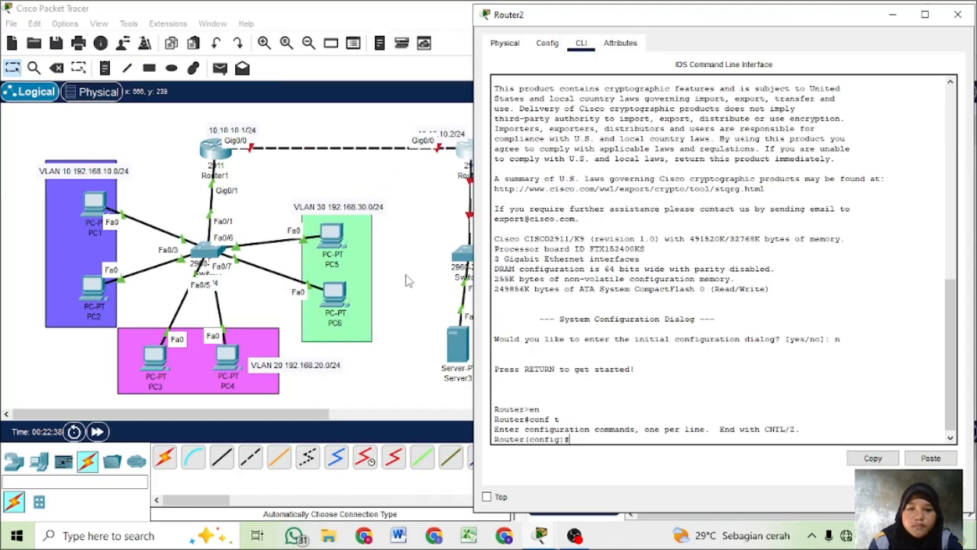
pyautogui.click(275, 421)
pyautogui.moveTo(273, 417); pyautogui.dragTo(332, 416)
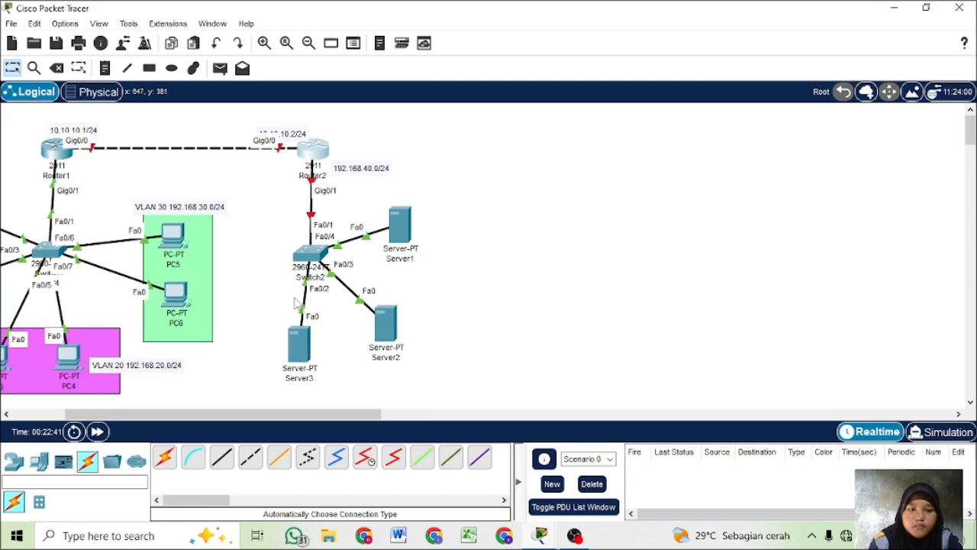
pyautogui.click(318, 156)
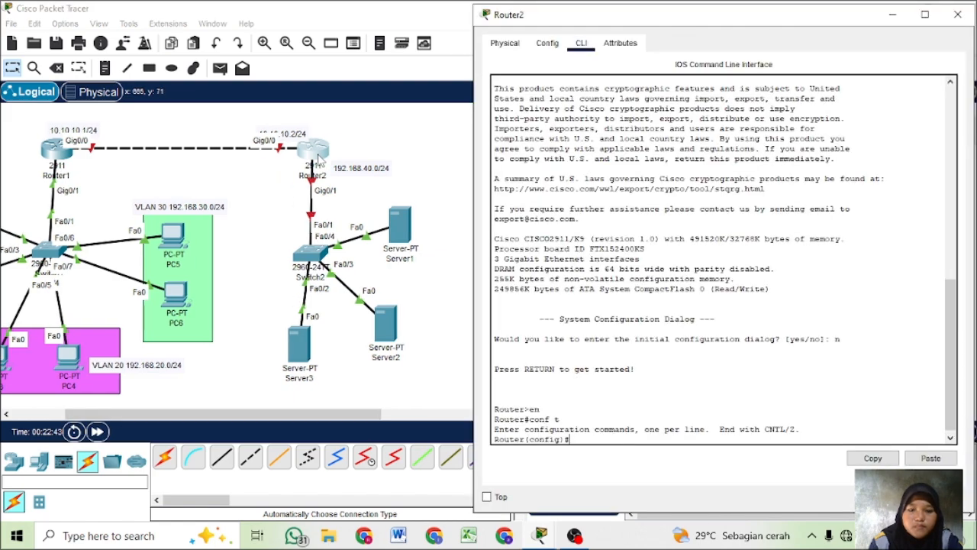
pyautogui.write('int')
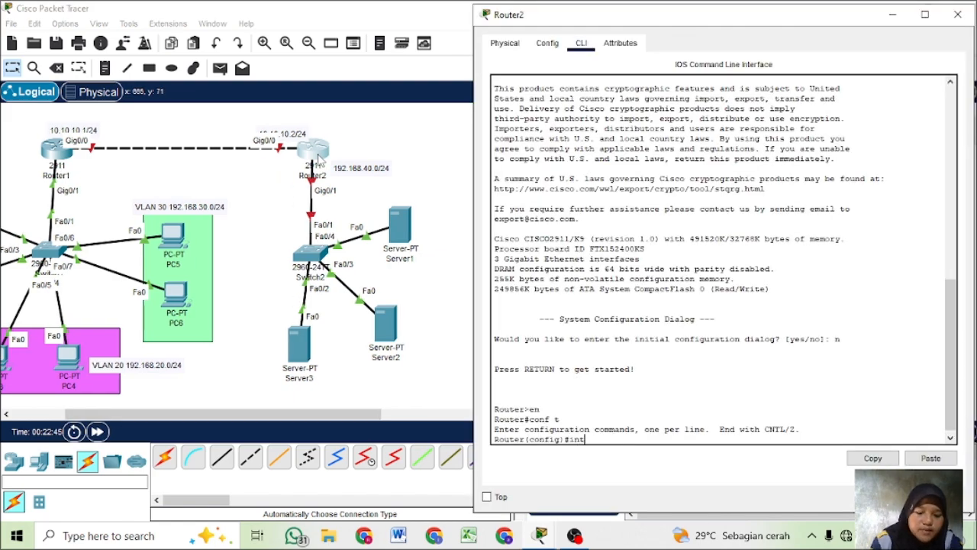
pyautogui.write(' gig0/0')
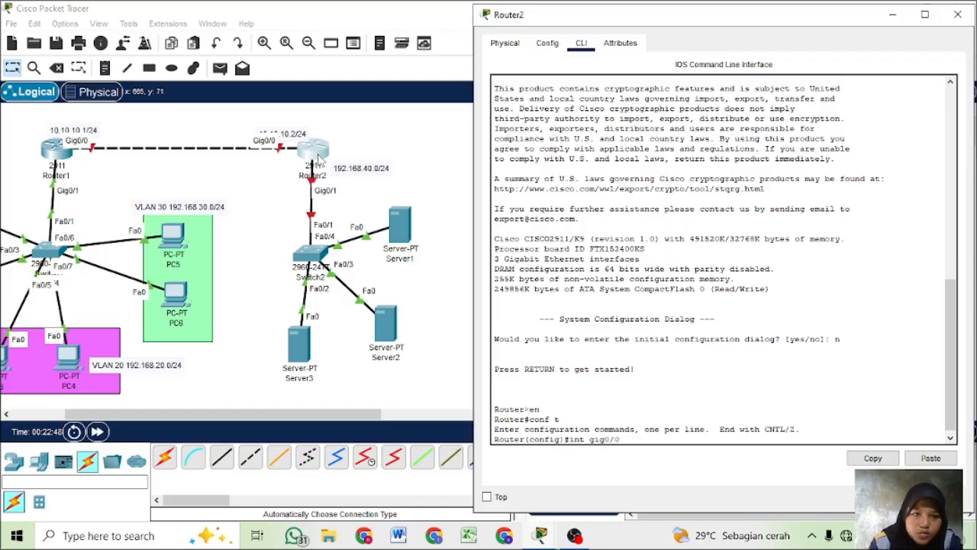
pyautogui.press('Return')
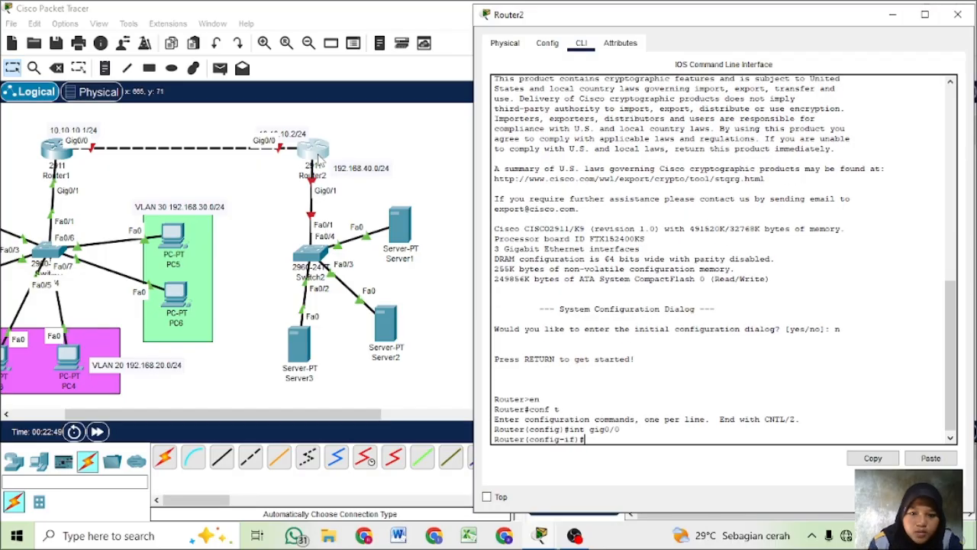
pyautogui.write('no sh')
pyautogui.press('Return')
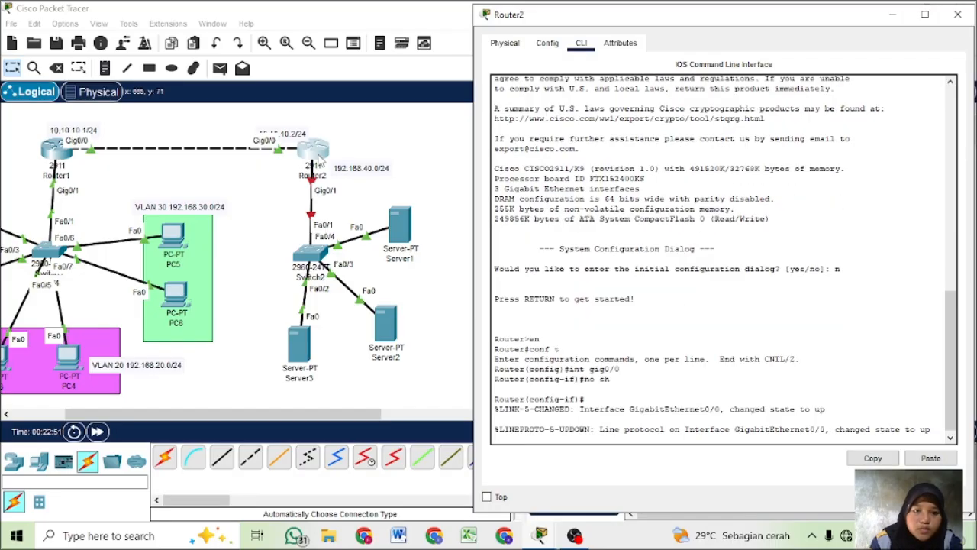
# - Assign IP address 10.10.10.2 with mask 255.255.255.0 to Router2's gig0/0 and exit interface configuration
pyautogui.press('Return')
pyautogui.write('ip add')
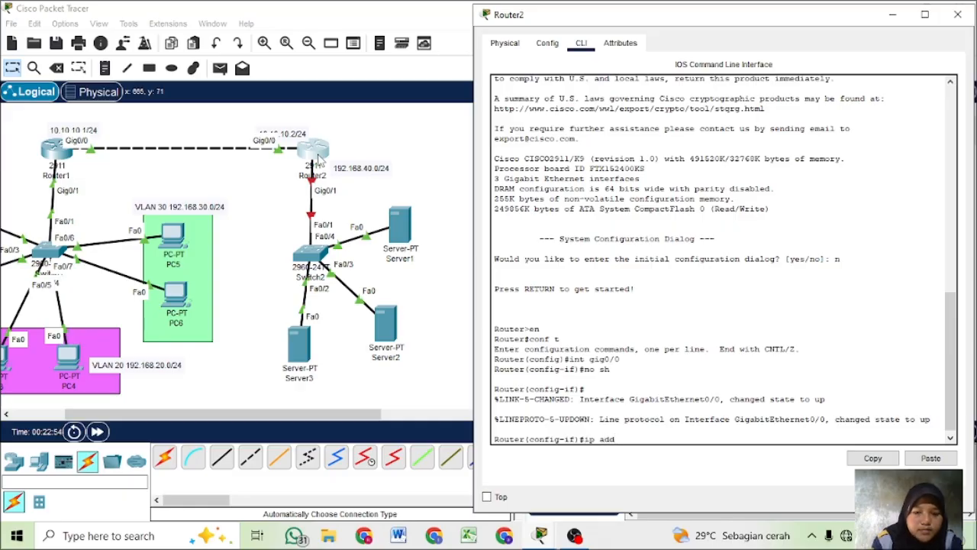
pyautogui.press('Tab')
pyautogui.write('1')
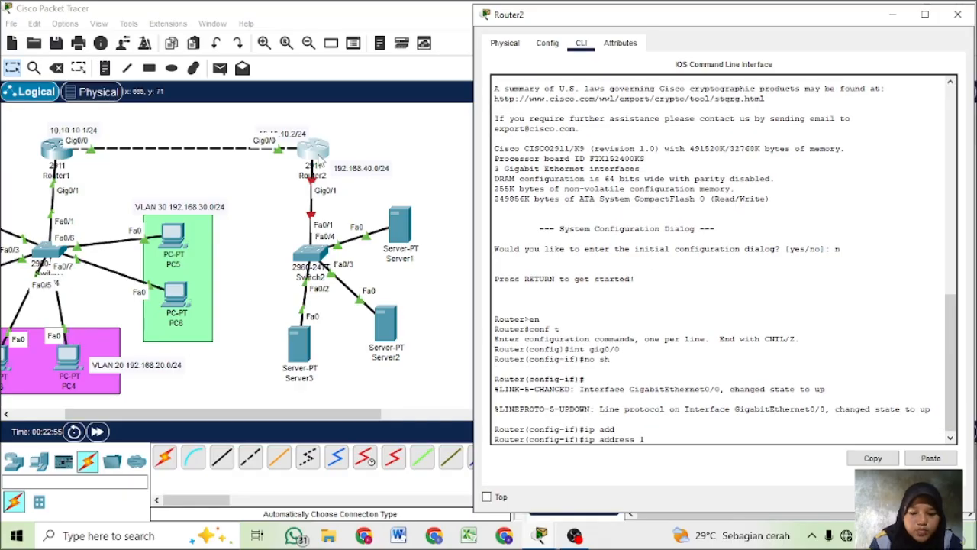
pyautogui.write('0.10.10.')
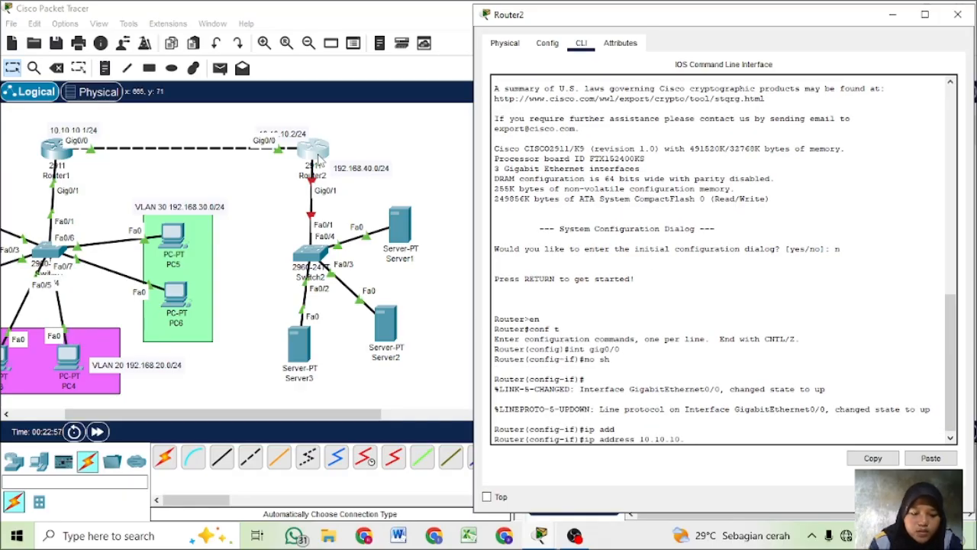
pyautogui.write('2 255.25')
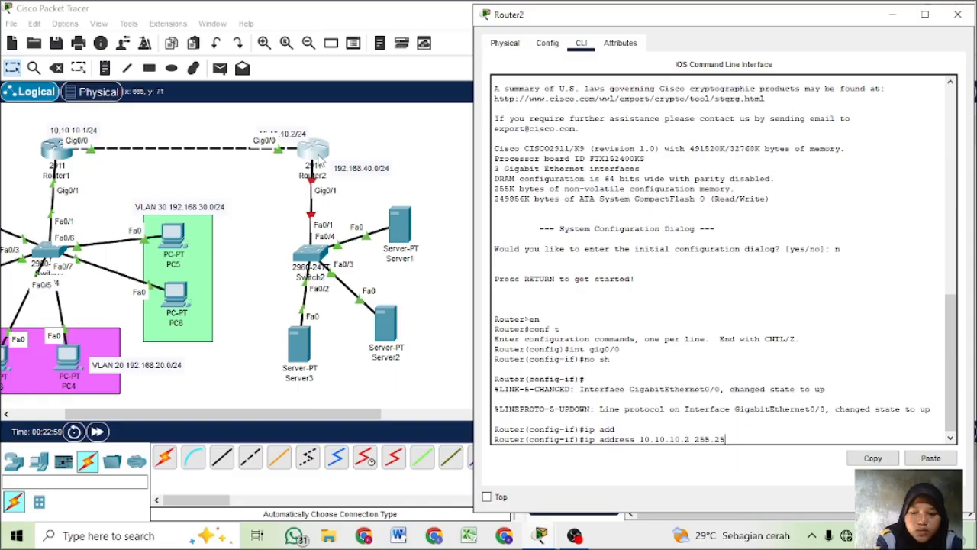
pyautogui.write('5.255.0')
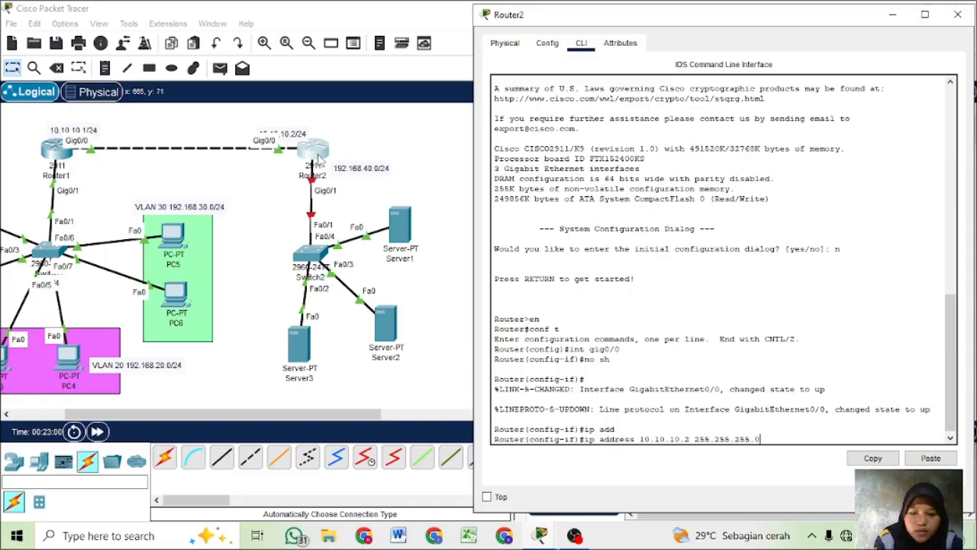
pyautogui.press('Return')
pyautogui.write('ex')
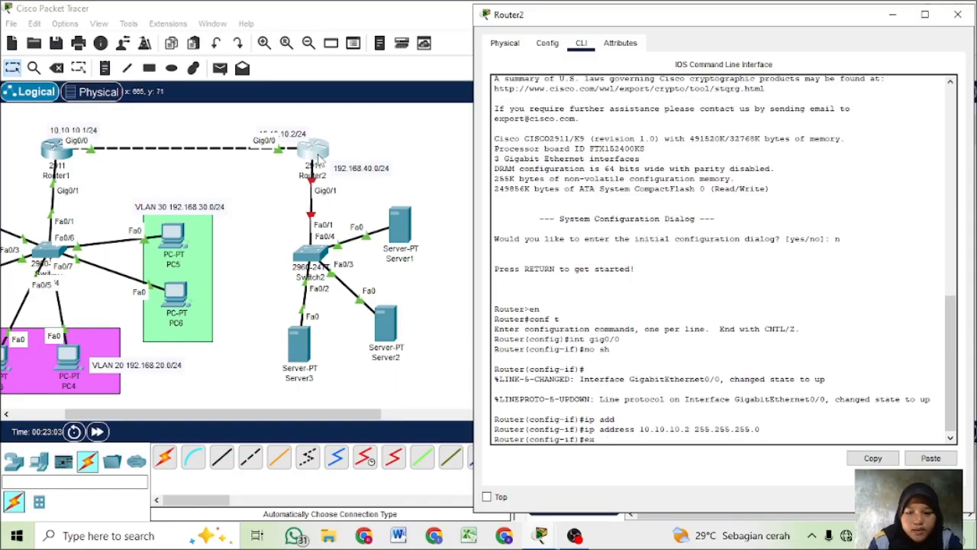
pyautogui.press('Return')
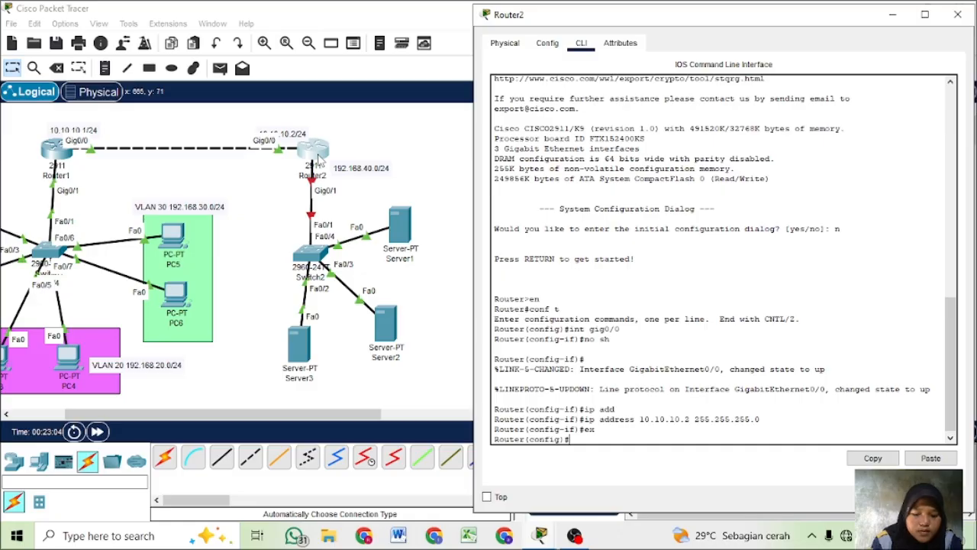
# - Enter interface gig0/1 on Router2 and enable it with no shutdown
pyautogui.write('int')
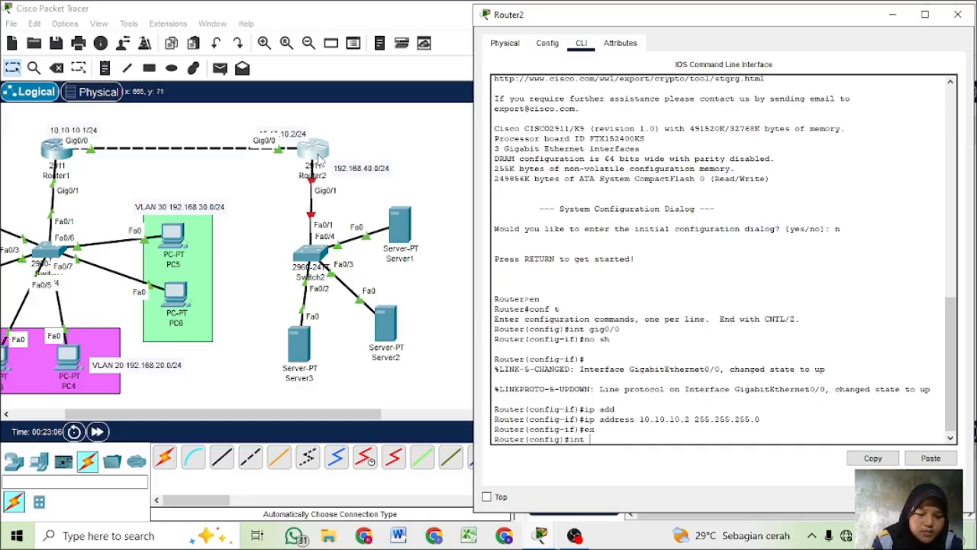
pyautogui.write(' gig')
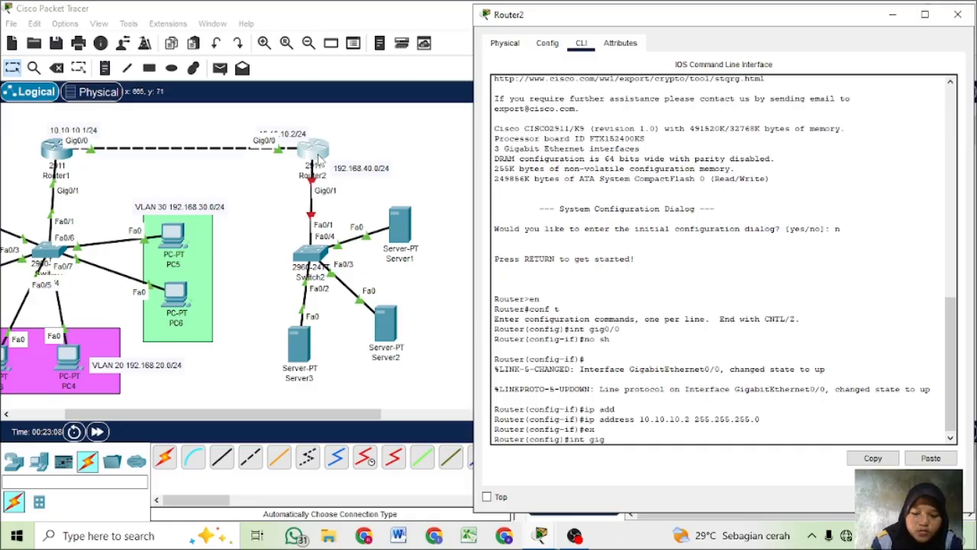
pyautogui.write('0/1')
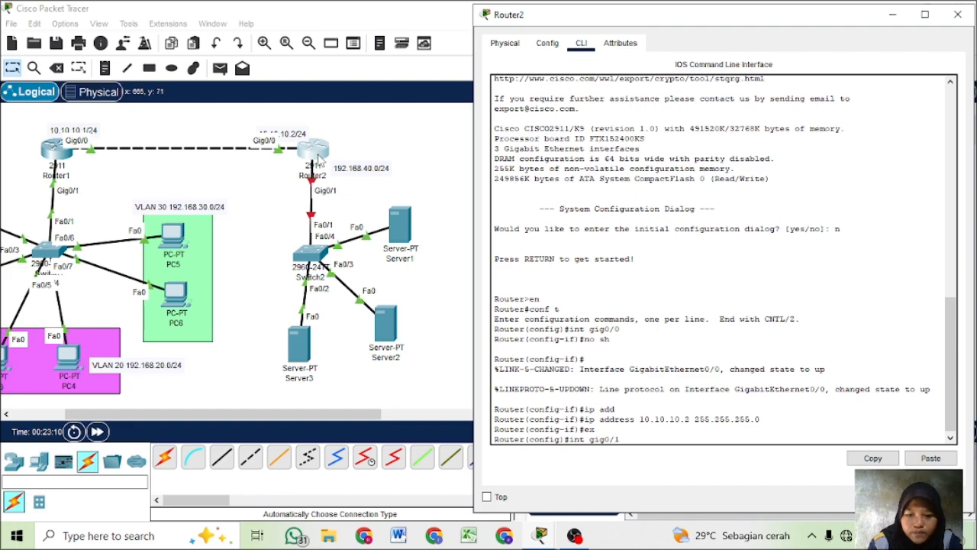
pyautogui.press('Return')
pyautogui.write('no sh')
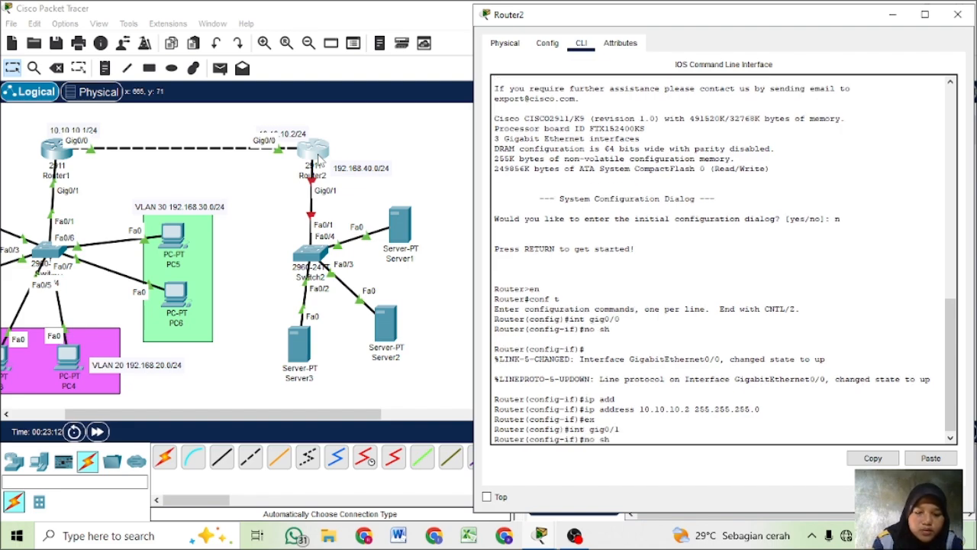
pyautogui.press('Return')
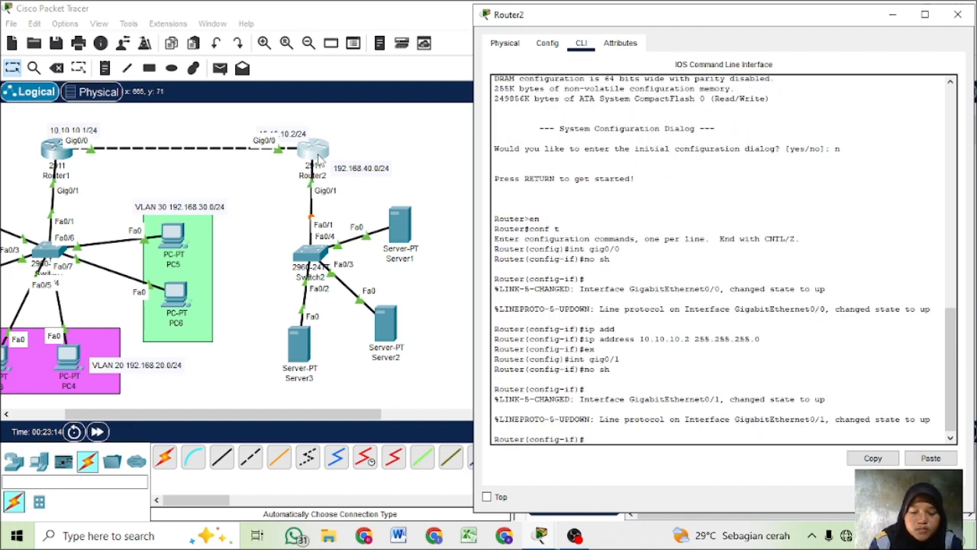
# - Assign IP address 192.168.40.1 with mask 255.255.255.0 to Router2's gig0/1 and exit interface configuration
pyautogui.write('i')
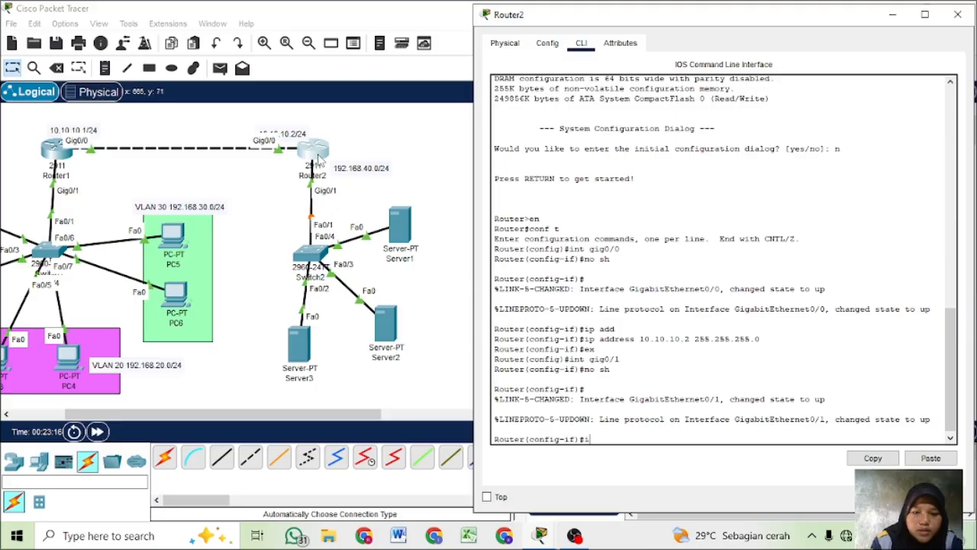
pyautogui.write('p add')
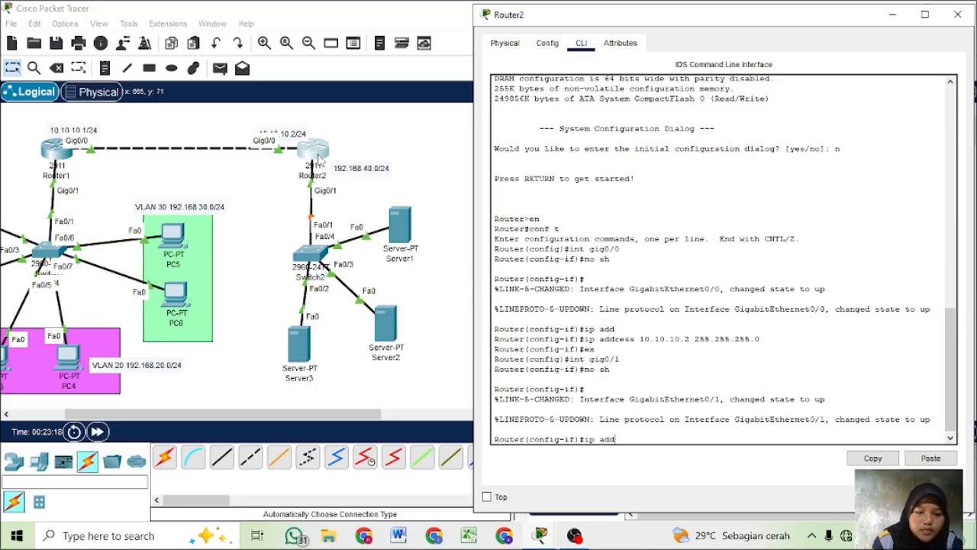
pyautogui.press('Tab')
pyautogui.write('1')
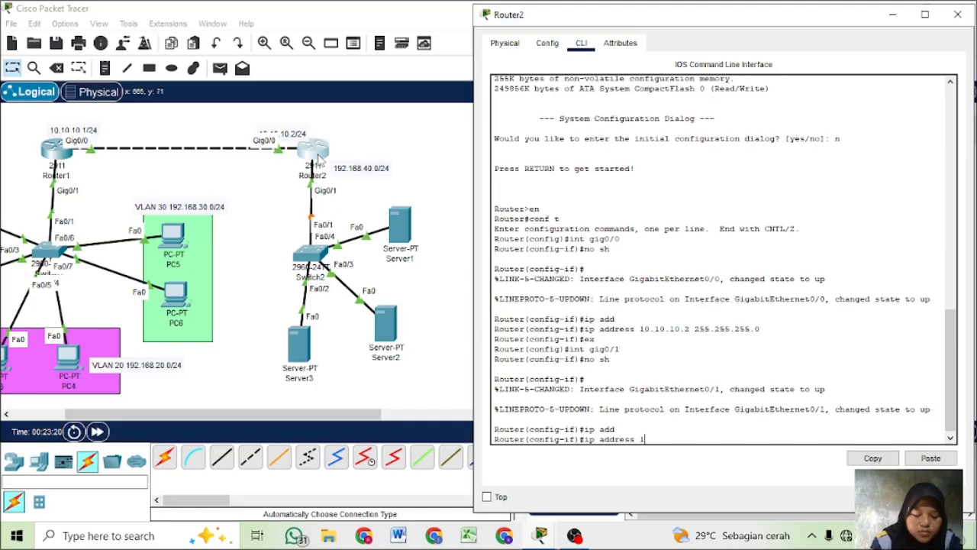
pyautogui.write('92.168')
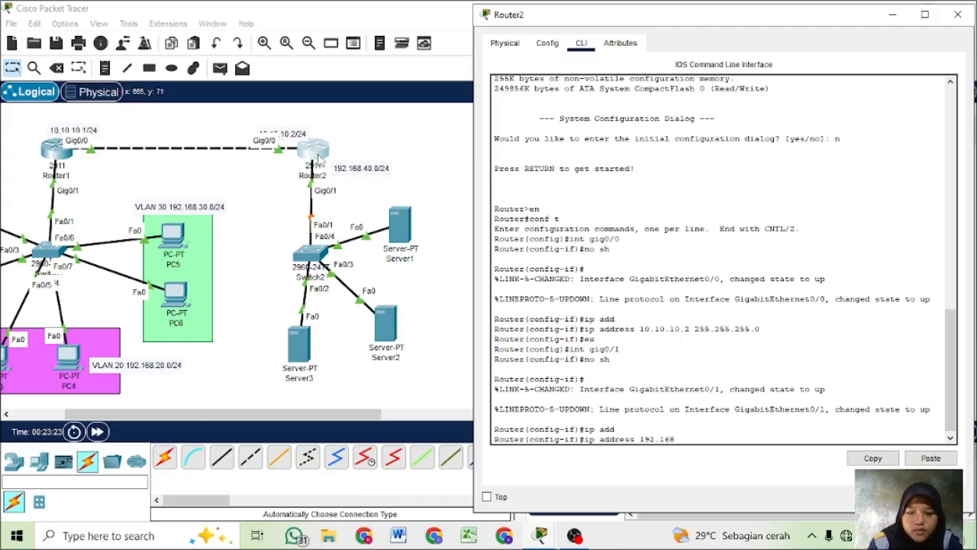
pyautogui.write('.40')
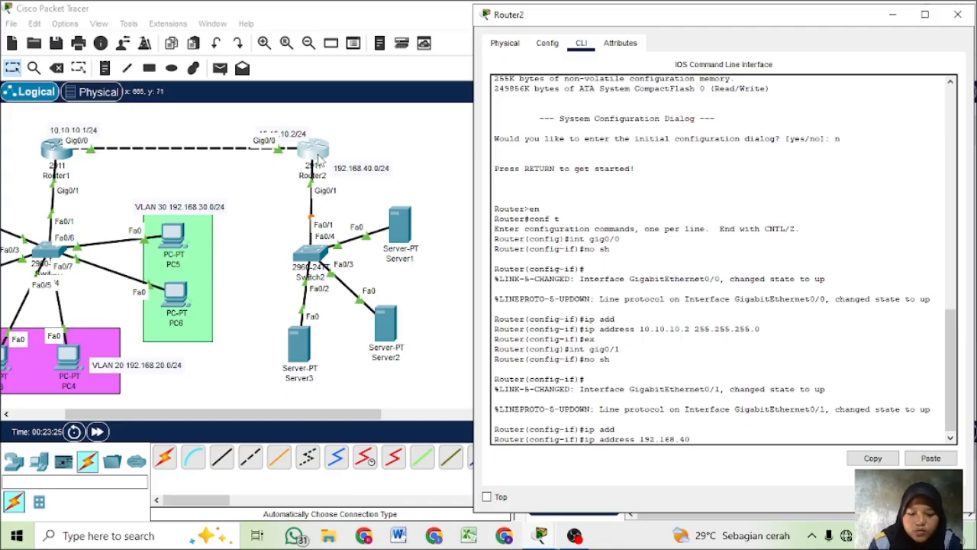
pyautogui.write('.1 1')
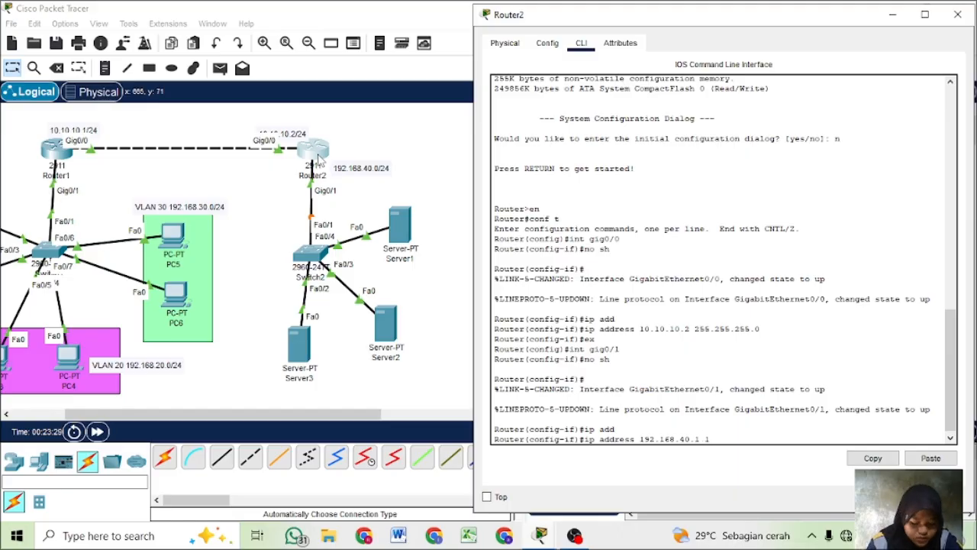
pyautogui.press('BackSpace')
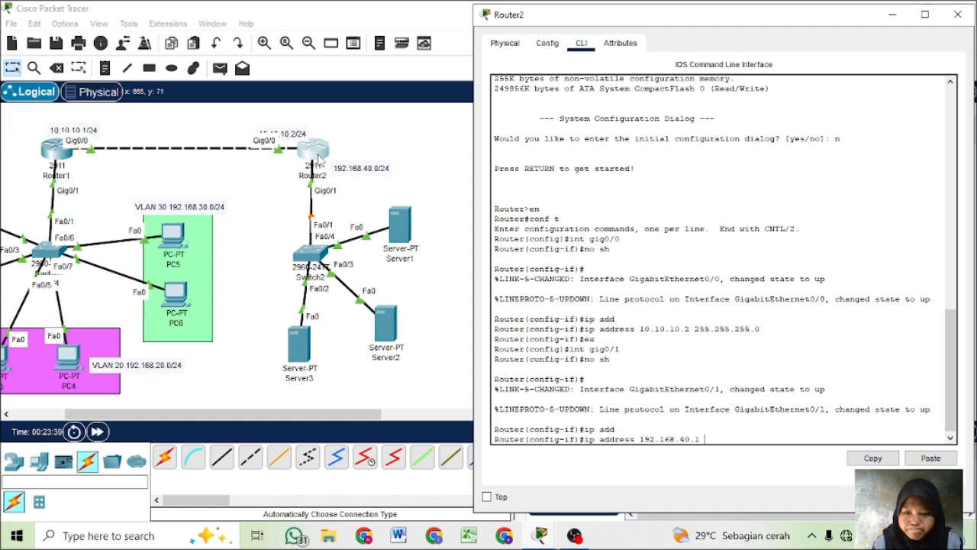
pyautogui.write('255')
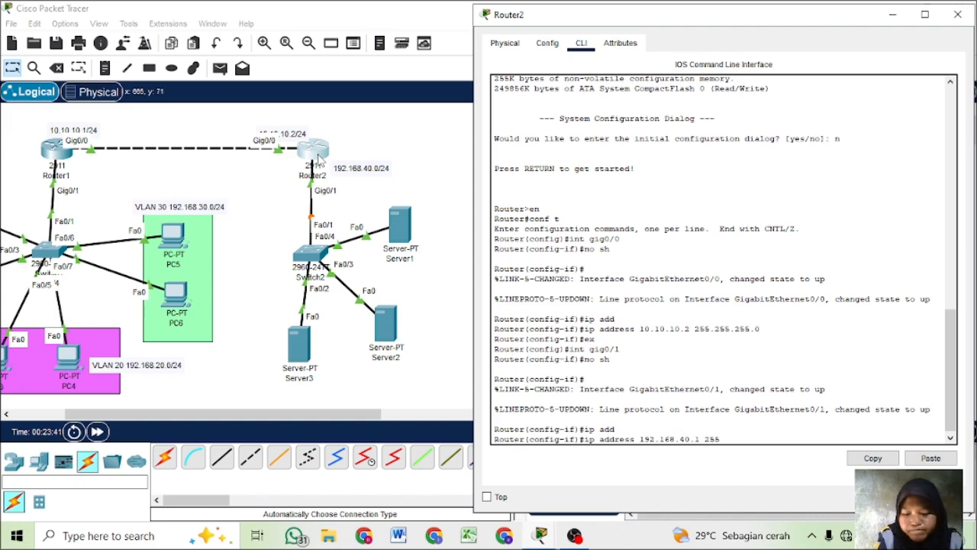
pyautogui.write('.255.255.0')
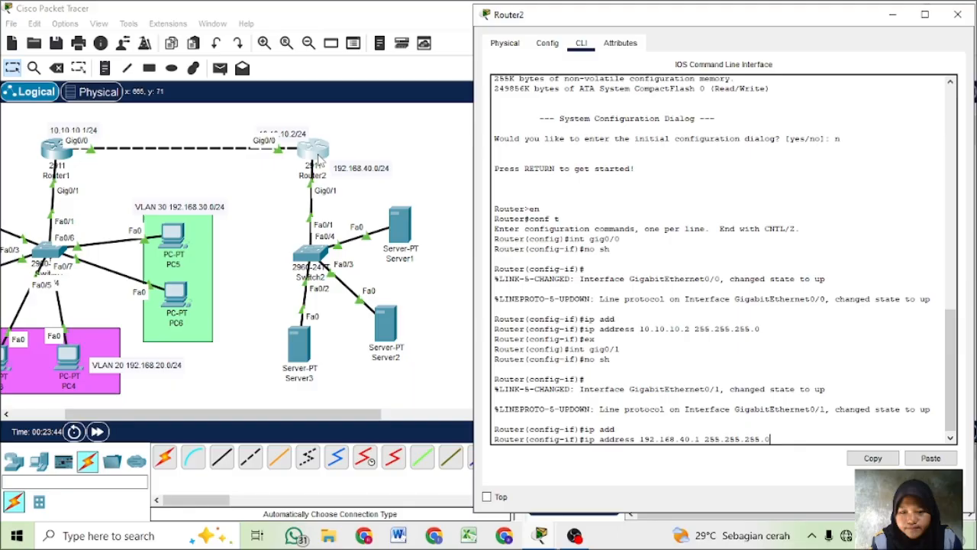
pyautogui.press('Return')
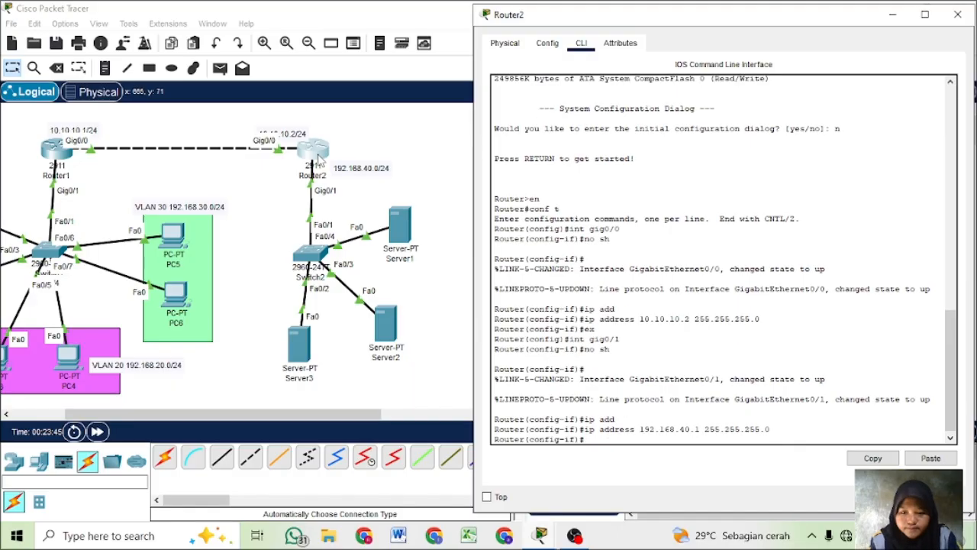
pyautogui.write('ex')
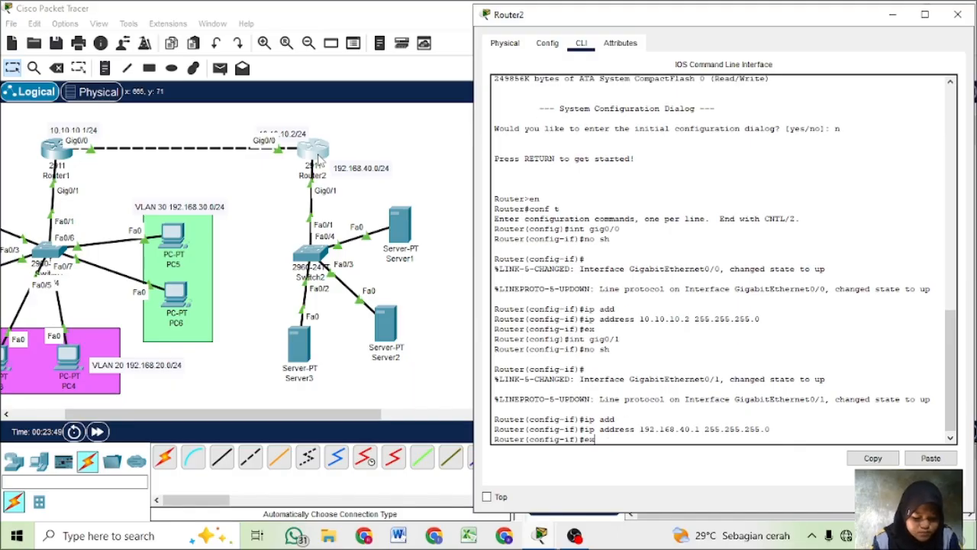
pyautogui.press('BackSpace')
pyautogui.press('BackSpace')
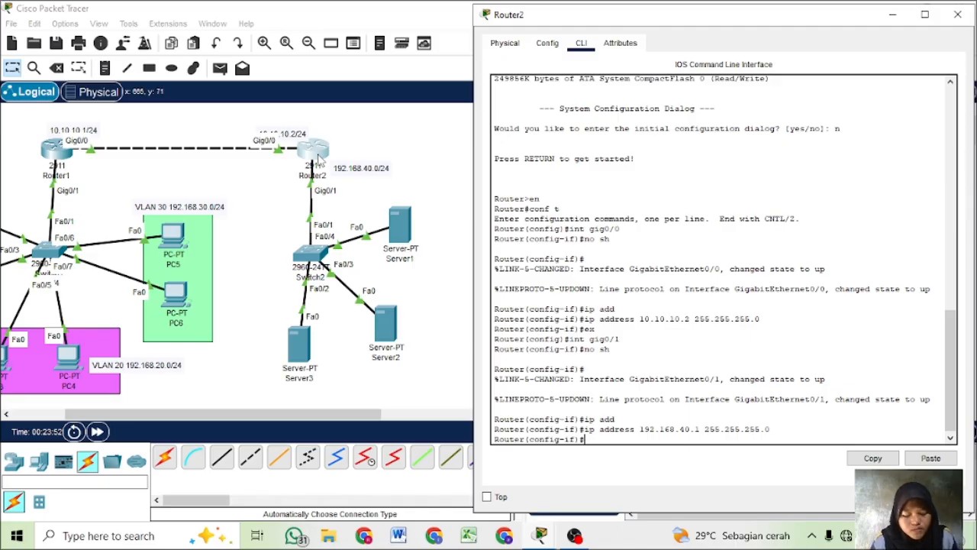
pyautogui.write('ex')
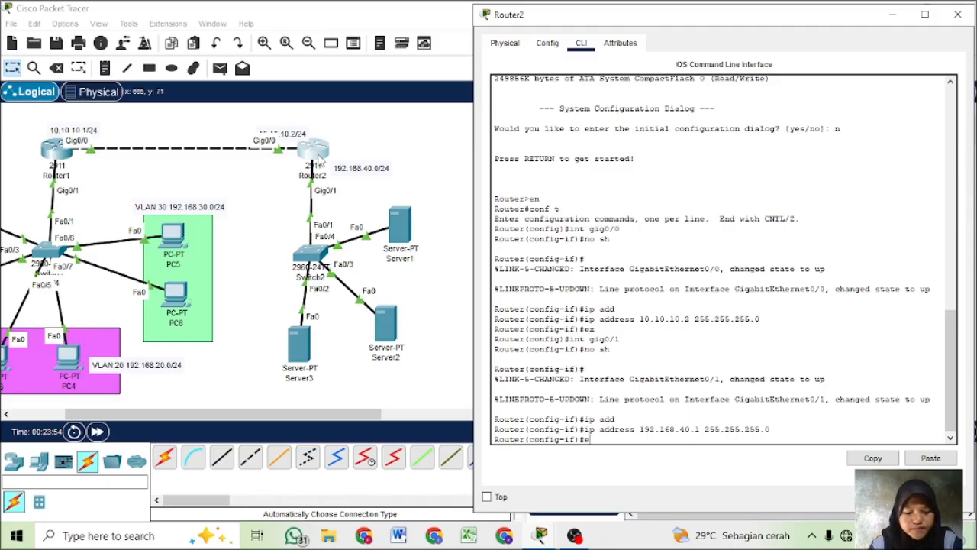
pyautogui.press('Return')
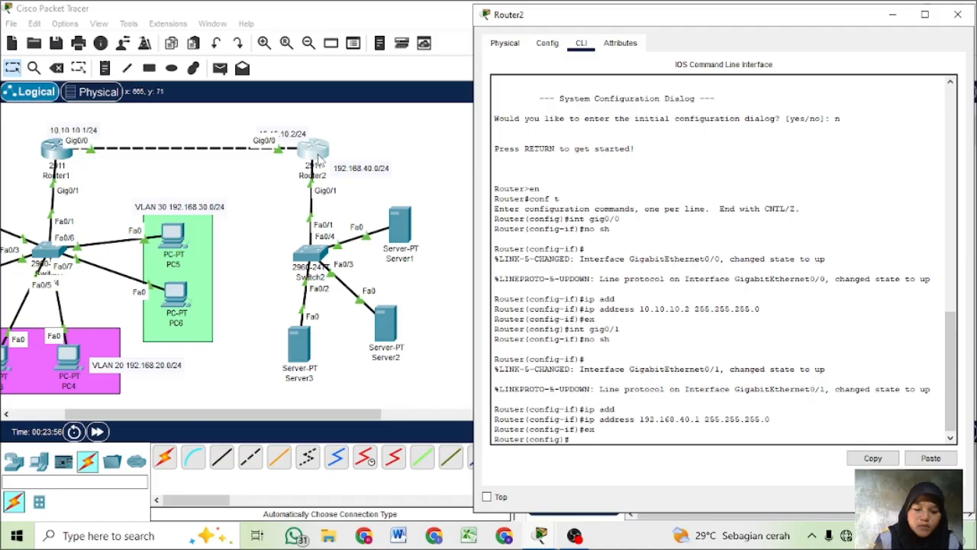
# - Create a DHCP pool named SERVER on Router2
pyautogui.write('i')
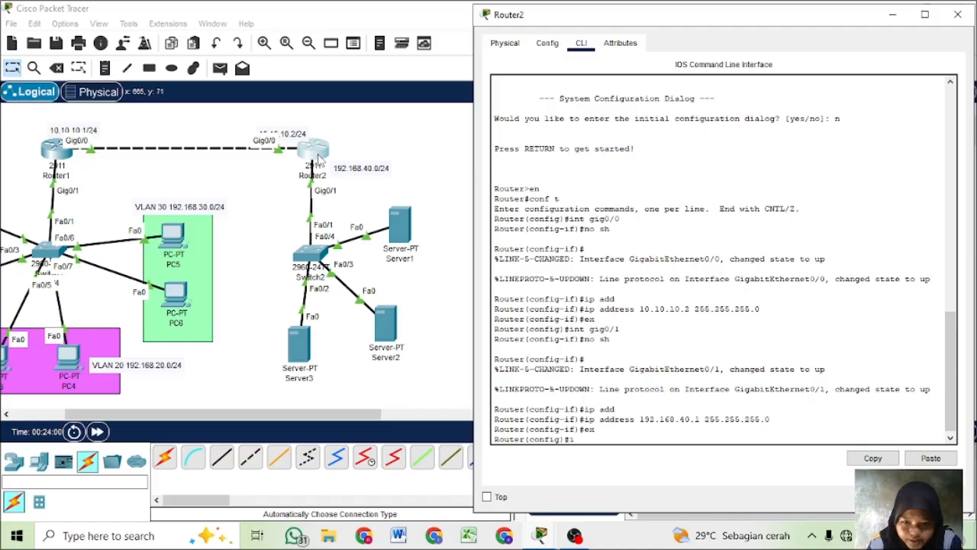
pyautogui.write('p')
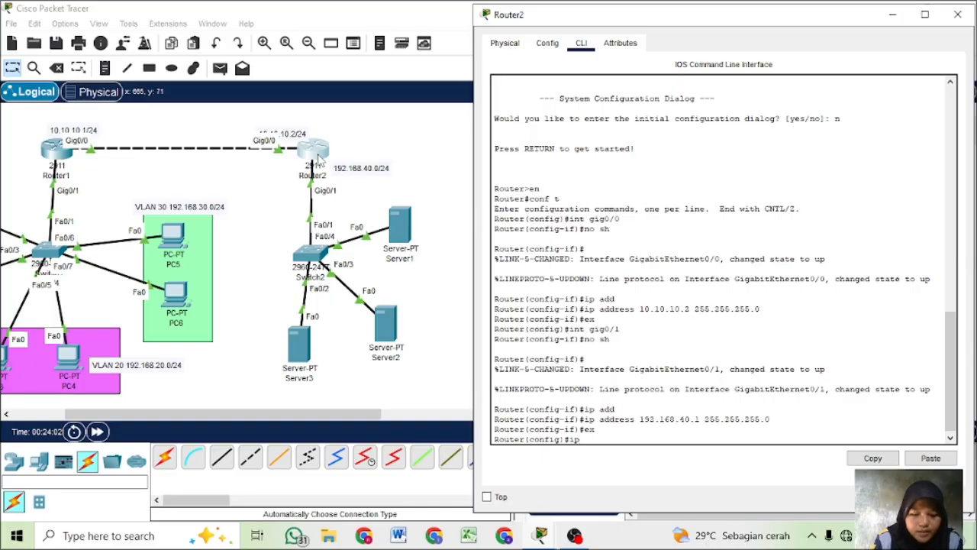
pyautogui.write(' p')
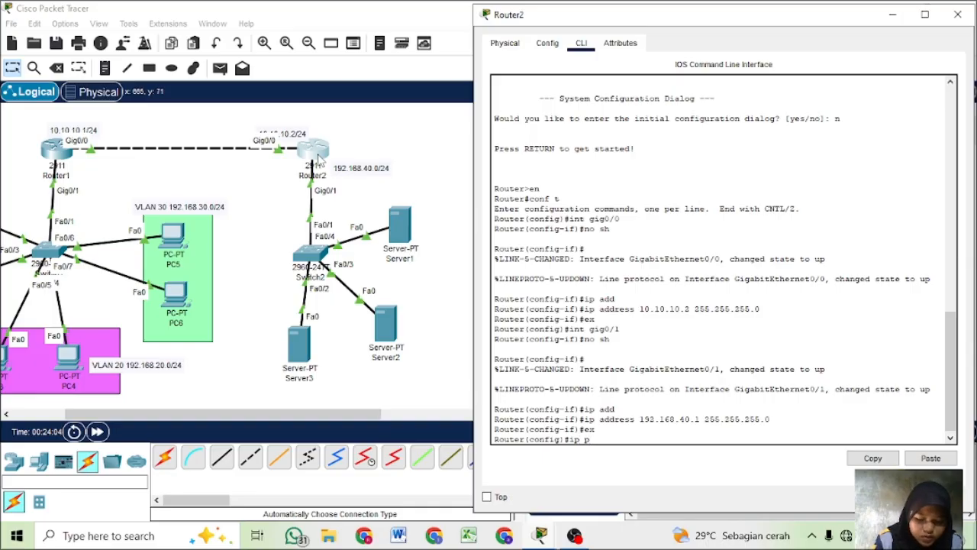
pyautogui.press('BackSpace')
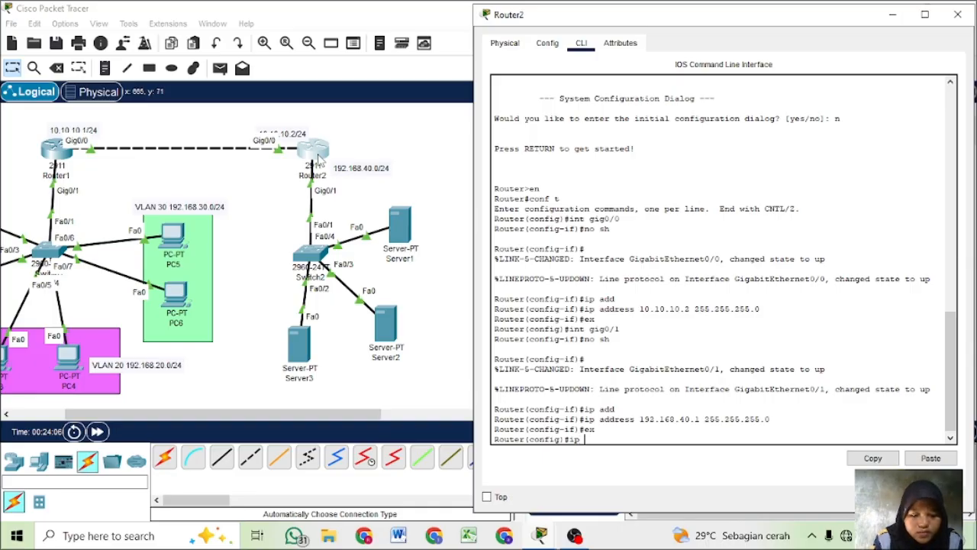
pyautogui.write('dh')
pyautogui.press('Tab')
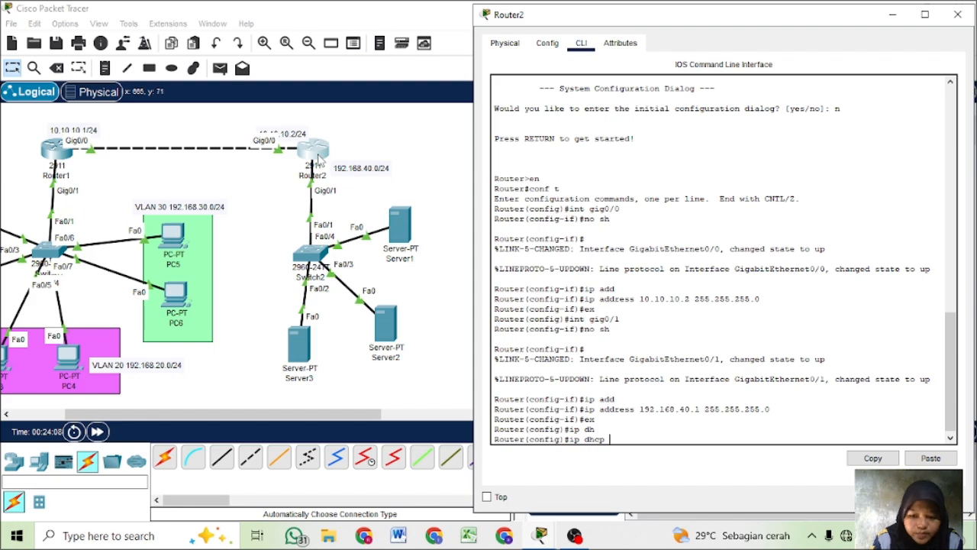
pyautogui.write('pool S')
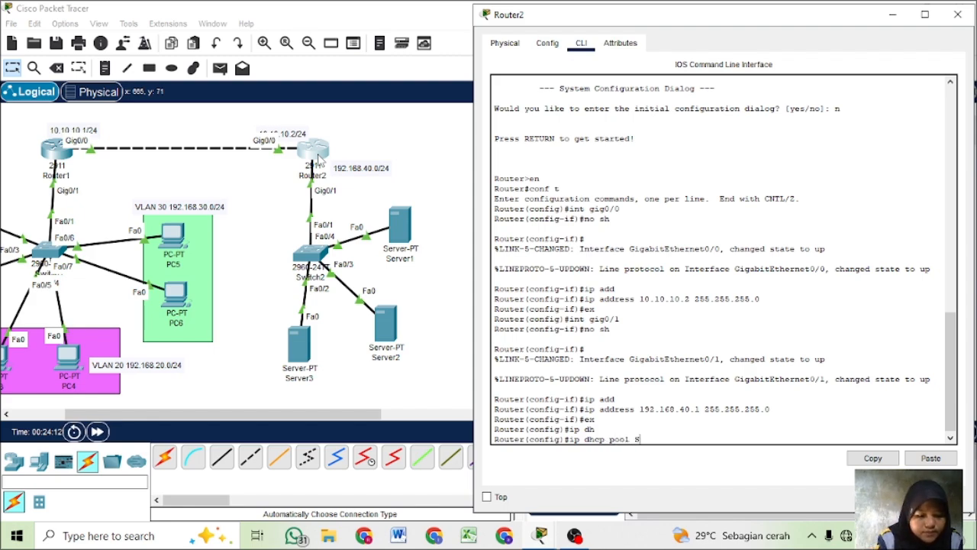
pyautogui.write('ERVER')
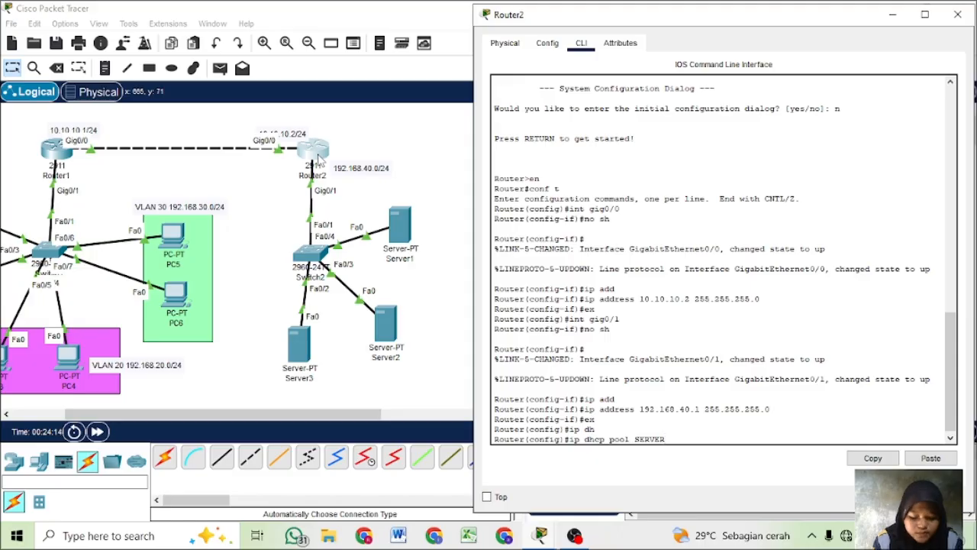
pyautogui.press('Return')
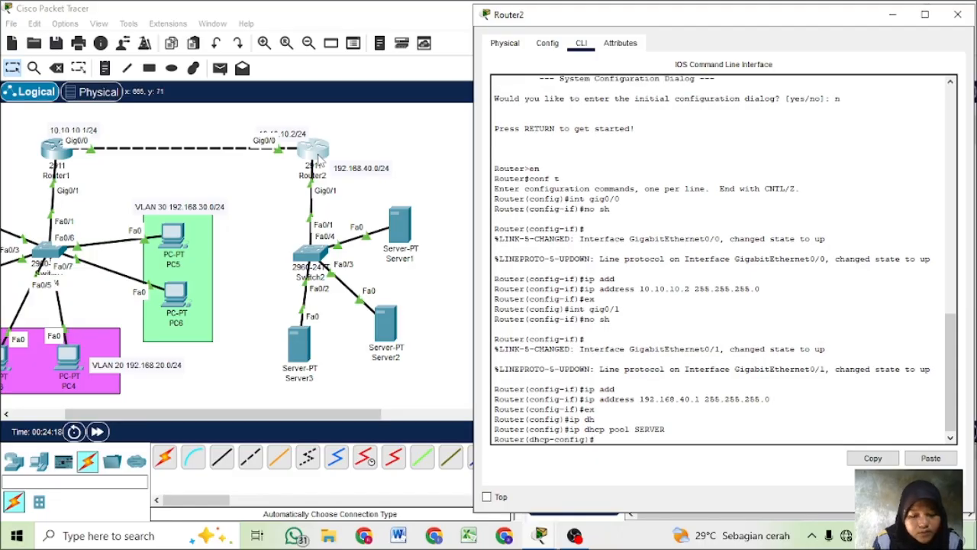
# - Set the SERVER pool's network to 192.168.40.0 with mask 255.255.255.0
pyautogui.write('nw')
pyautogui.press('BackSpace')
pyautogui.write('et')
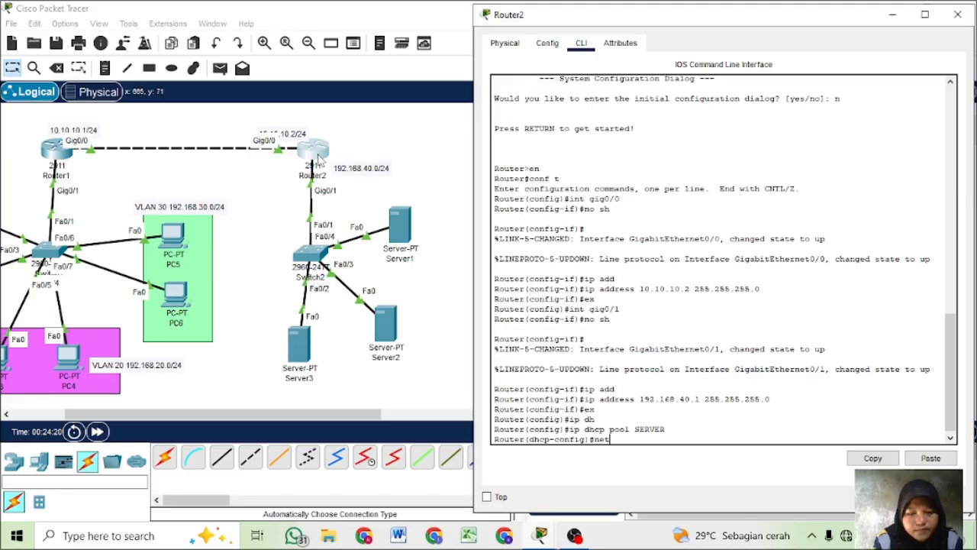
pyautogui.press('Tab')
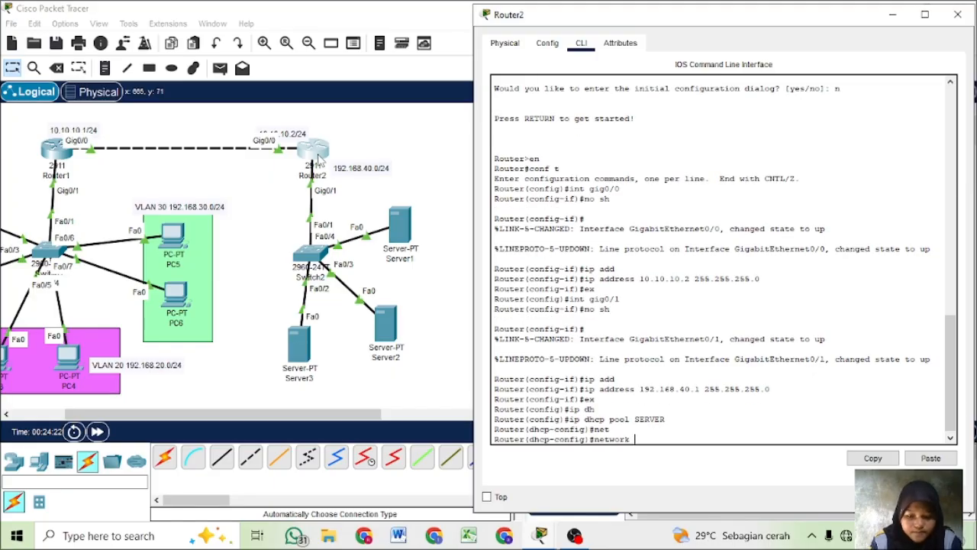
pyautogui.write('192')
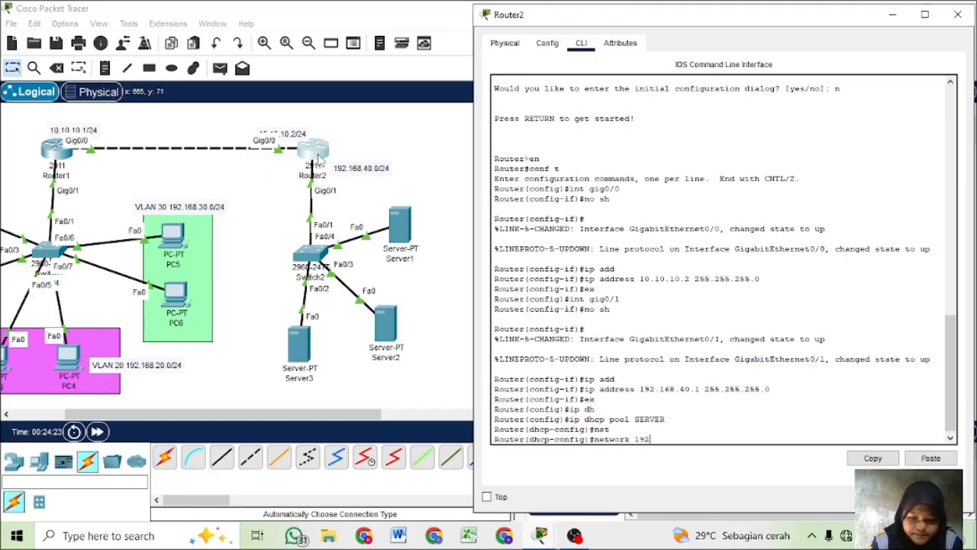
pyautogui.write('.168')
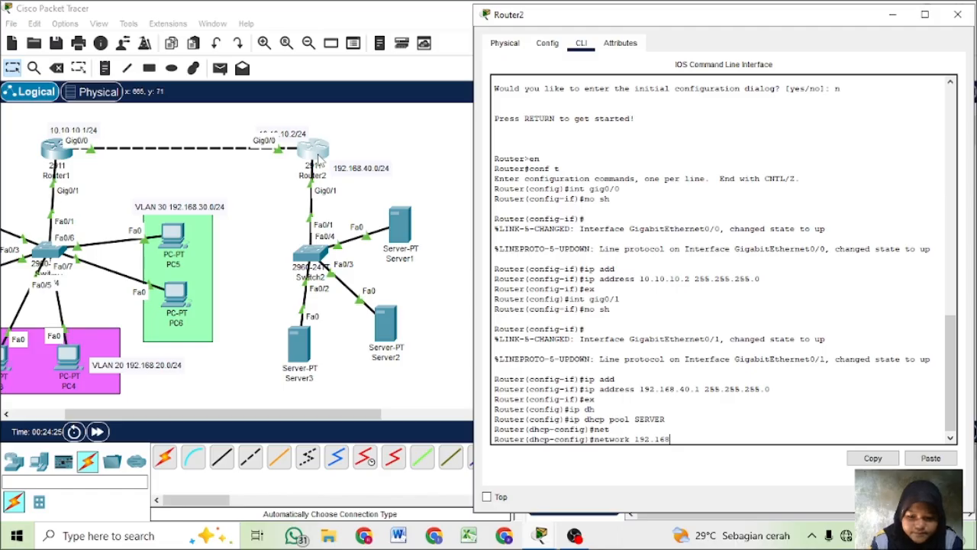
pyautogui.write('.40.0')
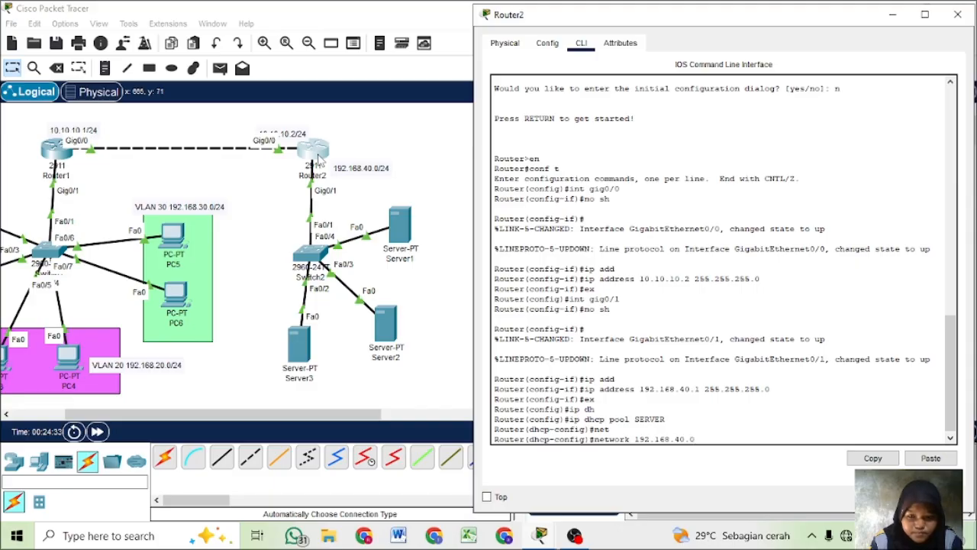
pyautogui.write('255.2')
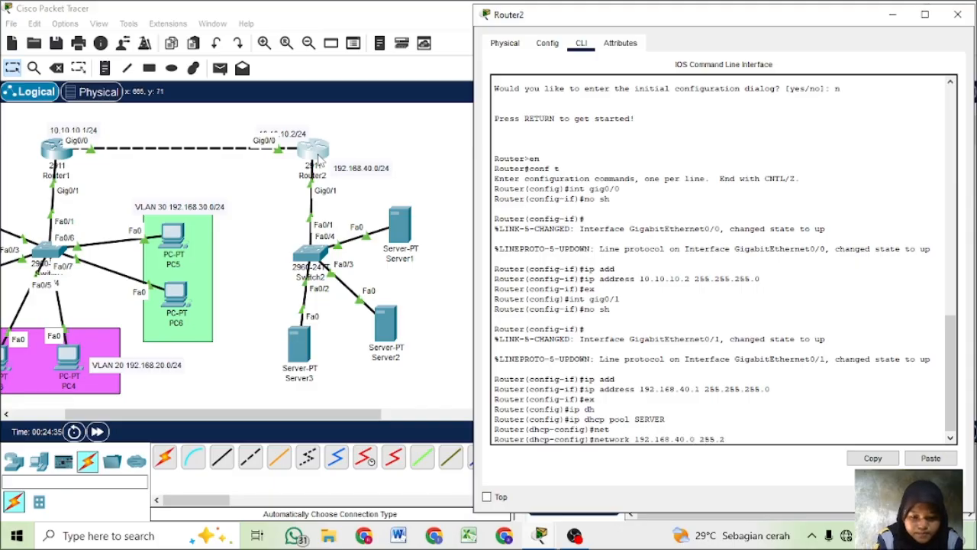
pyautogui.write('55.255.')
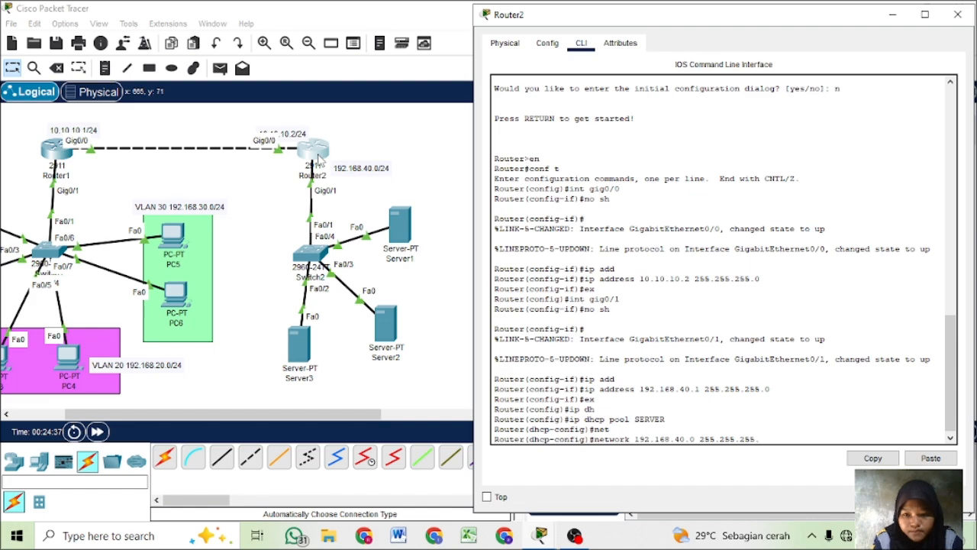
pyautogui.write('0')
pyautogui.press('Return')
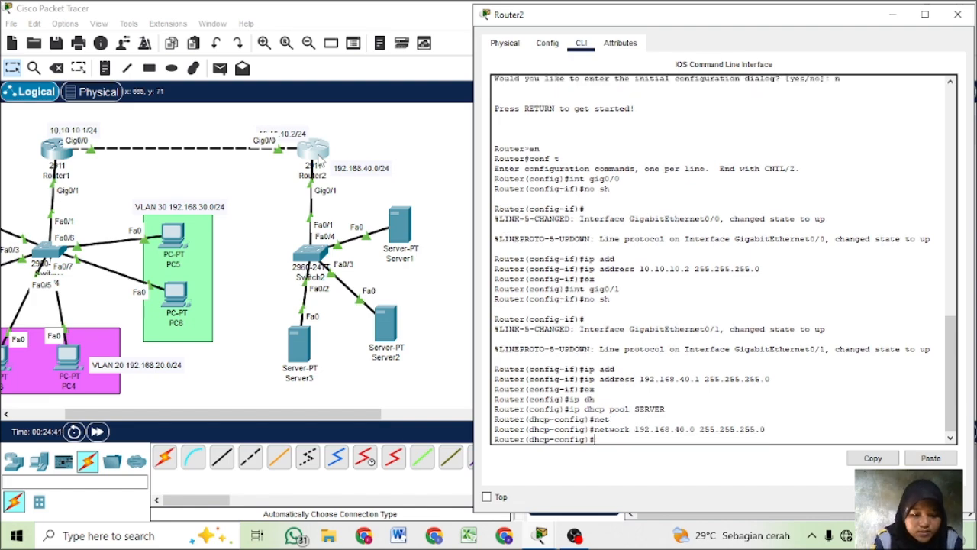
# - Set the SERVER pool's default router to 192.168.40.1 on Router2
pyautogui.write('defa')
pyautogui.press('Tab')
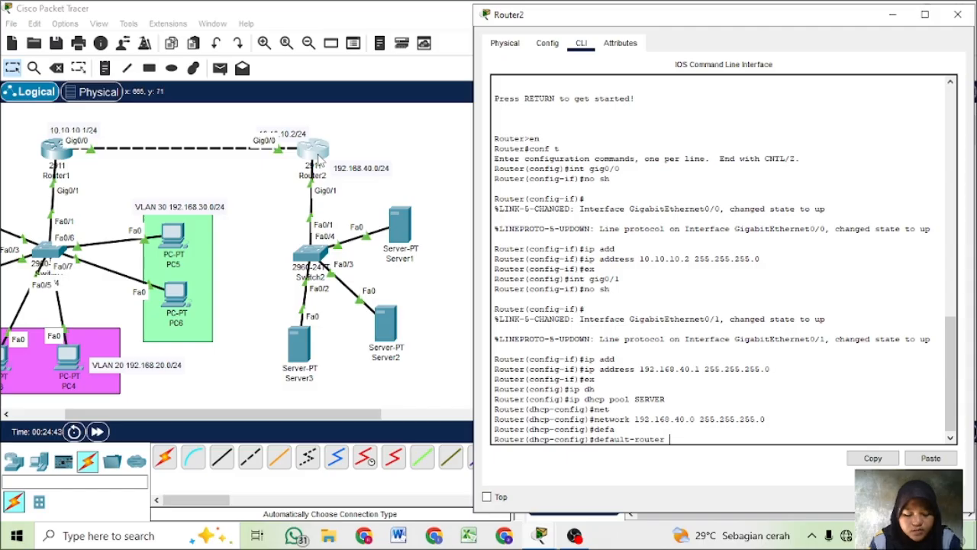
pyautogui.write('1')
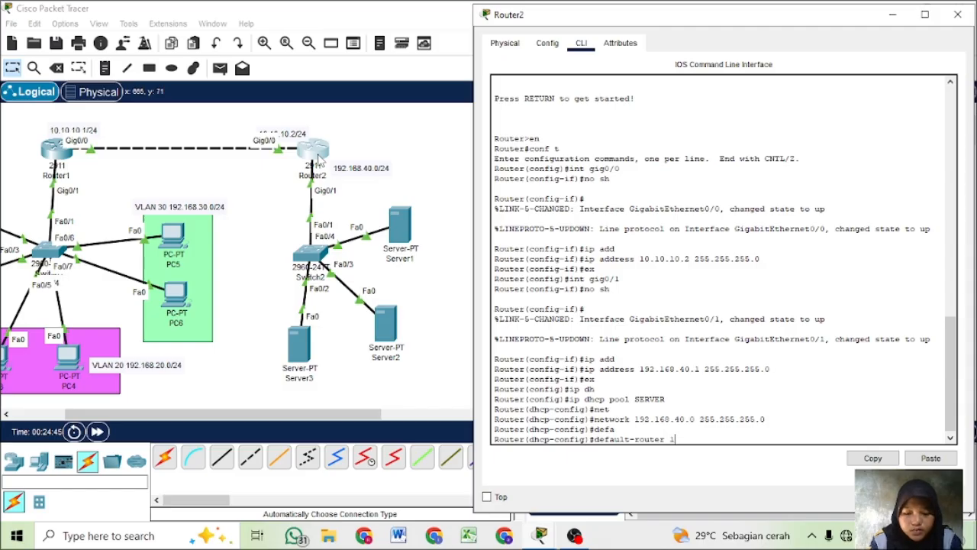
pyautogui.write('92.168')
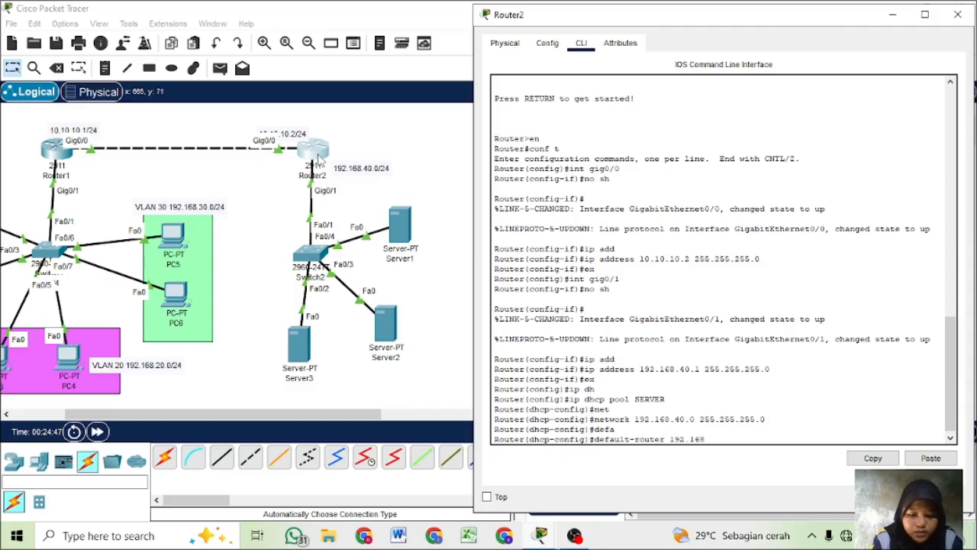
pyautogui.write('.')
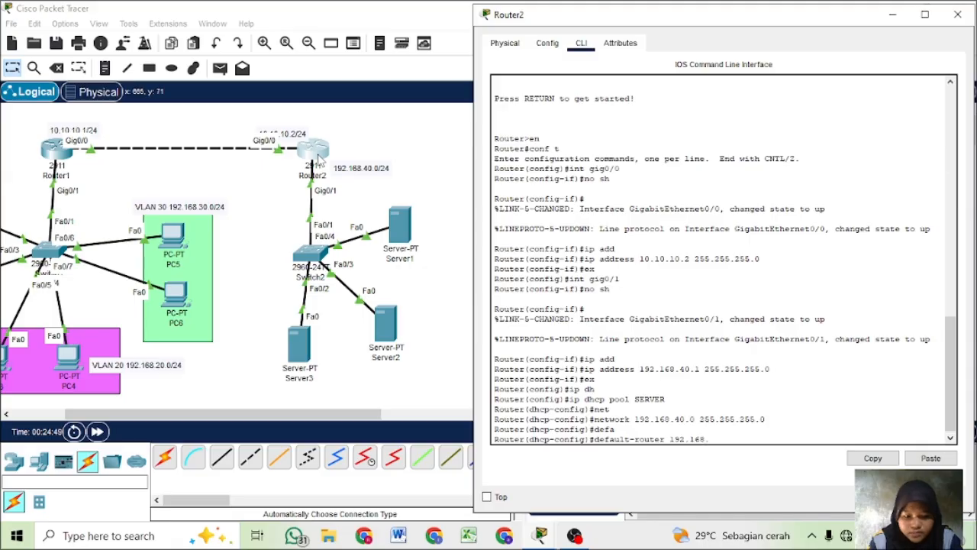
pyautogui.write('40.1')
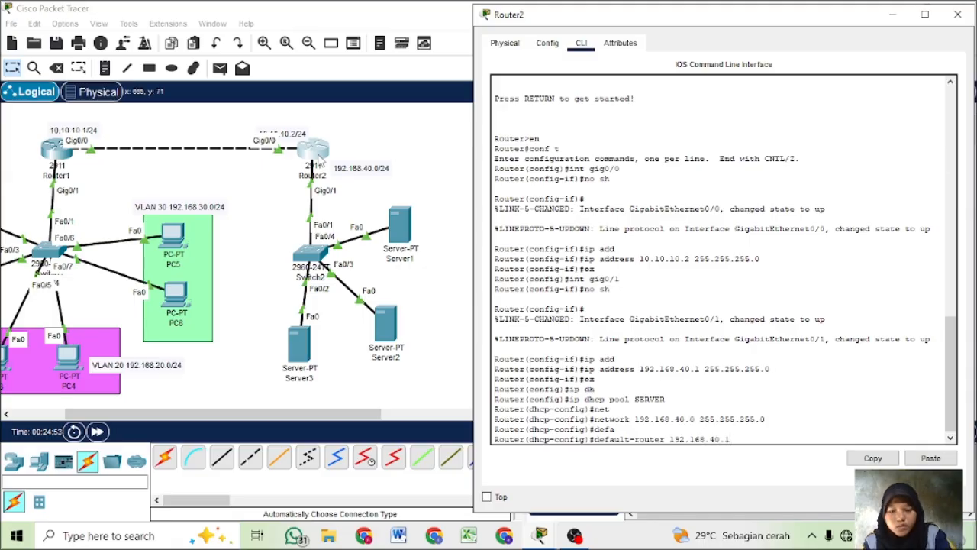
pyautogui.press('Return')
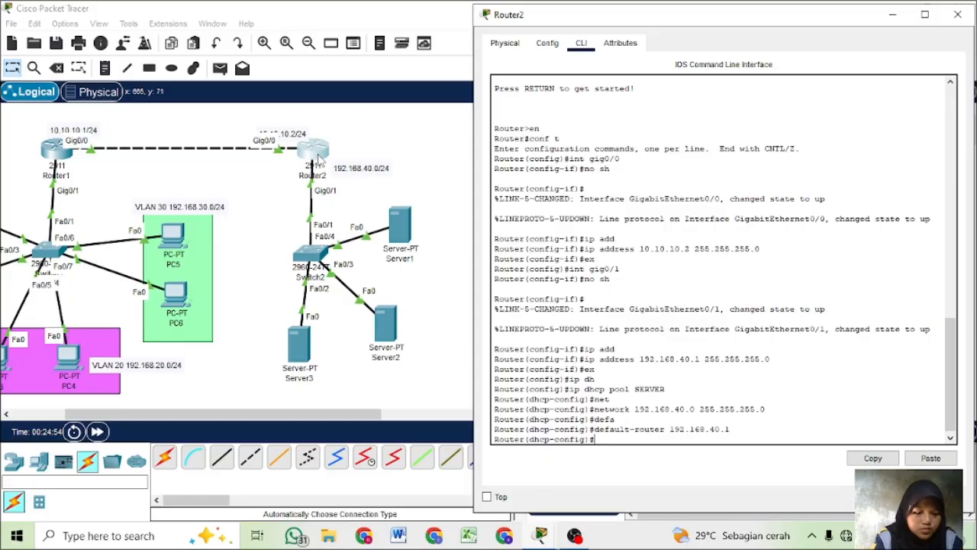
# - Set the SERVER pool's DNS server to 8.8.8.8, exit the pool configuration and return to the topology
pyautogui.write('dns')
pyautogui.press('Tab')
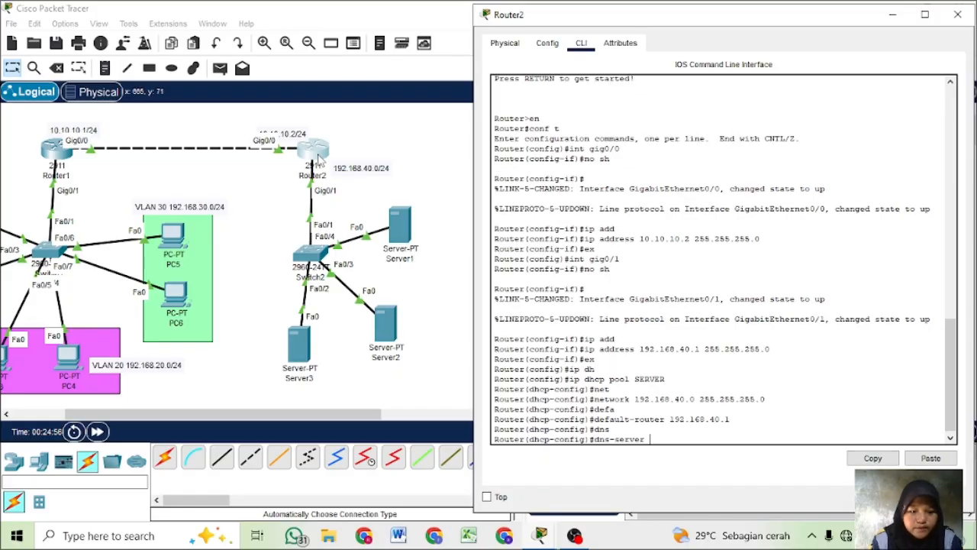
pyautogui.write('8')
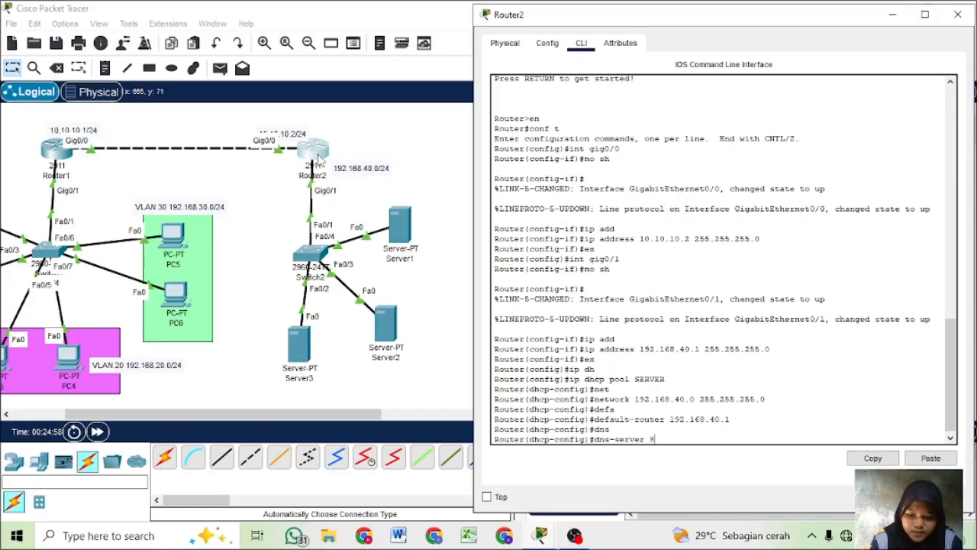
pyautogui.write('.8.8.8')
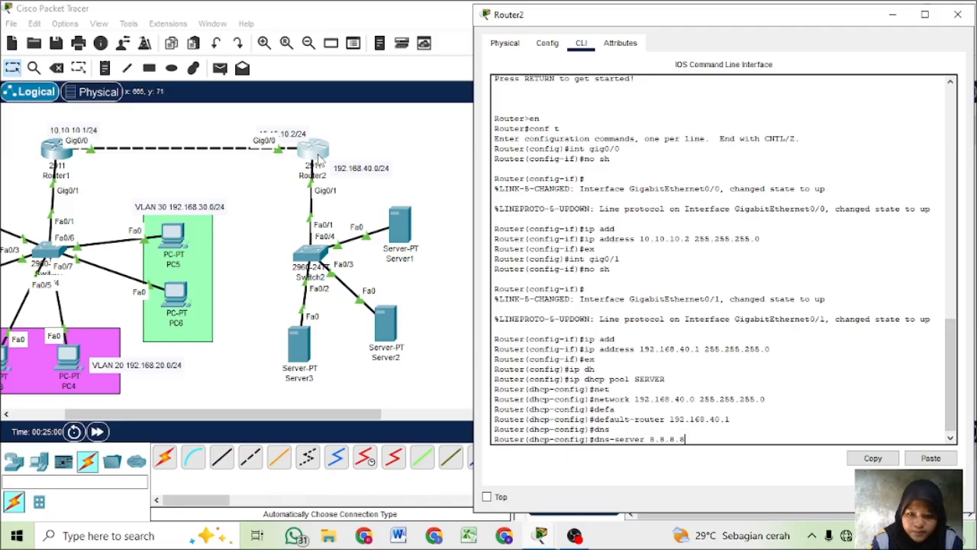
pyautogui.press('Return')
pyautogui.write('ex')
pyautogui.press('Return')
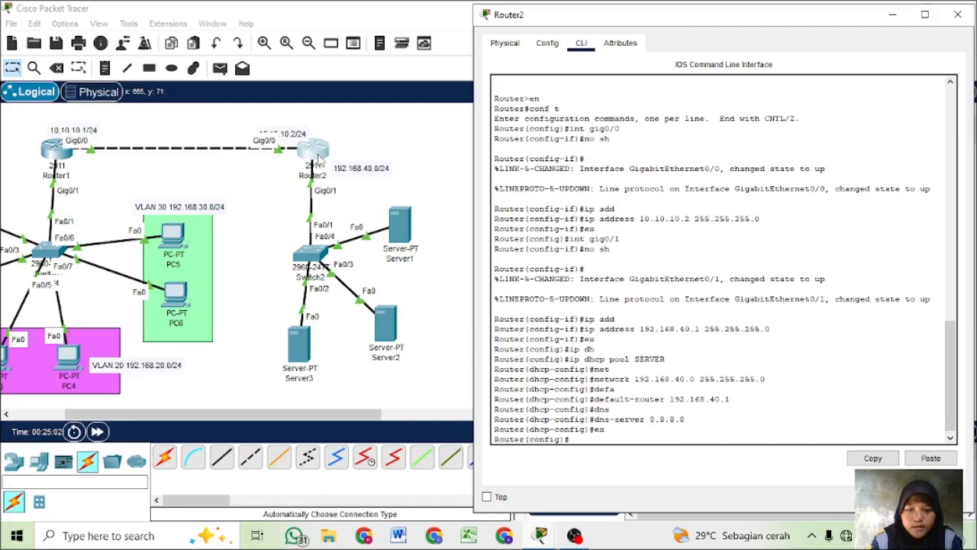
pyautogui.click(408, 132)
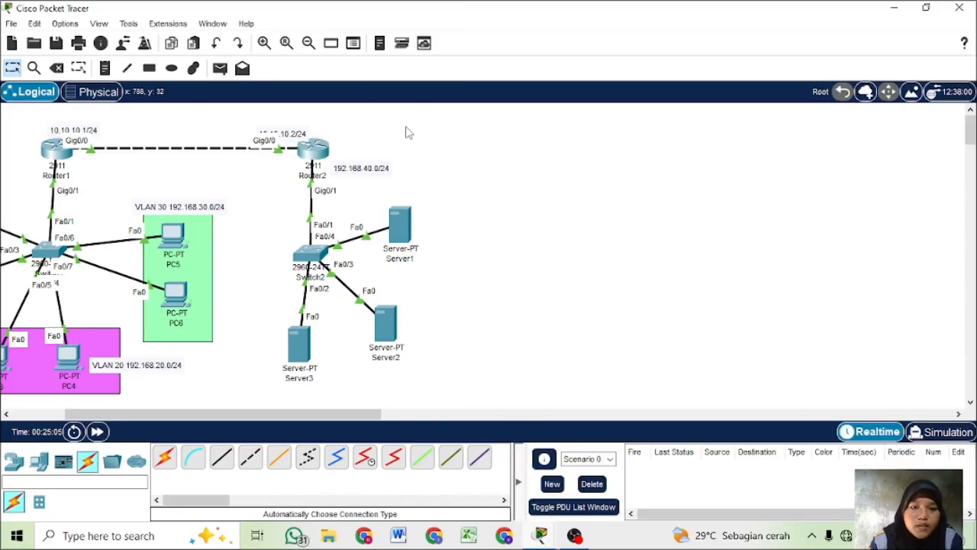
# - Switch Server1's IPv4 configuration to DHCP and close its window
pyautogui.click(397, 224)
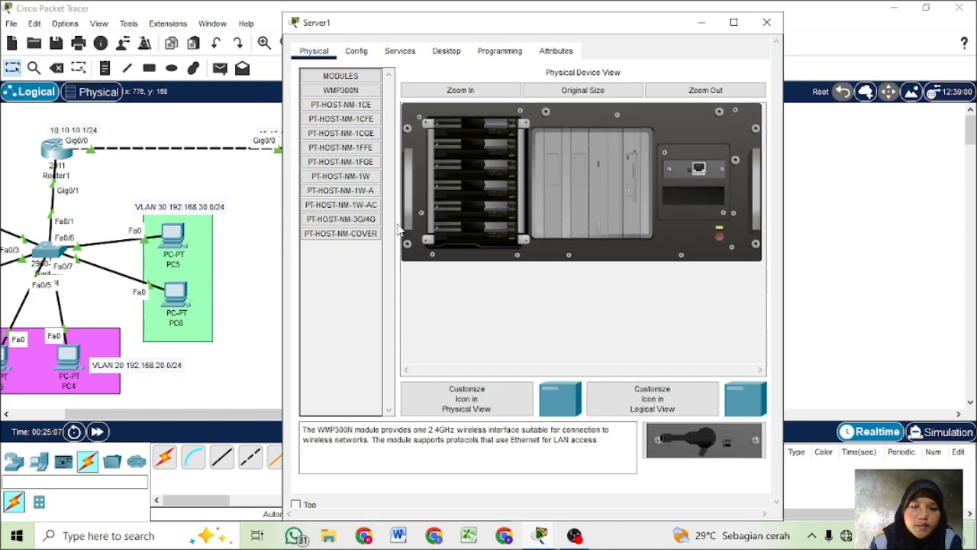
pyautogui.click(402, 55)
pyautogui.click(446, 51)
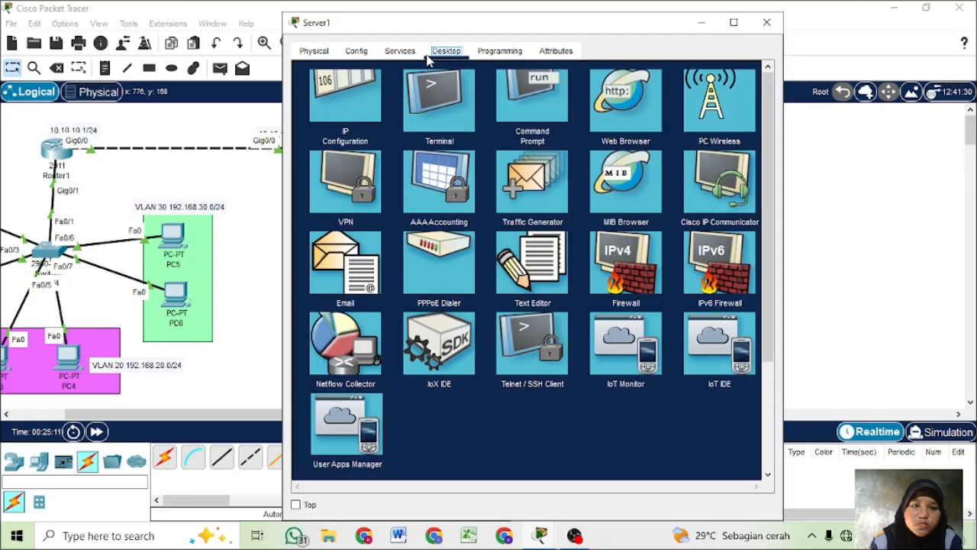
pyautogui.click(350, 91)
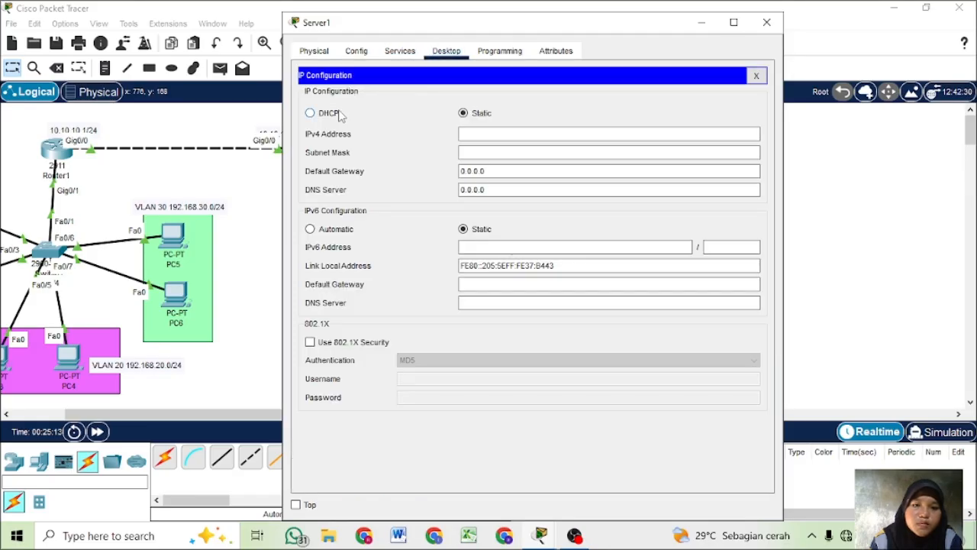
pyautogui.click(340, 114)
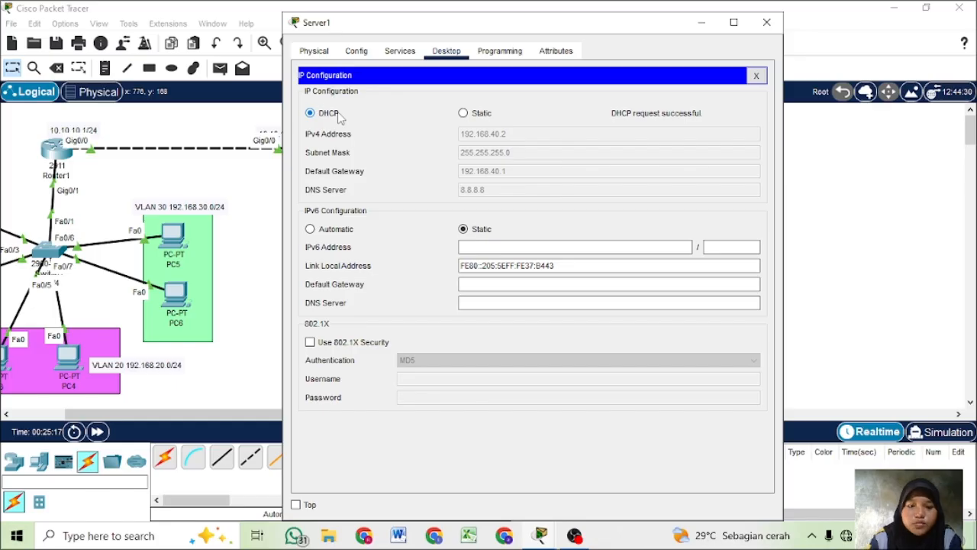
pyautogui.click(766, 23)
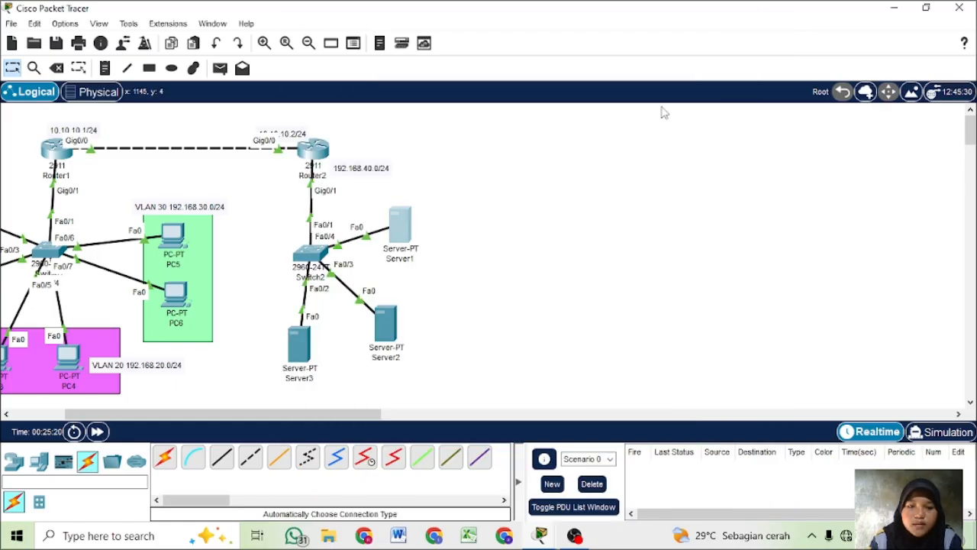
# - Switch Server2's IPv4 configuration to DHCP and close its window
pyautogui.click(385, 328)
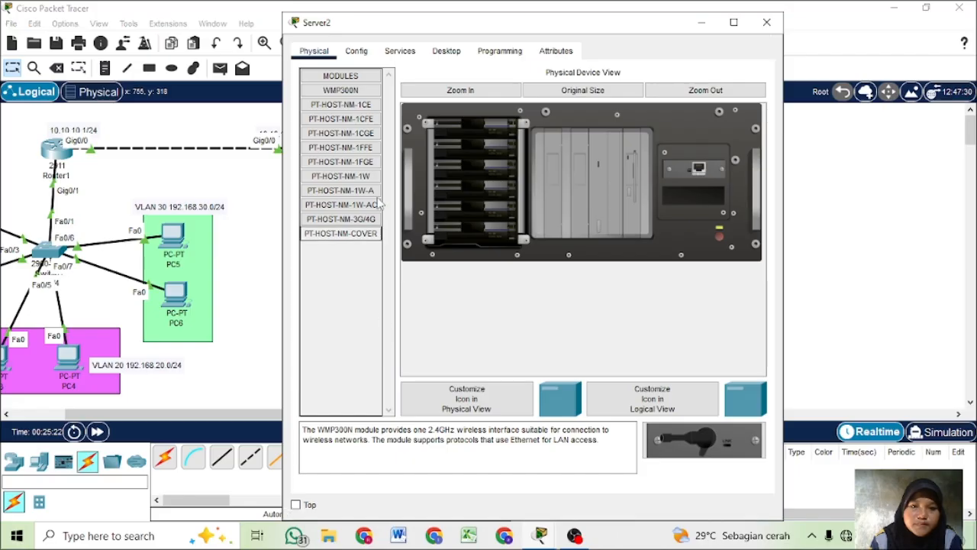
pyautogui.click(436, 56)
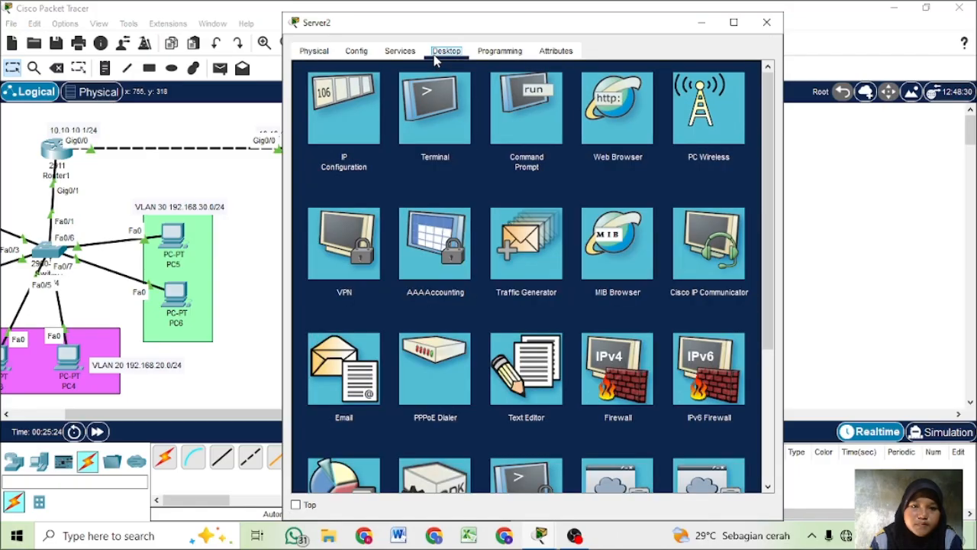
pyautogui.click(364, 90)
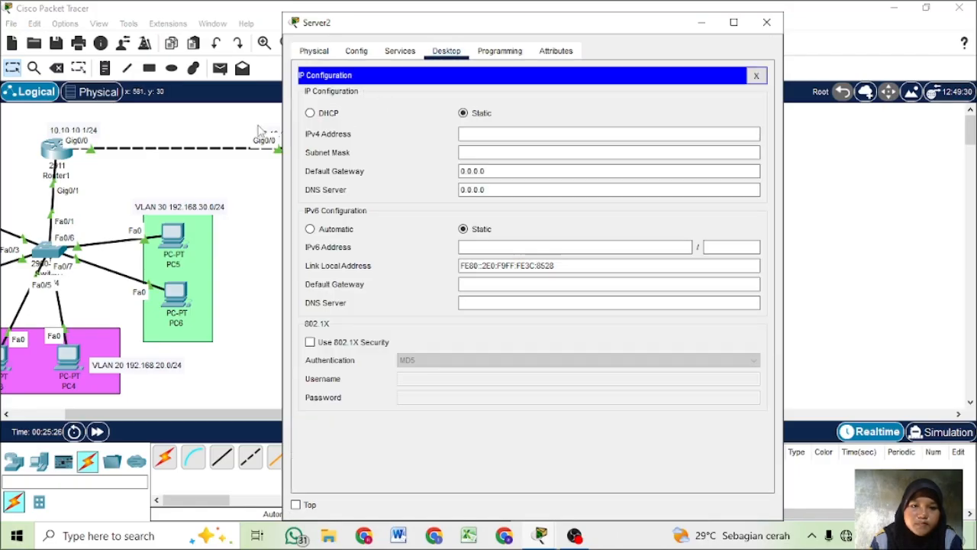
pyautogui.click(311, 115)
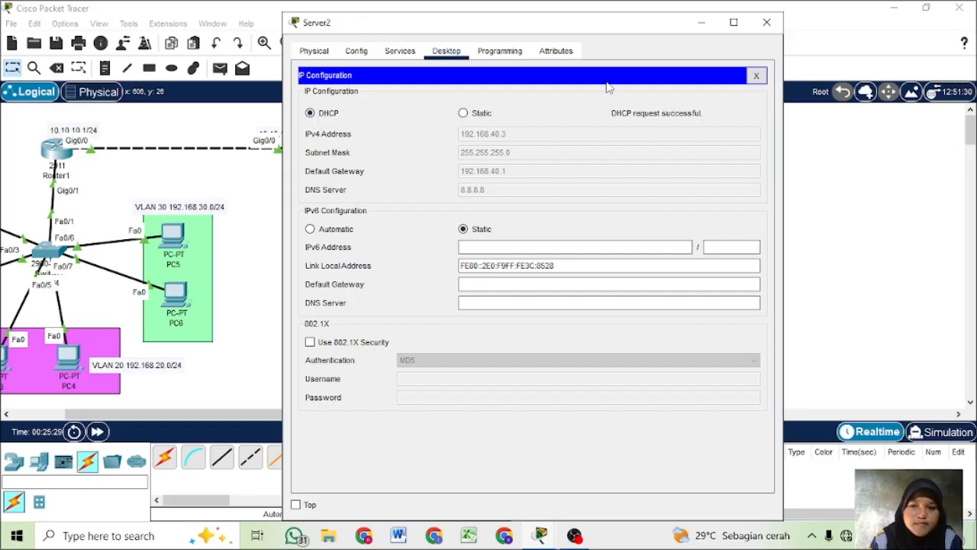
pyautogui.click(766, 21)
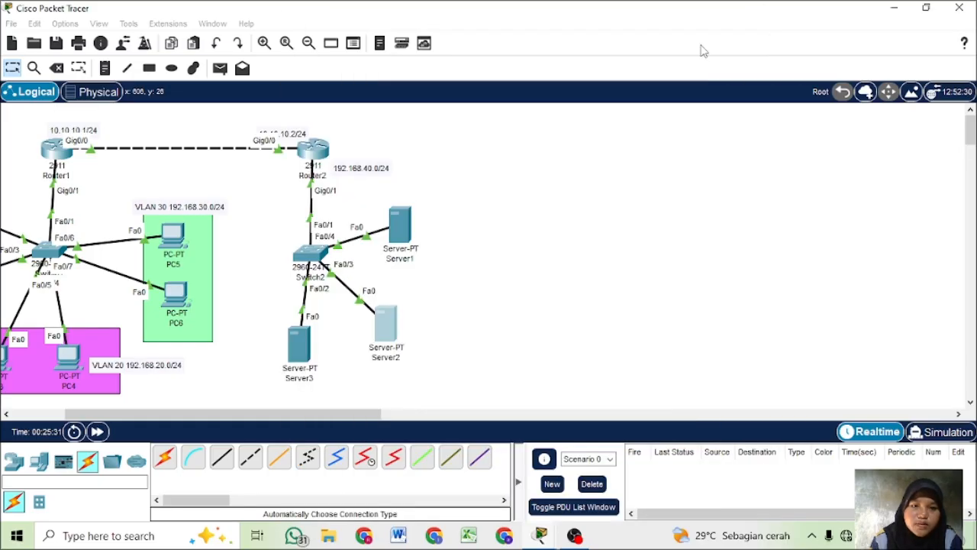
# - Switch Server3's IPv4 configuration to DHCP and close its window
pyautogui.click(302, 370)
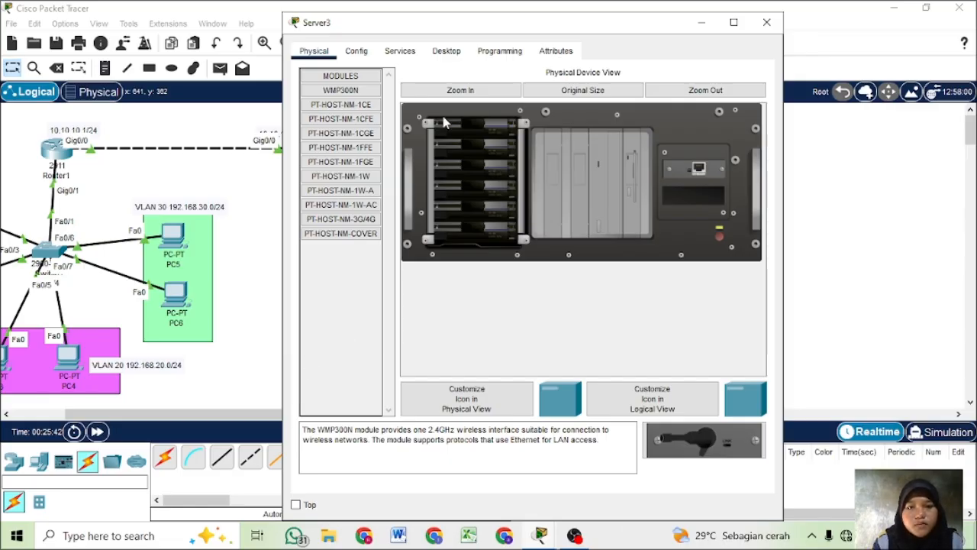
pyautogui.click(442, 54)
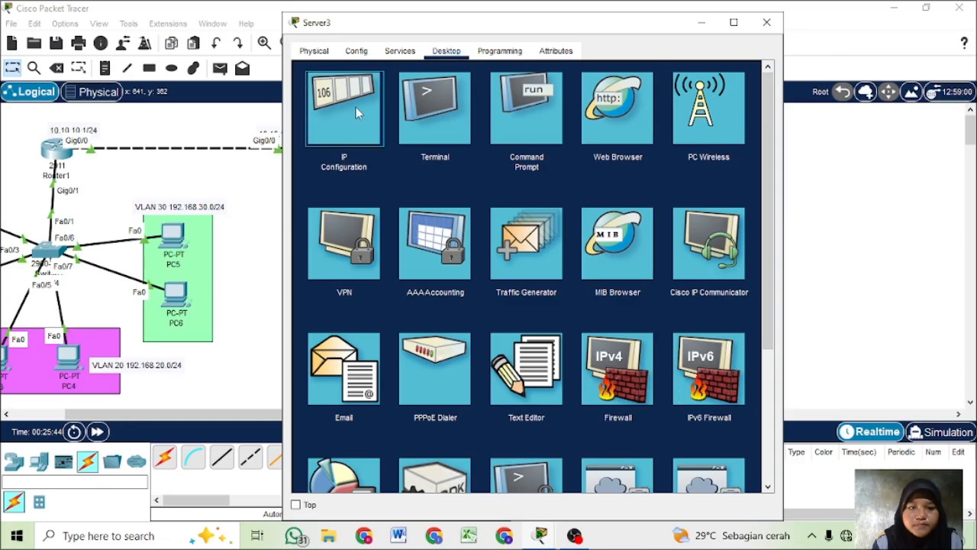
pyautogui.click(356, 107)
pyautogui.click(331, 113)
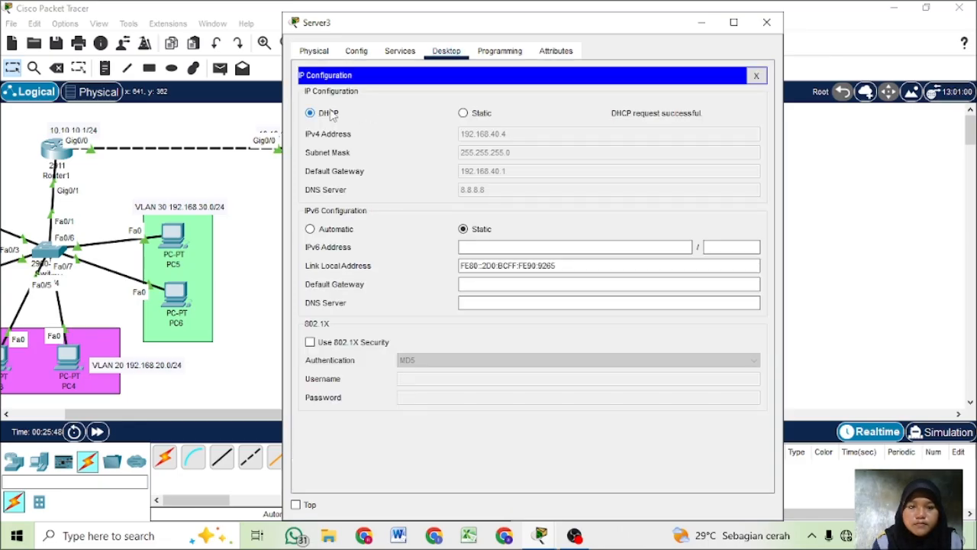
pyautogui.click(766, 23)
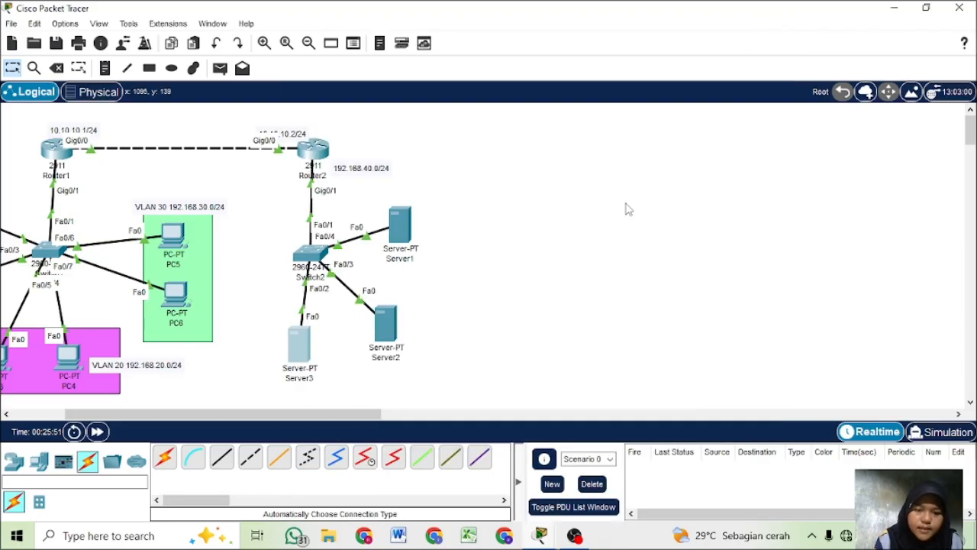
# - Add a note reading "vlan 30-->S3" to the topology and position it between the router link and the VLAN 30 network label
pyautogui.moveTo(349, 414); pyautogui.dragTo(313, 419)
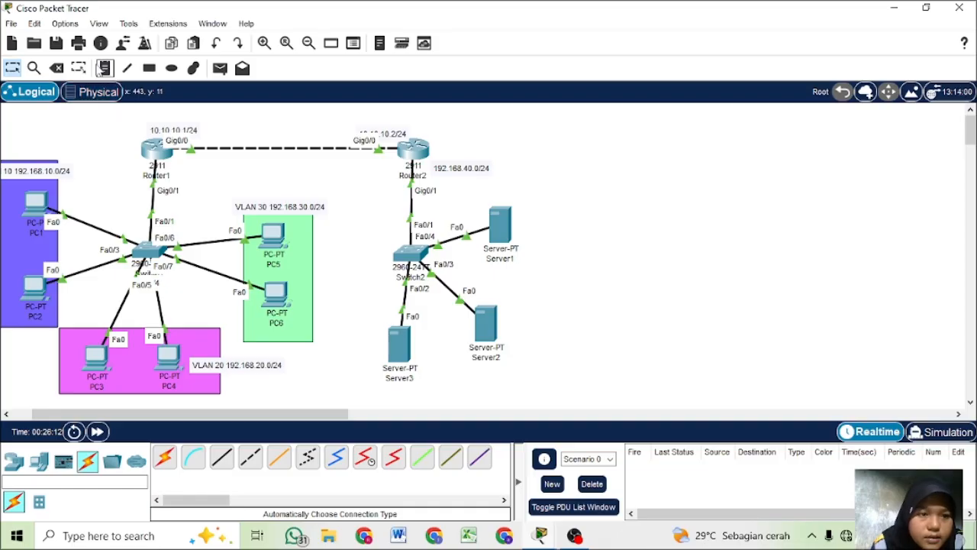
pyautogui.click(104, 68)
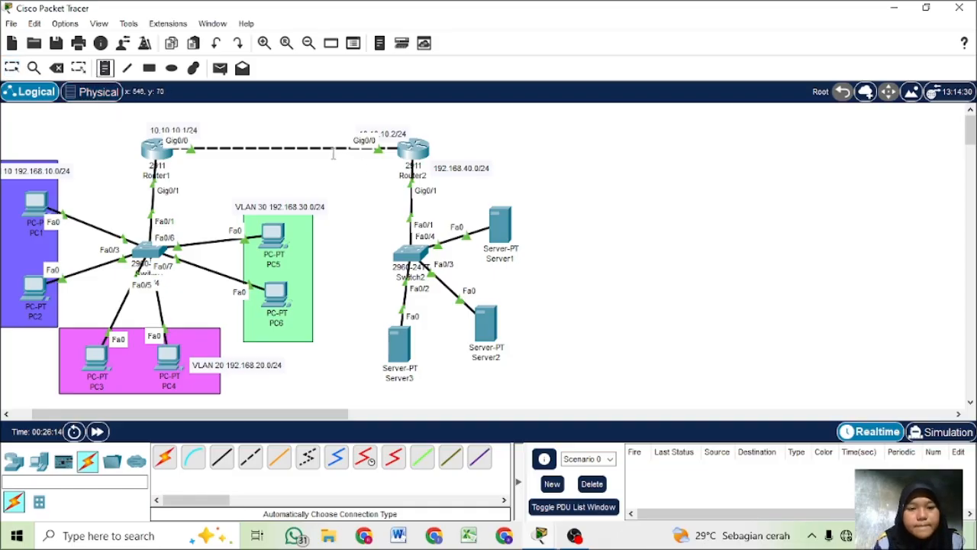
pyautogui.click(295, 189)
pyautogui.write('Vlan 30')
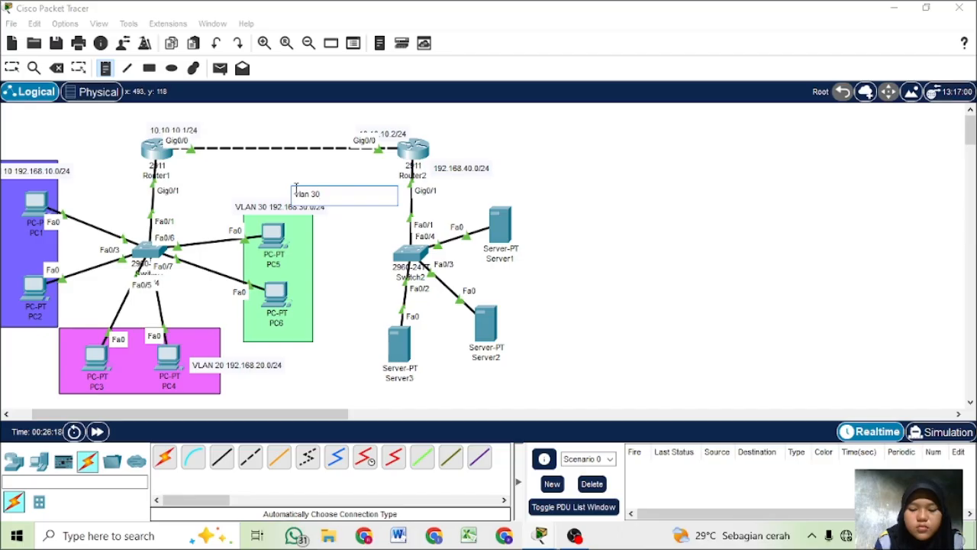
pyautogui.write('--')
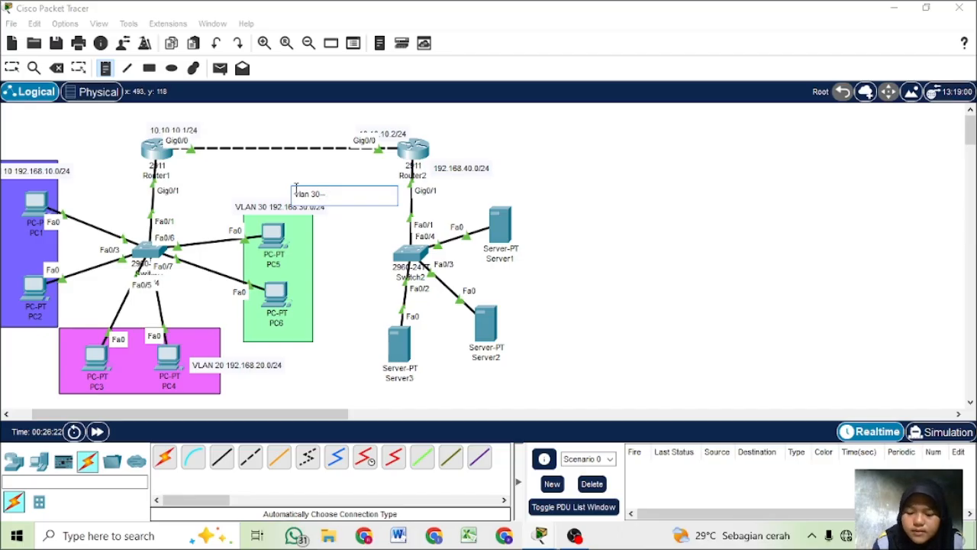
pyautogui.write('>')
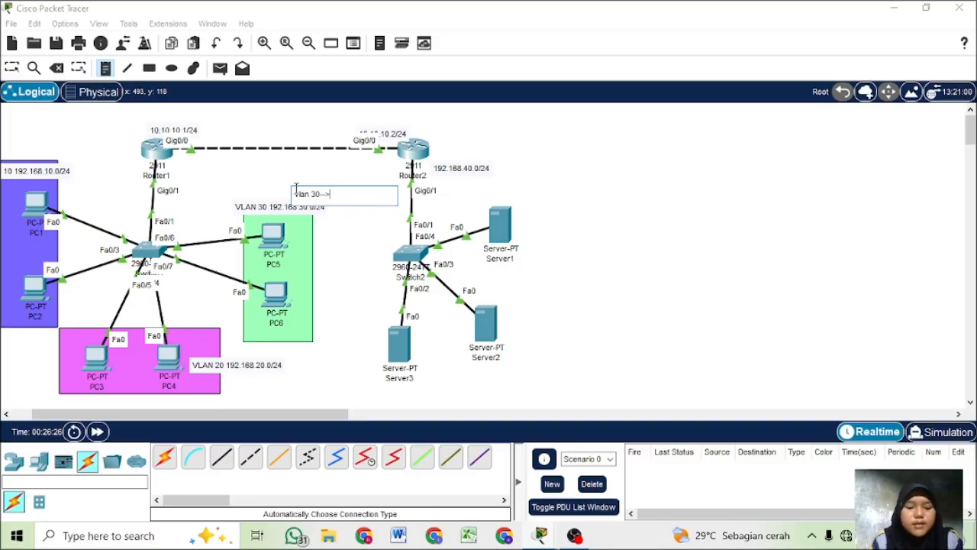
pyautogui.write('se')
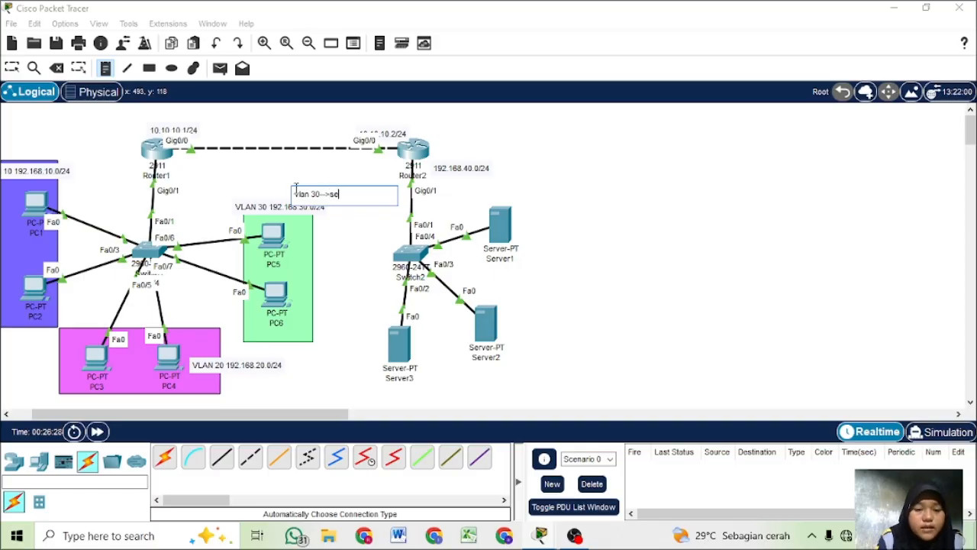
pyautogui.press('BackSpace')
pyautogui.press('BackSpace')
pyautogui.press('BackSpace')
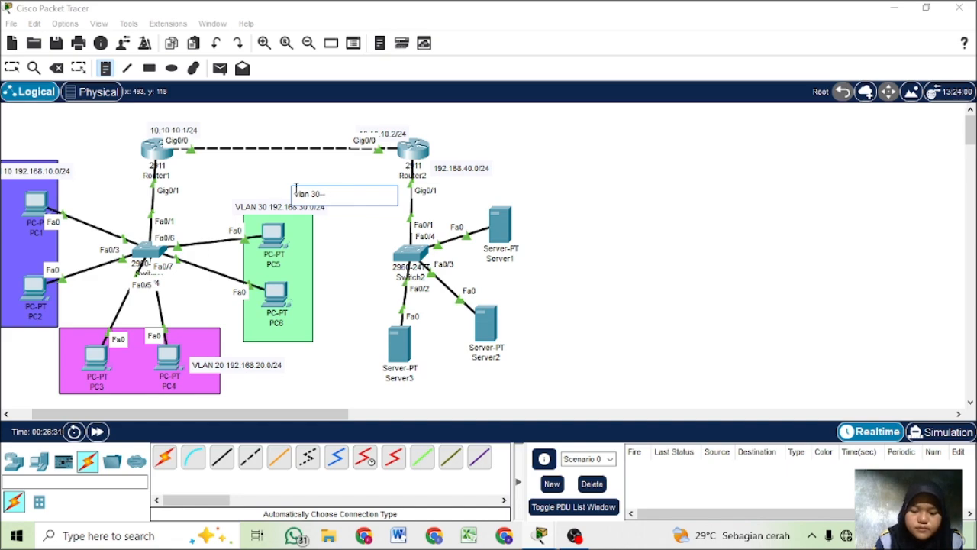
pyautogui.write('>S3')
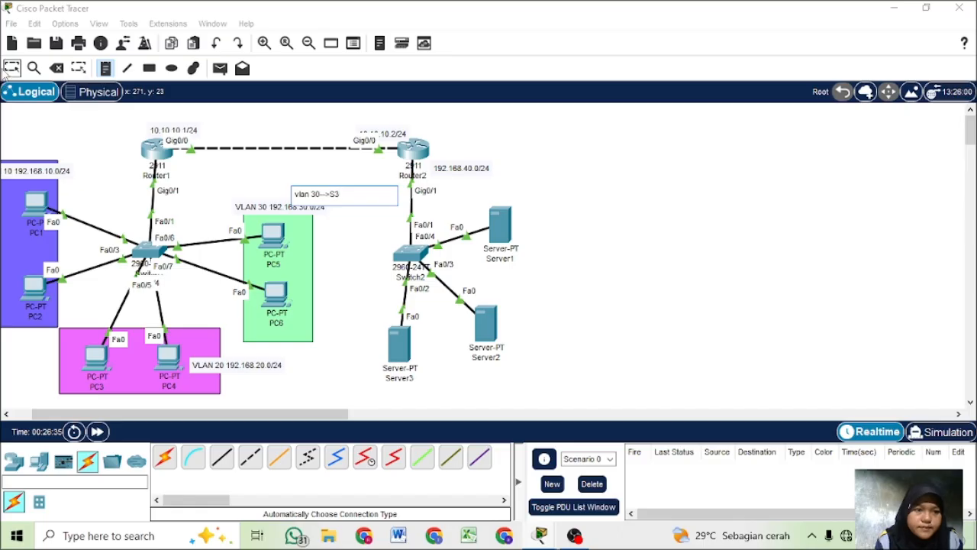
pyautogui.click(117, 107)
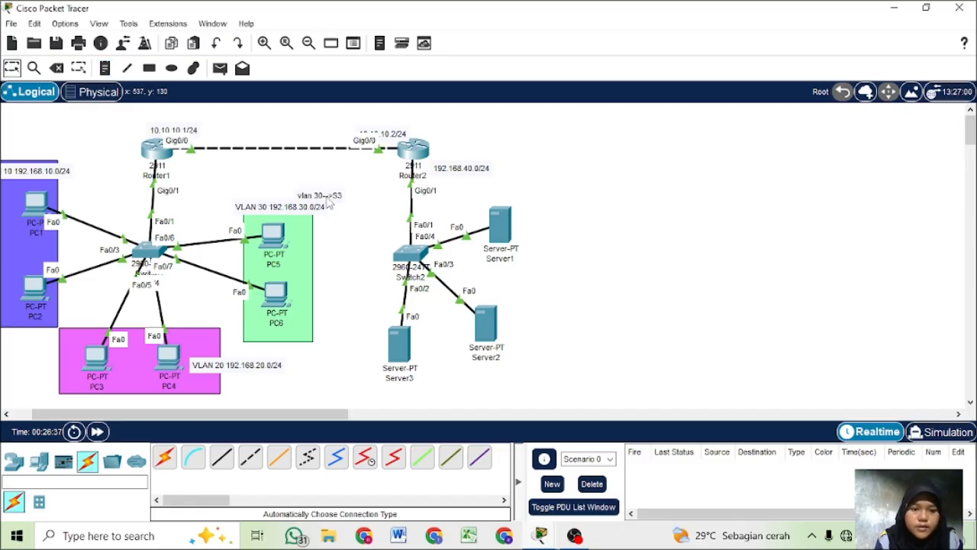
pyautogui.moveTo(326, 203); pyautogui.dragTo(289, 176)
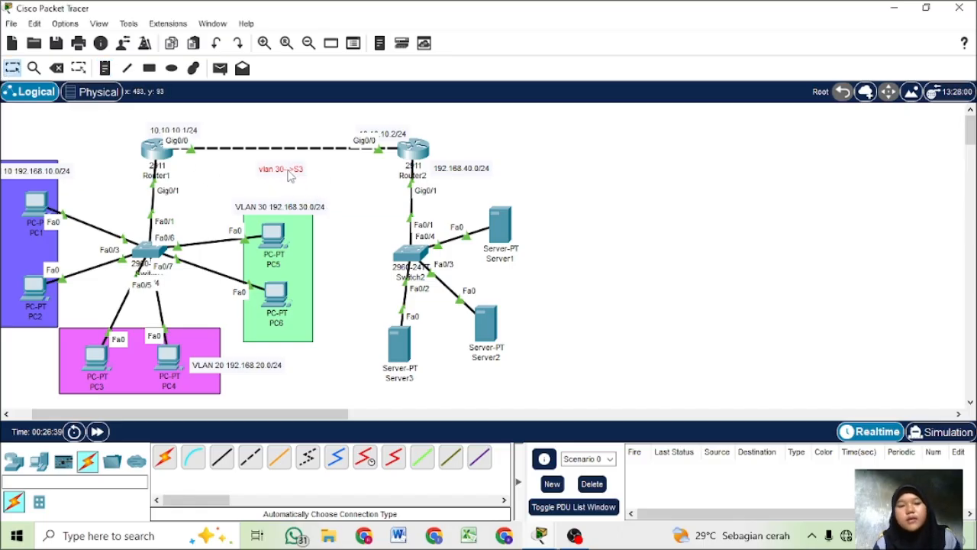
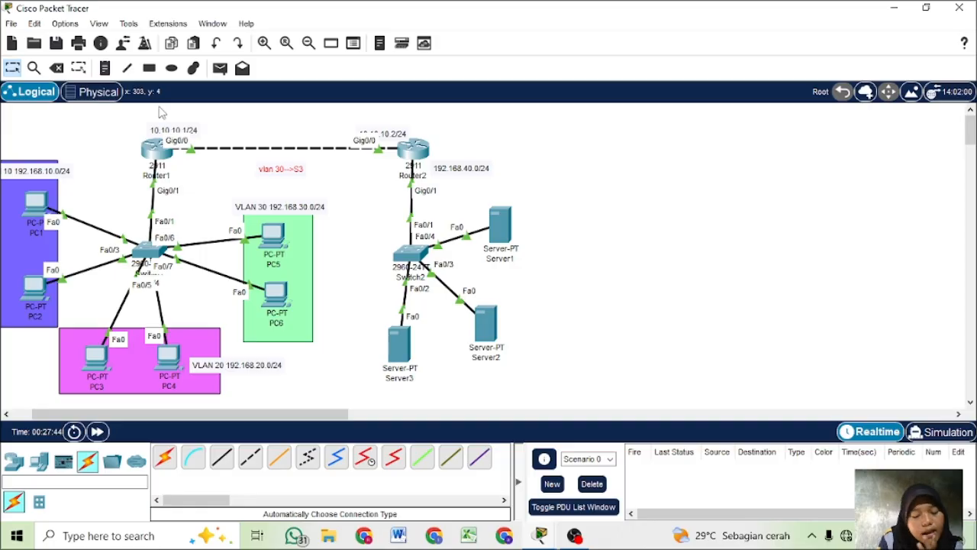
# - Add a two-line note reading "standard" and "extanded" in the empty area beside Router2, and return to the selection tool
pyautogui.click(107, 69)
pyautogui.click(529, 146)
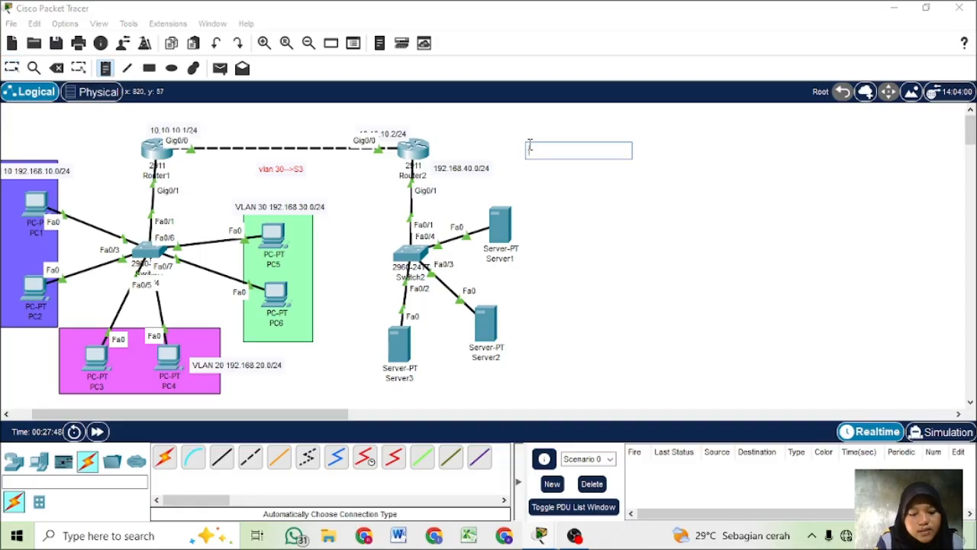
pyautogui.write('stad')
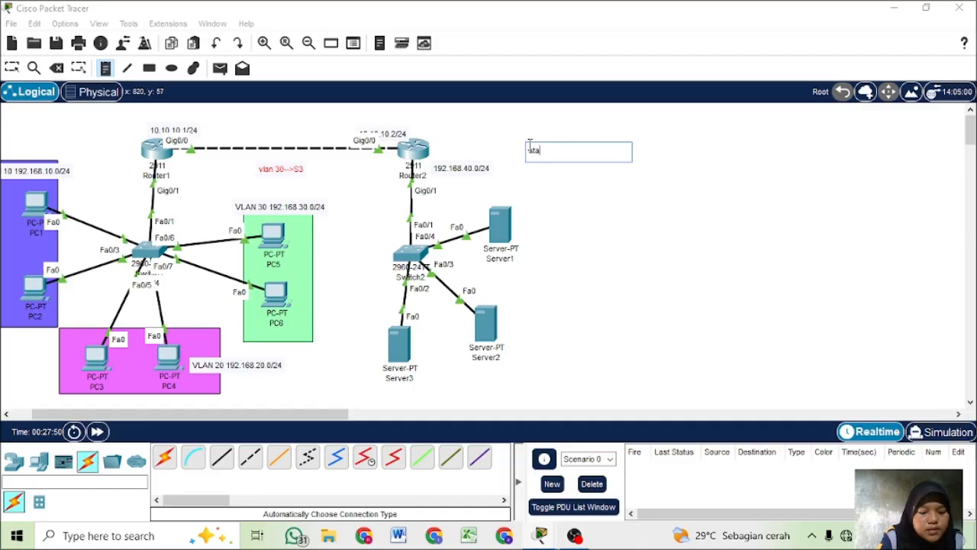
pyautogui.write('a')
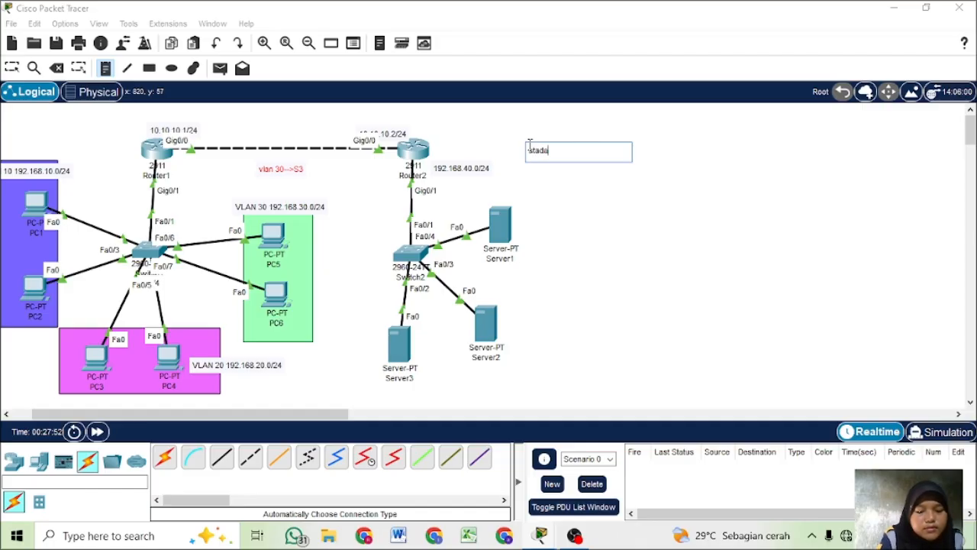
pyautogui.press('BackSpace')
pyautogui.press('BackSpace')
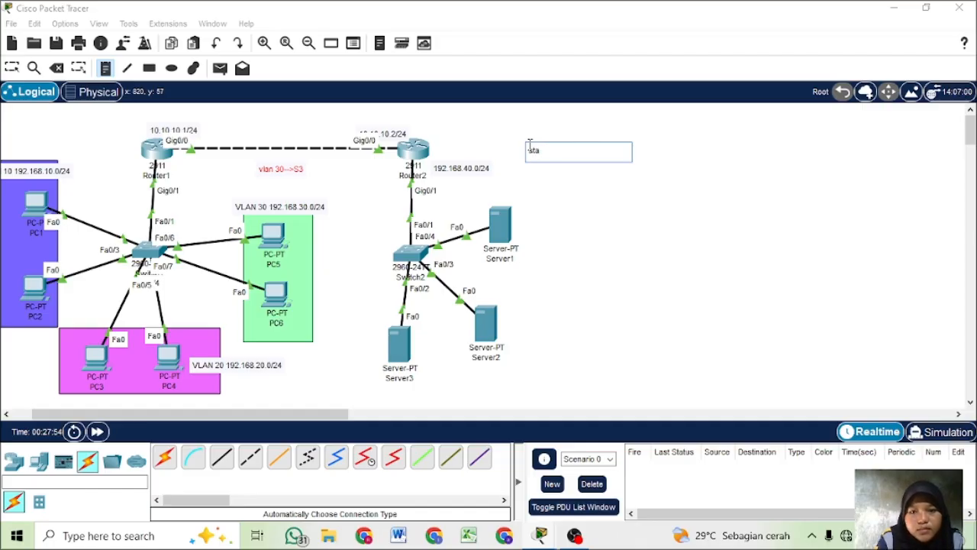
pyautogui.write('nda')
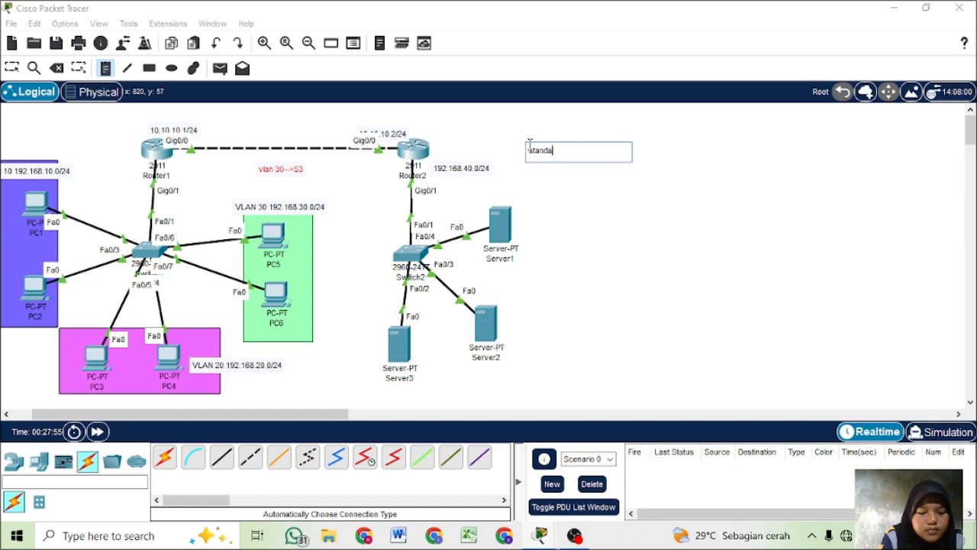
pyautogui.write('rd')
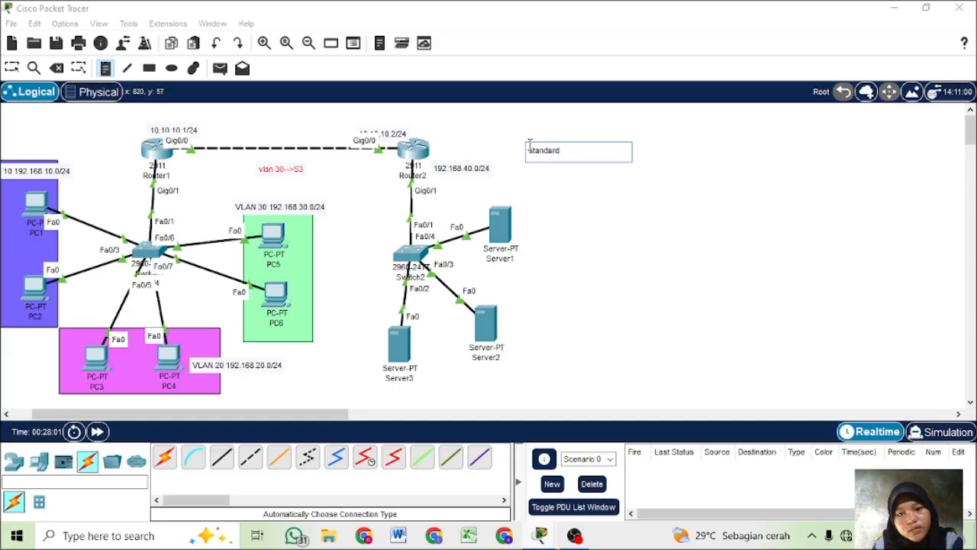
pyautogui.press('Return')
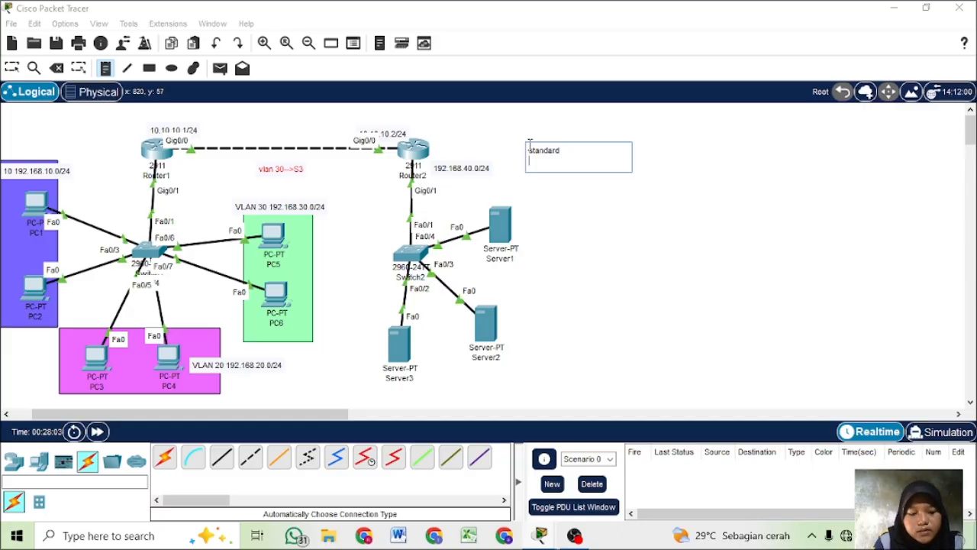
pyautogui.write('ex')
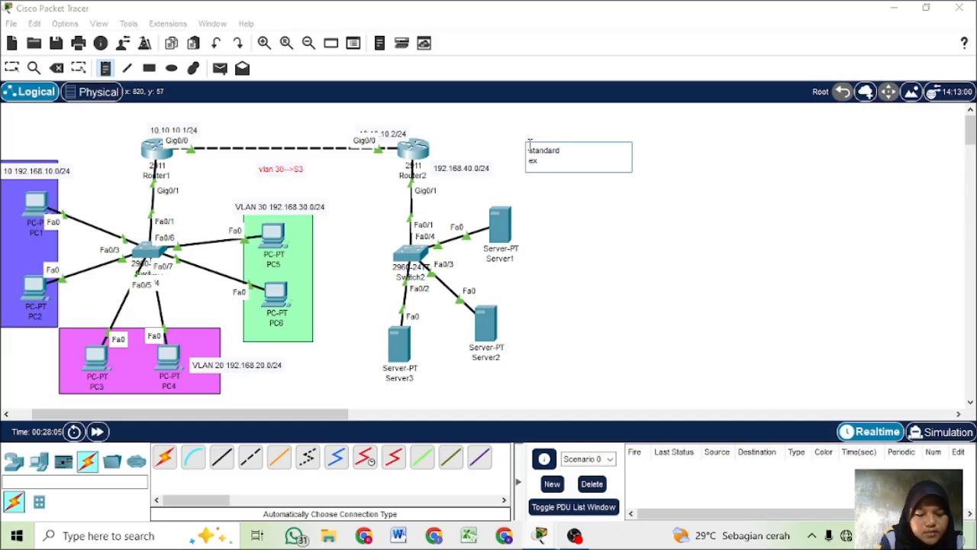
pyautogui.write('tanded')
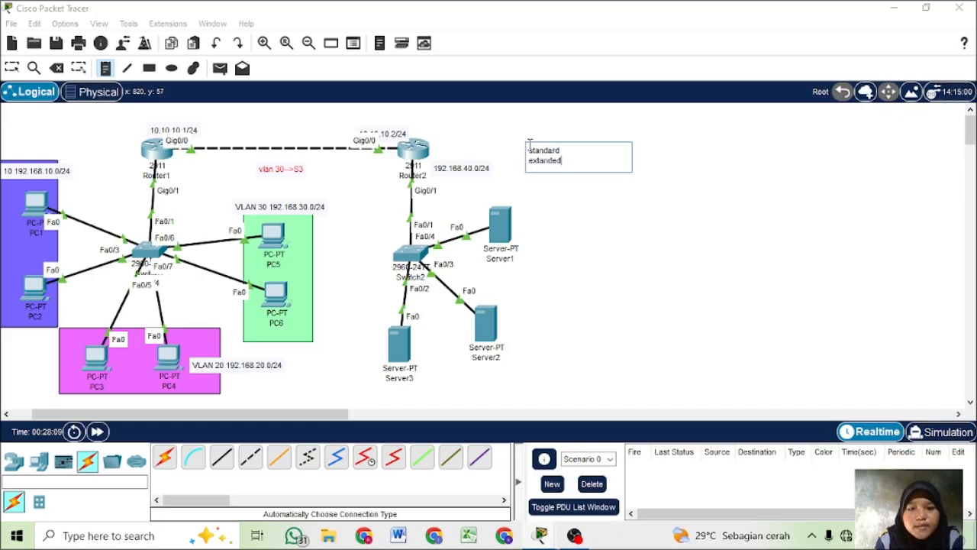
pyautogui.click(790, 154)
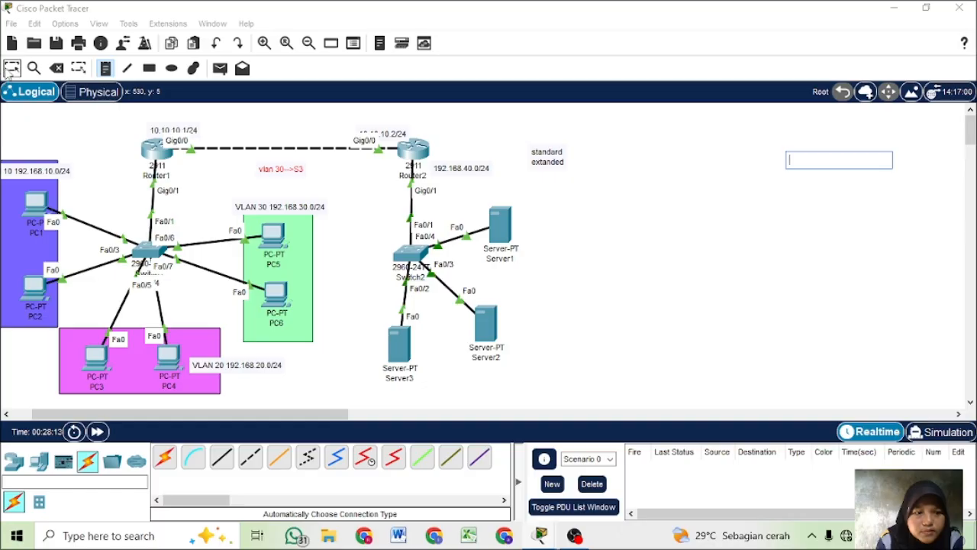
pyautogui.click(11, 69)
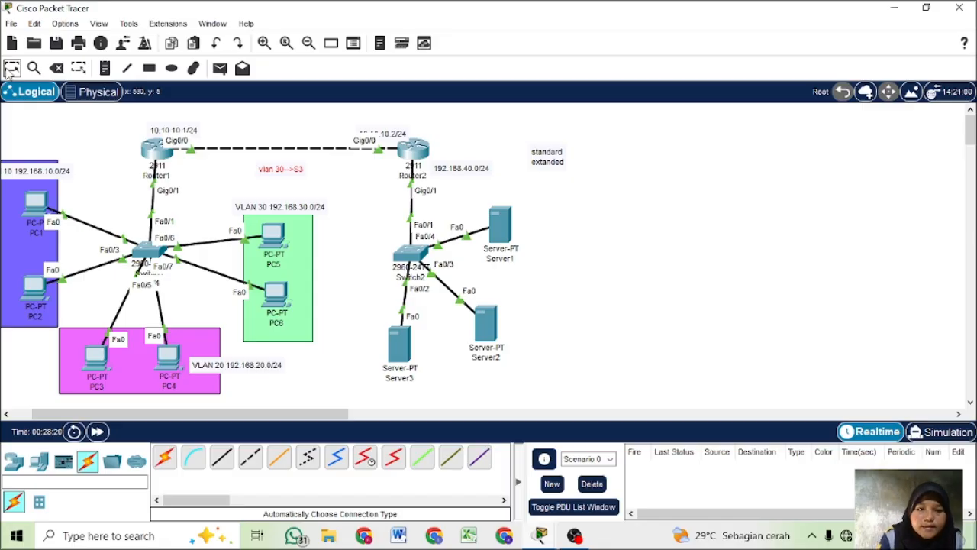
# - Start an access-list 1 command in Router2's CLI, using the inline help to list the number ranges and available actions
pyautogui.click(411, 149)
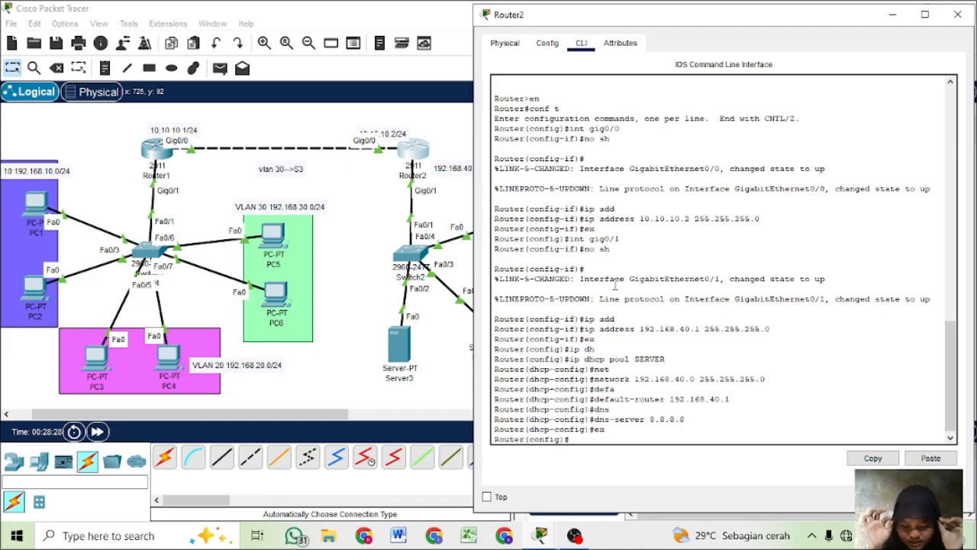
pyautogui.write('acc')
pyautogui.press('Tab')
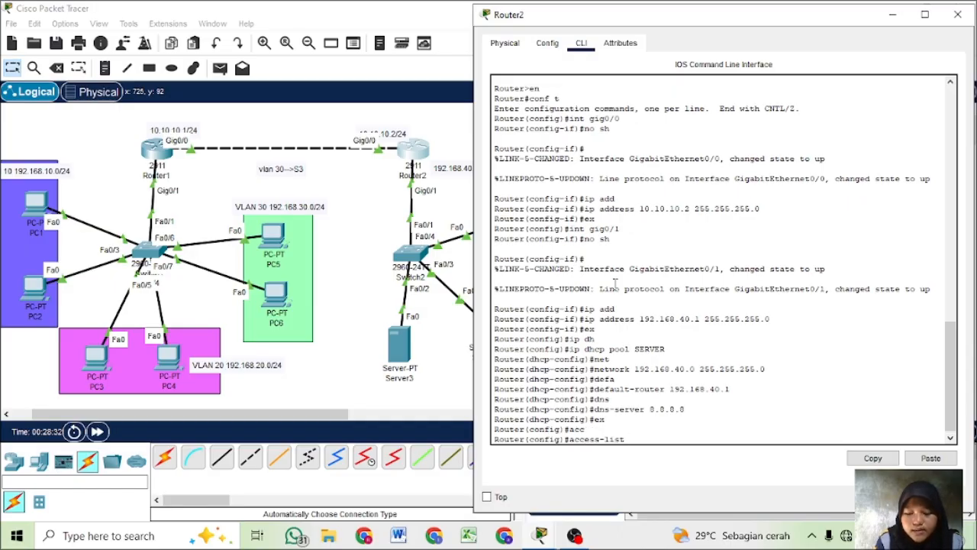
pyautogui.write('?')
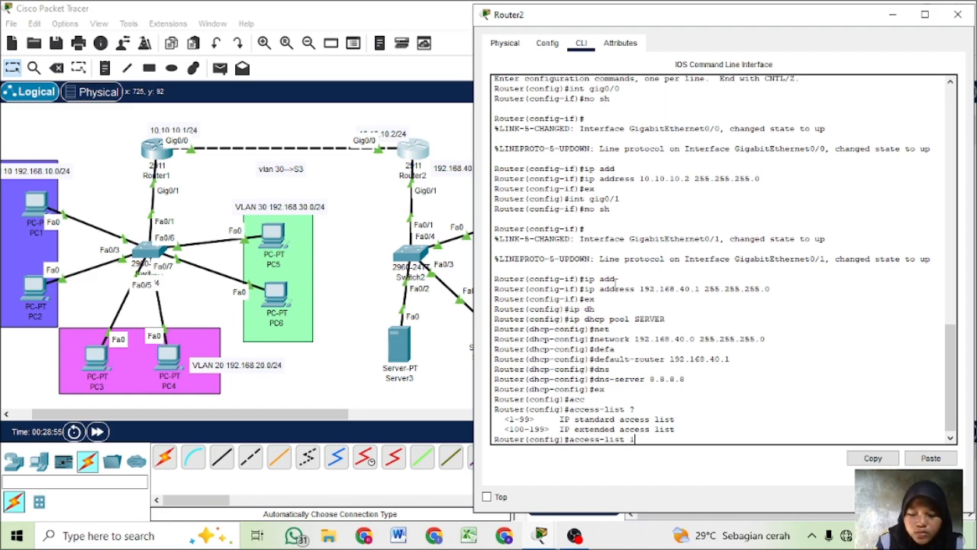
pyautogui.write('1?')
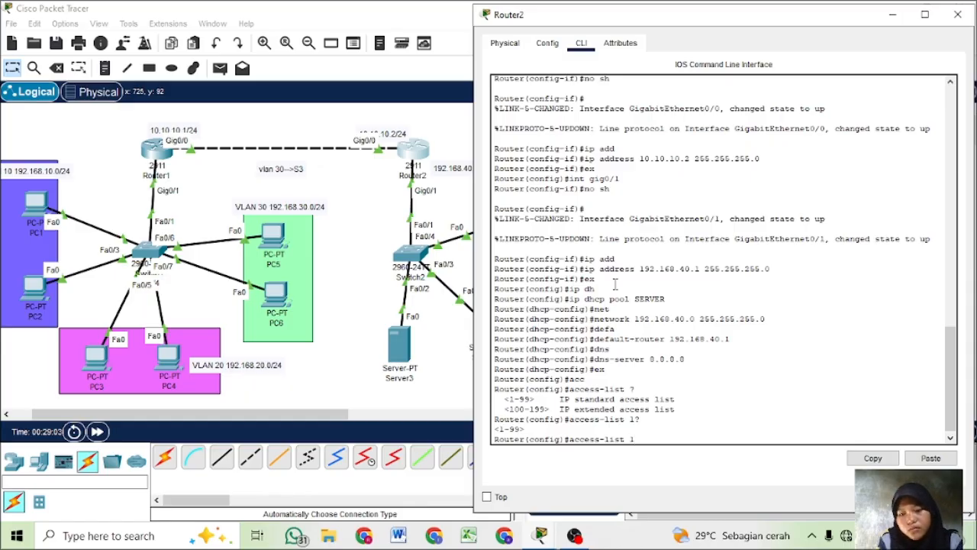
pyautogui.write('?')
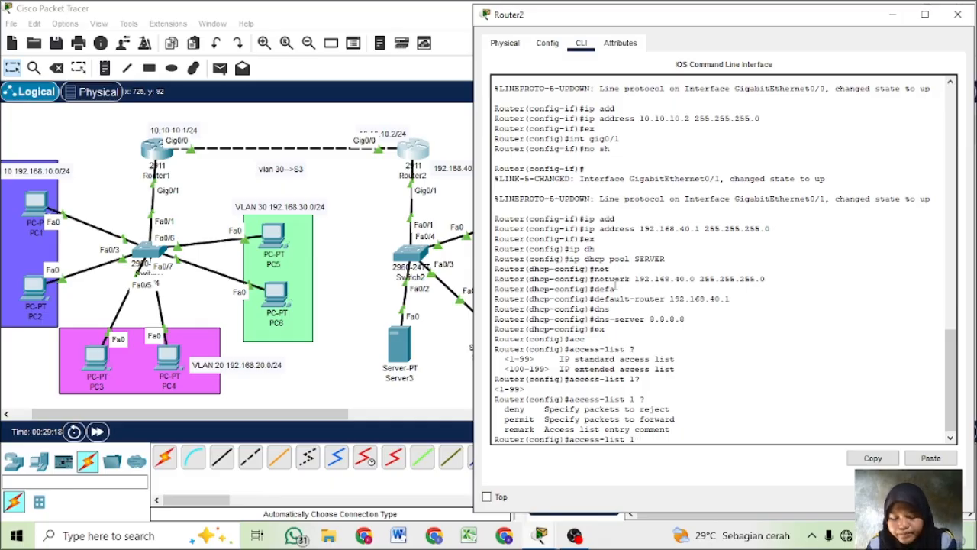
# - Complete the access-list 1 entry to deny 192.168.30.0 with wildcard 0.0.0.255, consulting the help for deny's source options
pyautogui.write('de')
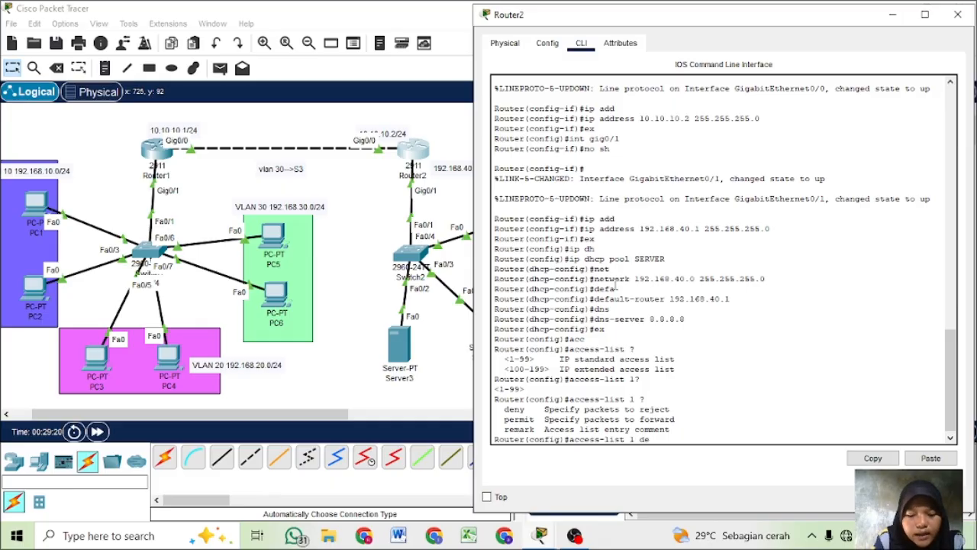
pyautogui.write('ny')
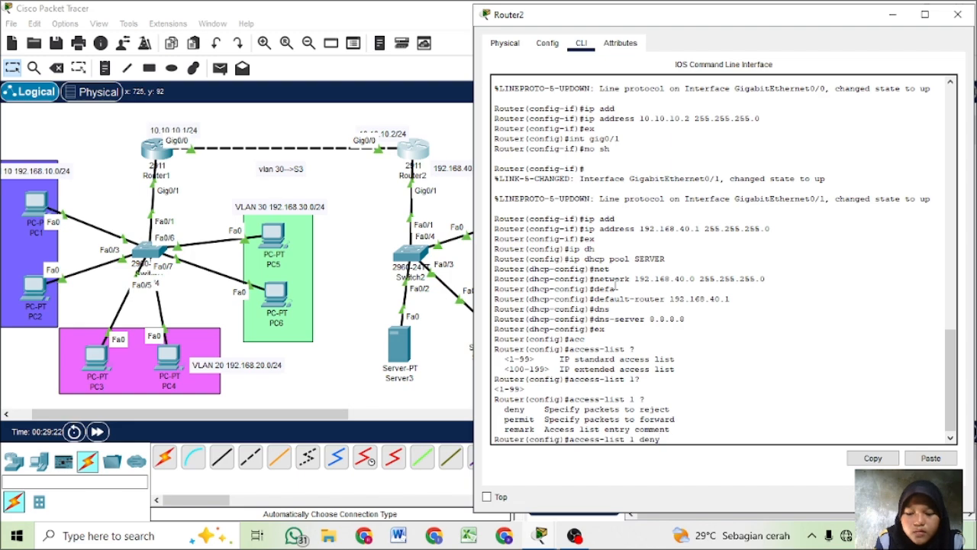
pyautogui.write(' ?')
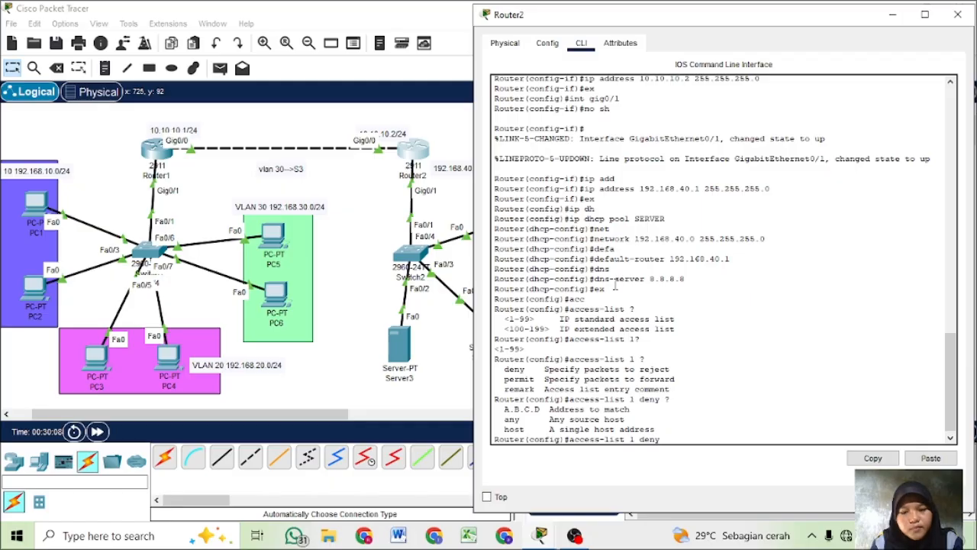
pyautogui.write('19')
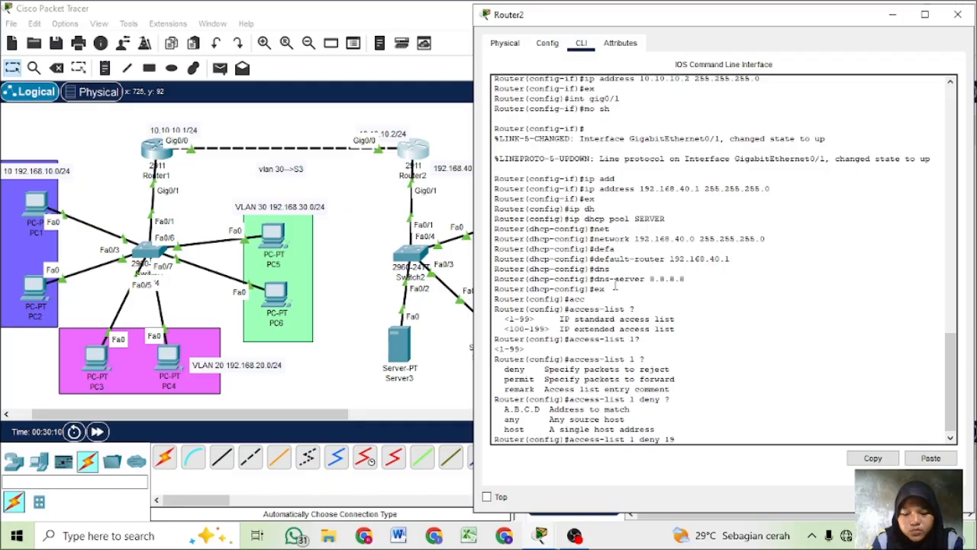
pyautogui.write('2.168.')
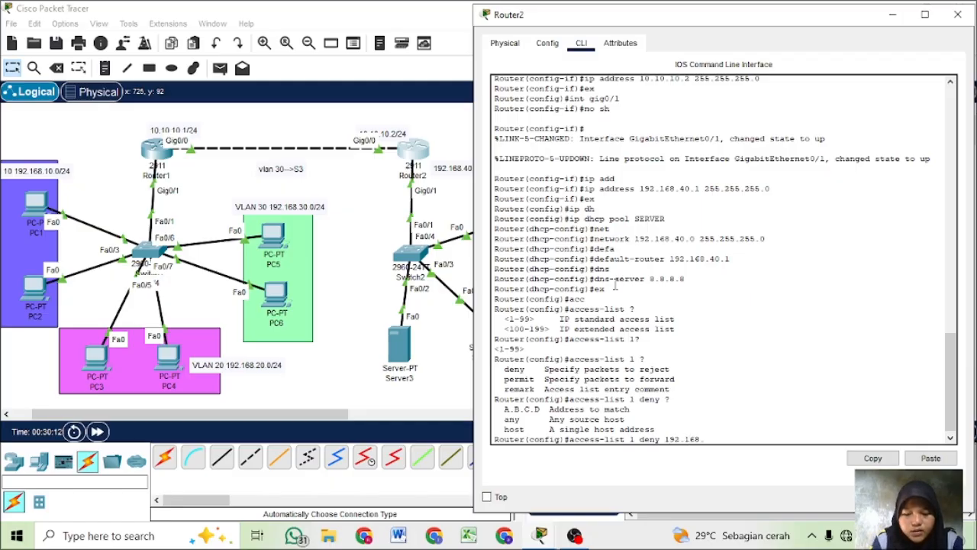
pyautogui.write('30.0 ')
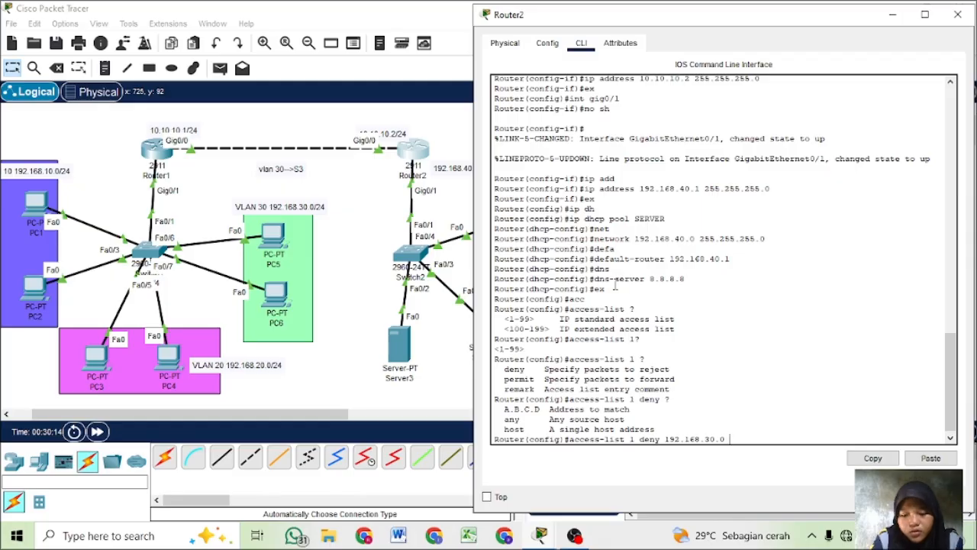
pyautogui.write('0.0.0')
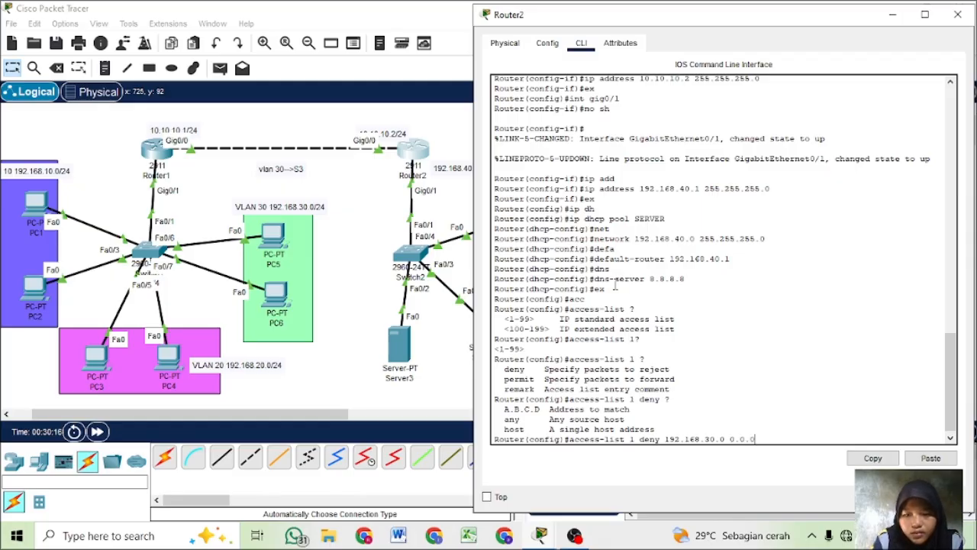
pyautogui.write('.255')
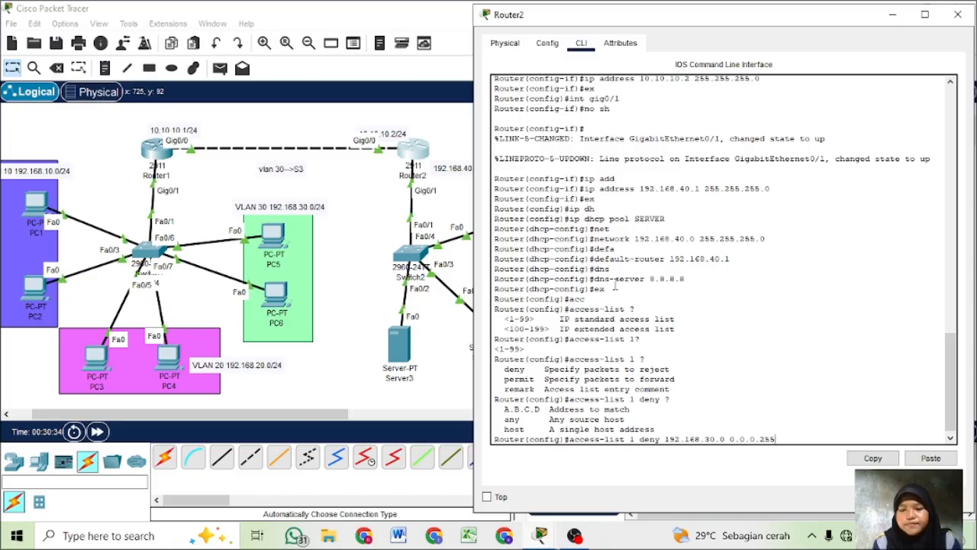
pyautogui.press('Return')
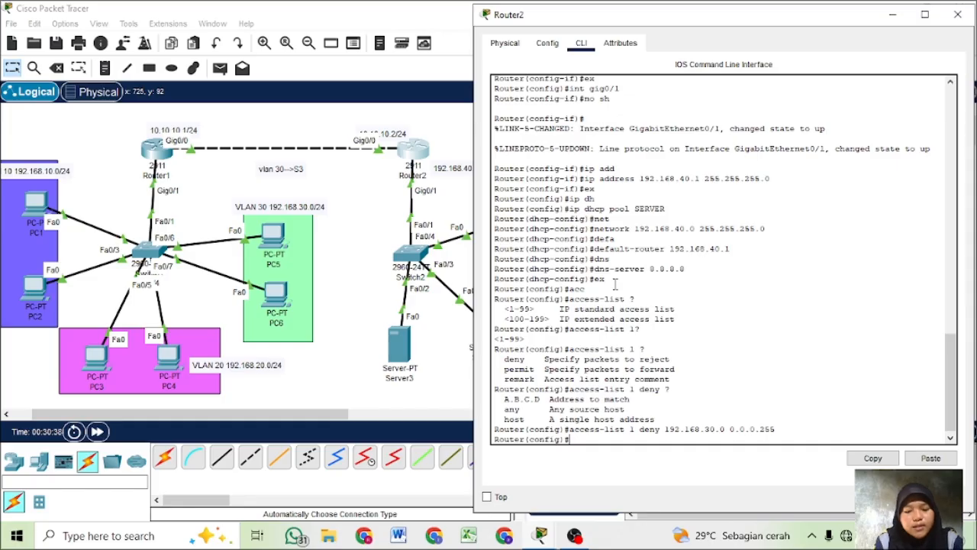
# - Display Router2's configured access lists with do sh access-list
pyautogui.write('do sh acc')
pyautogui.press('Tab')
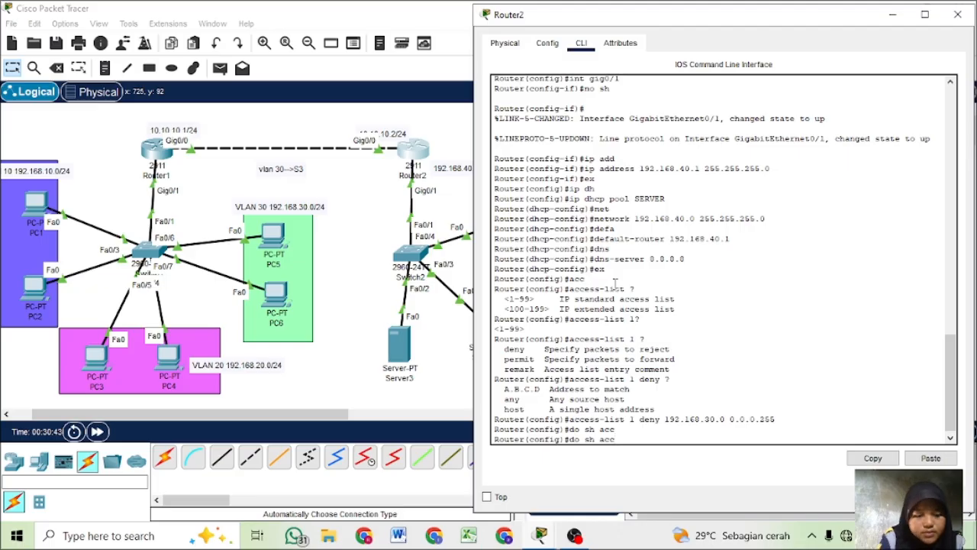
pyautogui.press('BackSpace')
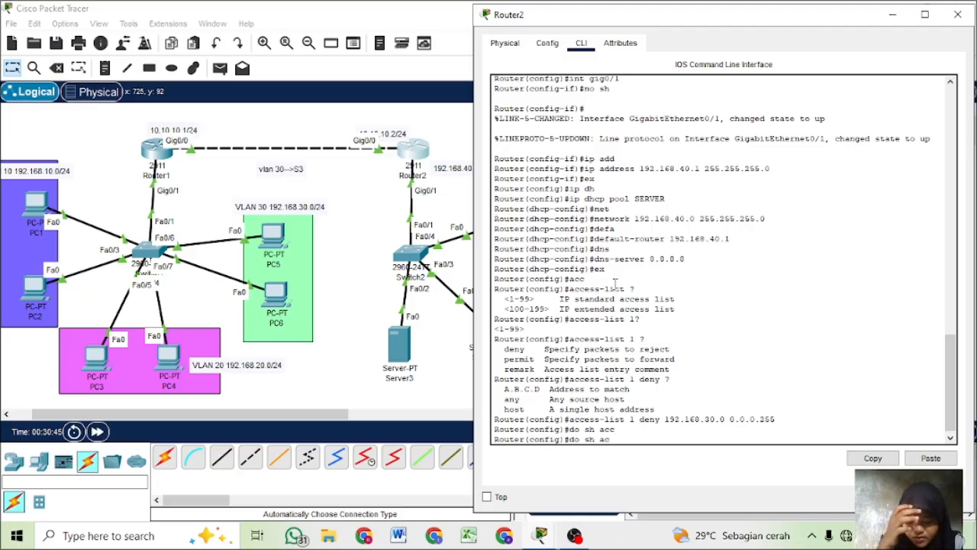
pyautogui.write('ce')
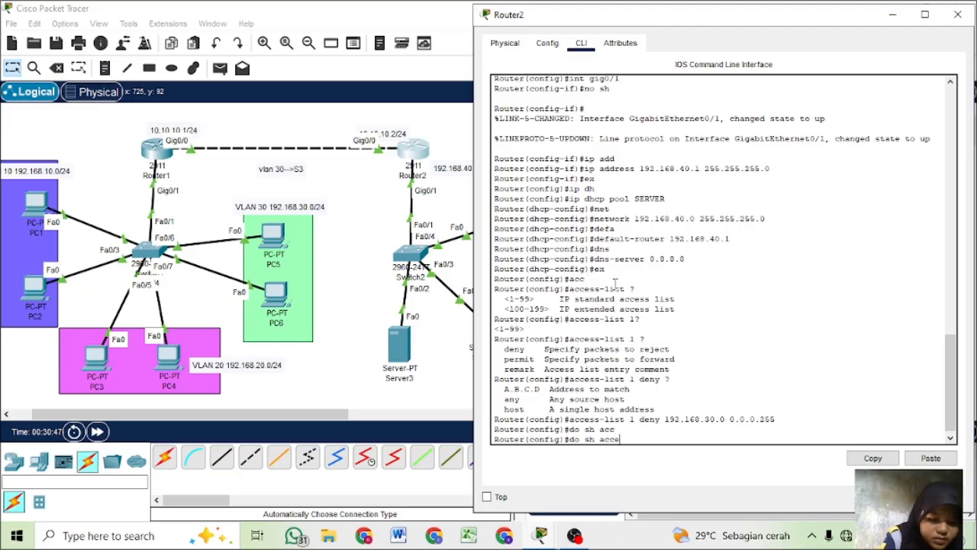
pyautogui.write('ss-list')
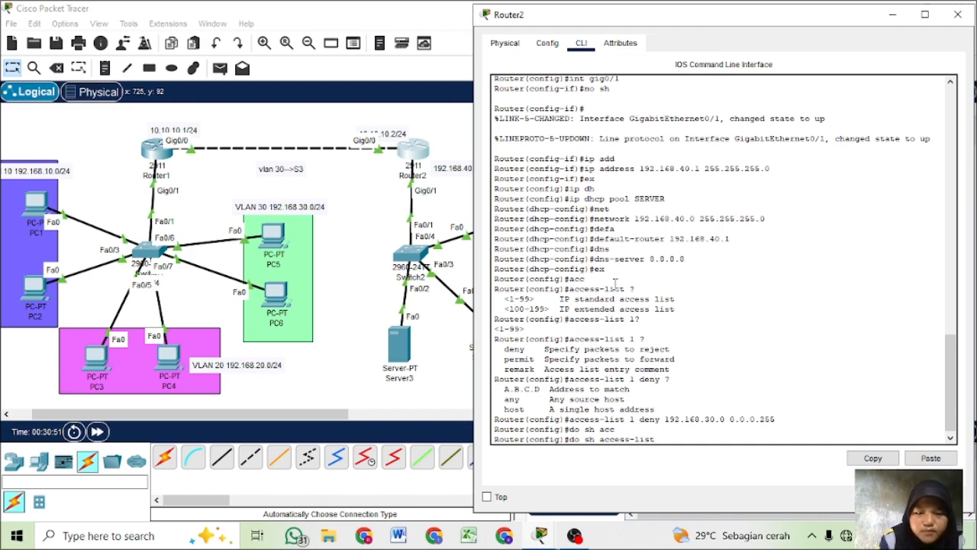
pyautogui.press('Return')
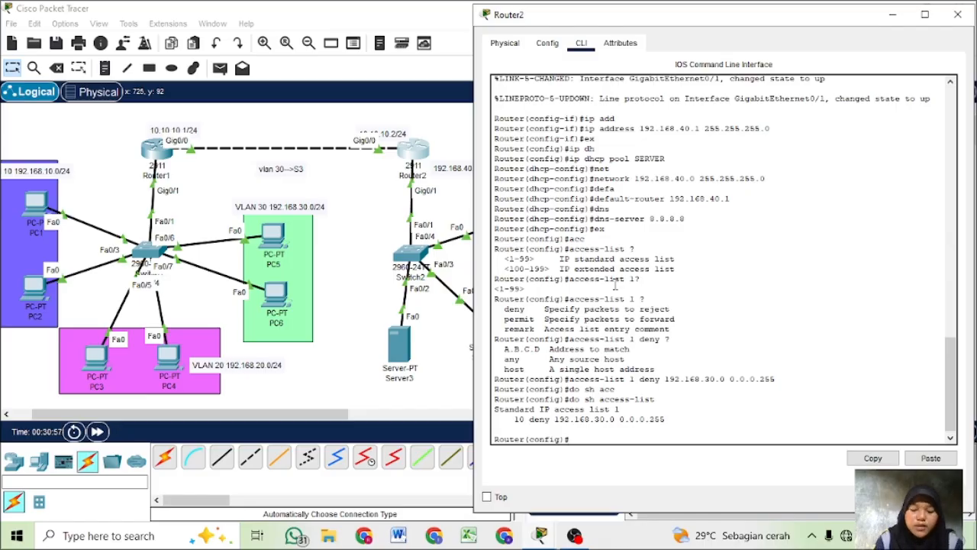
# - Enter interface configuration mode for gig0/1 on Router2
pyautogui.write('int')
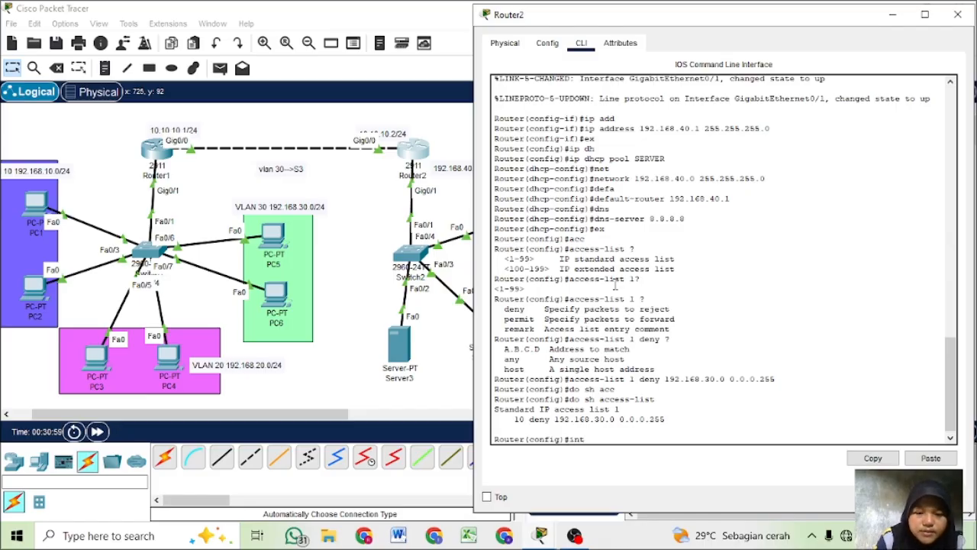
pyautogui.write(' gig')
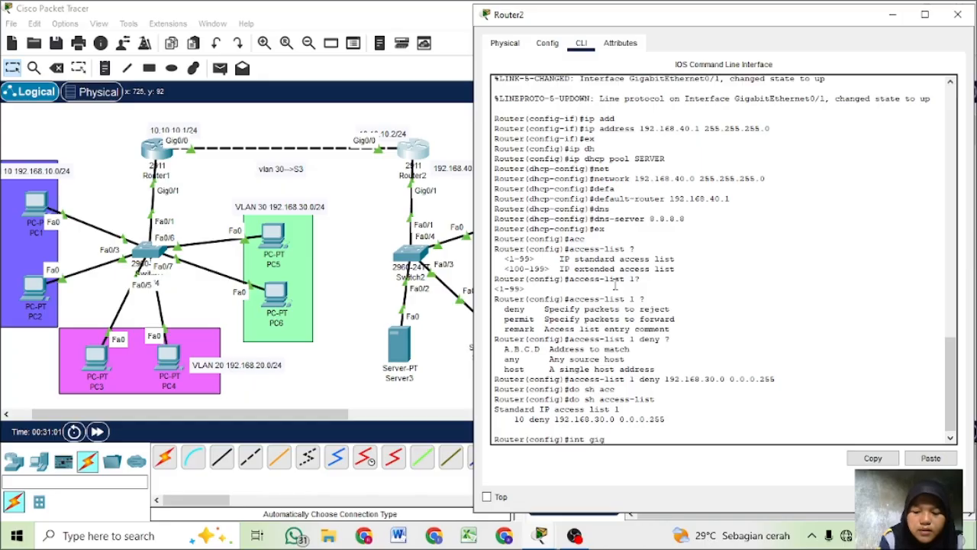
pyautogui.write('0/0')
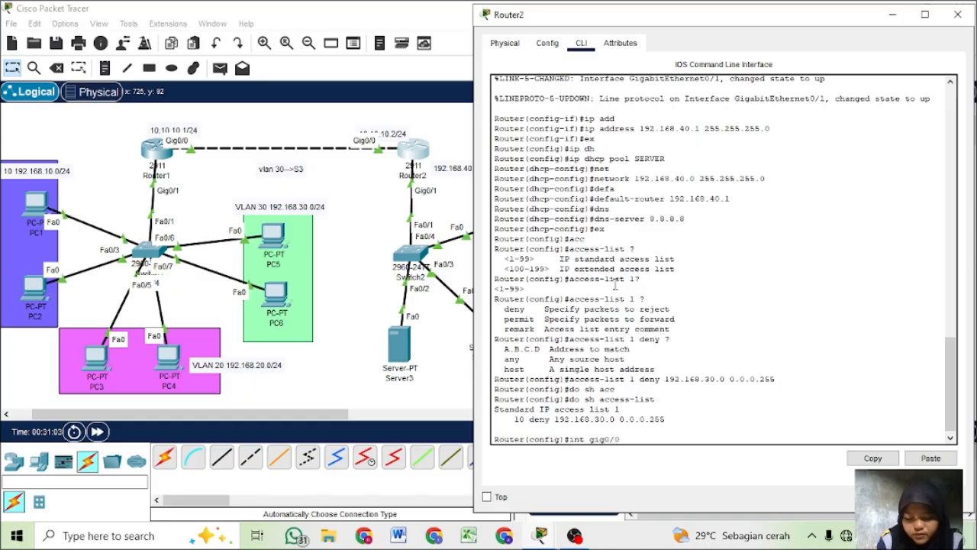
pyautogui.press('BackSpace')
pyautogui.write('1')
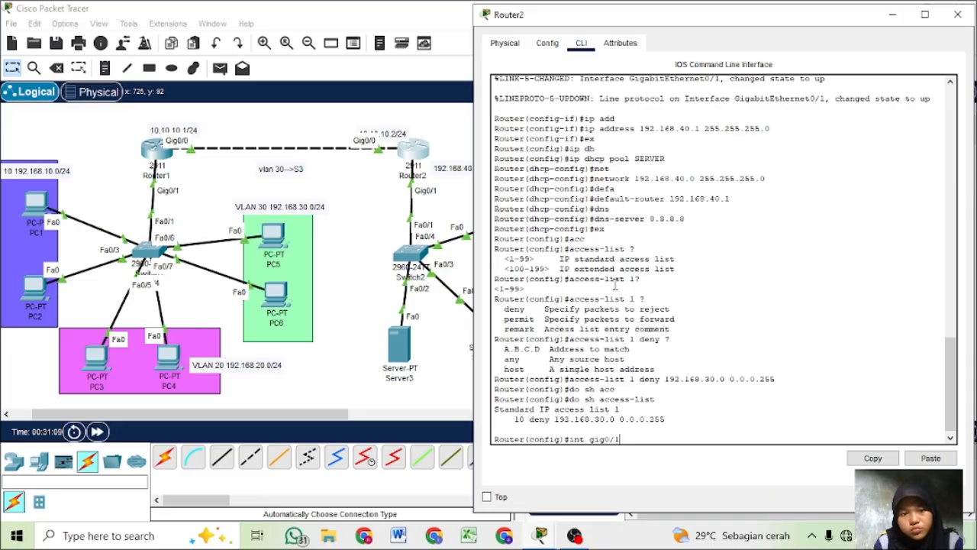
pyautogui.press('Return')
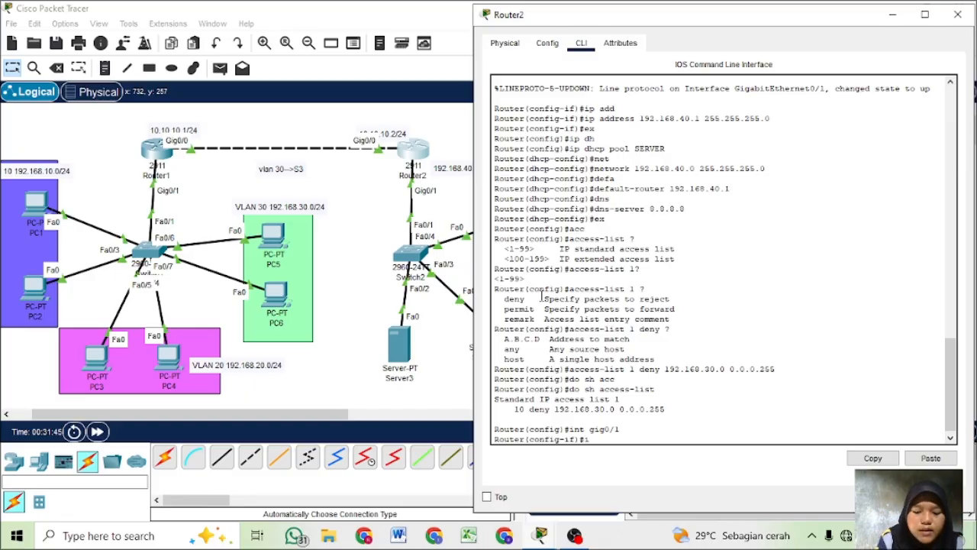
# - Apply access list 1 to Router2's gig0/1 in the outbound direction with ip access-group, consulting the inline help for the direction options
pyautogui.write('p')
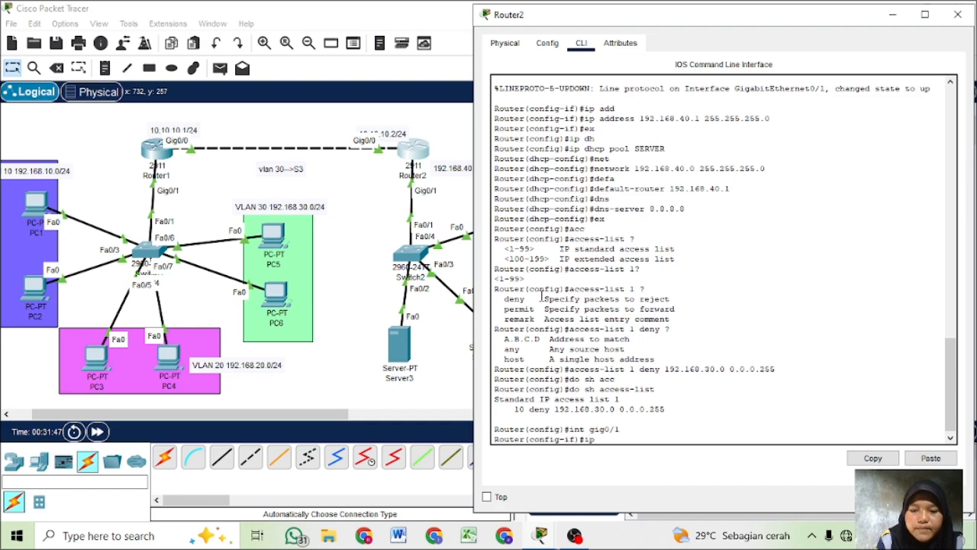
pyautogui.write(' axx')
pyautogui.press('Tab')
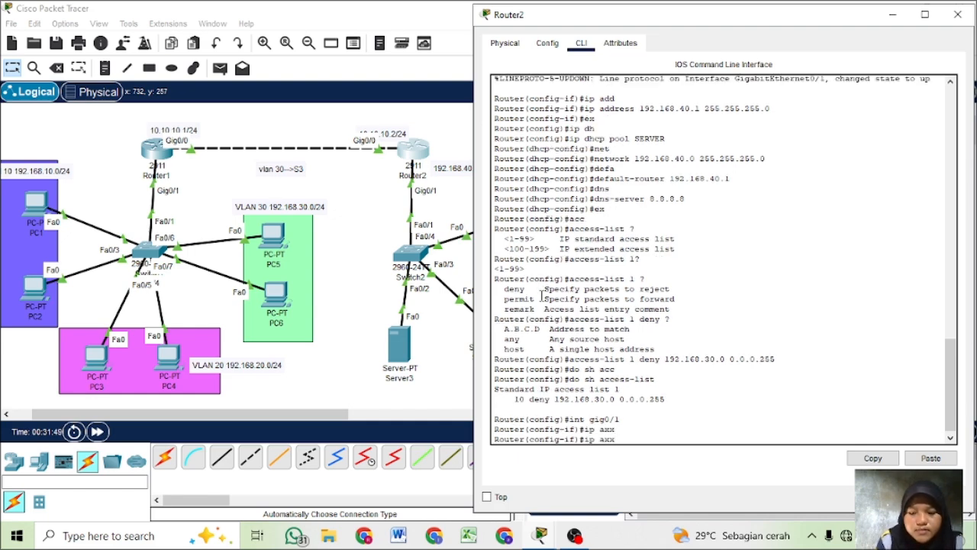
pyautogui.press('BackSpace')
pyautogui.press('BackSpace')
pyautogui.write('cc')
pyautogui.press('Tab')
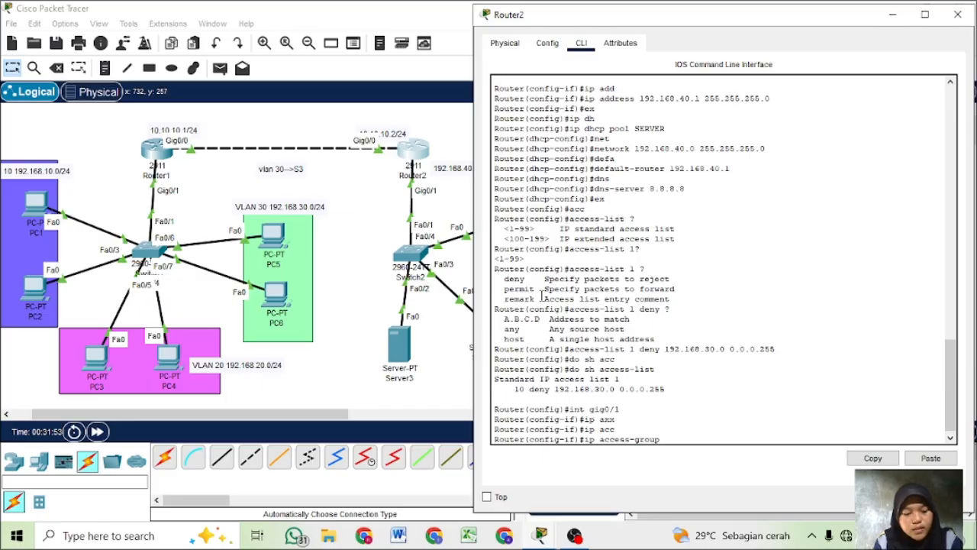
pyautogui.write('1 ?')
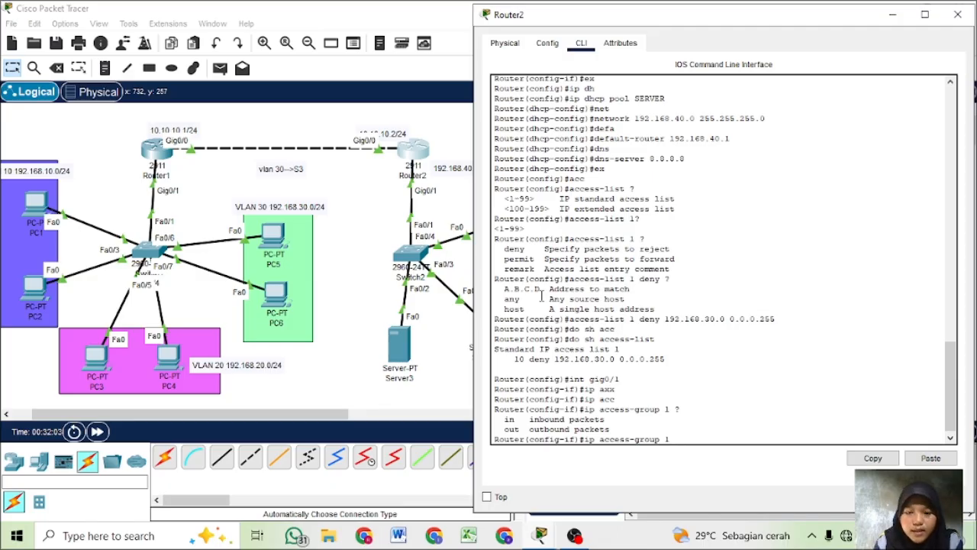
pyautogui.write('out')
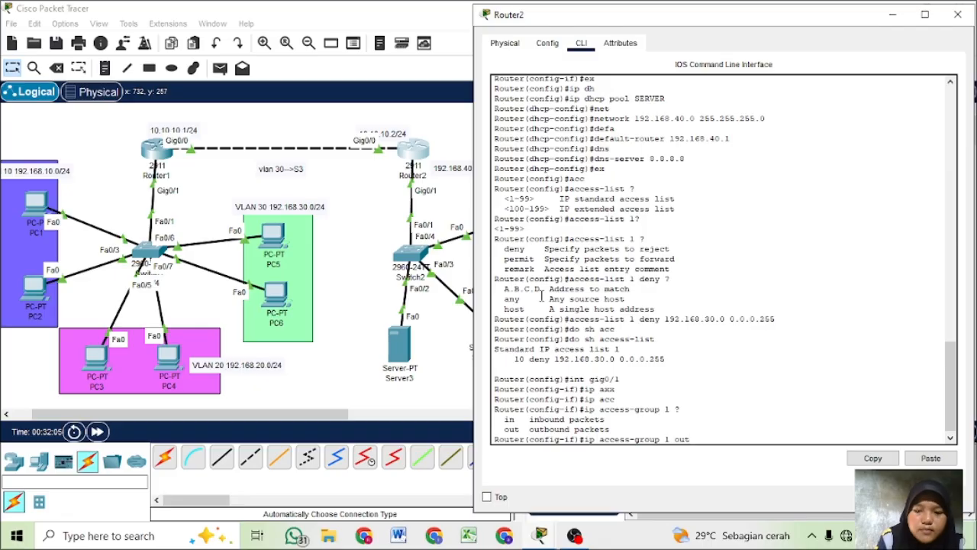
pyautogui.press('Return')
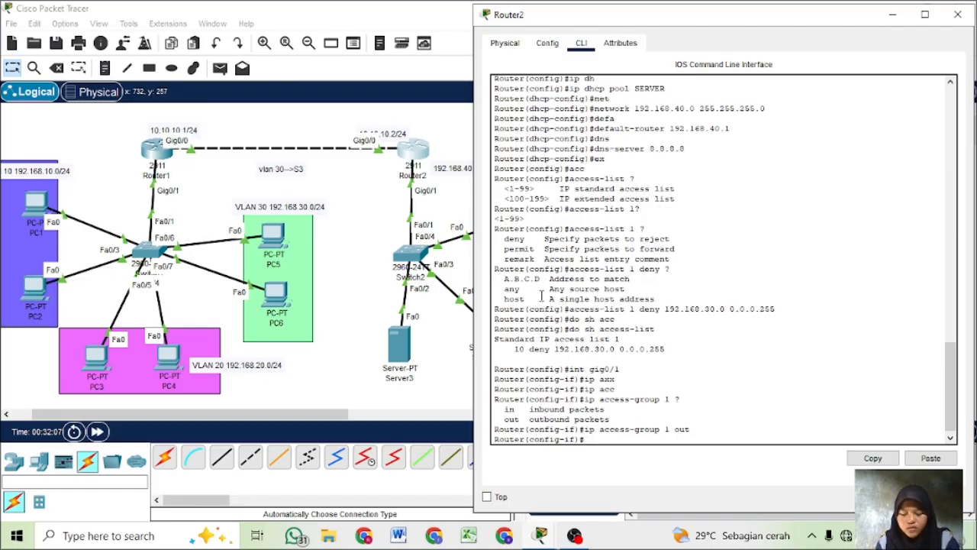
# - Run do sh access-list from Router2's interface configuration mode to review the access list entries
pyautogui.write('d')
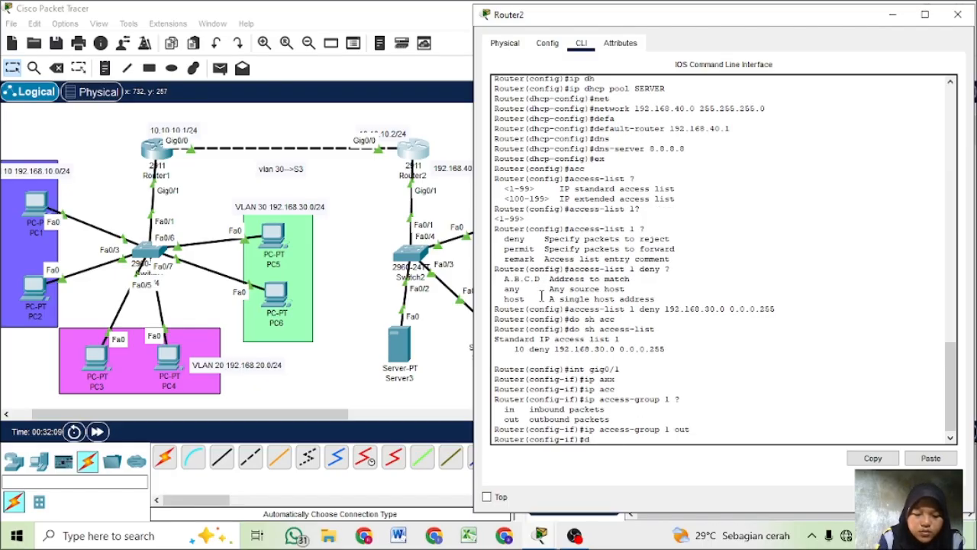
pyautogui.write('o sh acc')
pyautogui.press('Tab')
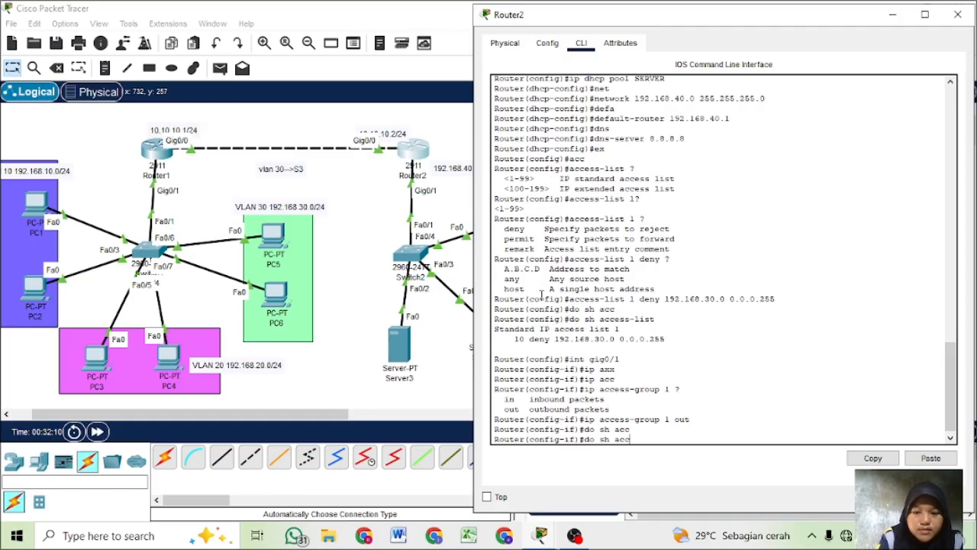
pyautogui.write('e')
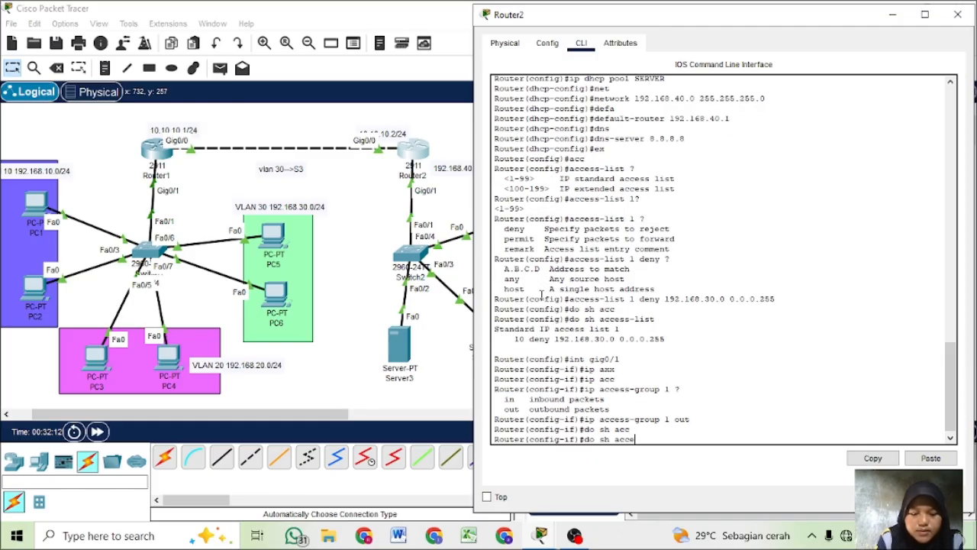
pyautogui.write('ss-list')
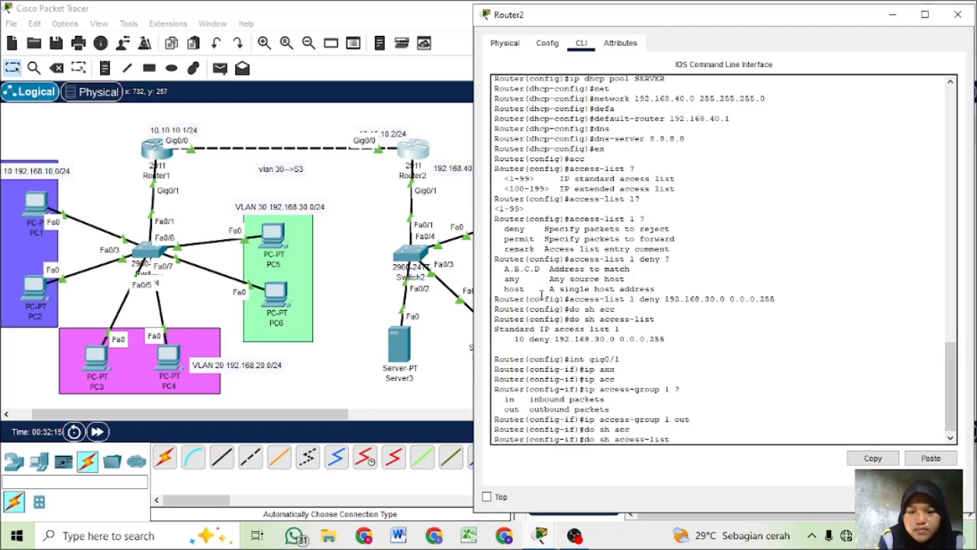
pyautogui.press('Return')
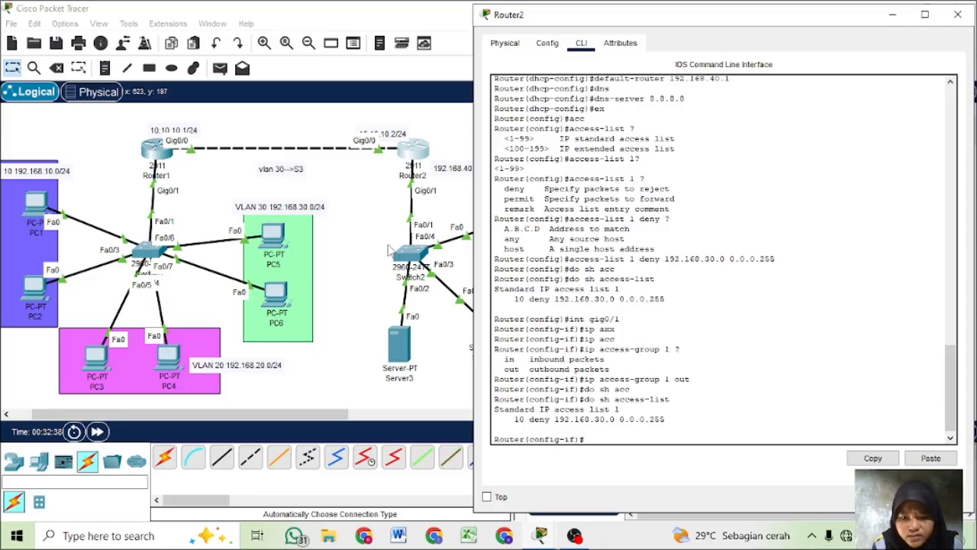
# - Display Router2's running configuration with do sh run and page through to the GigabitEthernet0/1 and access-list sections
pyautogui.write('do sh run')
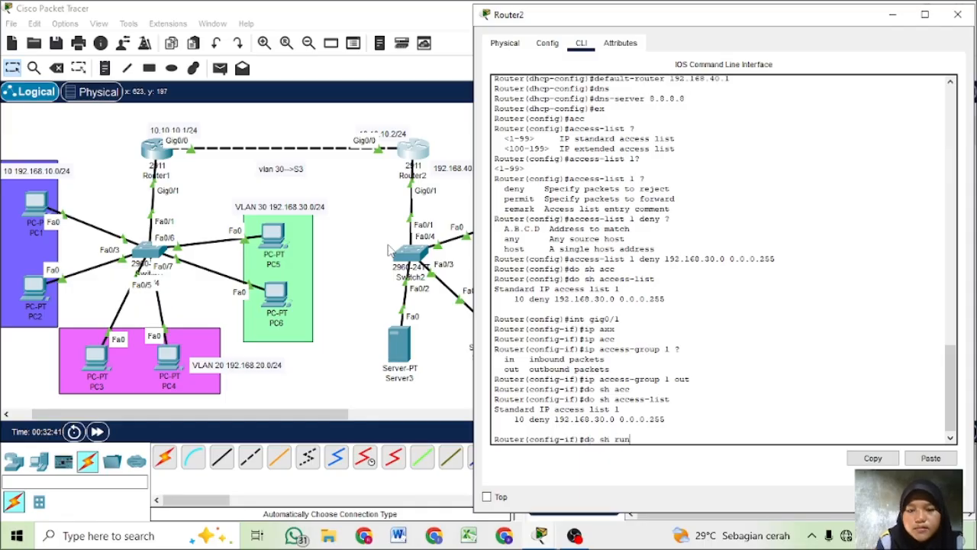
pyautogui.press('Return')
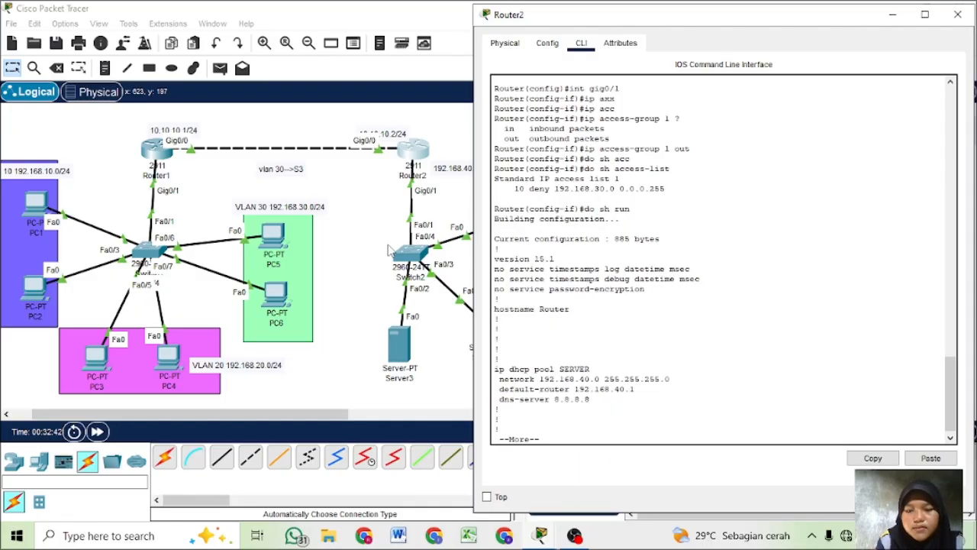
pyautogui.press('space')
pyautogui.press('space')
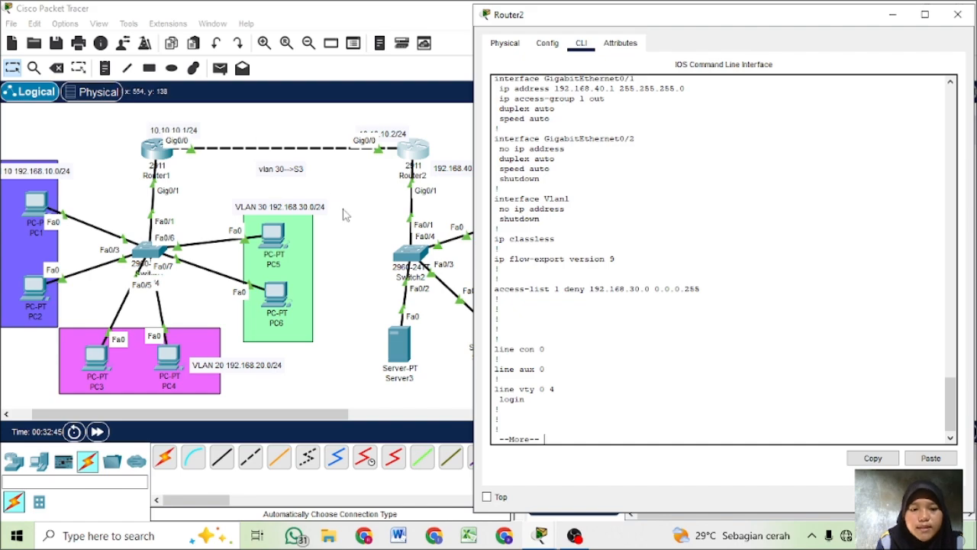
pyautogui.click(355, 233)
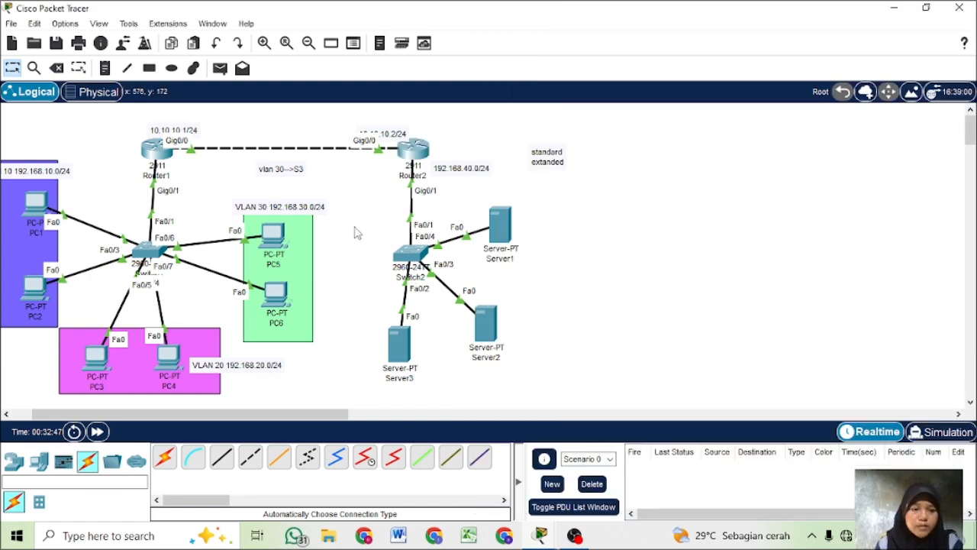
# - Open Router1's command line and enter global configuration mode using en and conf t
pyautogui.click(150, 154)
pyautogui.press('Return')
pyautogui.write('en')
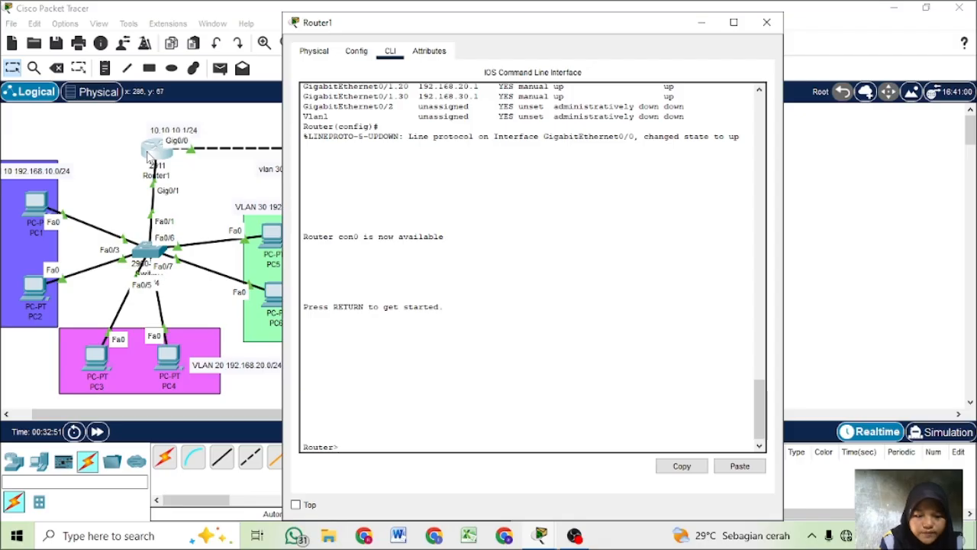
pyautogui.press('Return')
pyautogui.write('conf t')
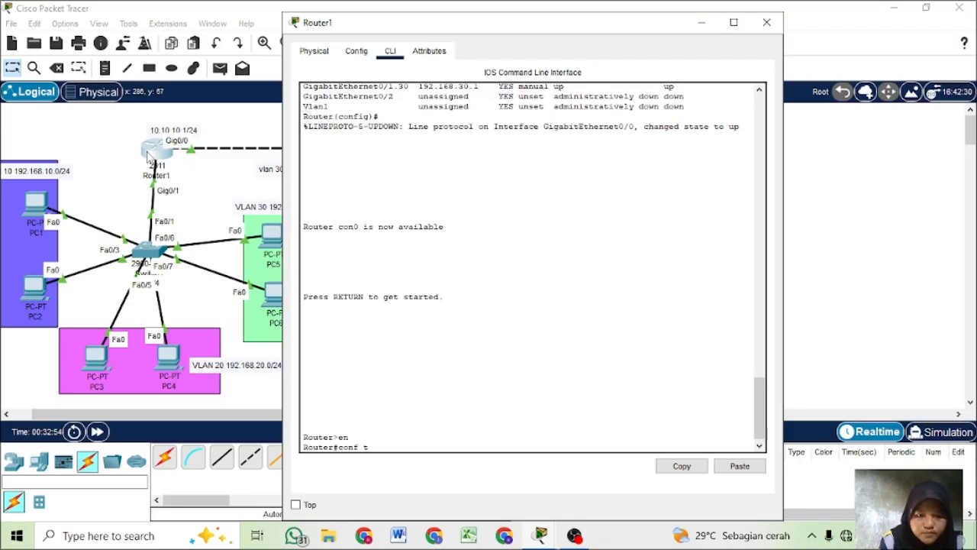
pyautogui.press('Return')
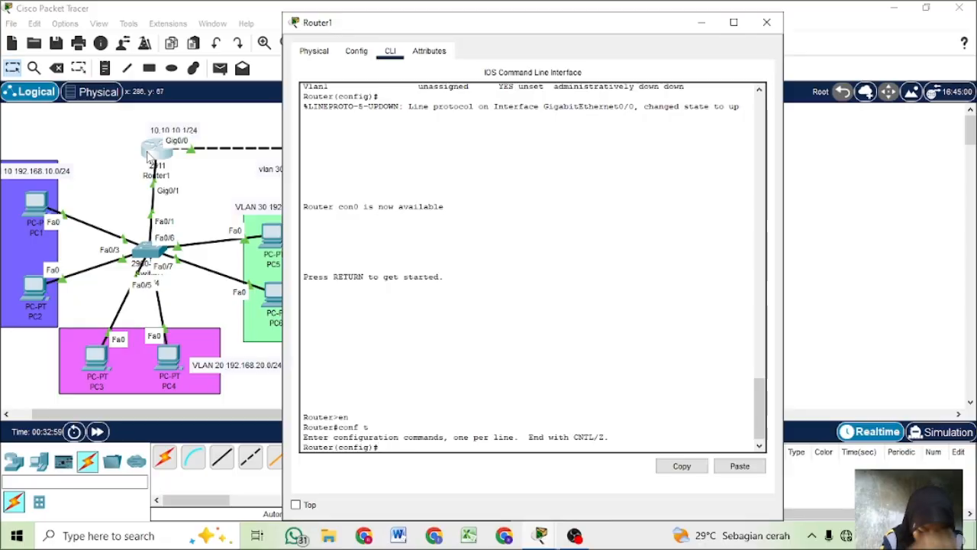
# - Start OSPF routing process 1 on Router1 with router ospf 1
pyautogui.write('ig)#r')
pyautogui.write('out')
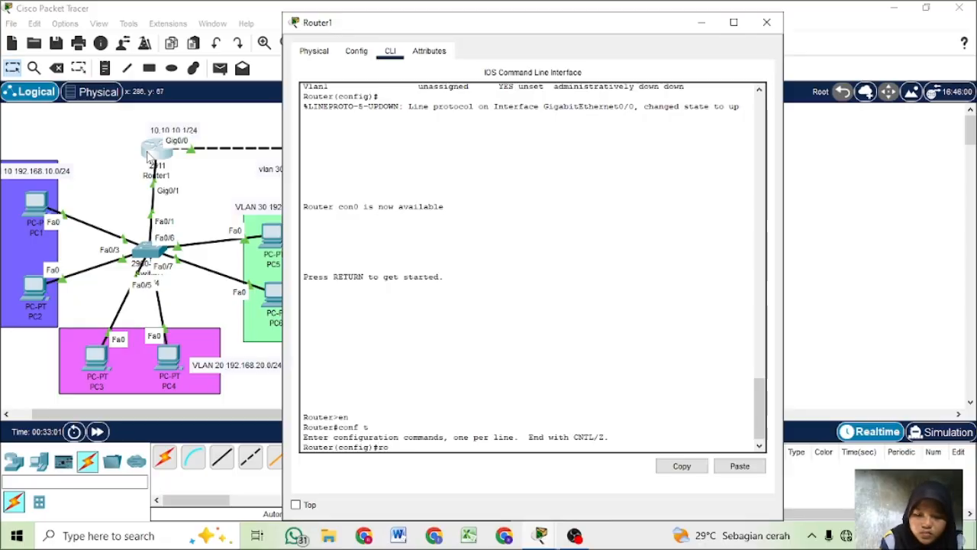
pyautogui.press('Tab')
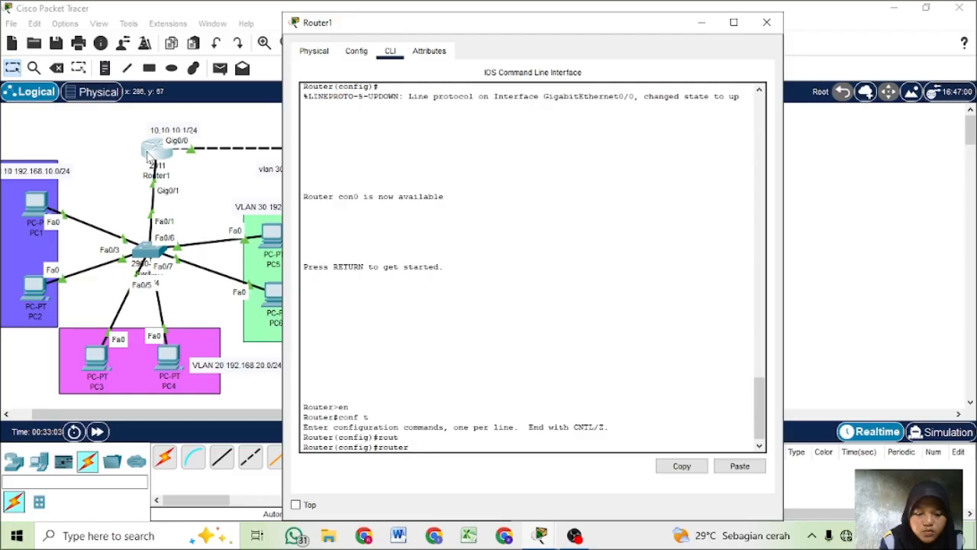
pyautogui.write('osp')
pyautogui.press('Tab')
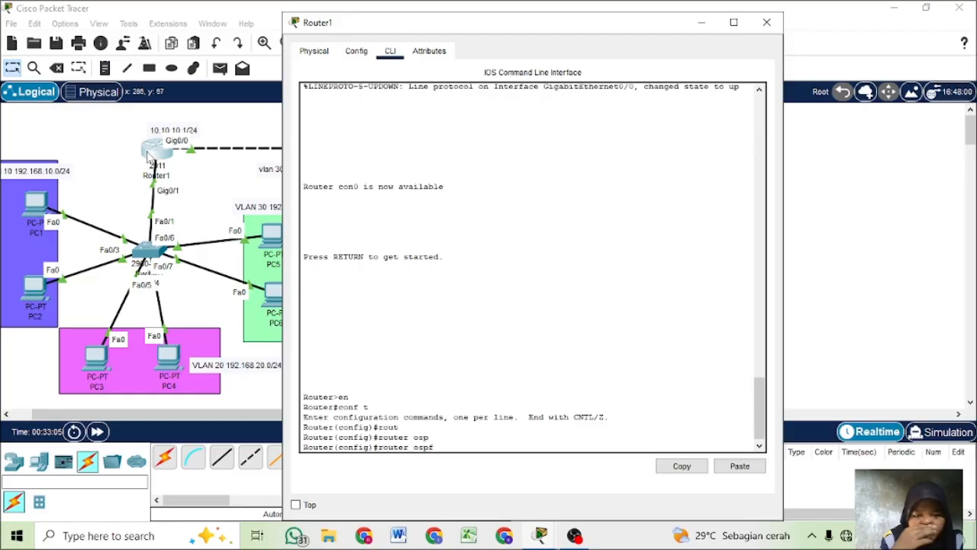
pyautogui.write('1')
pyautogui.press('Return')
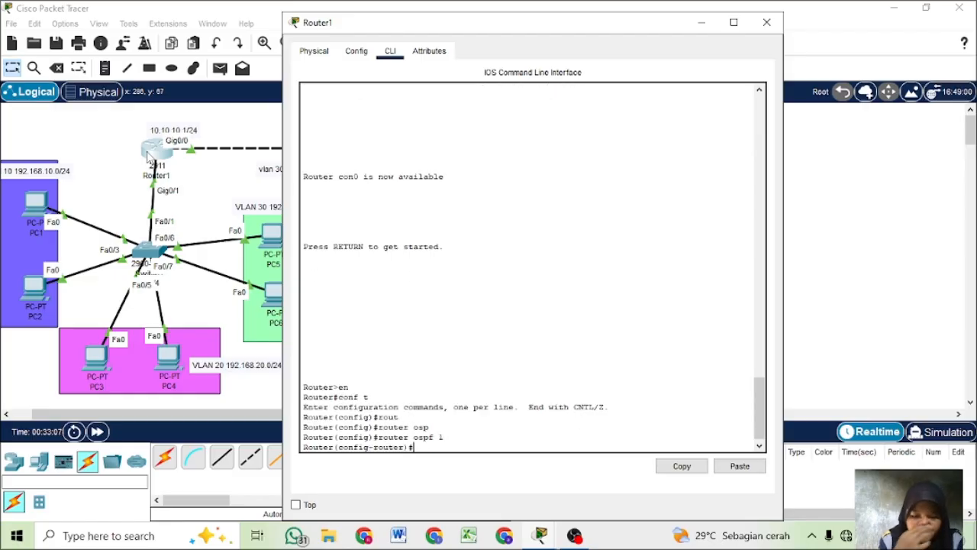
# - Advertise network 192.168.10.0 with wildcard 0.0.0.255 in area 0 under Router1's OSPF process
pyautogui.write('ne')
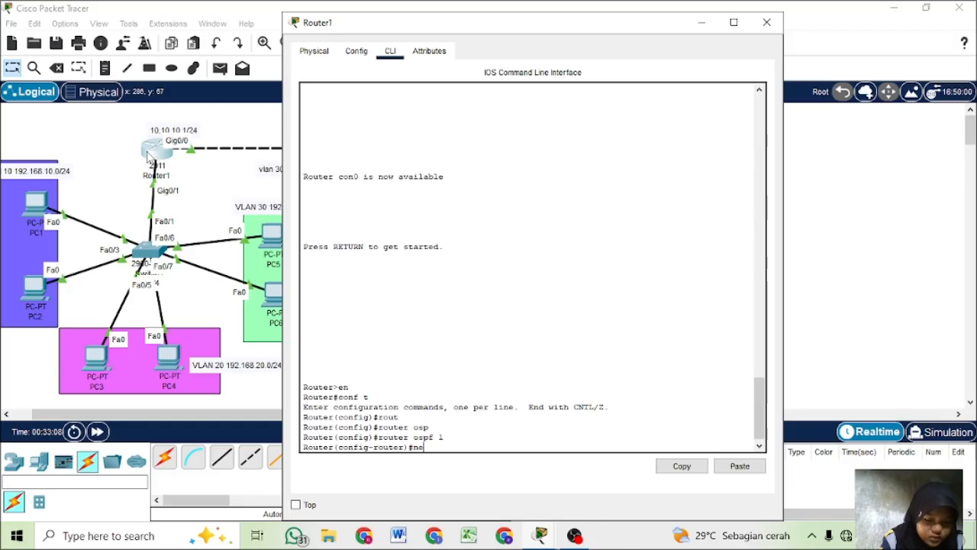
pyautogui.write('t')
pyautogui.press('Tab')
pyautogui.write('19')
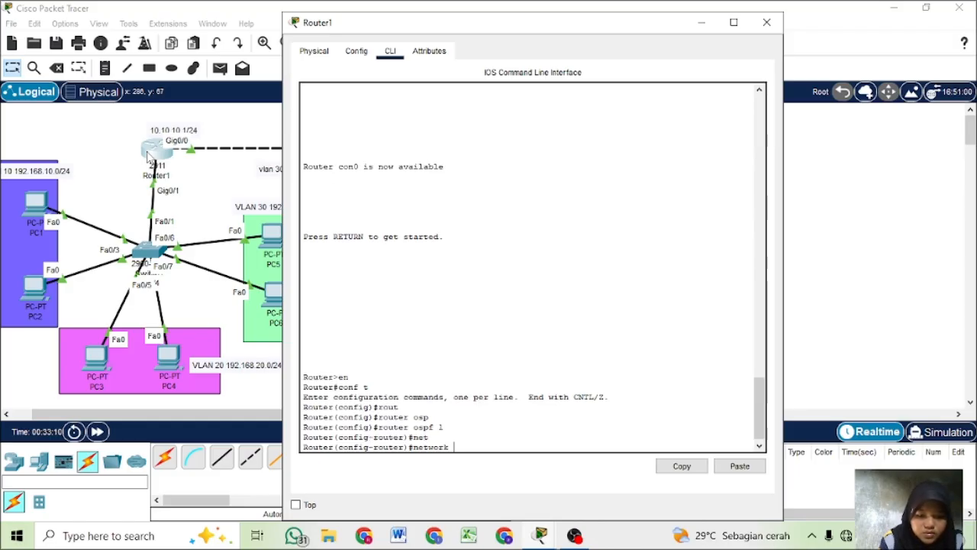
pyautogui.write('2.168')
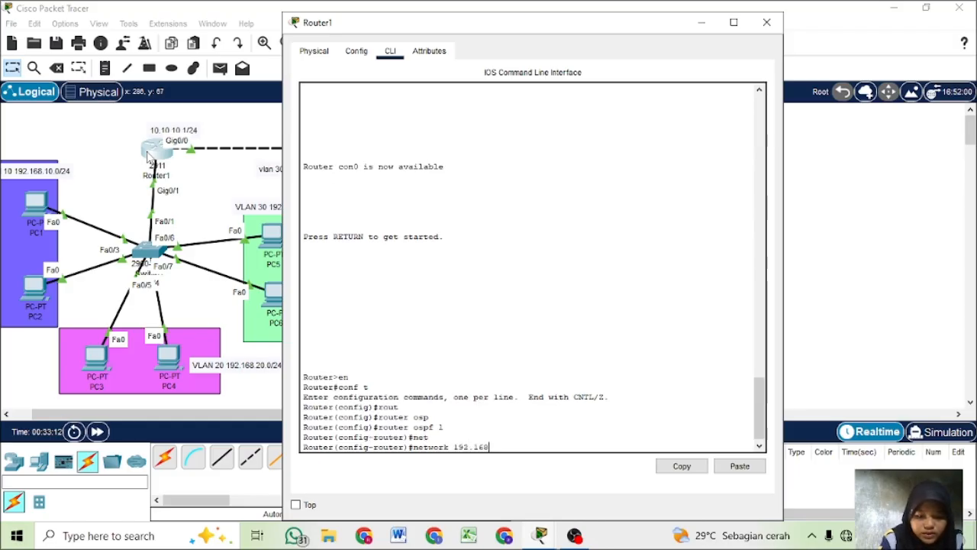
pyautogui.write('.1')
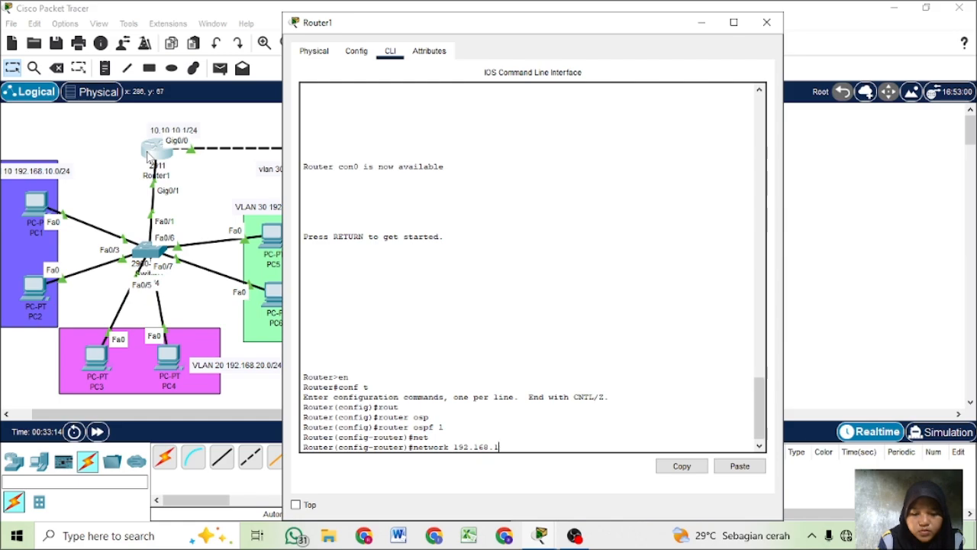
pyautogui.write('0.0 ')
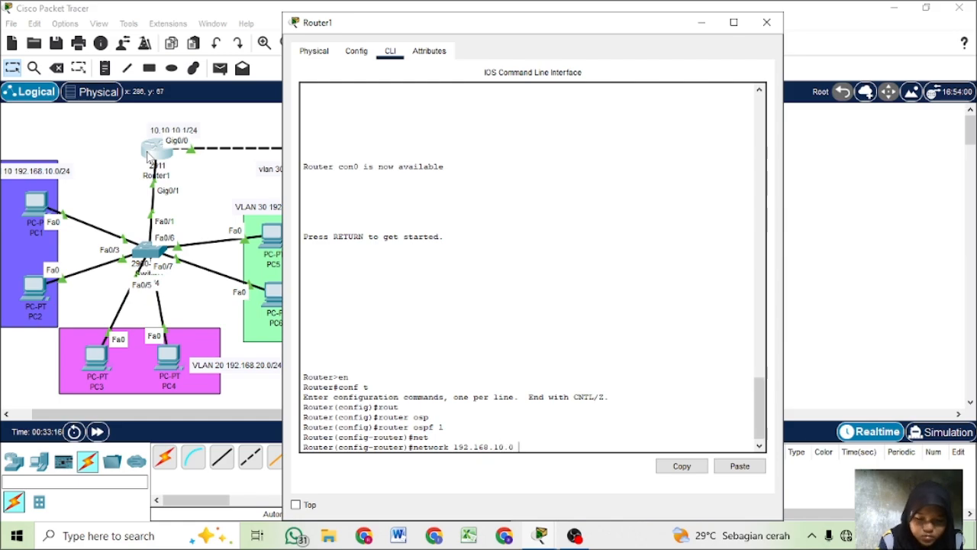
pyautogui.write('0.0.0.')
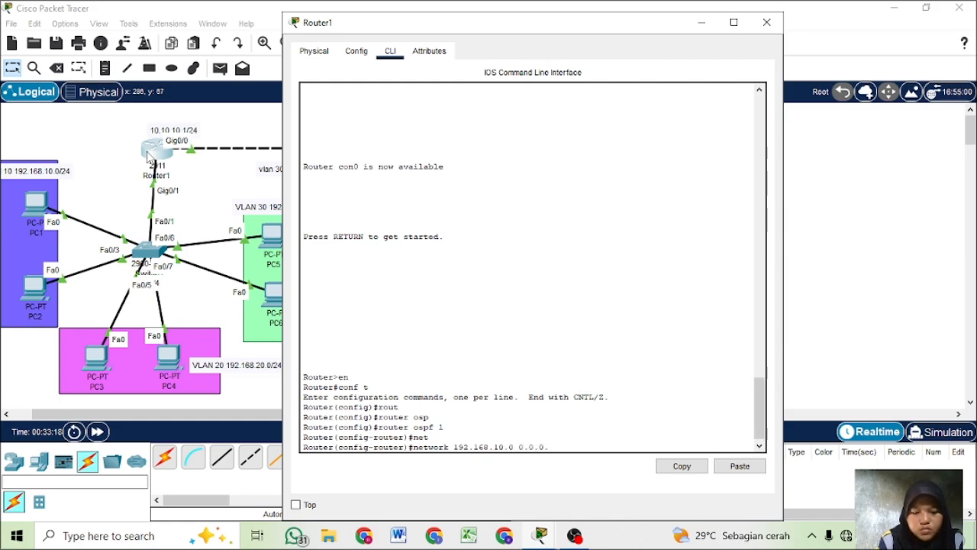
pyautogui.write('255 area 0')
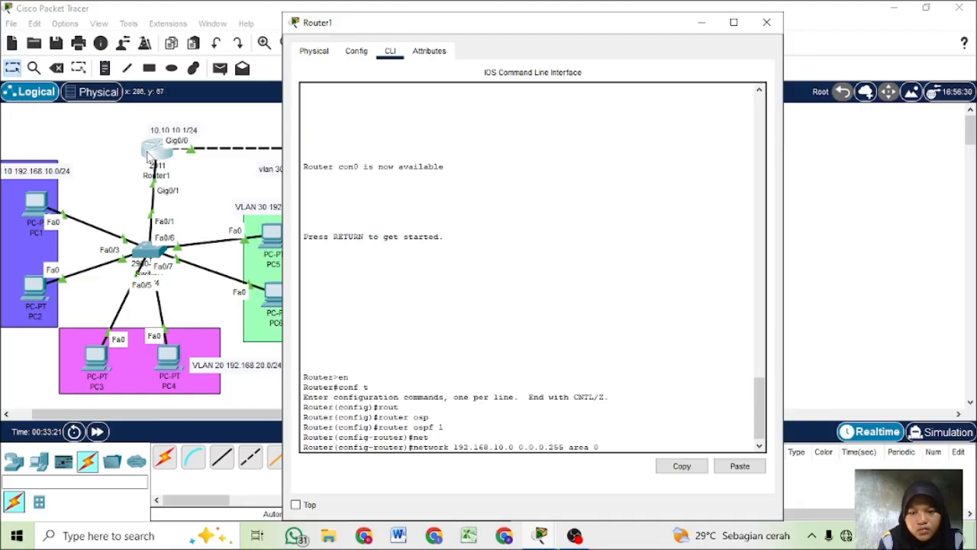
pyautogui.press('Return')
# - Add OSPF network statements for 192.168.20.0 and 192.168.30.0 with wildcard 0.0.0.255 in area 0, reusing the previous command
pyautogui.press('Up')
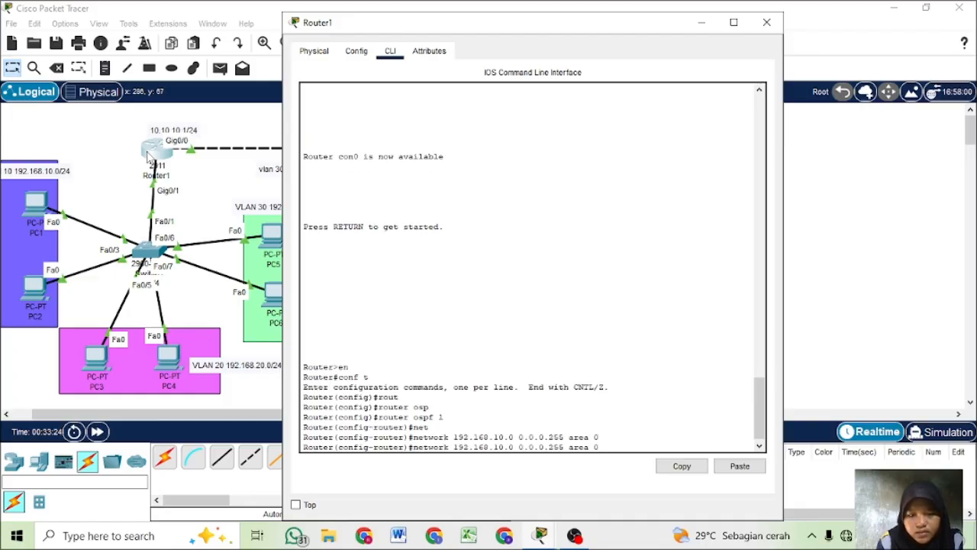
pyautogui.press('BackSpace')
pyautogui.write('2')
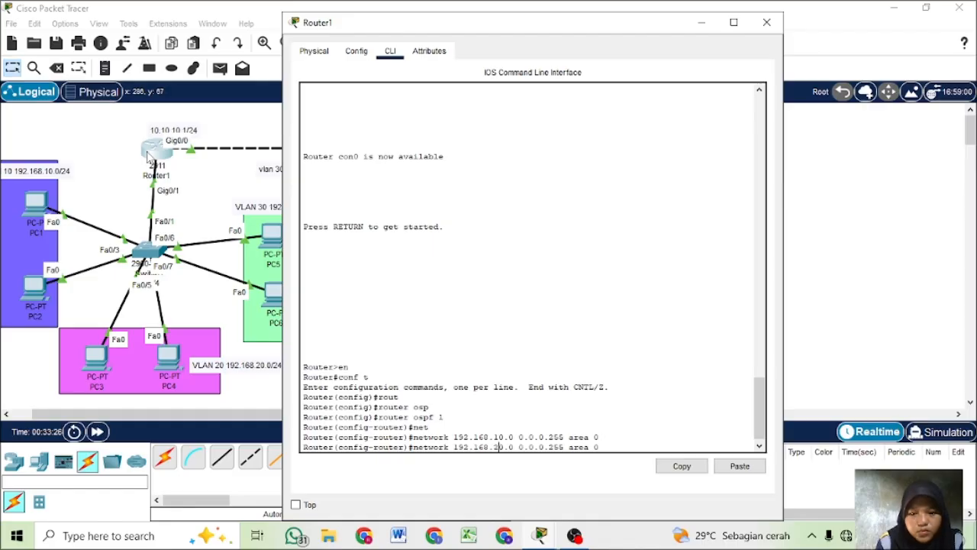
pyautogui.press('Return')
pyautogui.press('Up')
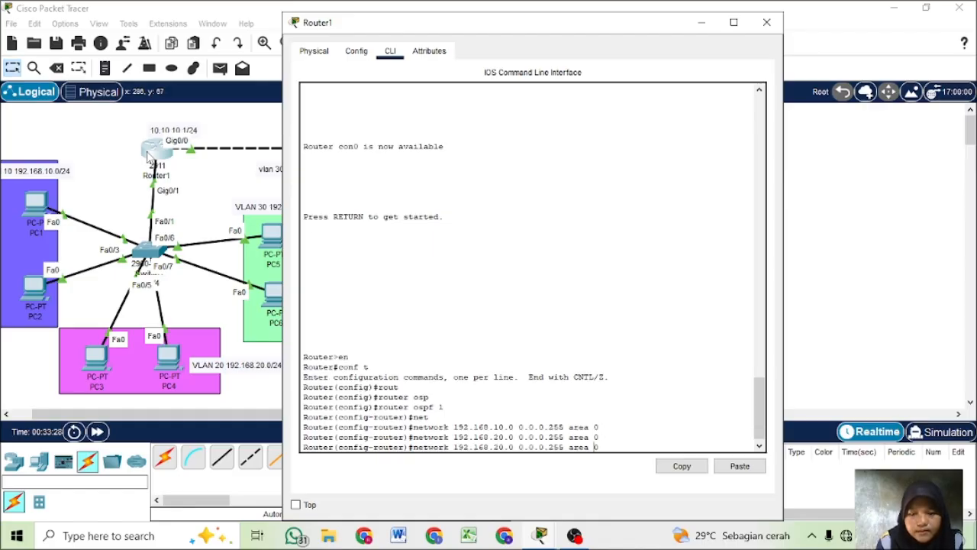
pyautogui.press('BackSpace')
pyautogui.write('3')
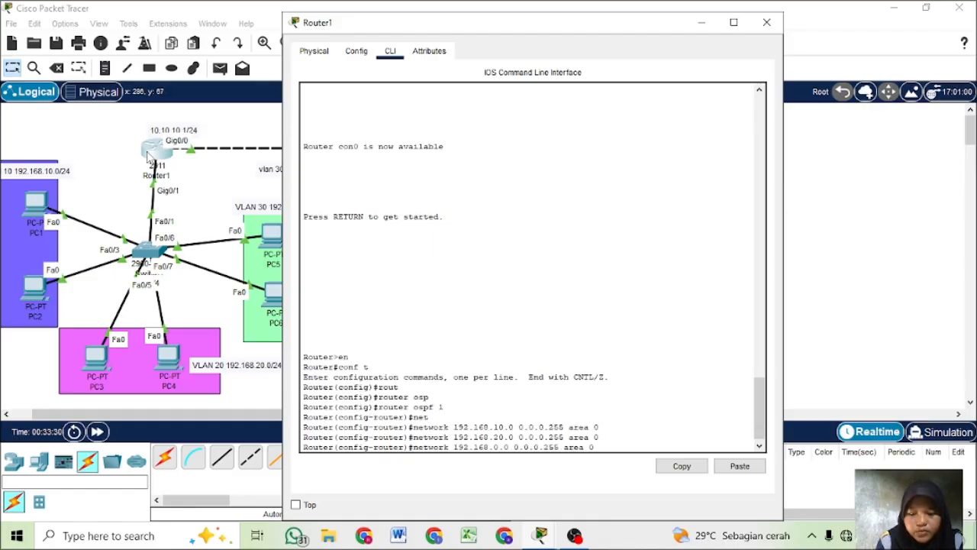
pyautogui.press('Return')
# - Advertise network 10.10.10.0 with wildcard 0.0.0.255 in area 0 under Router1's OSPF process, reusing the previous network command
pyautogui.press('Up')
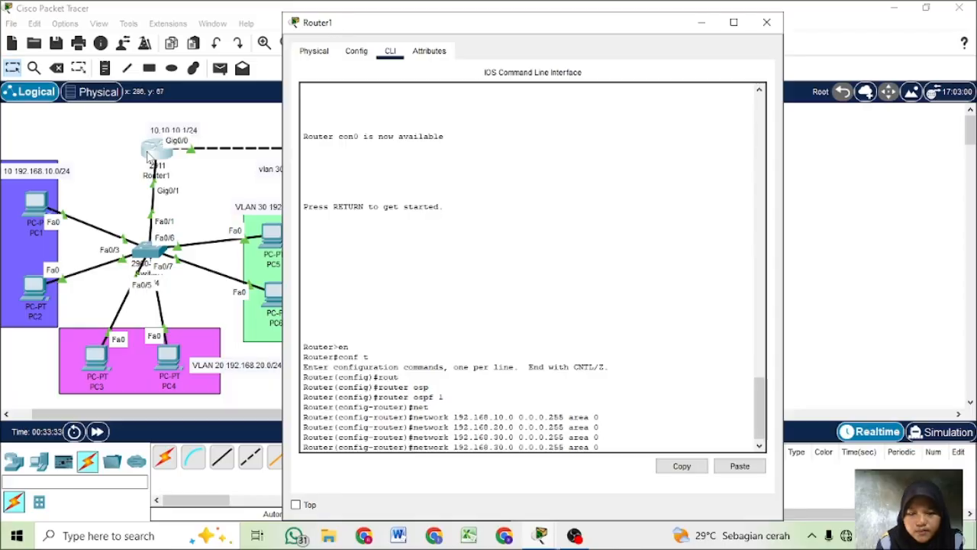
pyautogui.press('Left')
pyautogui.press('Left')
pyautogui.press('Left')
pyautogui.press('Left')
pyautogui.press('Left')
pyautogui.press('Left')
pyautogui.press('Left')
pyautogui.press('Left')
pyautogui.press('Left')
pyautogui.press('Left')
pyautogui.press('Left')
pyautogui.press('Left')
pyautogui.press('Left')
pyautogui.press('Left')
pyautogui.press('Left')
pyautogui.press('Left')
pyautogui.press('Left')
pyautogui.press('Left')
pyautogui.press('Left')
pyautogui.press('Left')
pyautogui.press('BackSpace')
pyautogui.press('BackSpace')
pyautogui.press('BackSpace')
pyautogui.press('BackSpace')
pyautogui.press('BackSpace')
pyautogui.press('BackSpace')
pyautogui.press('BackSpace')
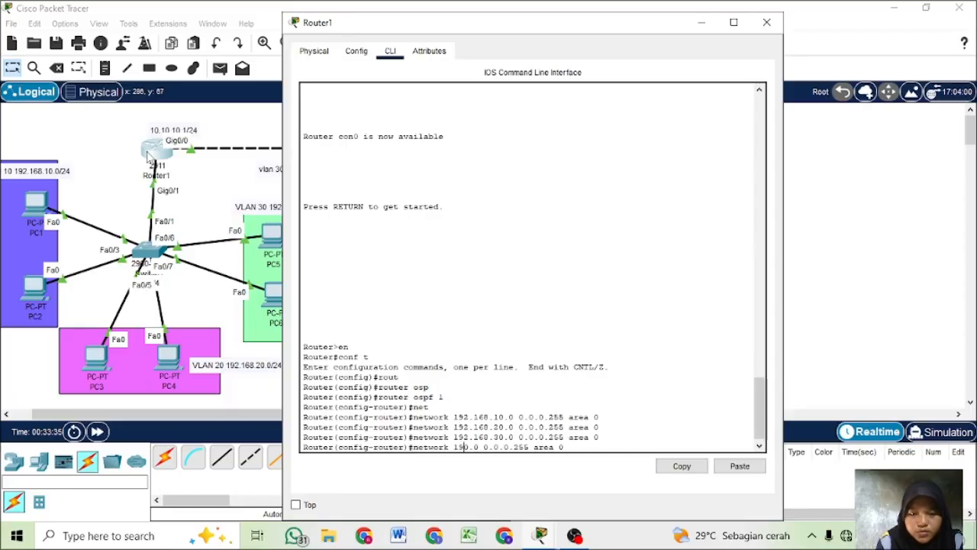
pyautogui.press('BackSpace')
pyautogui.write('0.1')
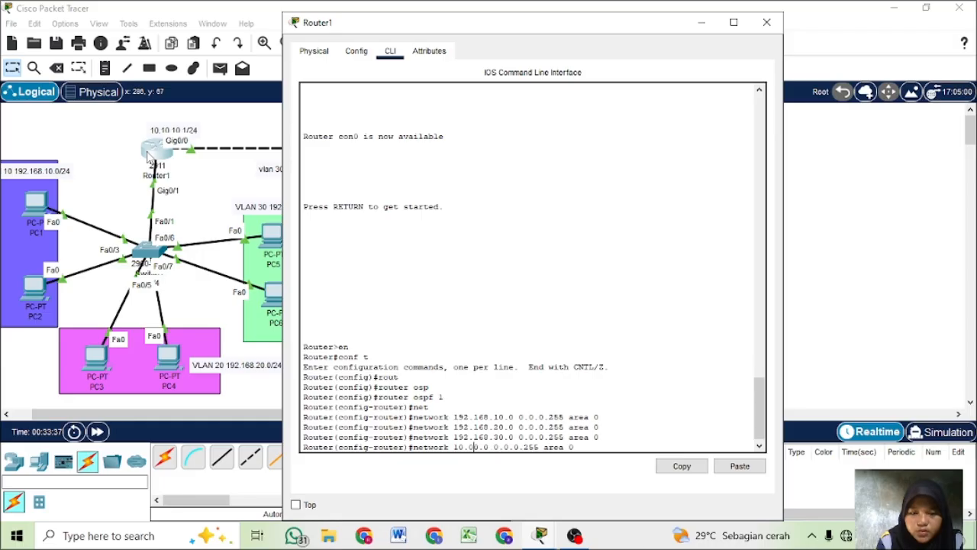
pyautogui.write('0.1')
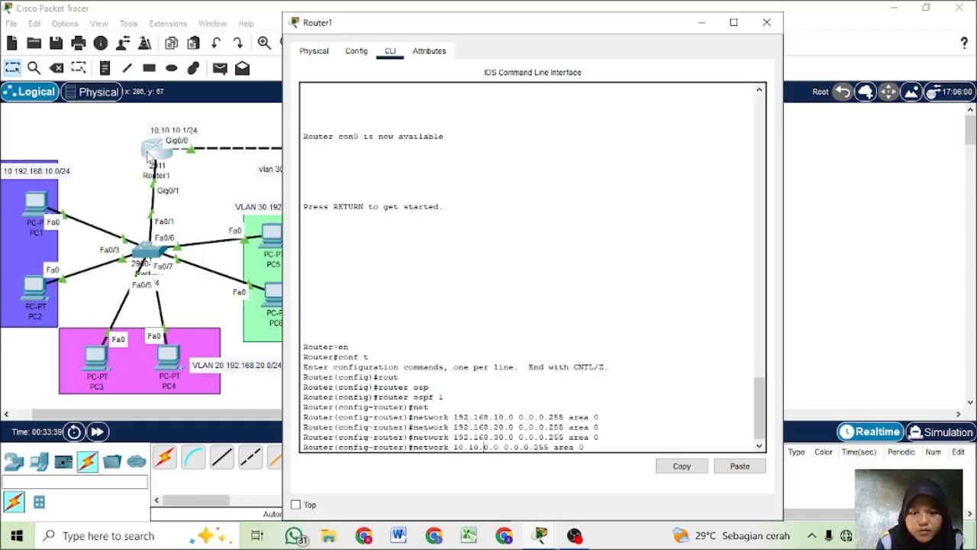
pyautogui.write('0.')
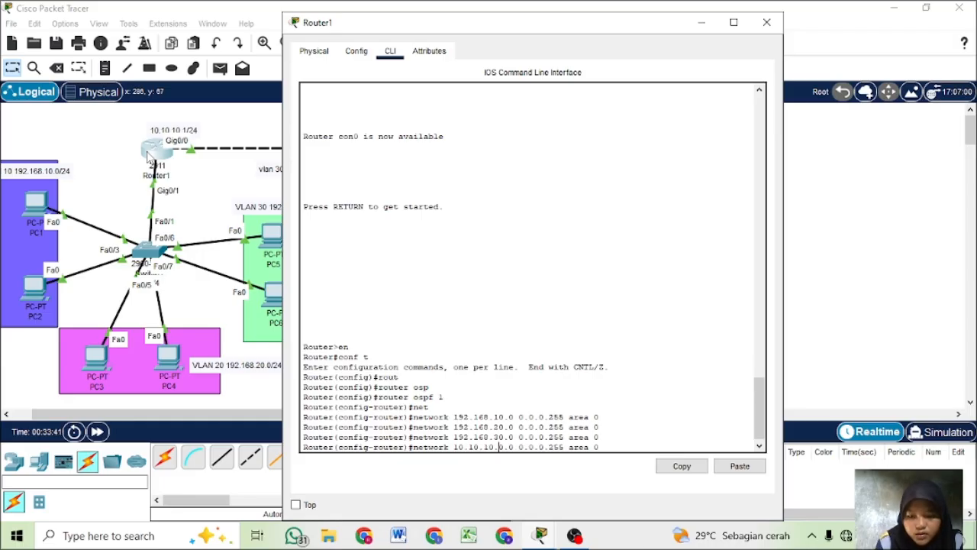
pyautogui.press('BackSpace')
pyautogui.press('BackSpace')
pyautogui.press('BackSpace')
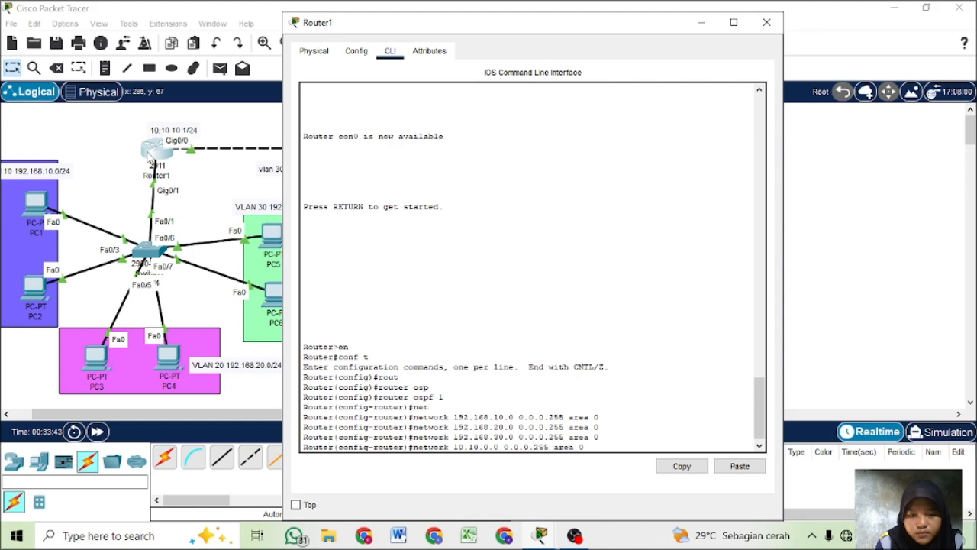
pyautogui.write('1')
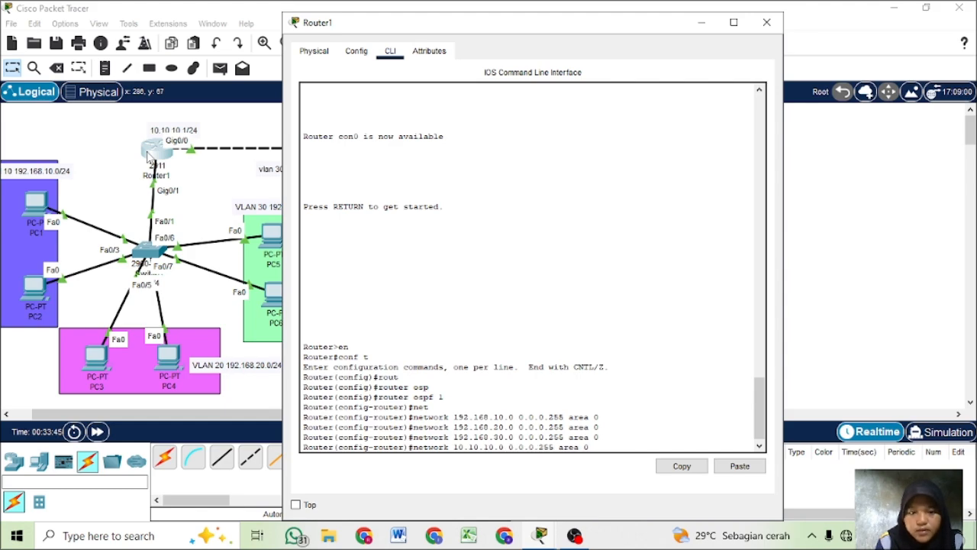
pyautogui.press('Return')
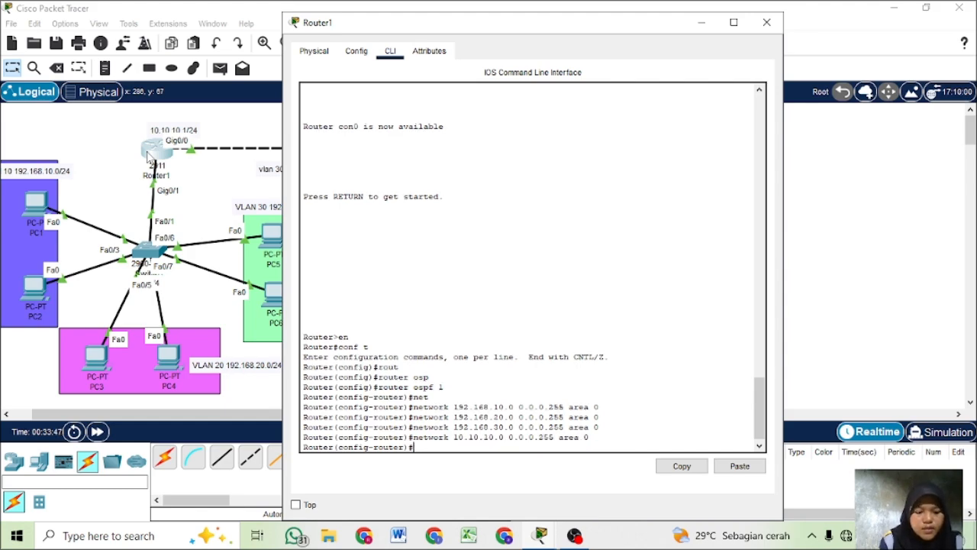
# - Display Router1's running configuration with do sh run and review the entered OSPF statements and the DHCP pools
pyautogui.write('do sh run')
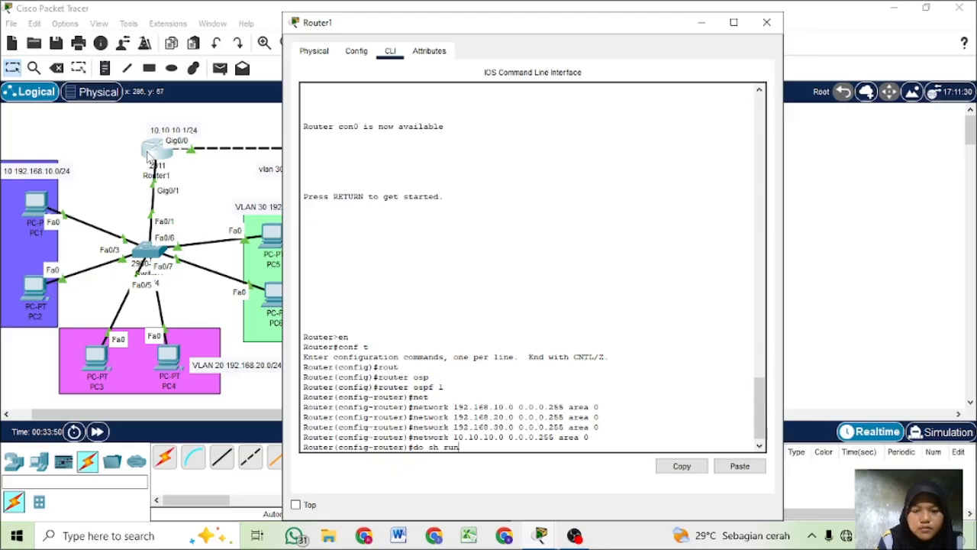
pyautogui.press('Return')
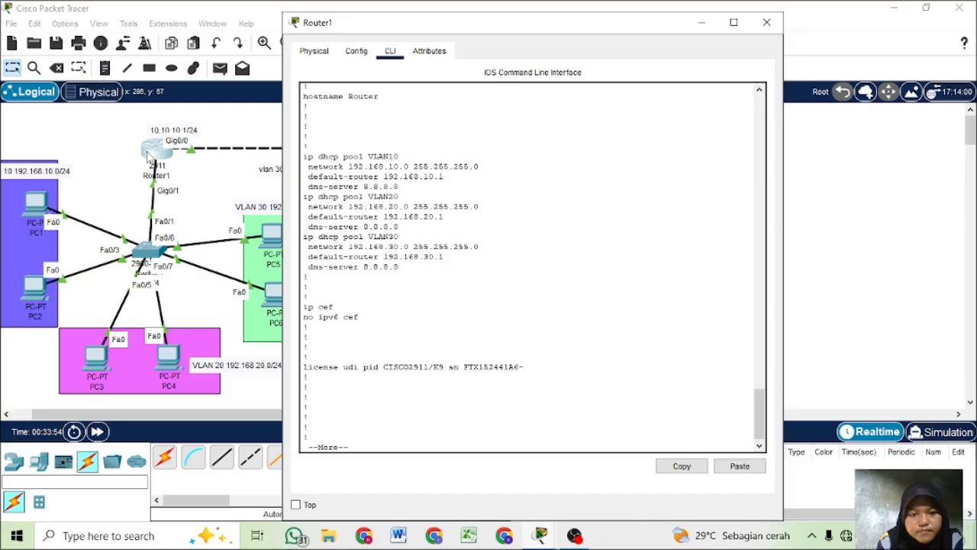
pyautogui.scroll(5, 364, 200)
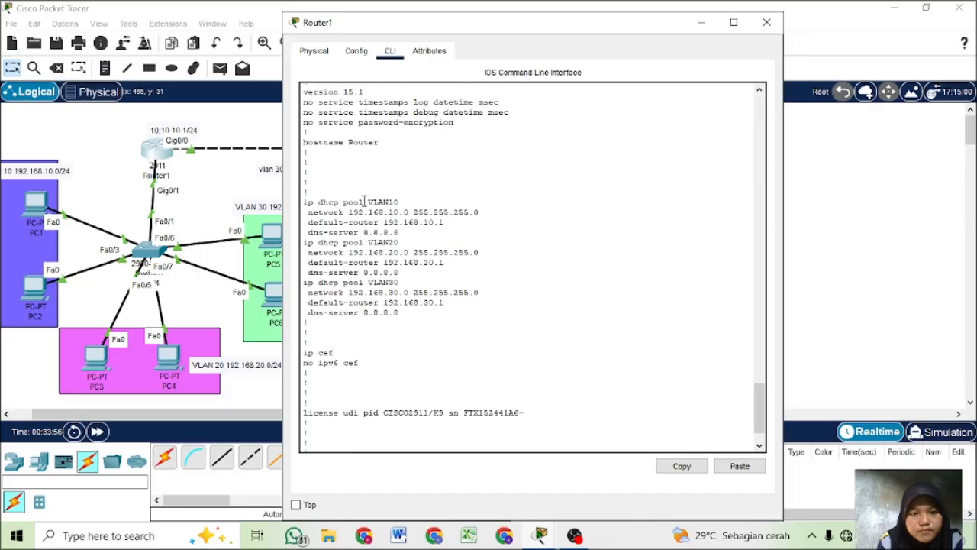
pyautogui.scroll(3, 365, 201)
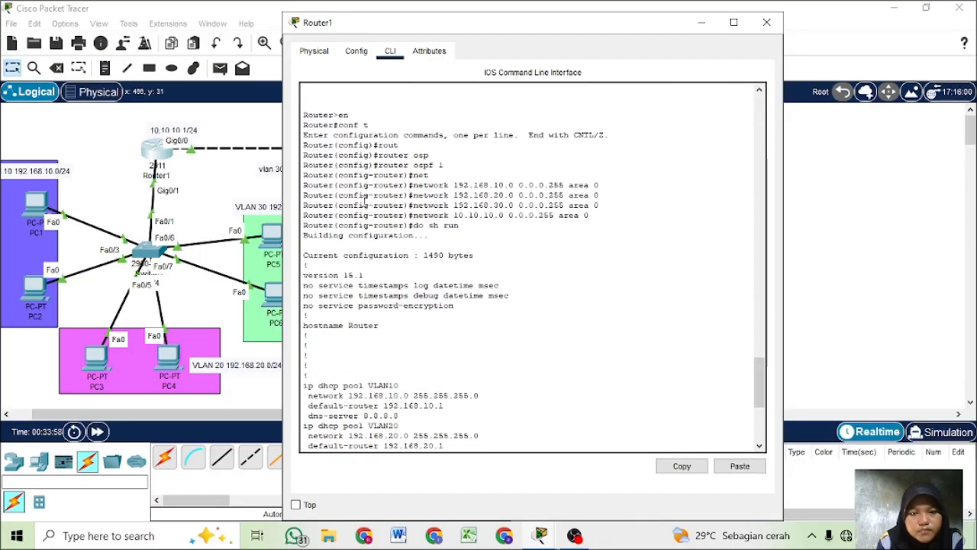
pyautogui.scroll(-3, 365, 201)
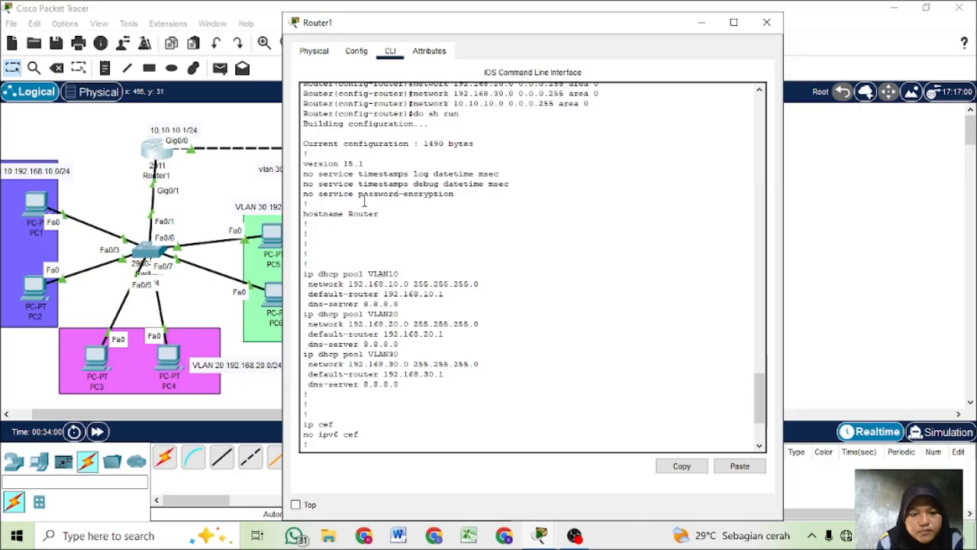
pyautogui.scroll(-1, 365, 200)
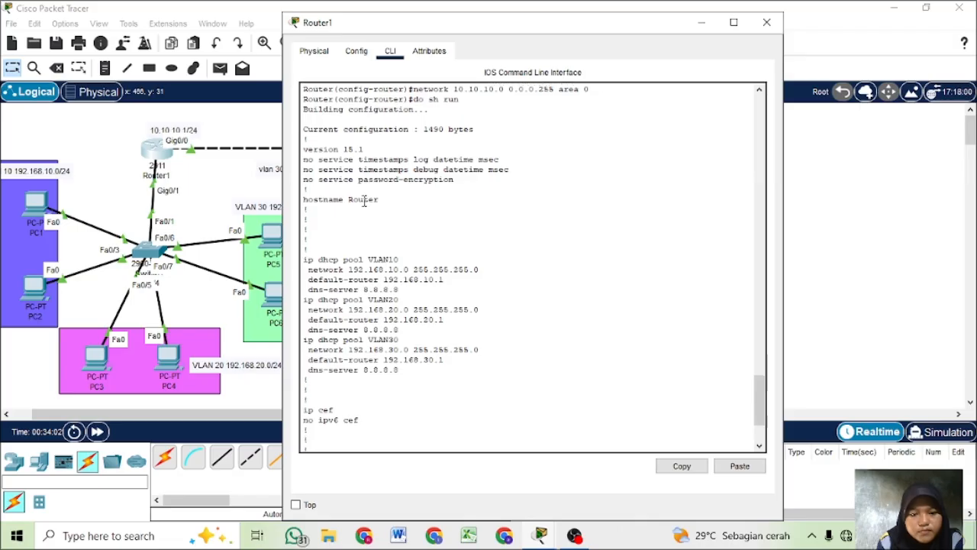
pyautogui.scroll(-4, 365, 201)
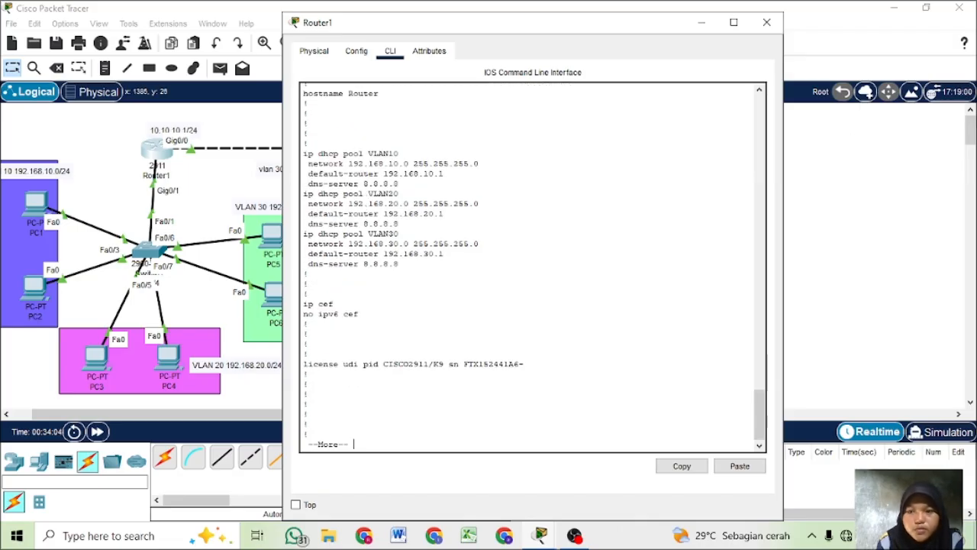
# - Open Router2's command line, exit interface configuration mode and start OSPF routing process 1 with router ospf 1
pyautogui.click(935, 153)
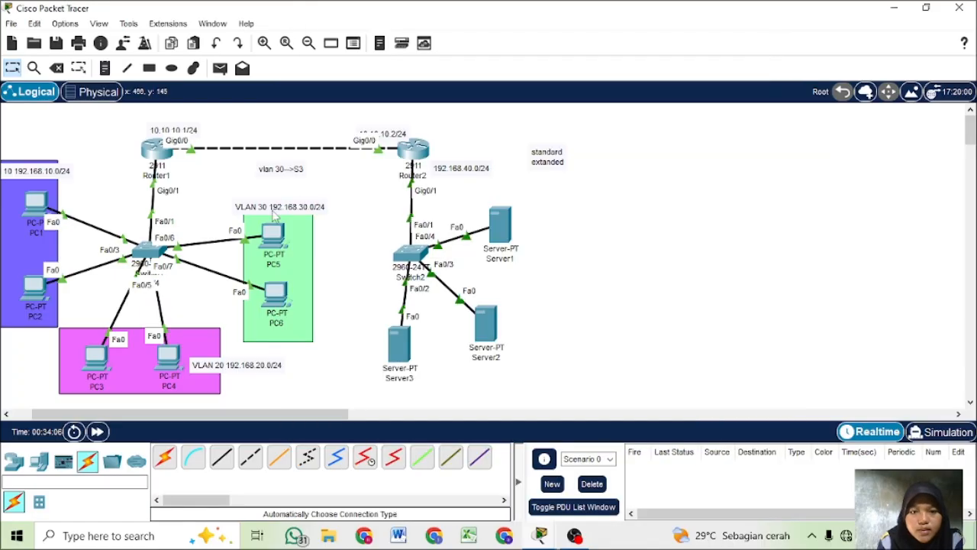
pyautogui.click(412, 149)
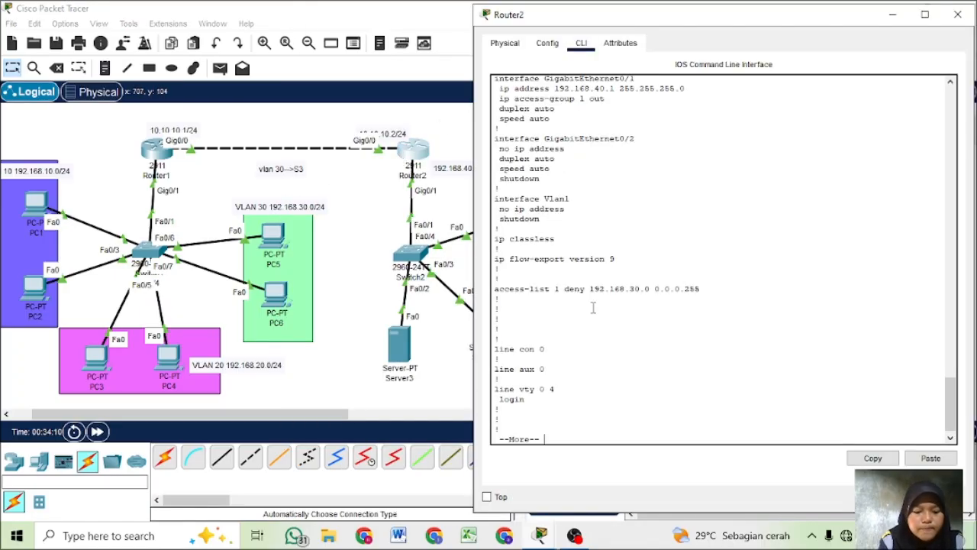
pyautogui.press('space')
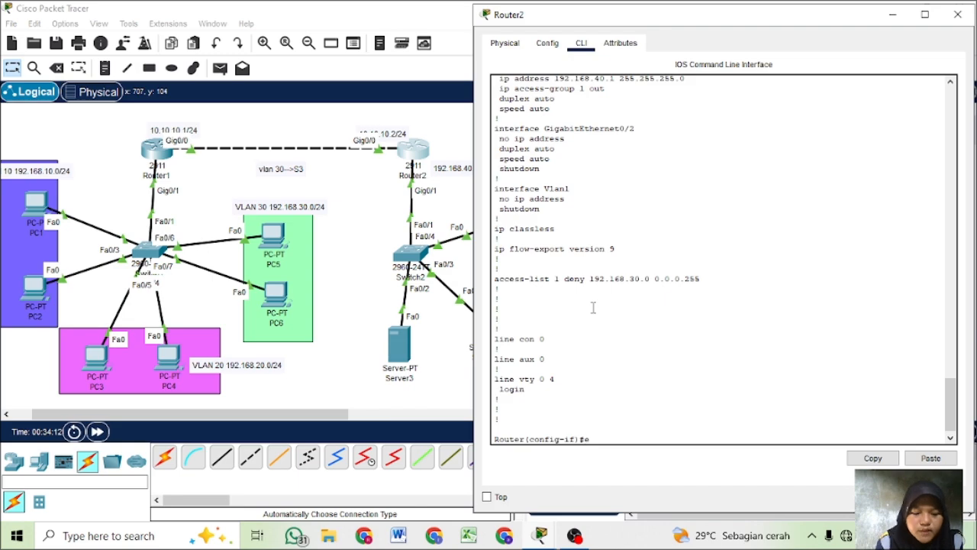
pyautogui.write('ex')
pyautogui.press('Return')
pyautogui.write('router')
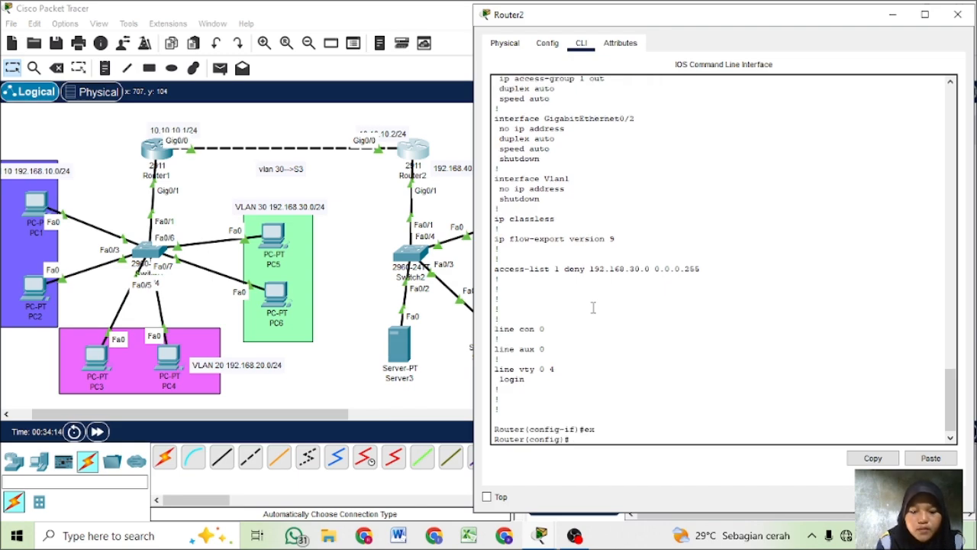
pyautogui.write(' osp')
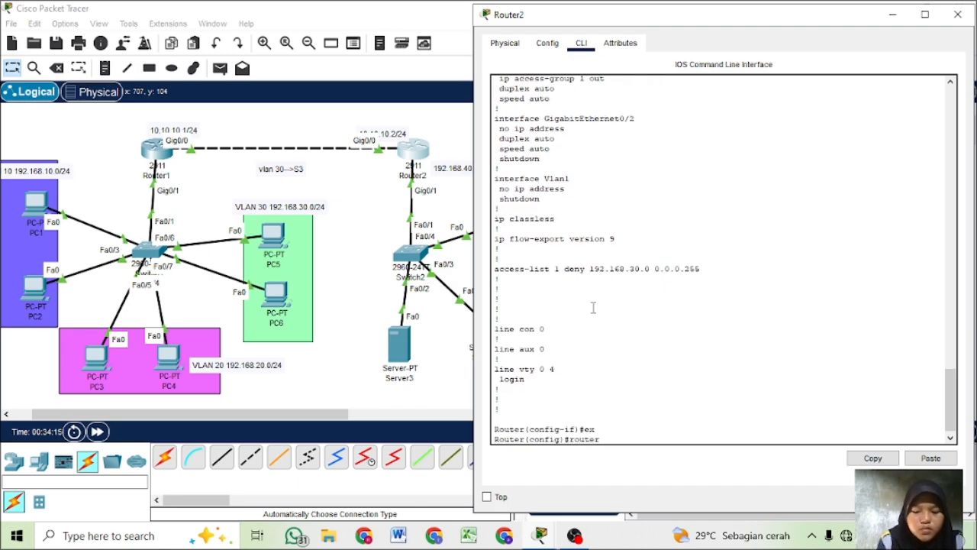
pyautogui.press('Tab')
pyautogui.write('1')
pyautogui.press('Return')
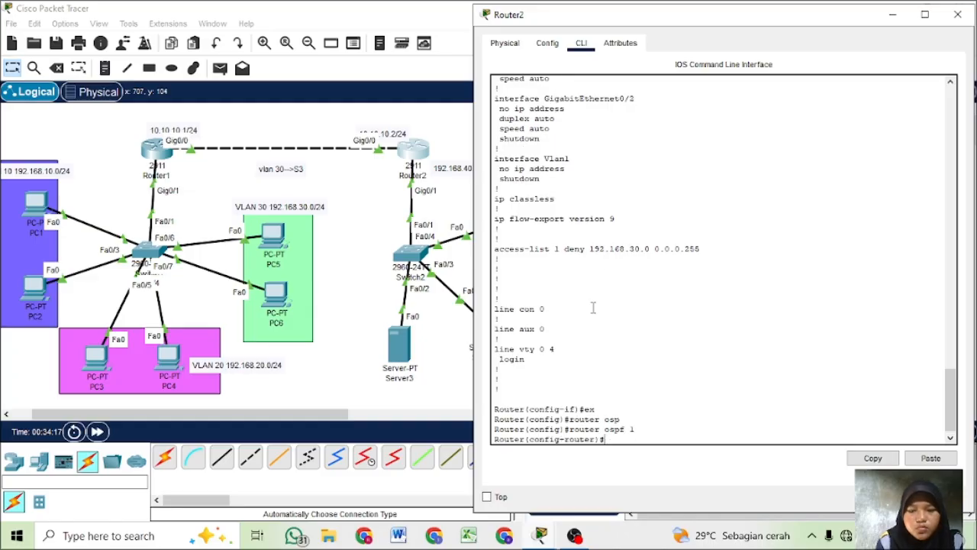
# - Try to advertise network 192.168.40.0 with mask 255.255.255.0 and no area under Router2's OSPF process
pyautogui.write('net')
pyautogui.press('Tab')
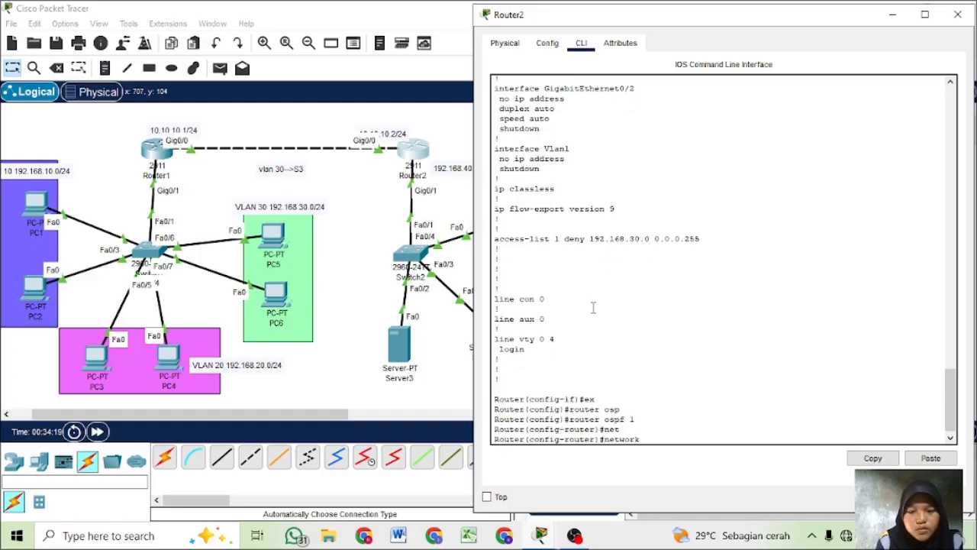
pyautogui.write('1')
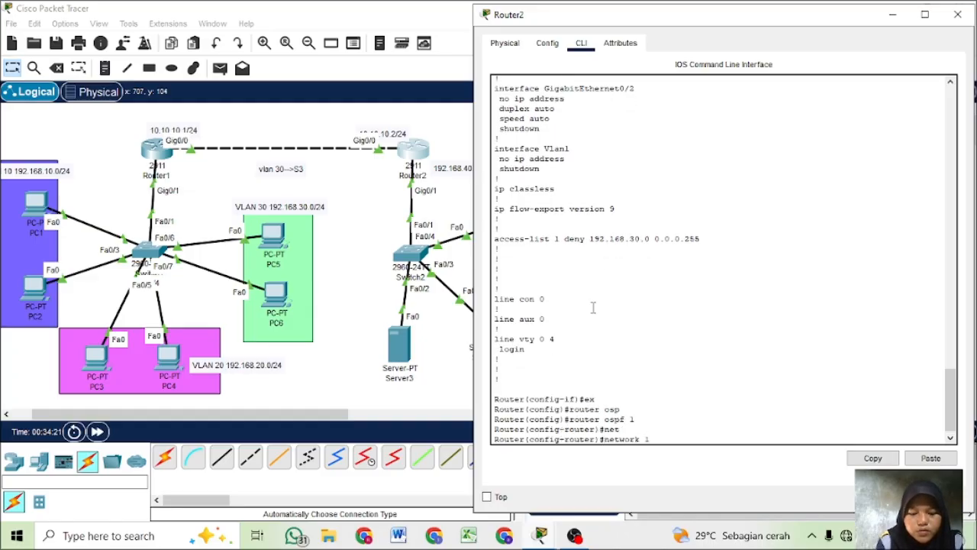
pyautogui.write('92.168.0.')
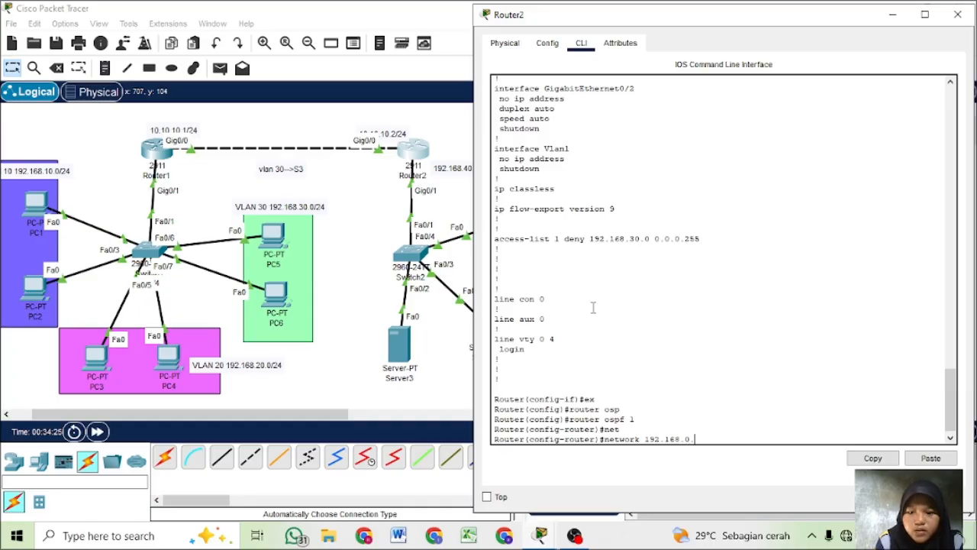
pyautogui.press('BackSpace')
pyautogui.press('BackSpace')
pyautogui.write('40')
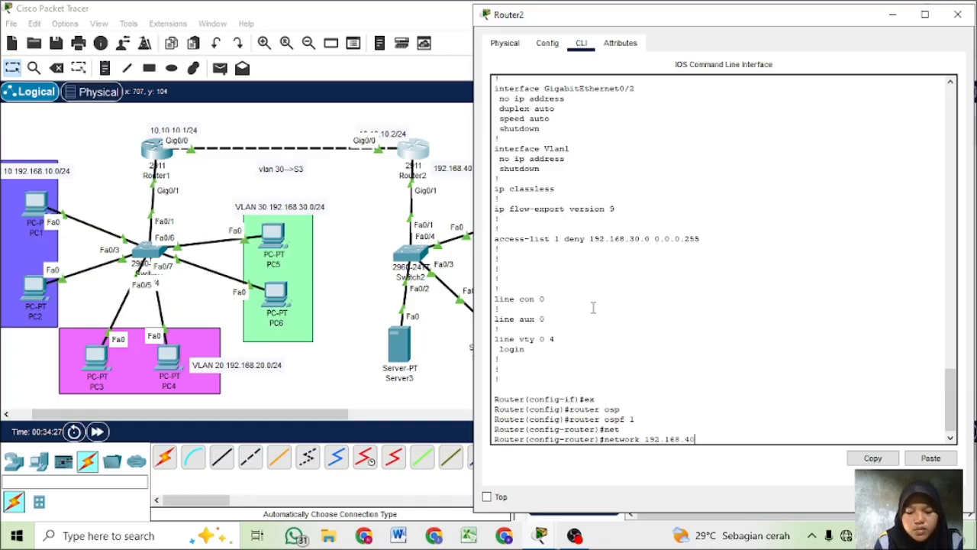
pyautogui.write('.0 255')
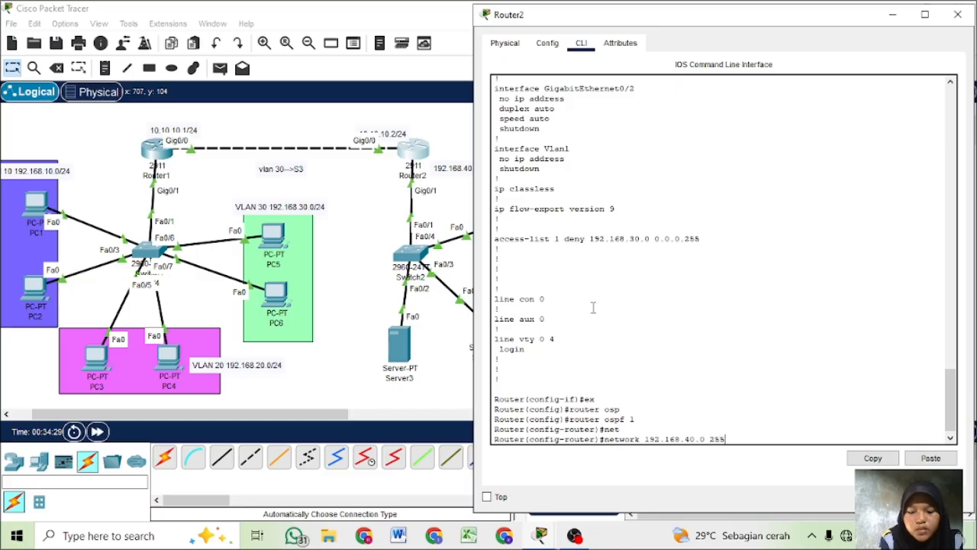
pyautogui.write('.25')
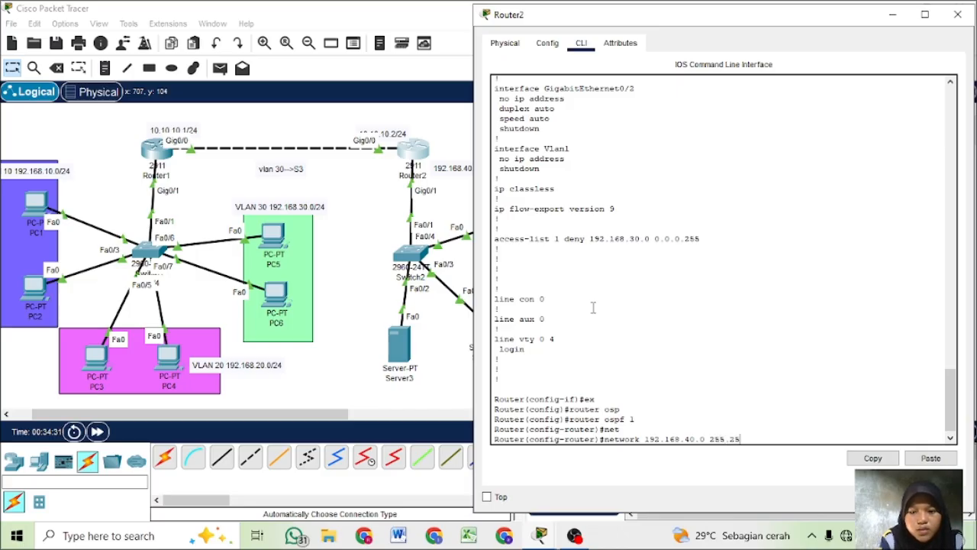
pyautogui.write('5.25..')
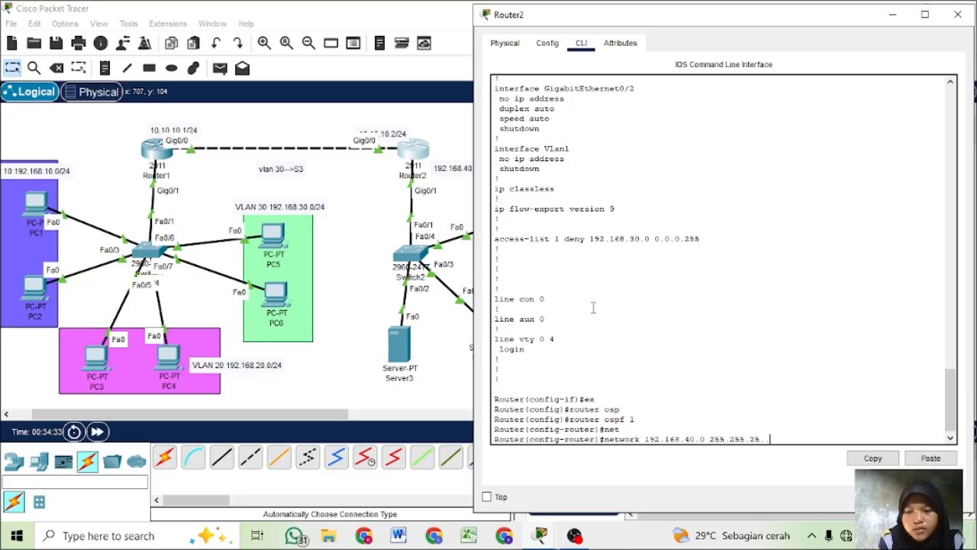
pyautogui.press('BackSpace')
pyautogui.press('BackSpace')
pyautogui.write('.')
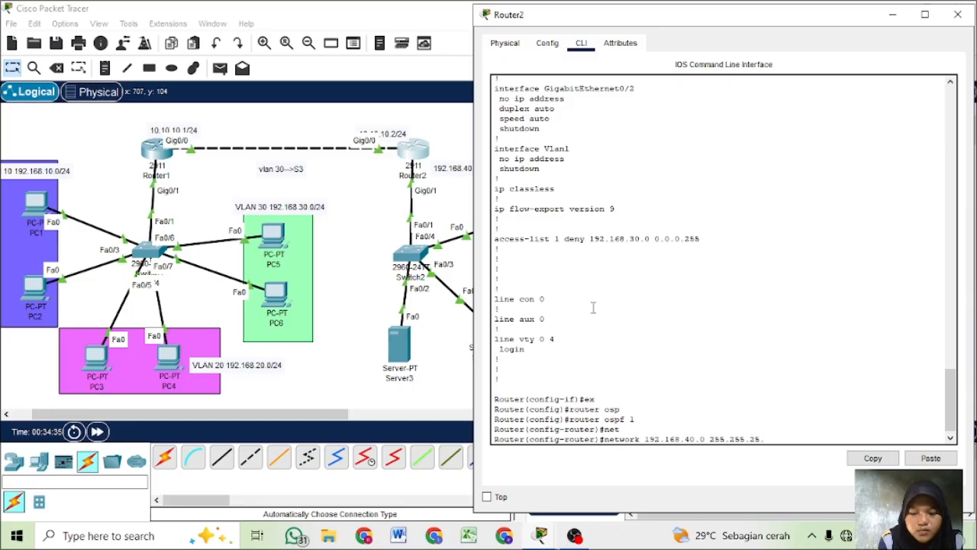
pyautogui.press('BackSpace')
pyautogui.write('5.0')
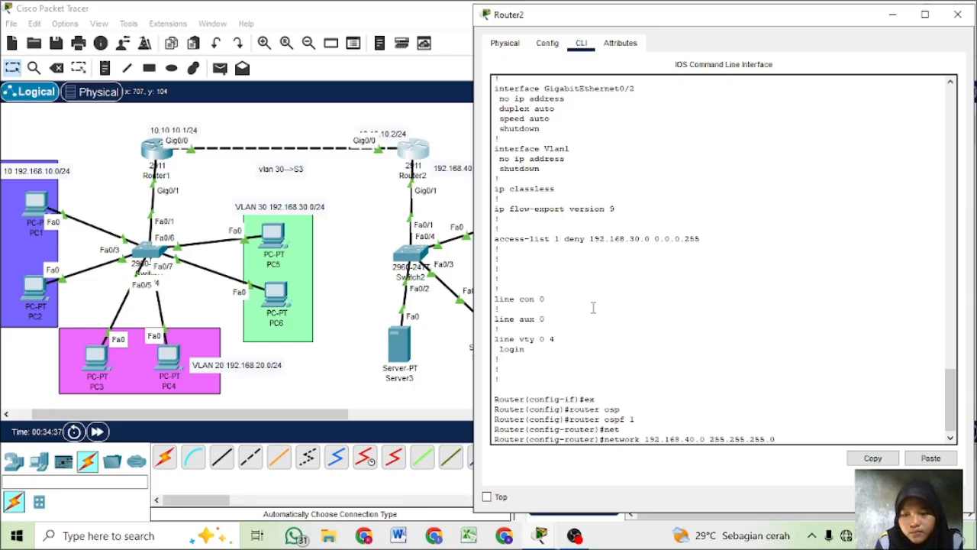
pyautogui.press('Return')
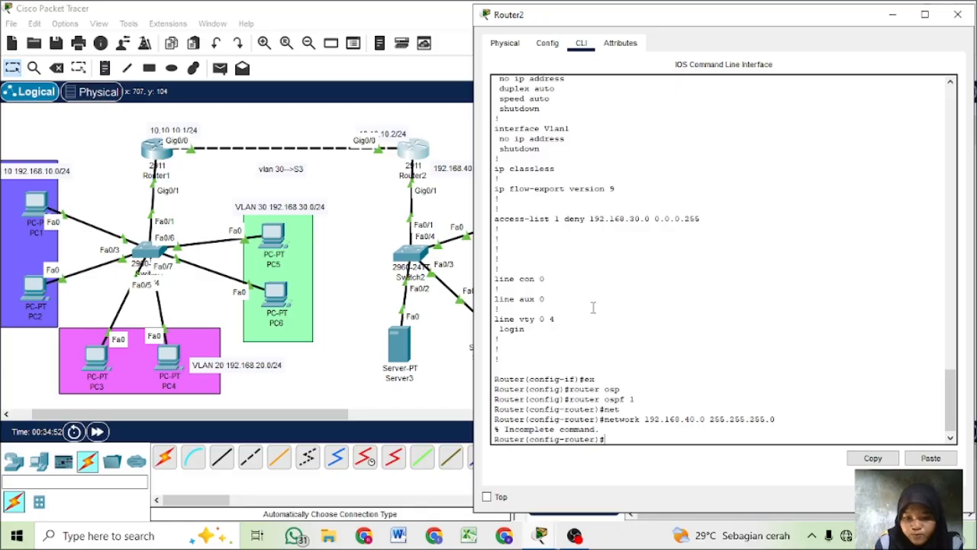
# - Advertise network 192.168.40.0 with wildcard 0.0.0.255 in area 0 under Router2's OSPF process, correcting the previous network command
pyautogui.press('Up')
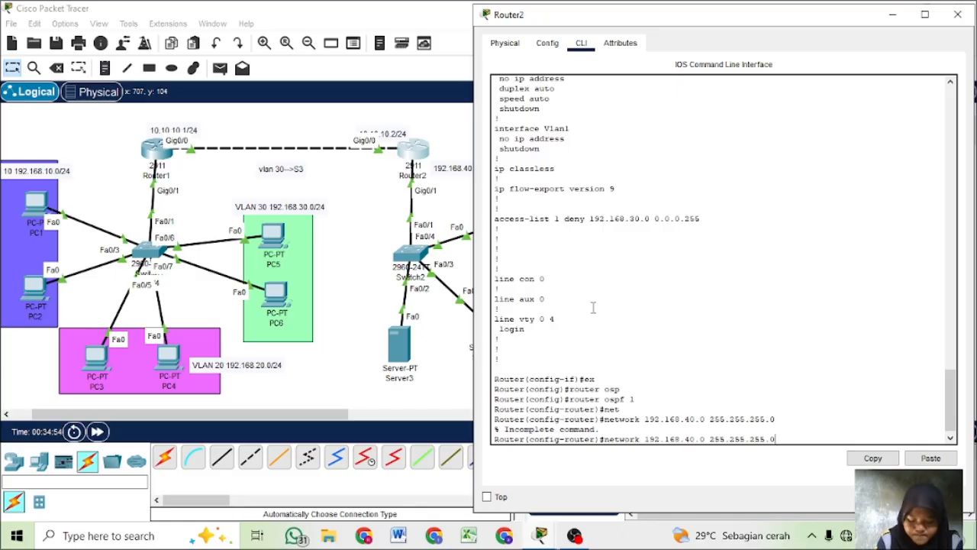
pyautogui.press('BackSpace')
pyautogui.press('BackSpace')
pyautogui.press('BackSpace')
pyautogui.press('BackSpace')
pyautogui.press('BackSpace')
pyautogui.press('BackSpace')
pyautogui.press('BackSpace')
pyautogui.press('BackSpace')
pyautogui.press('BackSpace')
pyautogui.press('BackSpace')
pyautogui.press('BackSpace')
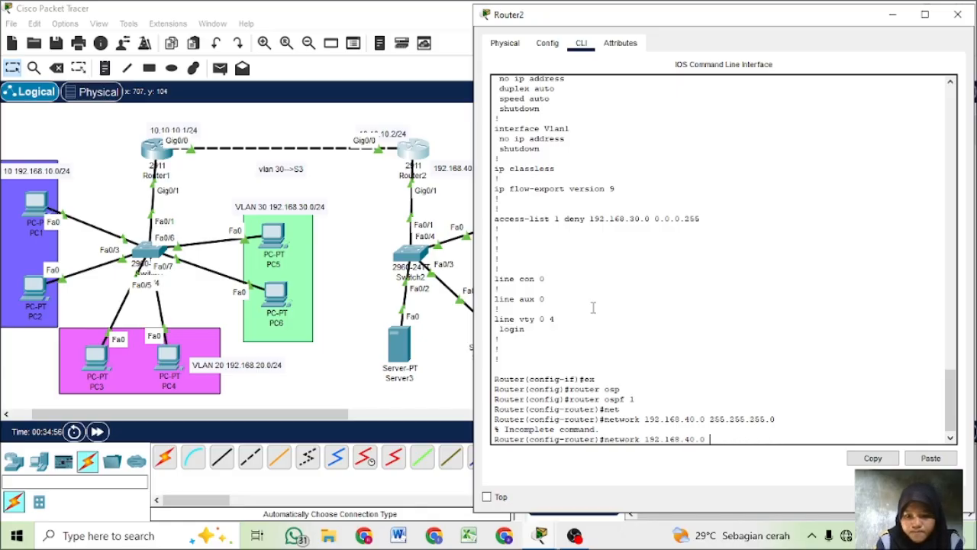
pyautogui.write('0/')
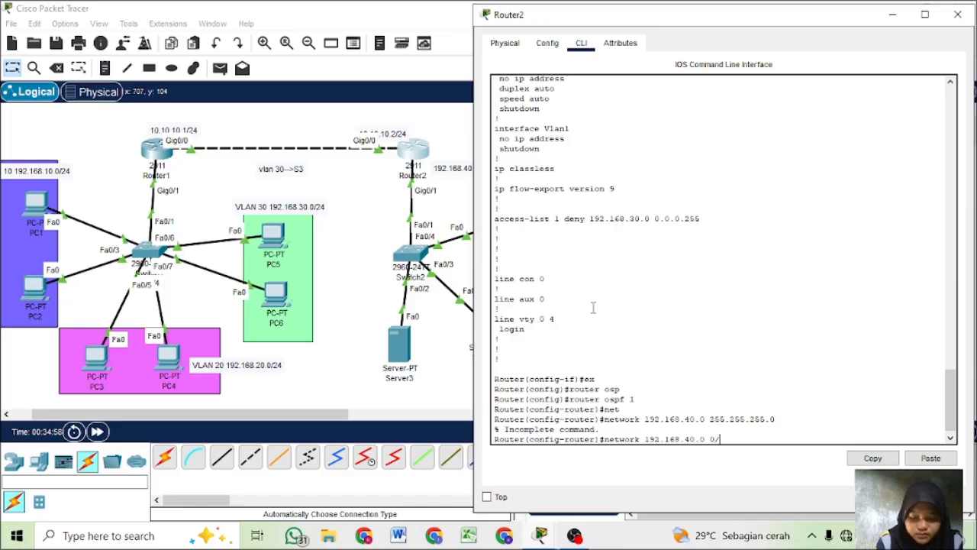
pyautogui.press('BackSpace')
pyautogui.write('.')
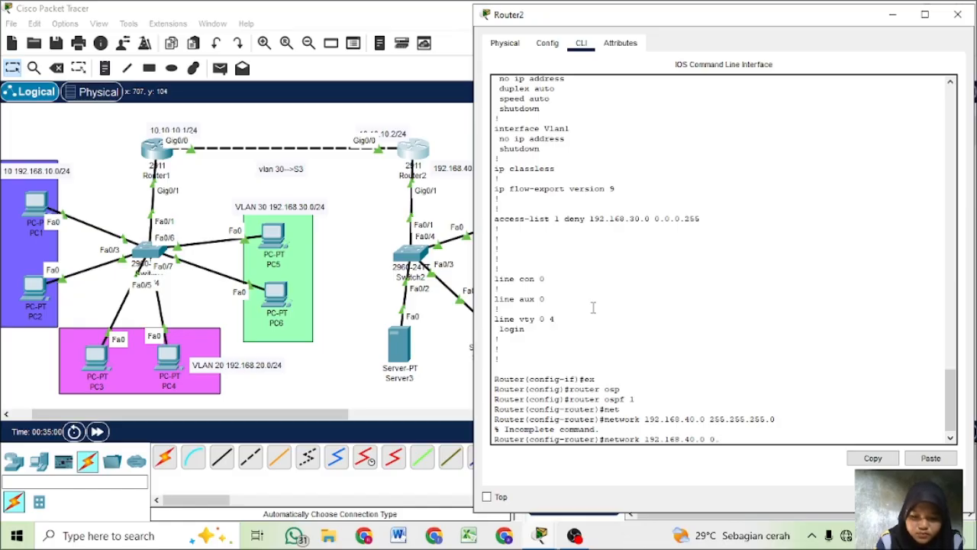
pyautogui.write('0.0.')
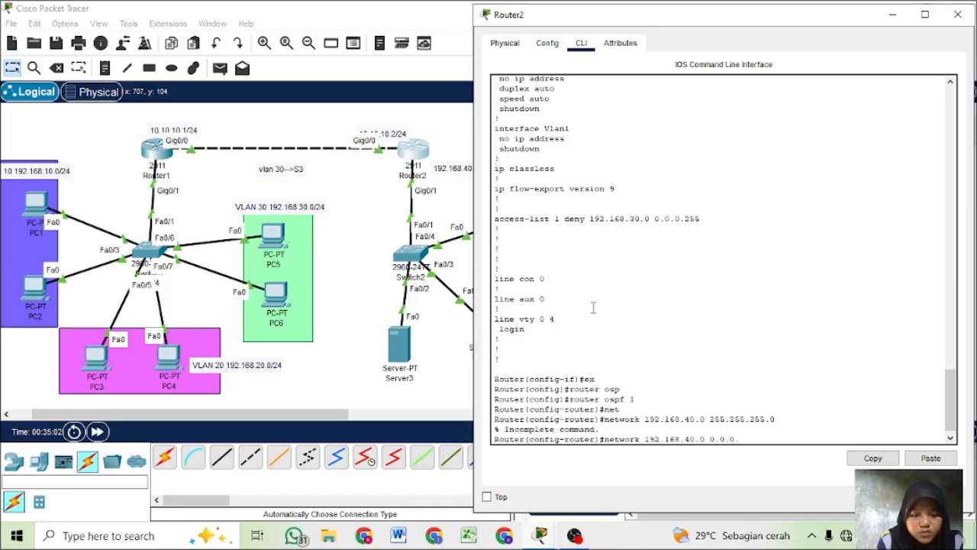
pyautogui.write('255 area')
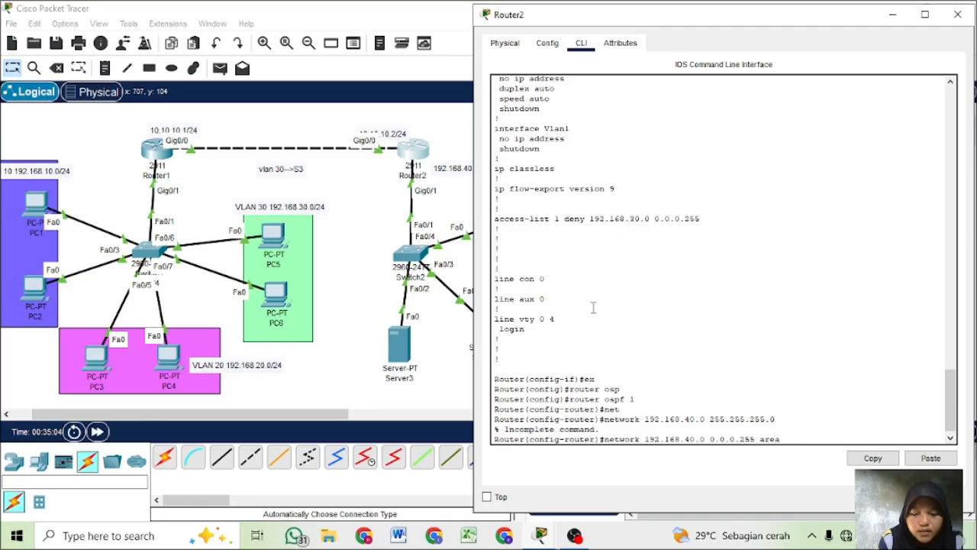
pyautogui.write('0')
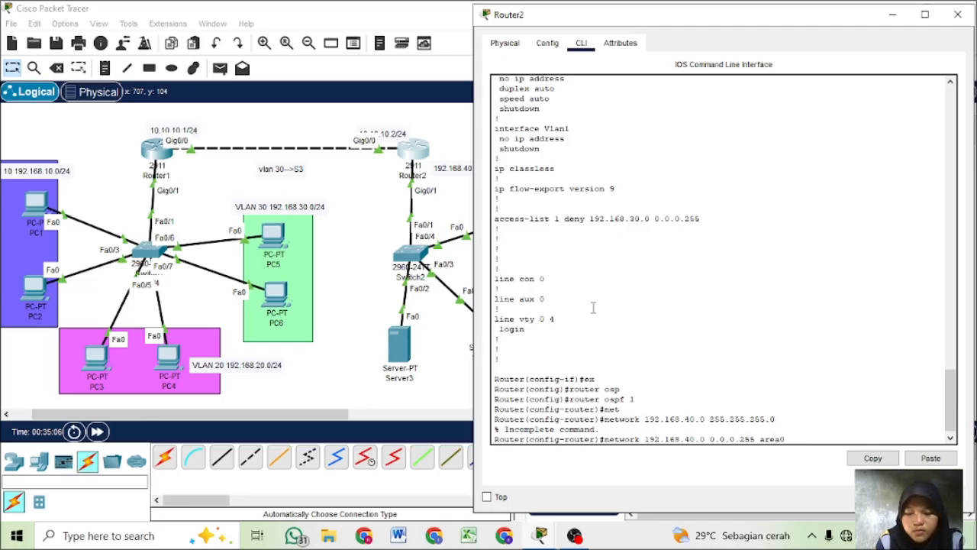
pyautogui.write('0')
pyautogui.press('Return')
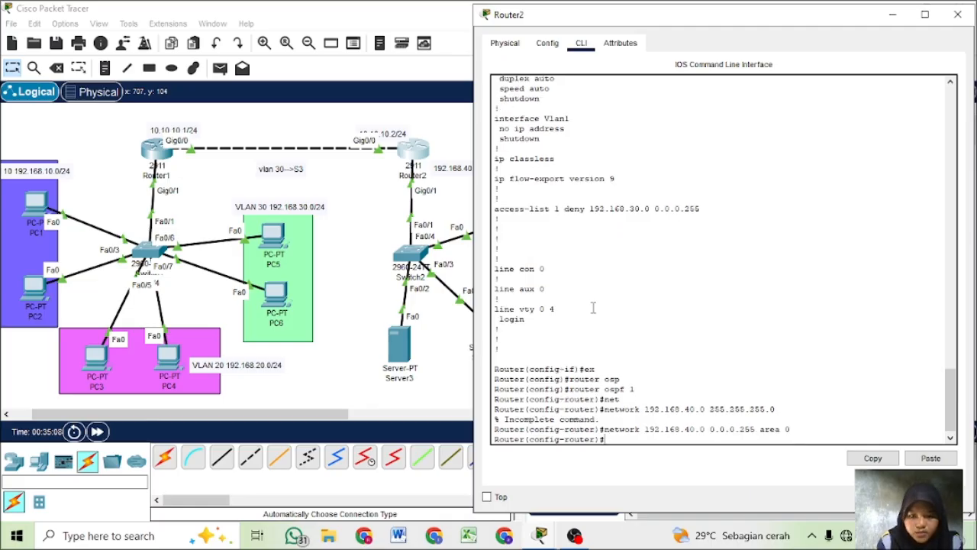
# - Advertise network 10.10.10.0 with wildcard 0.0.0.255 in area 0 under Router2's OSPF process, reusing the previous network command
pyautogui.press('Up')
pyautogui.press('Left')
pyautogui.press('Left')
pyautogui.press('Left')
pyautogui.press('Left')
pyautogui.press('Left')
pyautogui.press('Left')
pyautogui.press('Left')
pyautogui.press('Left')
pyautogui.press('Left')
pyautogui.press('Left')
pyautogui.press('Left')
pyautogui.press('Left')
pyautogui.press('Left')
pyautogui.press('Left')
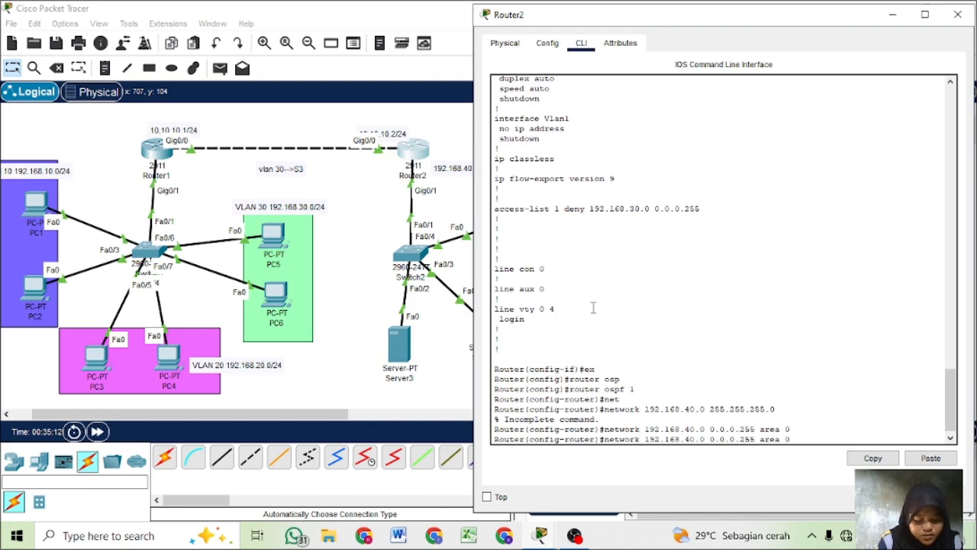
pyautogui.press('BackSpace')
pyautogui.press('BackSpace')
pyautogui.press('BackSpace')
pyautogui.press('BackSpace')
pyautogui.press('BackSpace')
pyautogui.press('BackSpace')
pyautogui.press('BackSpace')
pyautogui.press('BackSpace')
pyautogui.press('BackSpace')
pyautogui.press('BackSpace')
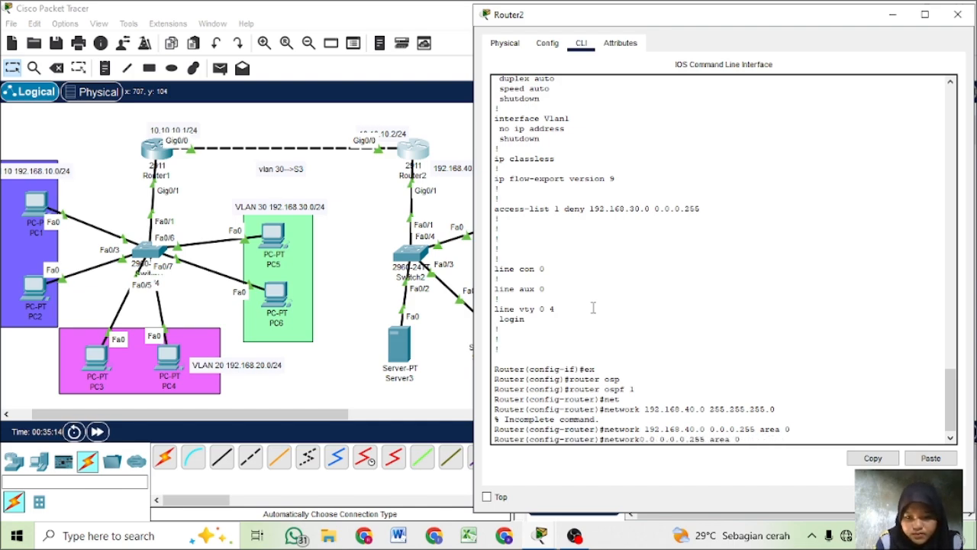
pyautogui.write('10.10.1')
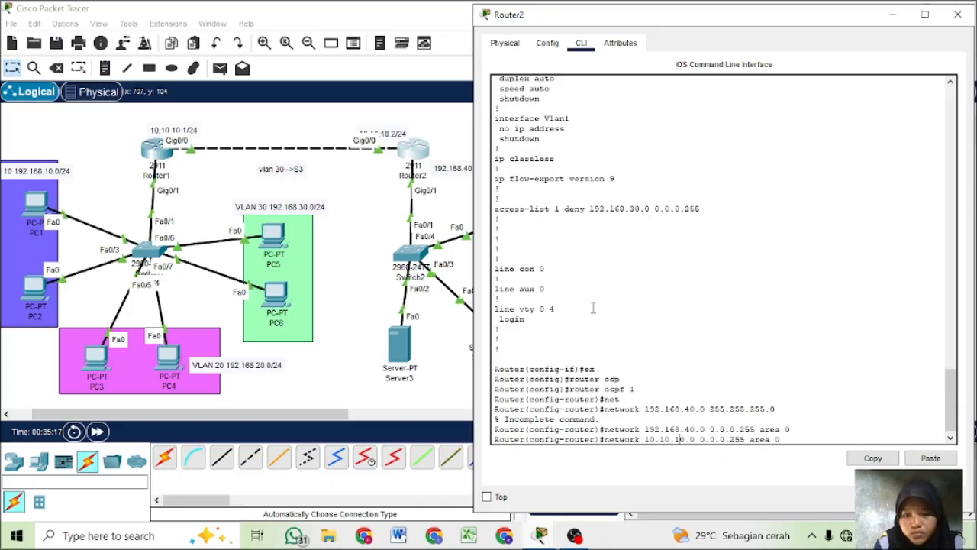
pyautogui.press('Return')
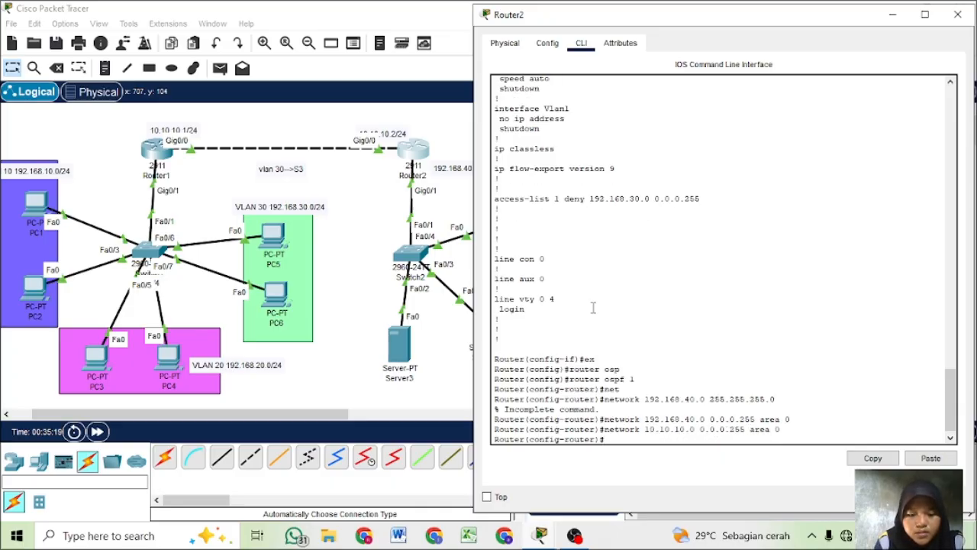
# - Display Router2's running configuration with do sh run and review its interface, OSPF and access list entries
pyautogui.write('do sh run')
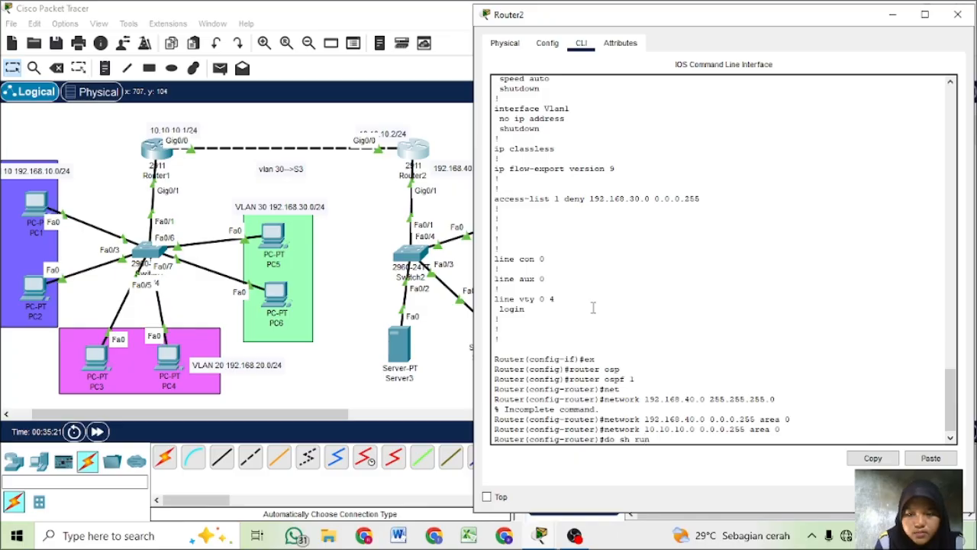
pyautogui.press('Return')
pyautogui.press('space')
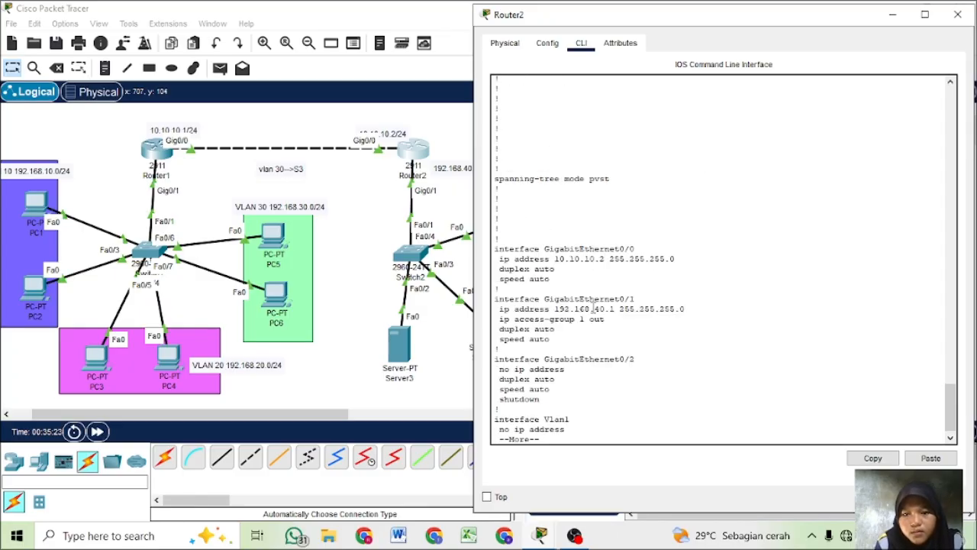
pyautogui.press('space')
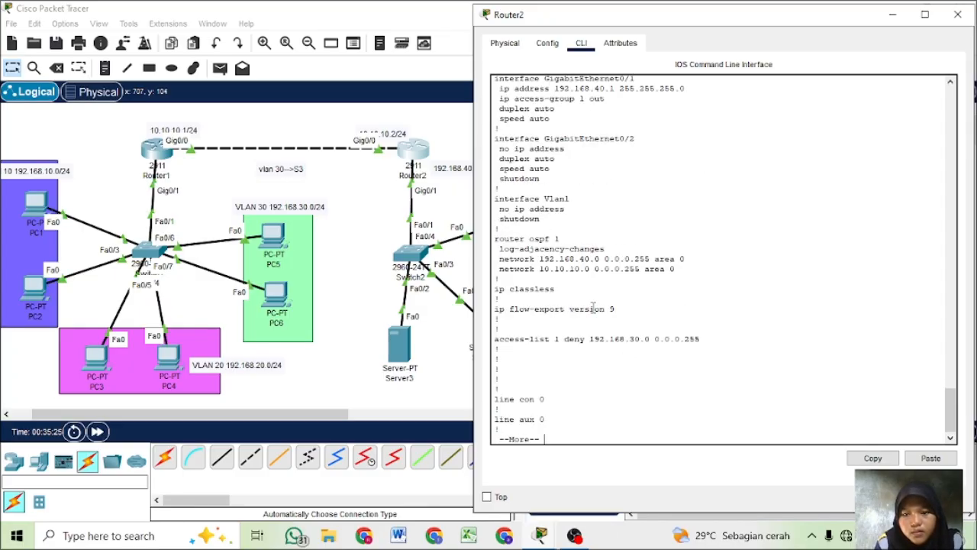
# - Switch to Router1's command line and abort the paged running configuration output to return to the OSPF configuration prompt
pyautogui.click(365, 233)
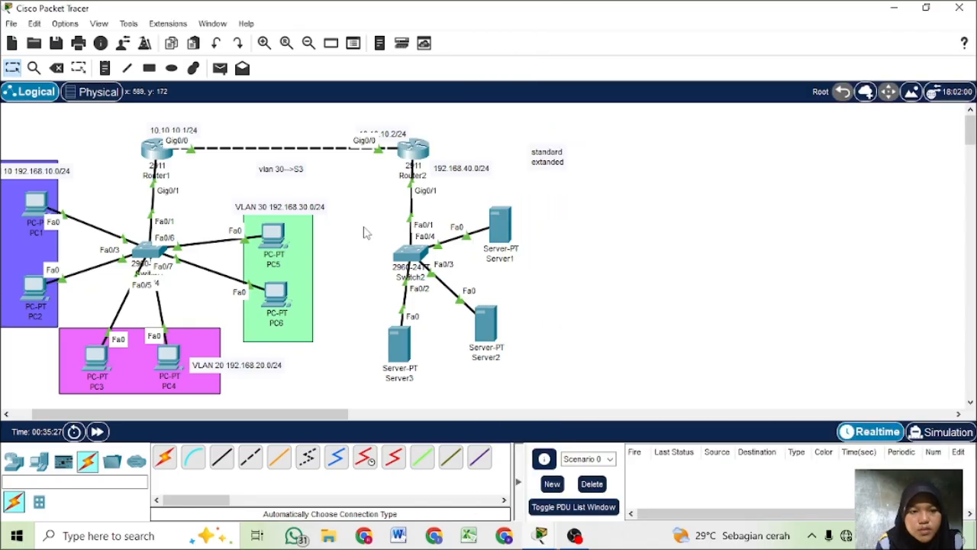
pyautogui.click(169, 159)
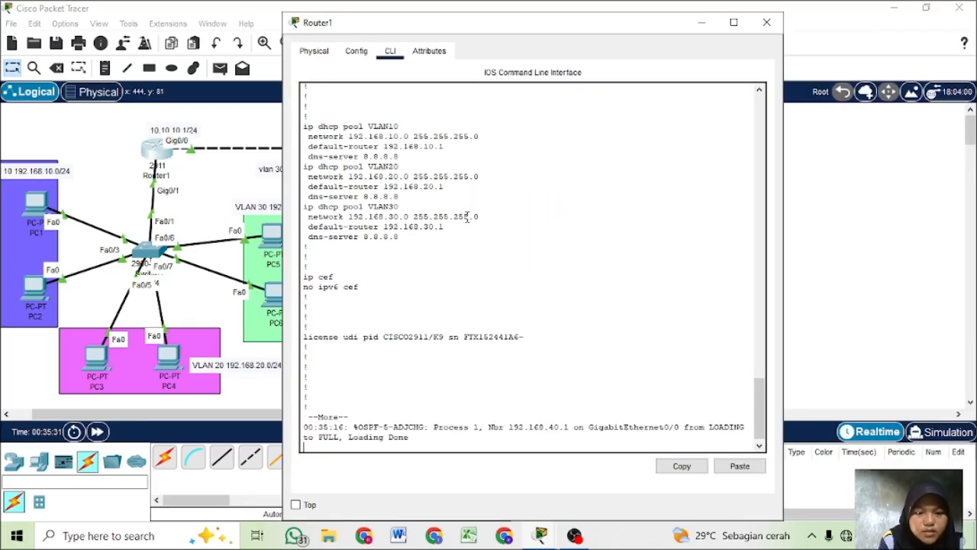
pyautogui.hotkey('ctrl', 'c')
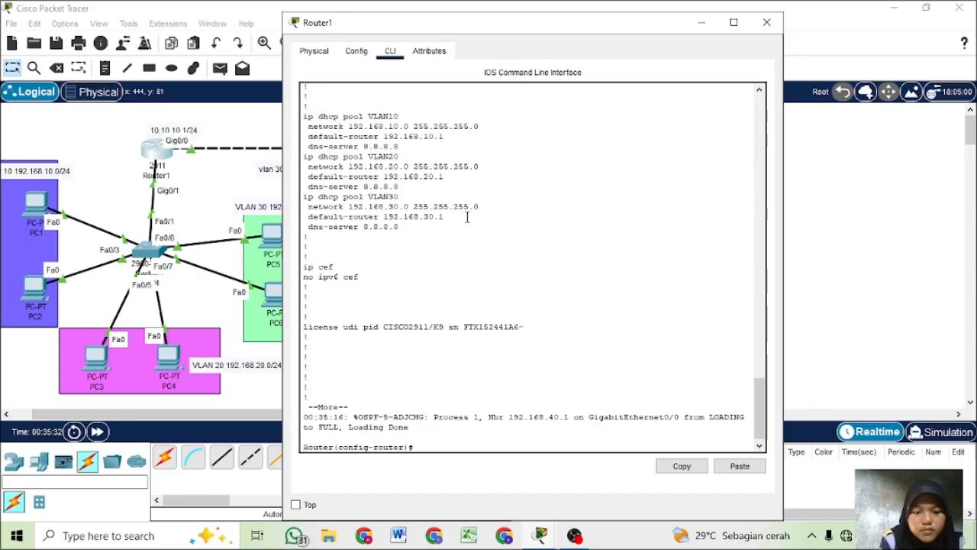
pyautogui.write('e')
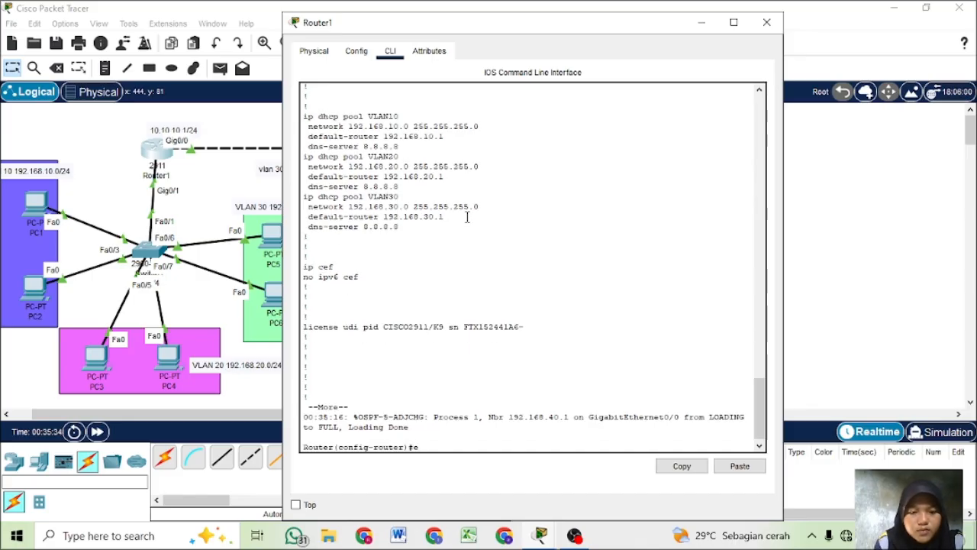
pyautogui.press('BackSpace')
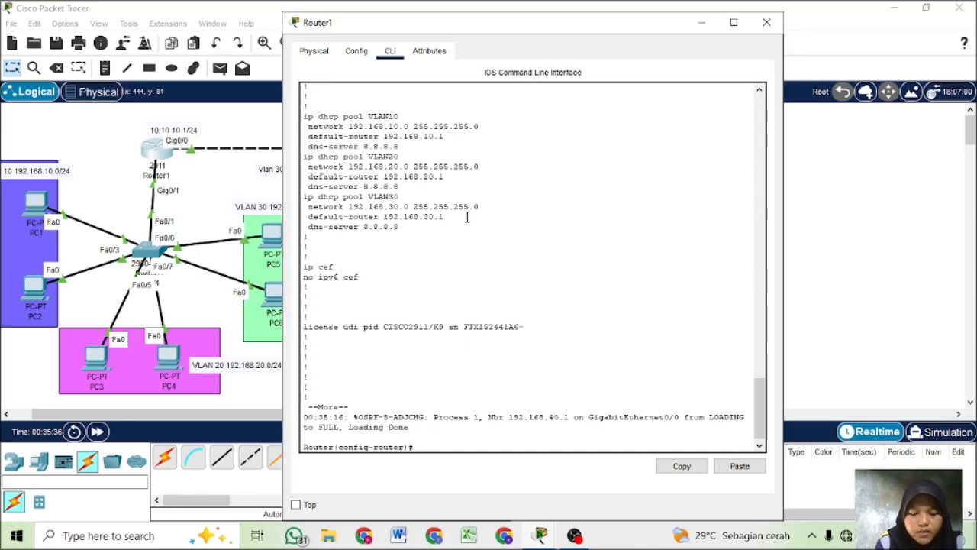
# - Advertise network 192.168.10.0 with wildcard 0.0.0.255 in area 0 under Router1's OSPF process
pyautogui.write('net')
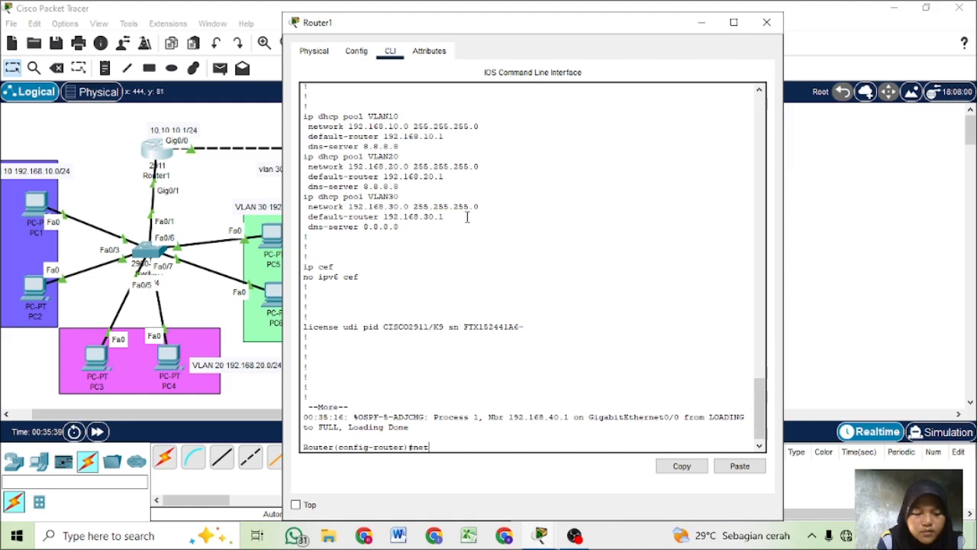
pyautogui.press('Tab')
pyautogui.write('19')
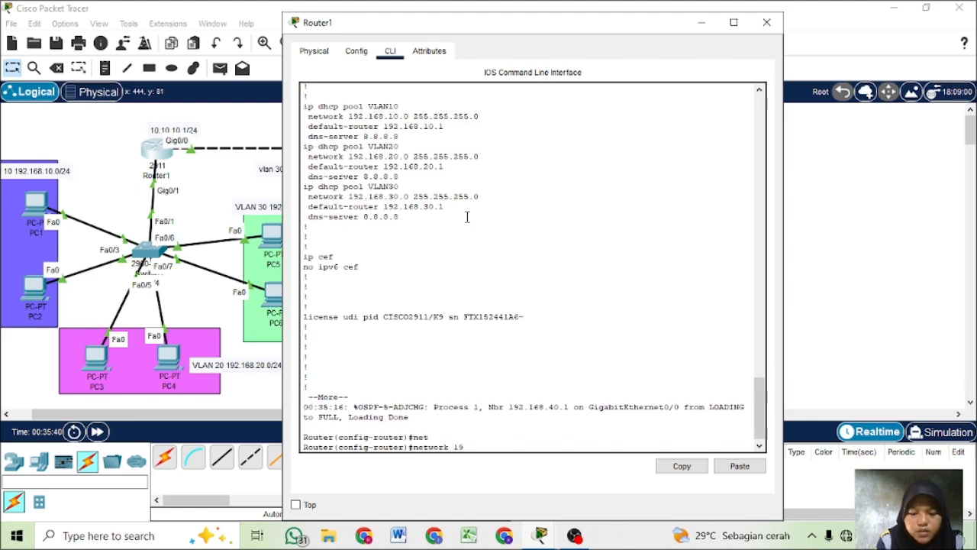
pyautogui.write('2.168')
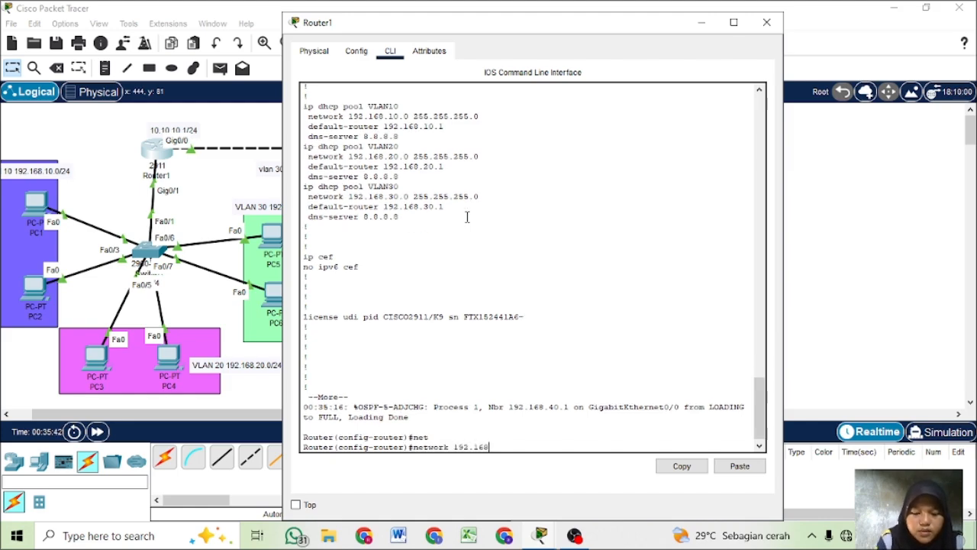
pyautogui.write('.10.0 ')
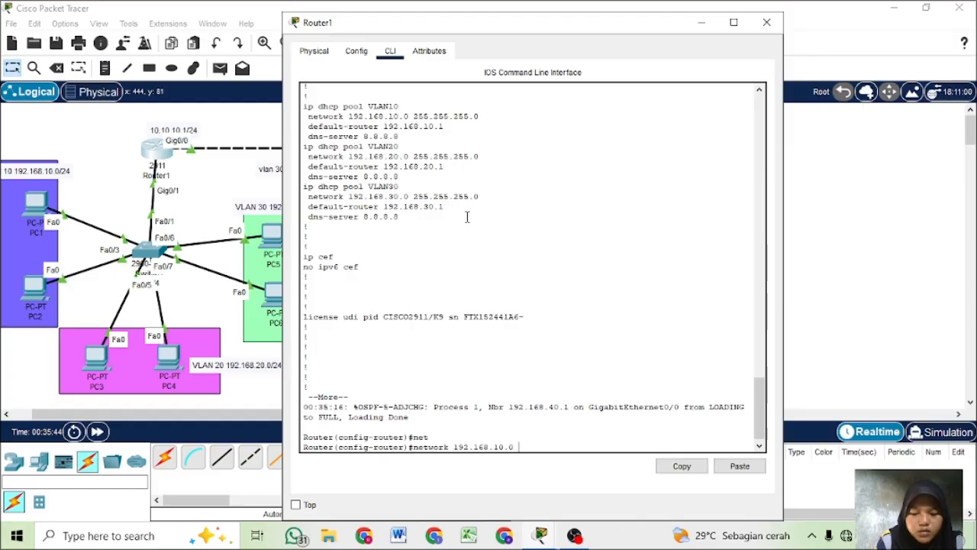
pyautogui.write('0.0.0.25')
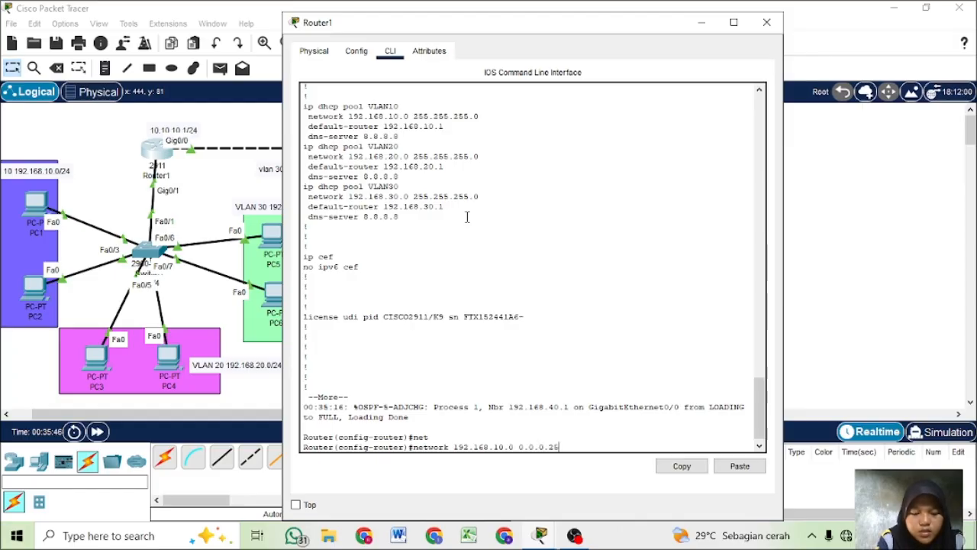
pyautogui.write('5 area 0')
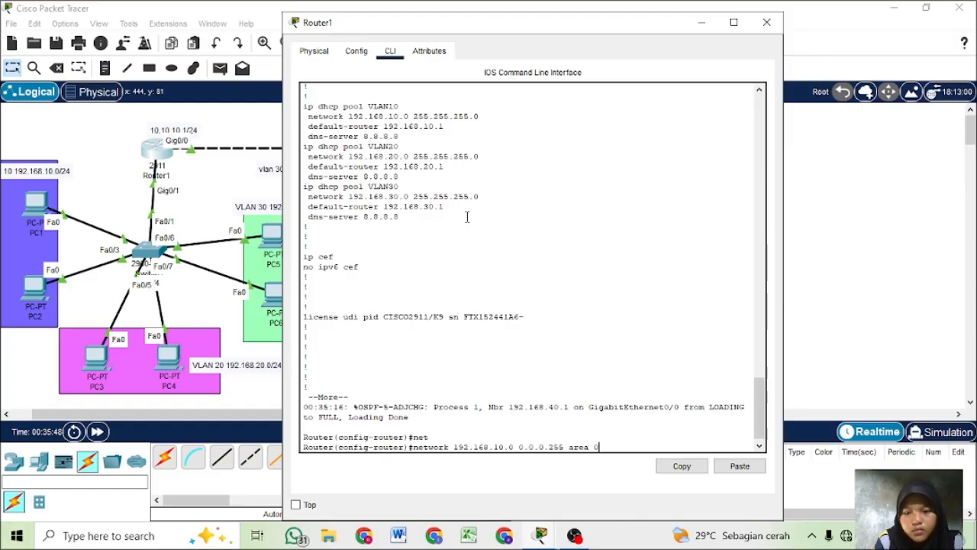
pyautogui.press('Return')
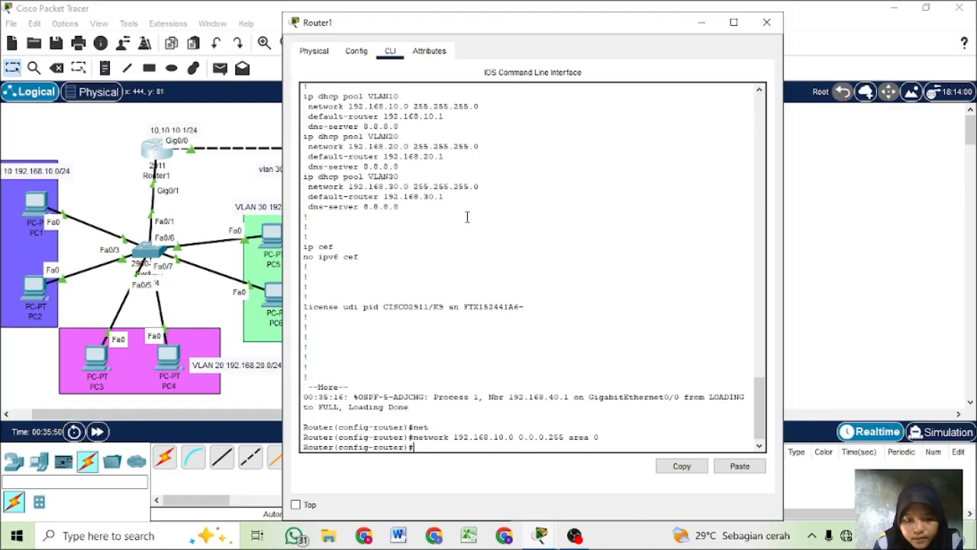
# - Advertise network 192.168.20.0 with wildcard 0.0.0.255 in area 0 on Router1, reusing the previous network command
pyautogui.press('Up')
pyautogui.press('Left')
pyautogui.press('Left')
pyautogui.press('Left')
pyautogui.press('Left')
pyautogui.press('Left')
pyautogui.press('Left')
pyautogui.press('Left')
pyautogui.press('Left')
pyautogui.press('Left')
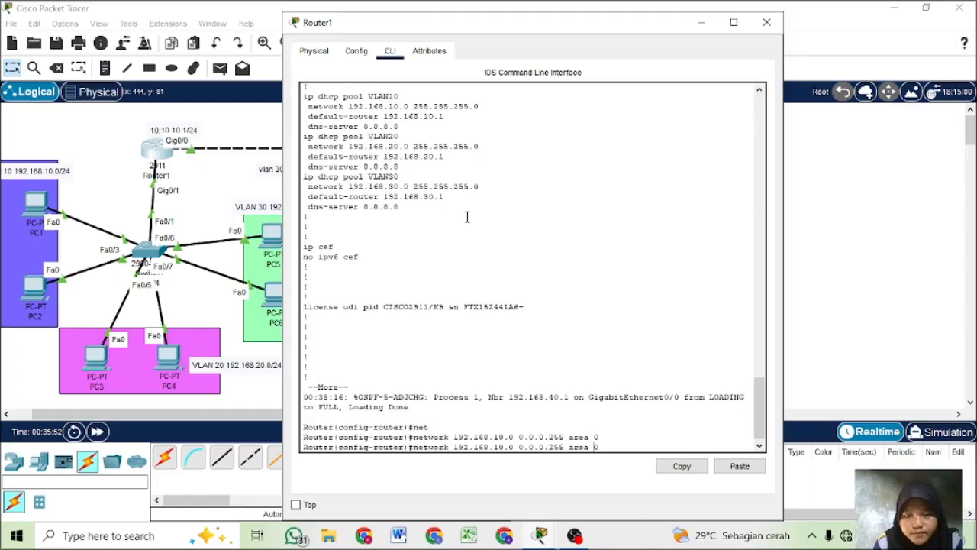
pyautogui.press('BackSpace')
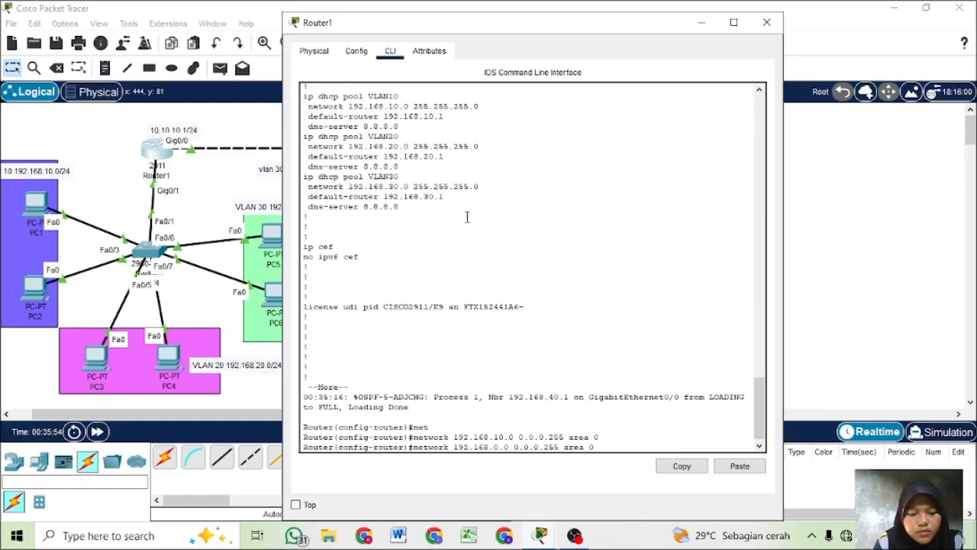
pyautogui.write('2')
pyautogui.press('Return')
# - Advertise network 192.168.30.0 with wildcard 0.0.0.255 in area 0 on Router1 by editing the last network command
pyautogui.press('Up')
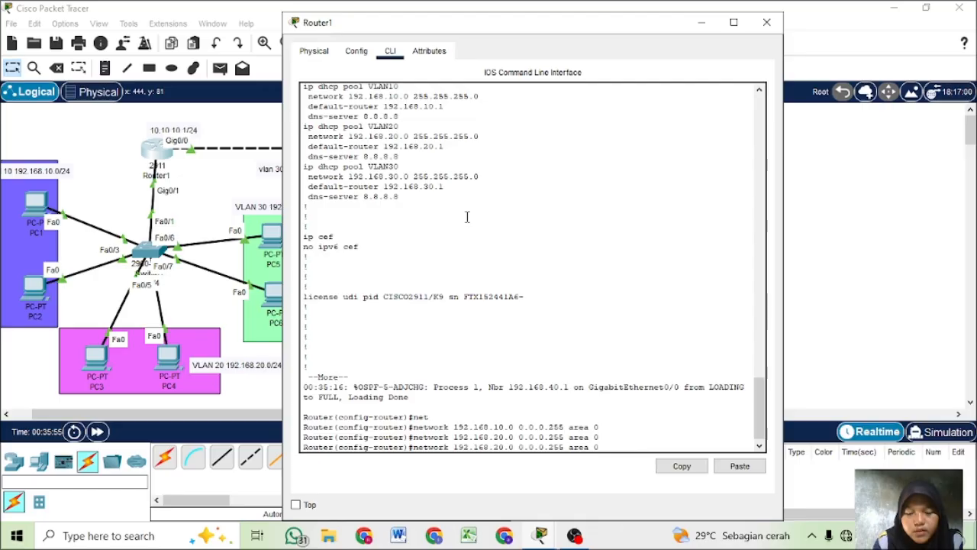
pyautogui.press('Left')
pyautogui.press('Left')
pyautogui.press('Left')
pyautogui.press('Left')
pyautogui.press('Left')
pyautogui.press('Left')
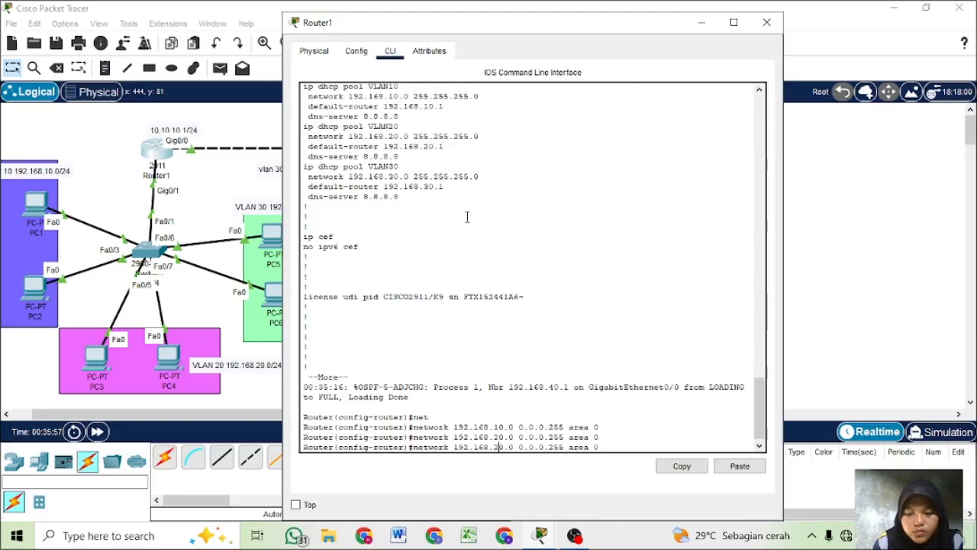
pyautogui.press('BackSpace')
pyautogui.write('3')
pyautogui.press('Return')
# - Advertise network 10.10.10.0 with wildcard 0.0.0.255 in area 0 on Router1 by editing the recalled 192.168.10.0 network command
pyautogui.press('Up')
pyautogui.press('Up')
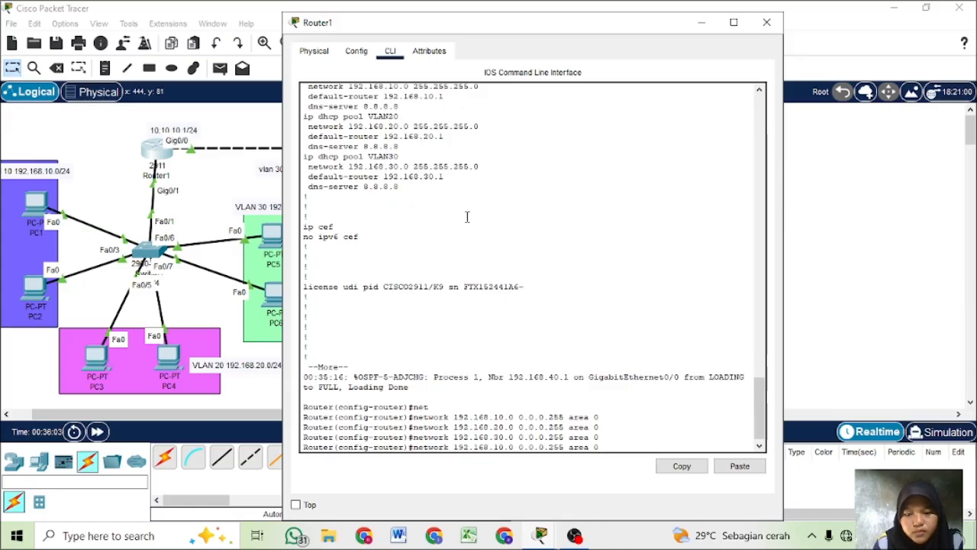
pyautogui.press('Left')
pyautogui.press('Left')
pyautogui.press('Left')
pyautogui.press('Left')
pyautogui.press('Left')
pyautogui.press('Left')
pyautogui.press('Left')
pyautogui.press('Left')
pyautogui.press('Left')
pyautogui.press('Left')
pyautogui.press('Left')
pyautogui.press('Left')
pyautogui.press('Left')
pyautogui.press('Left')
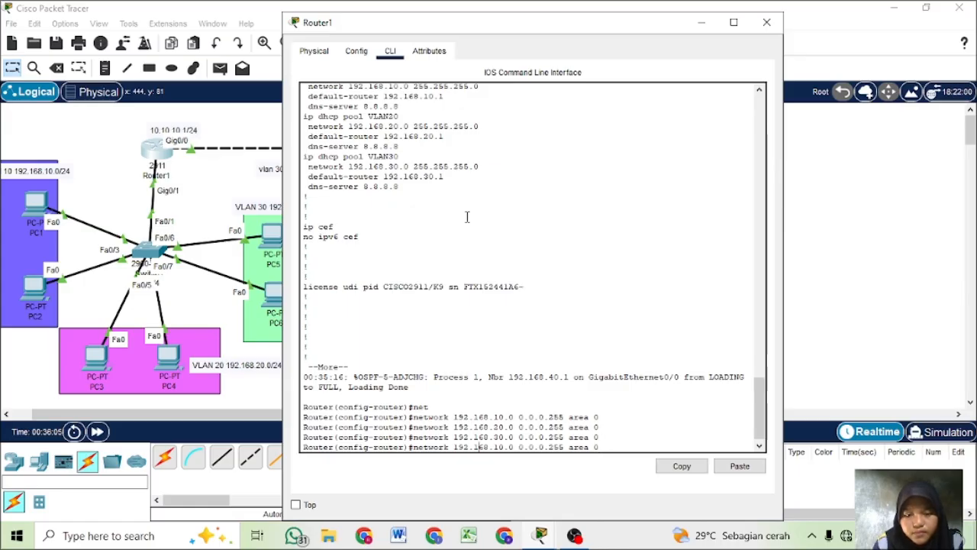
pyautogui.press('BackSpace')
pyautogui.press('BackSpace')
pyautogui.press('BackSpace')
pyautogui.press('BackSpace')
pyautogui.press('BackSpace')
pyautogui.press('BackSpace')
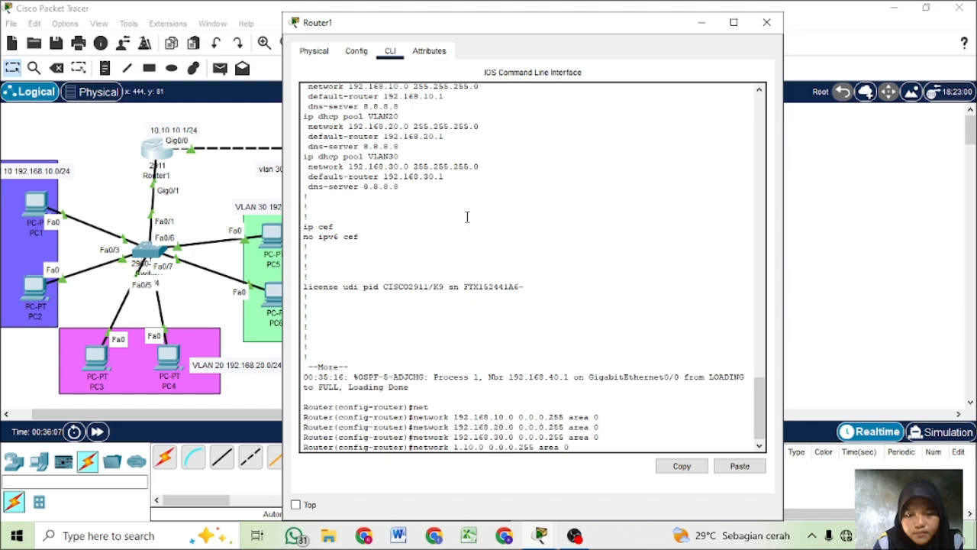
pyautogui.write('0.10')
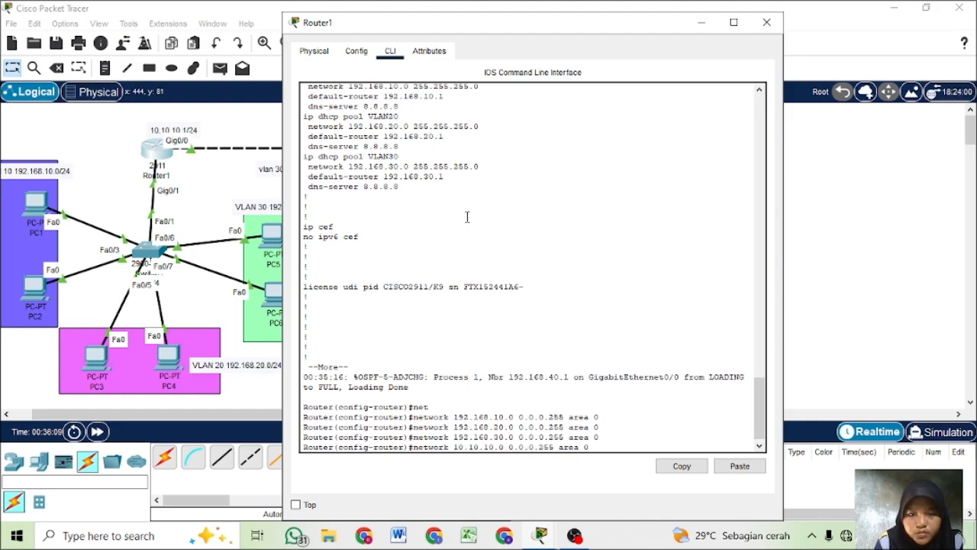
pyautogui.press('Return')
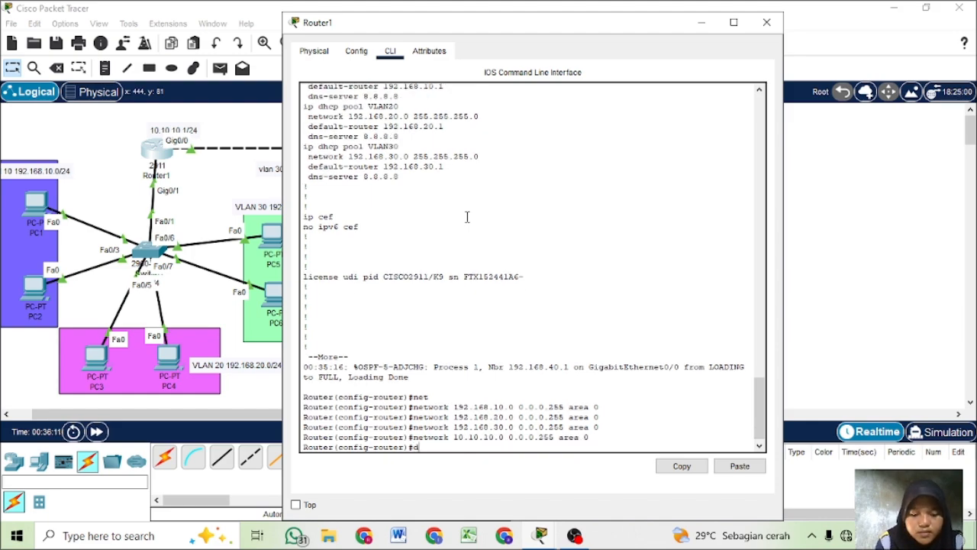
# - Display Router1's running configuration from the OSPF configuration prompt and page through the output
pyautogui.write('do sh run')
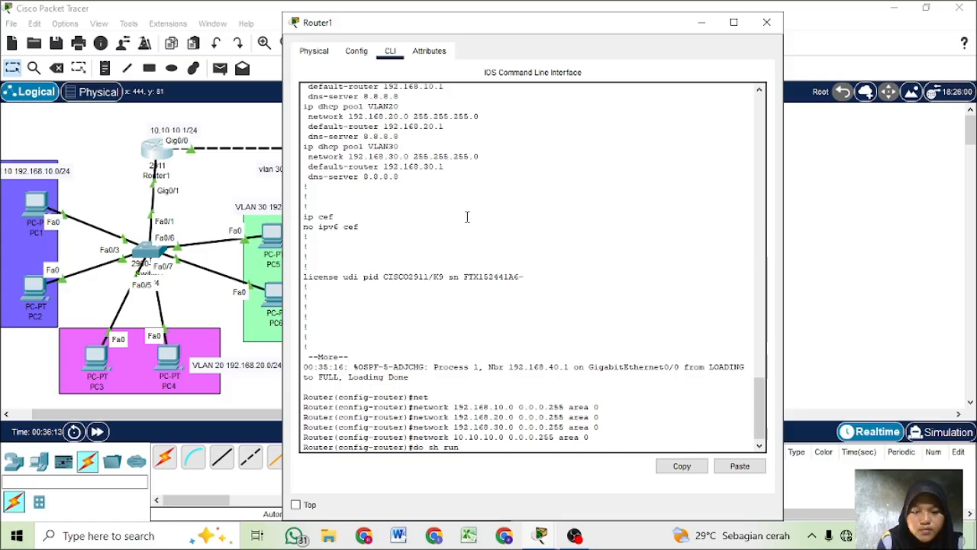
pyautogui.press('Return')
pyautogui.press('space')
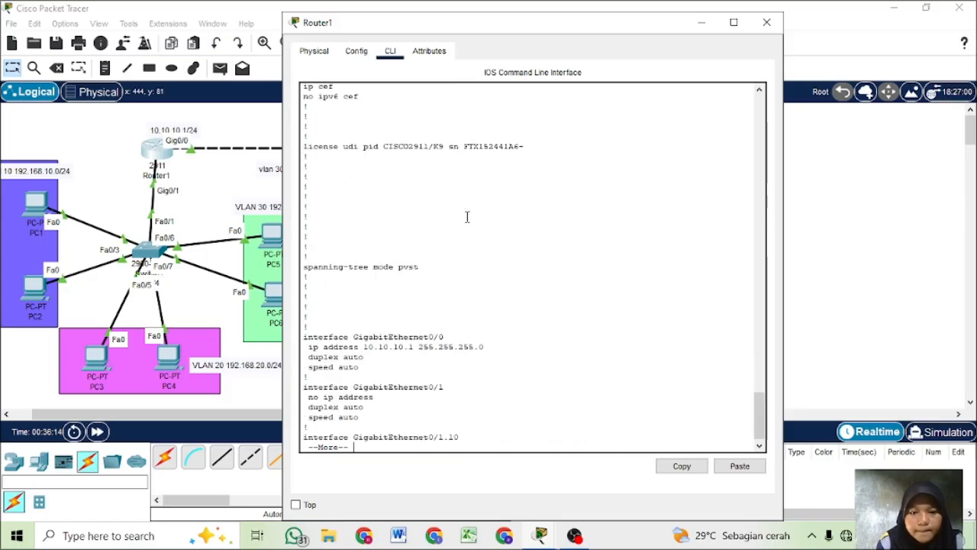
pyautogui.press('space')
pyautogui.press('space')
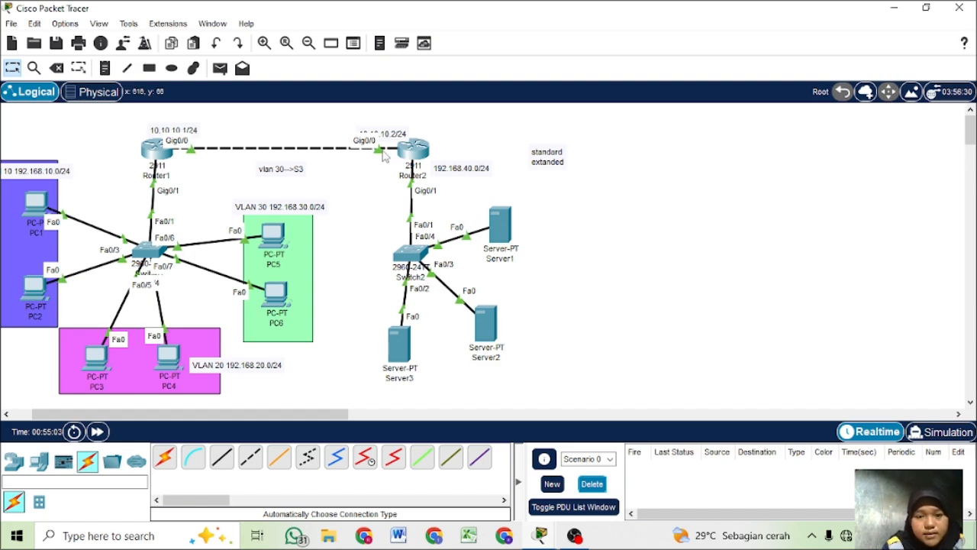
# - Review the access list 1 entries and earlier commands in Router2's command line, then return to the topology
pyautogui.click(424, 152)
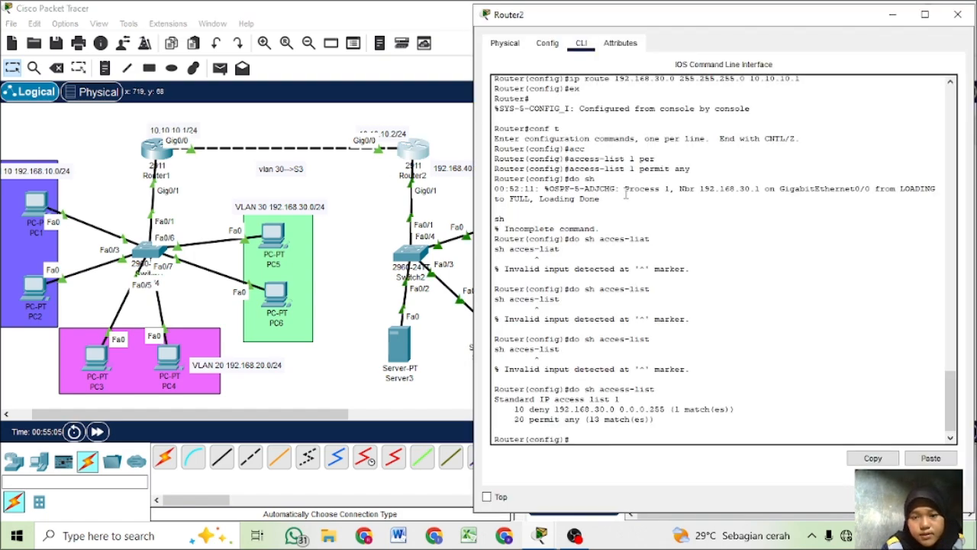
pyautogui.scroll(5, 625, 193)
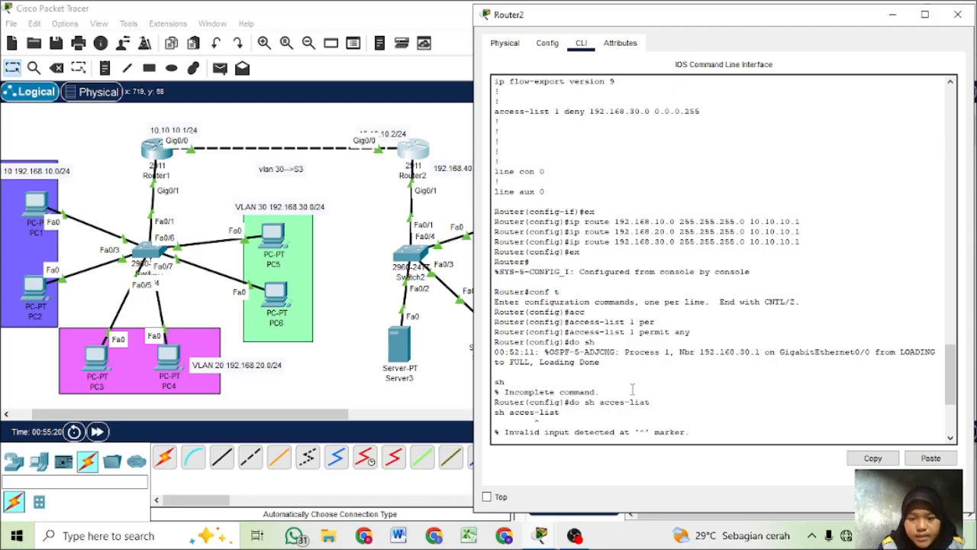
pyautogui.scroll(-5, 650, 374)
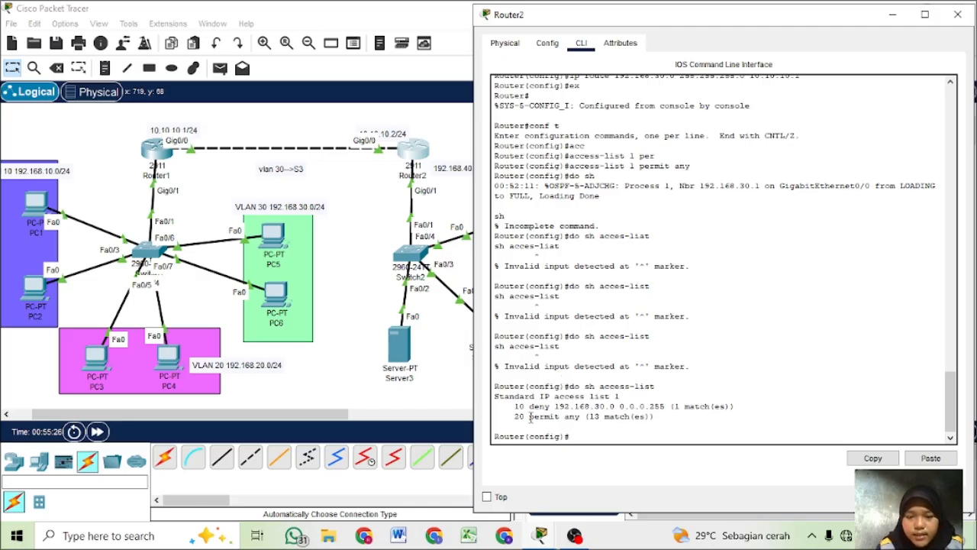
pyautogui.click(463, 369)
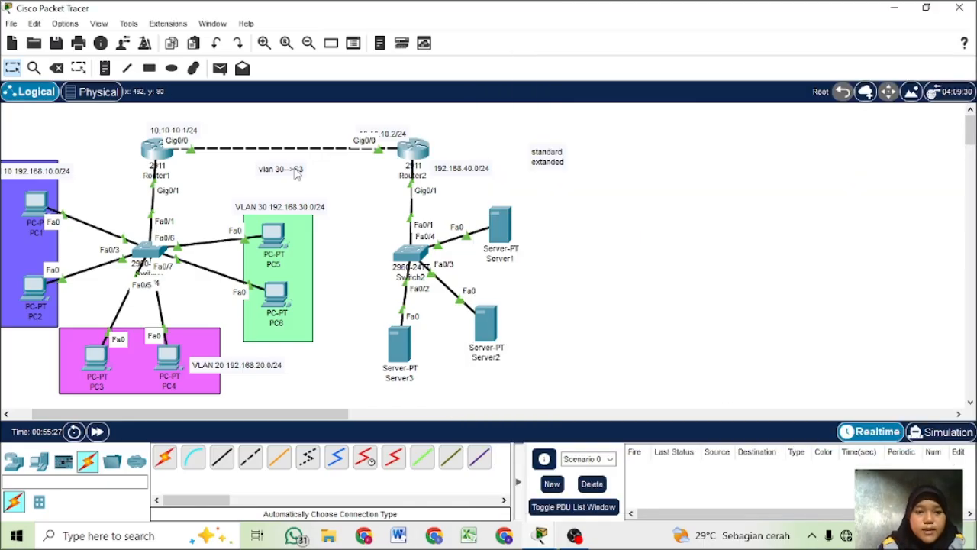
# - Test server access by sending simple PDUs from PC1 to Server1 and from PC5 to Server3
pyautogui.click(222, 71)
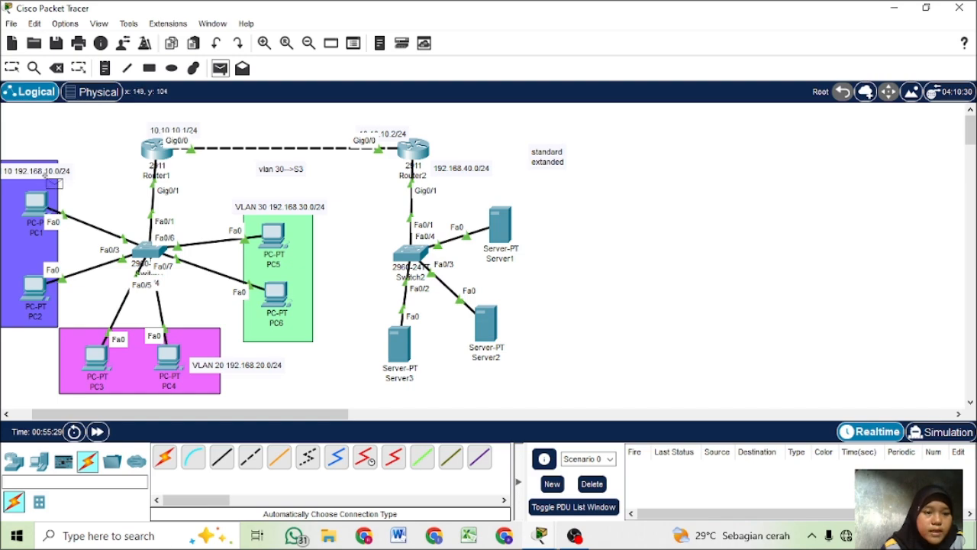
pyautogui.click(40, 205)
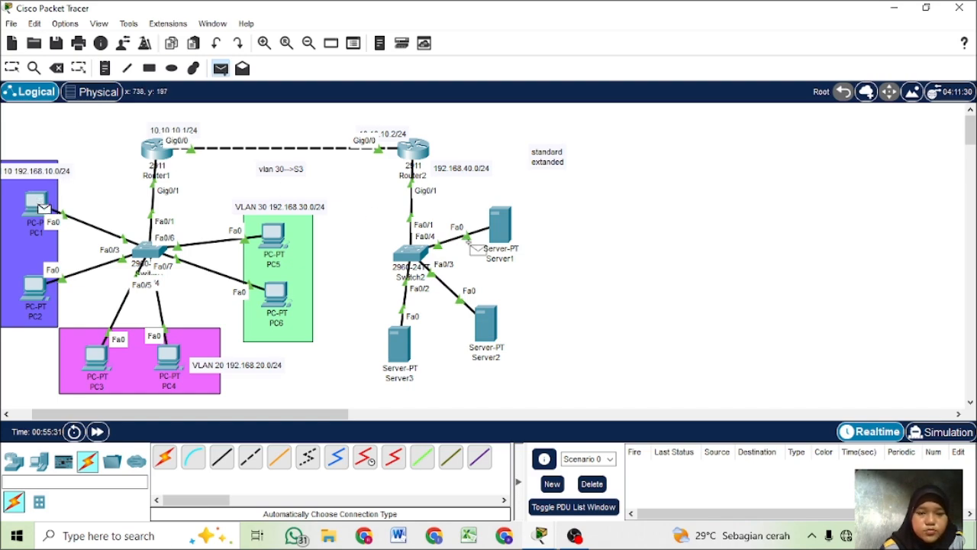
pyautogui.click(510, 227)
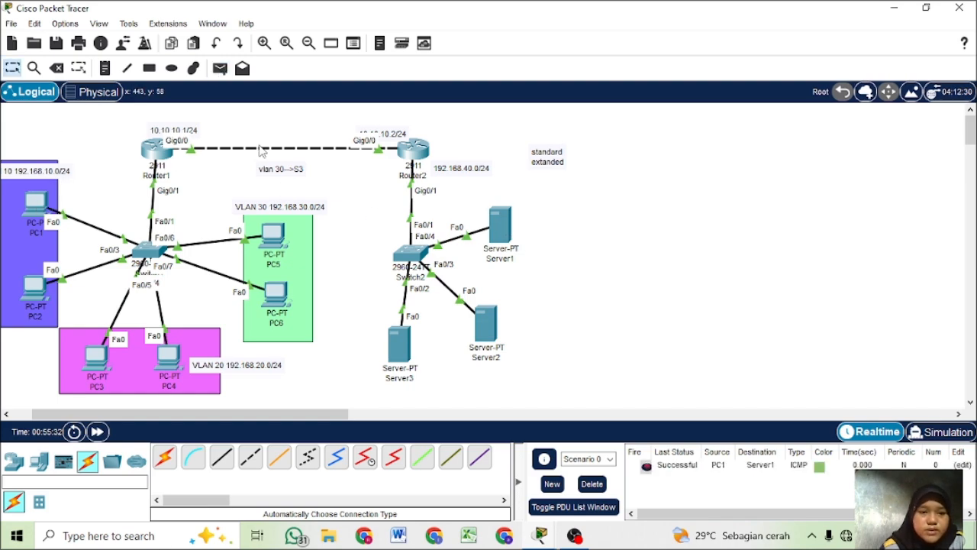
pyautogui.click(220, 71)
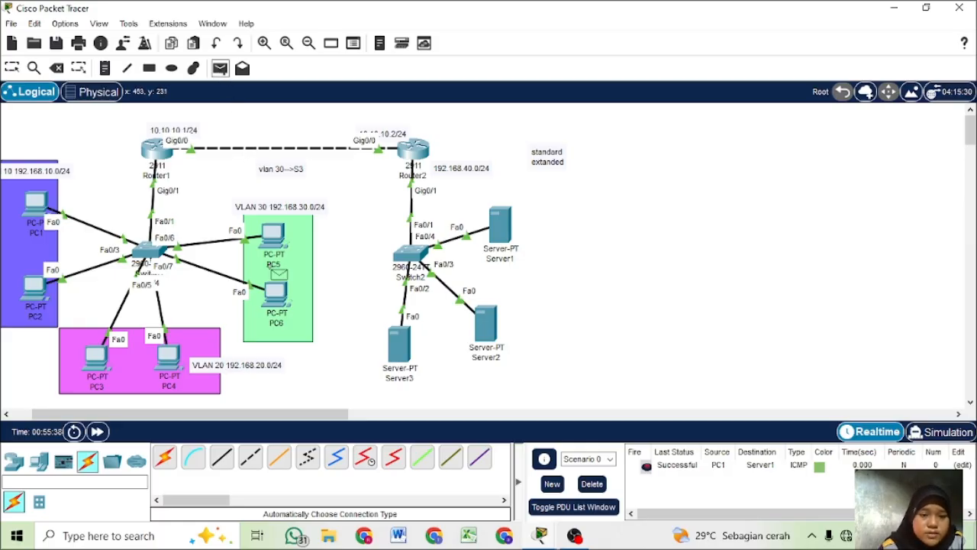
pyautogui.click(273, 234)
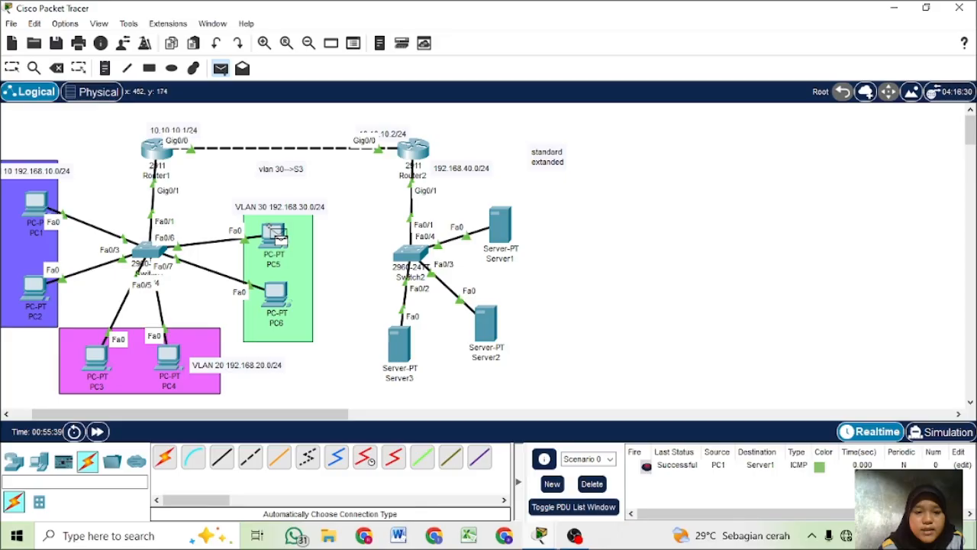
pyautogui.click(404, 352)
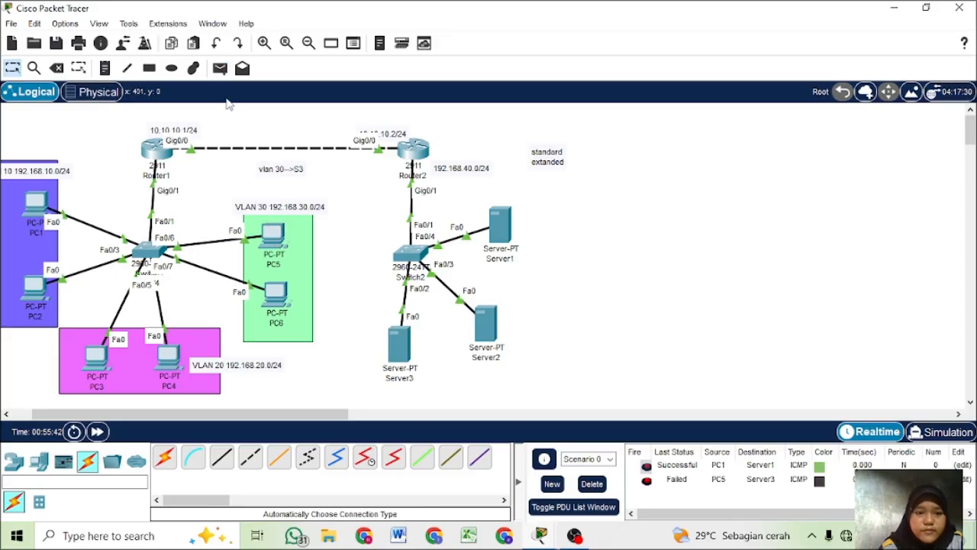
# - Test VLAN 30 access by sending simple PDUs from PC6 to Server2 and from PC6 to Server1
pyautogui.click(220, 67)
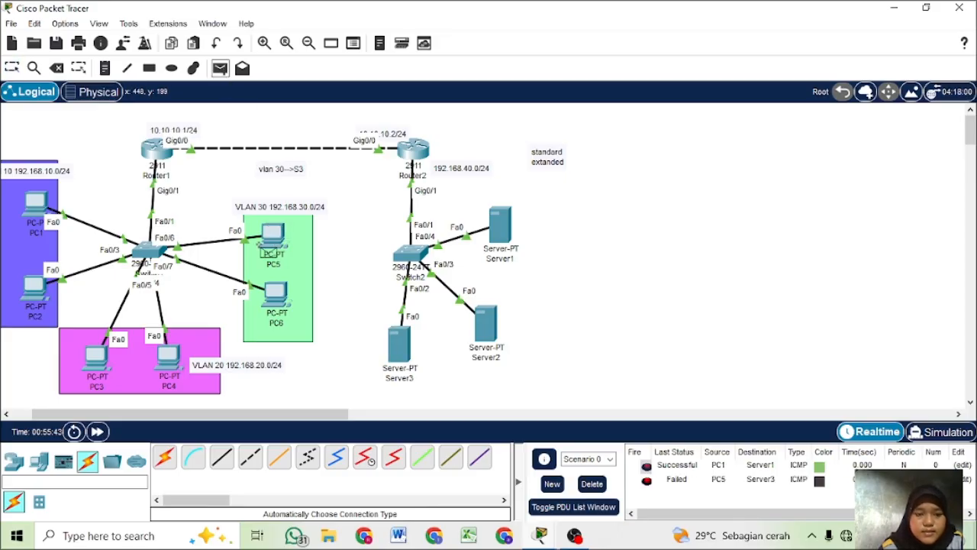
pyautogui.click(274, 294)
pyautogui.click(491, 332)
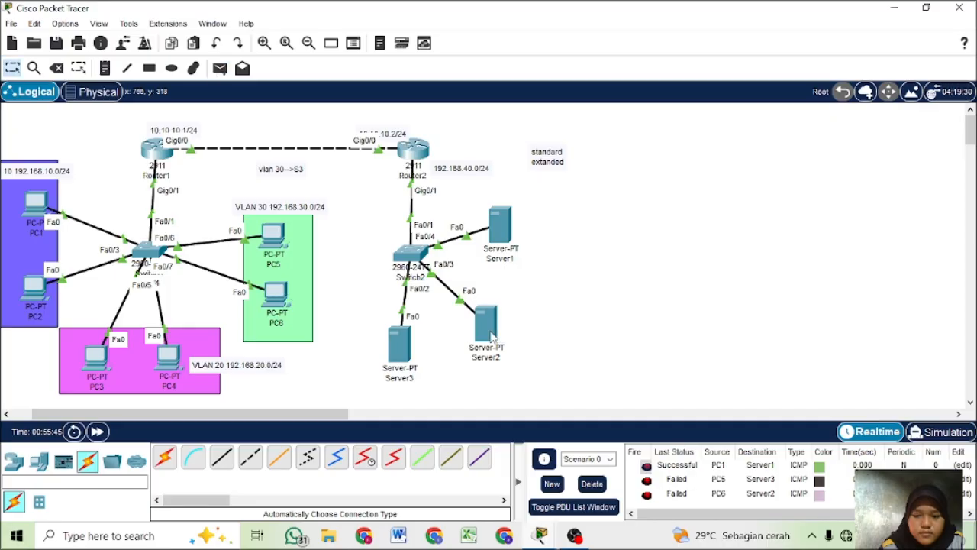
pyautogui.click(220, 68)
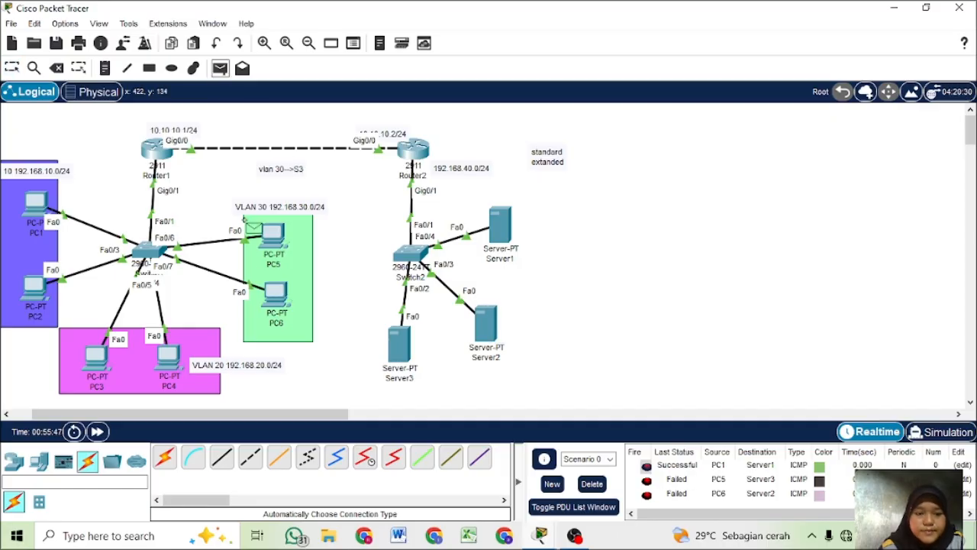
pyautogui.click(276, 295)
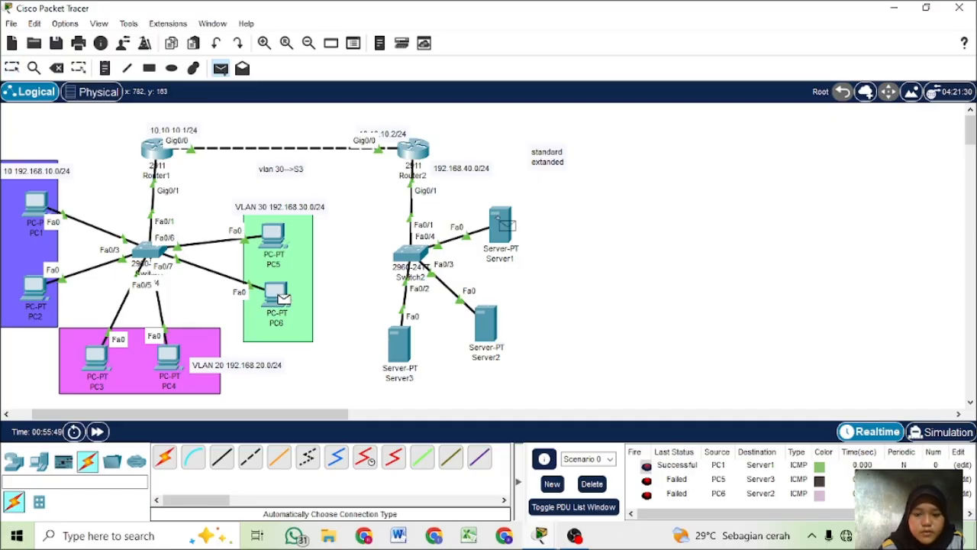
pyautogui.click(502, 223)
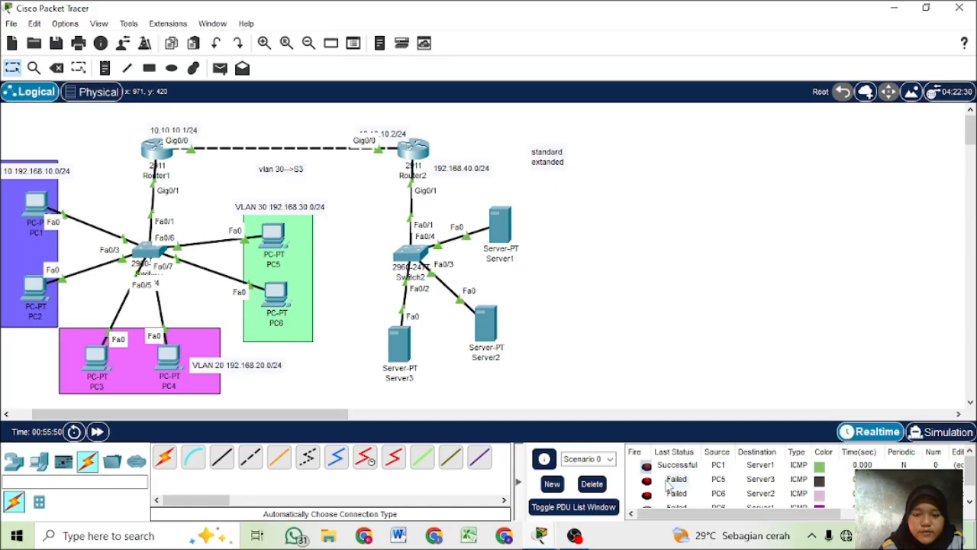
# - Delete the scenario with all its test PDUs and send a simple PDU from PC3 to Server3
pyautogui.scroll(-1, 676, 482)
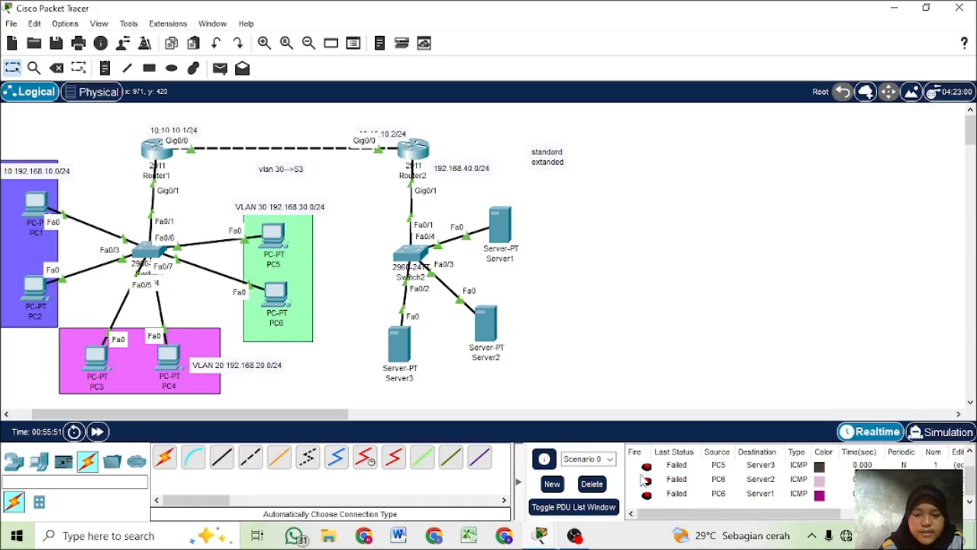
pyautogui.click(584, 485)
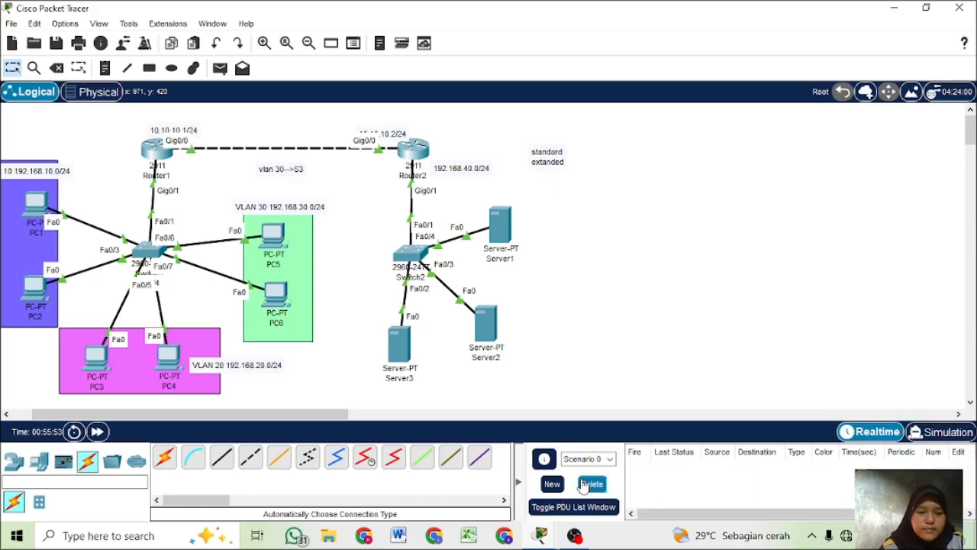
pyautogui.click(220, 68)
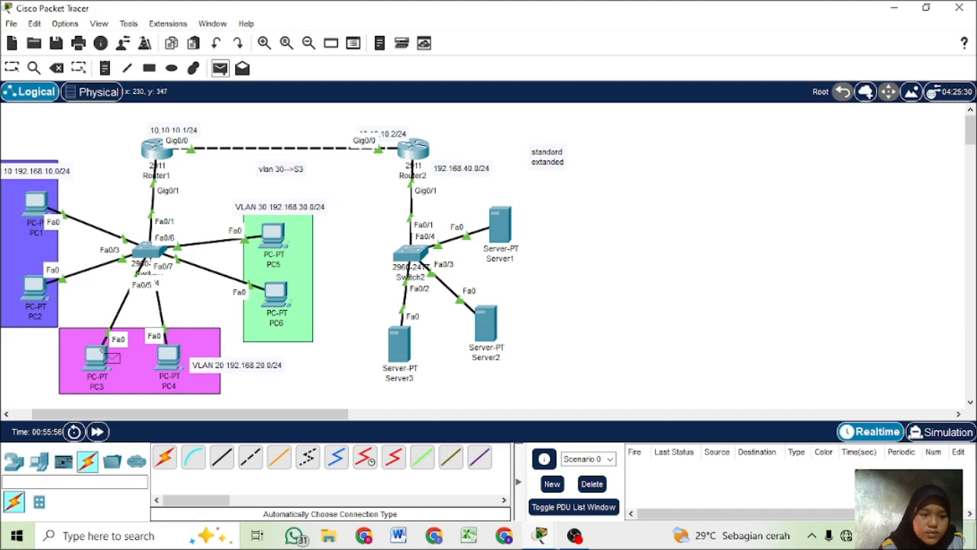
pyautogui.click(98, 356)
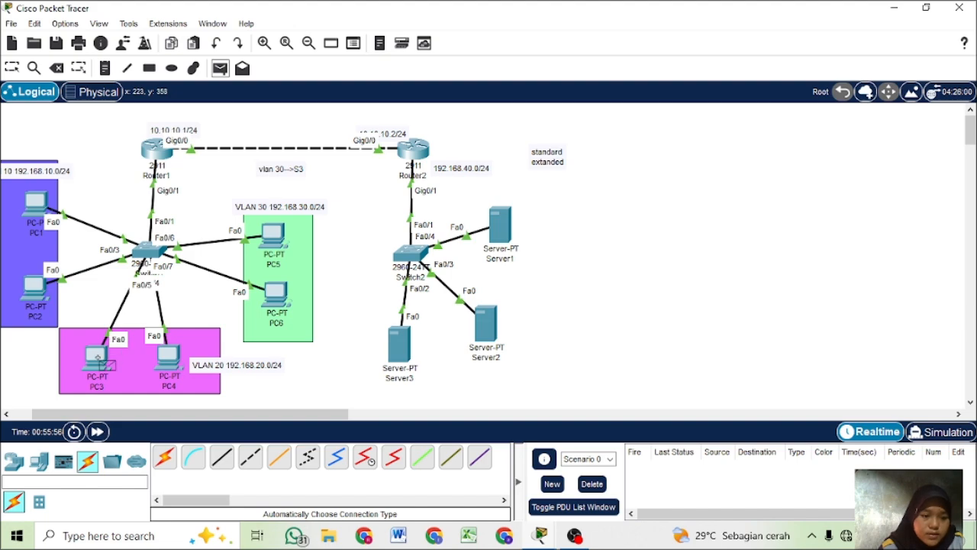
pyautogui.click(413, 345)
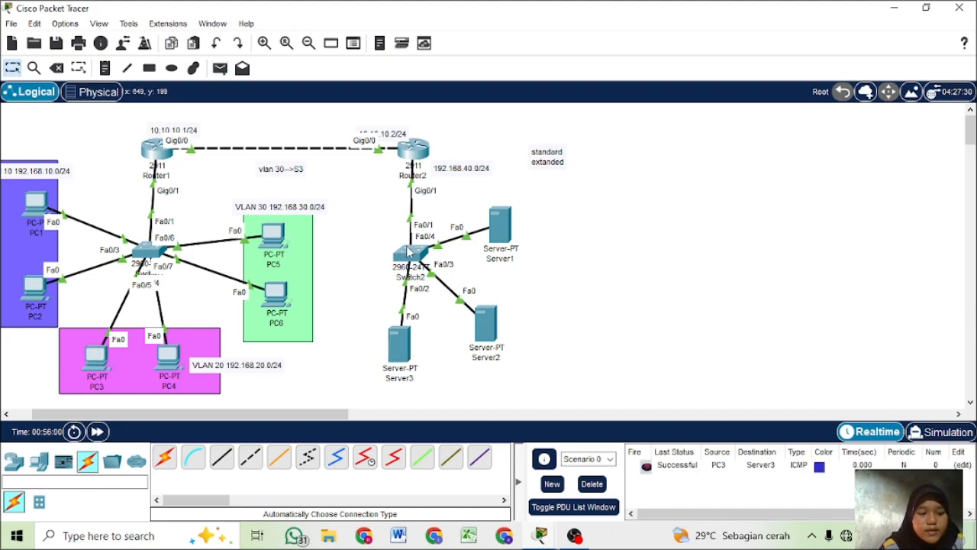
# - Add a second line reading "pc3-->S2" to the "vlan 30-->S3" note between the two routers
pyautogui.moveTo(410, 252)
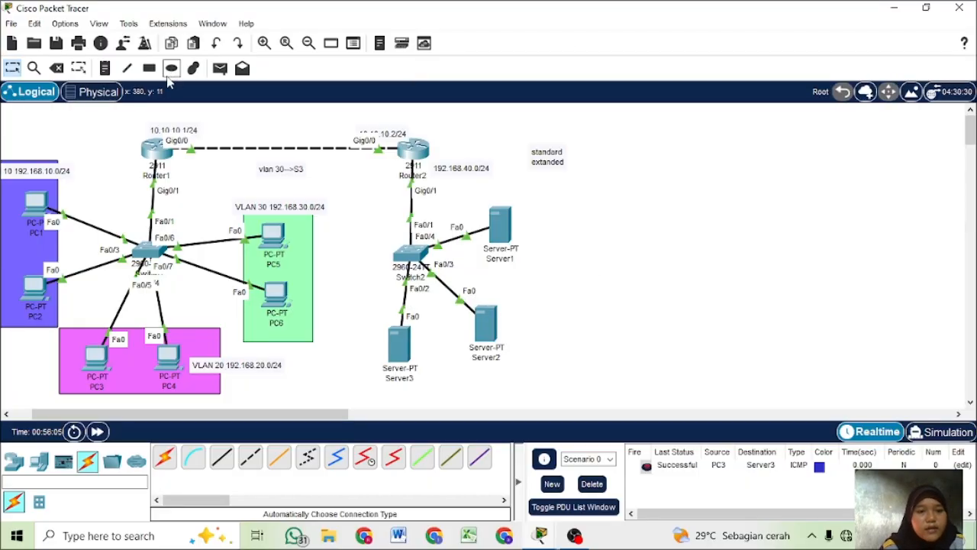
pyautogui.doubleClick(304, 167)
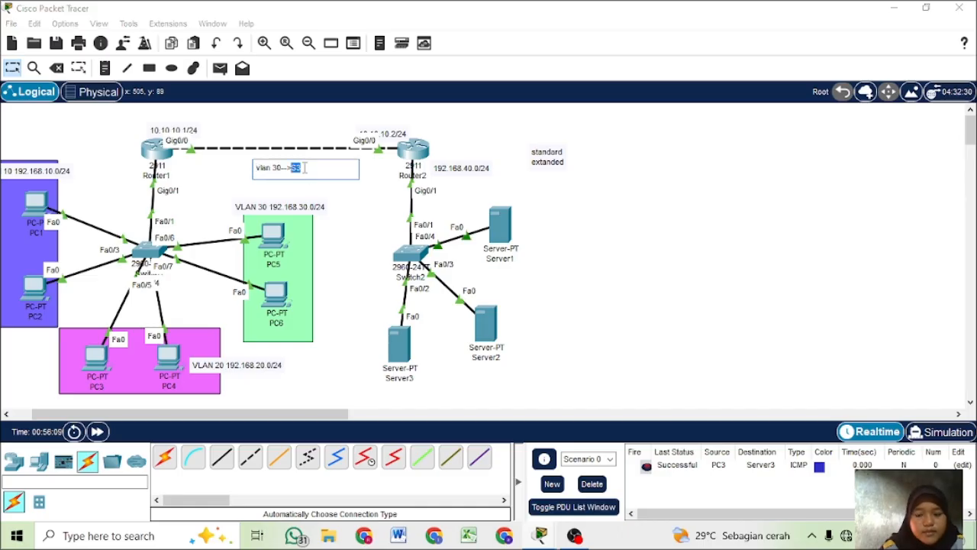
pyautogui.press('Return')
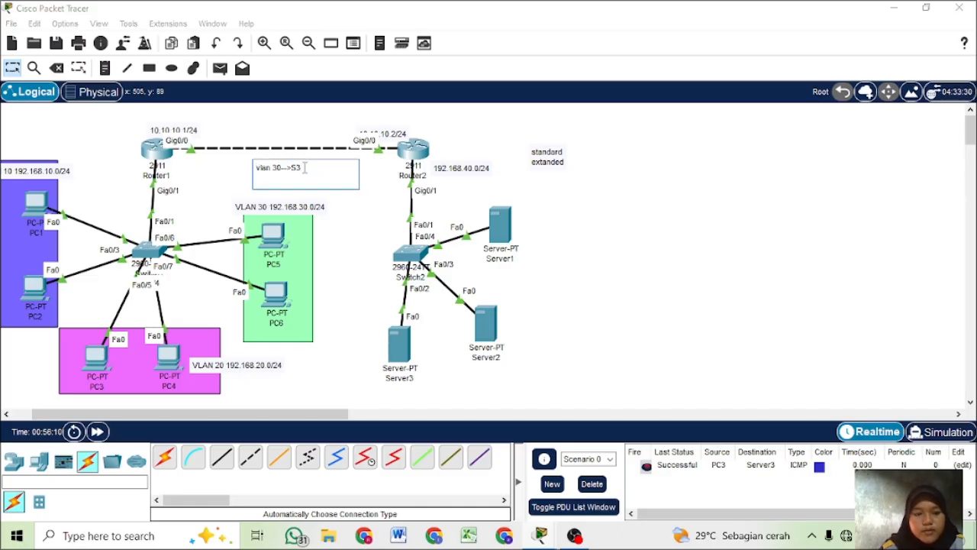
pyautogui.write('p')
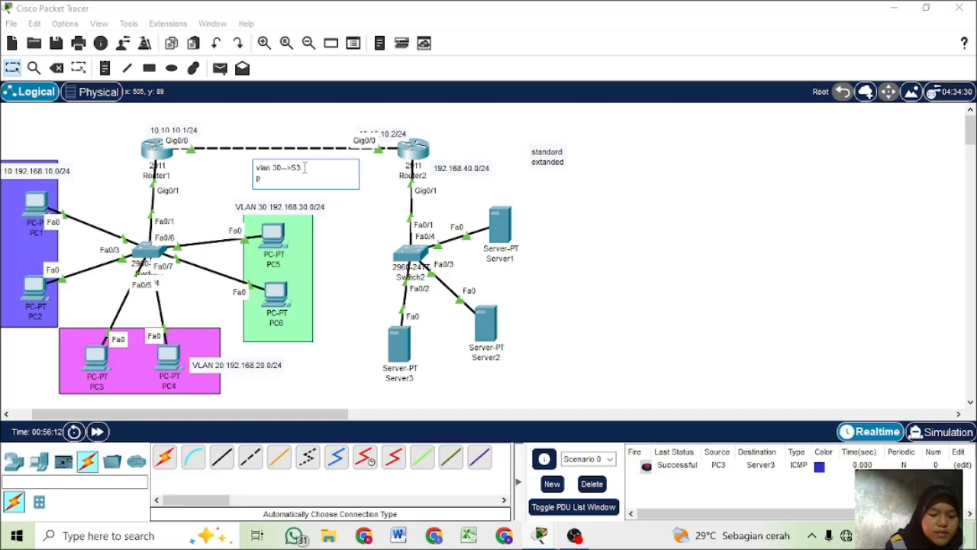
pyautogui.write('c3')
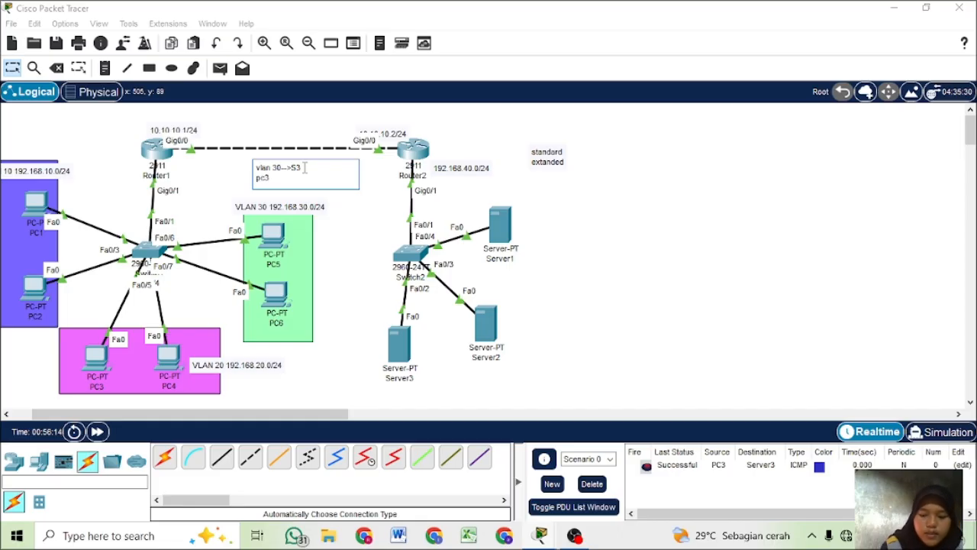
pyautogui.write('--')
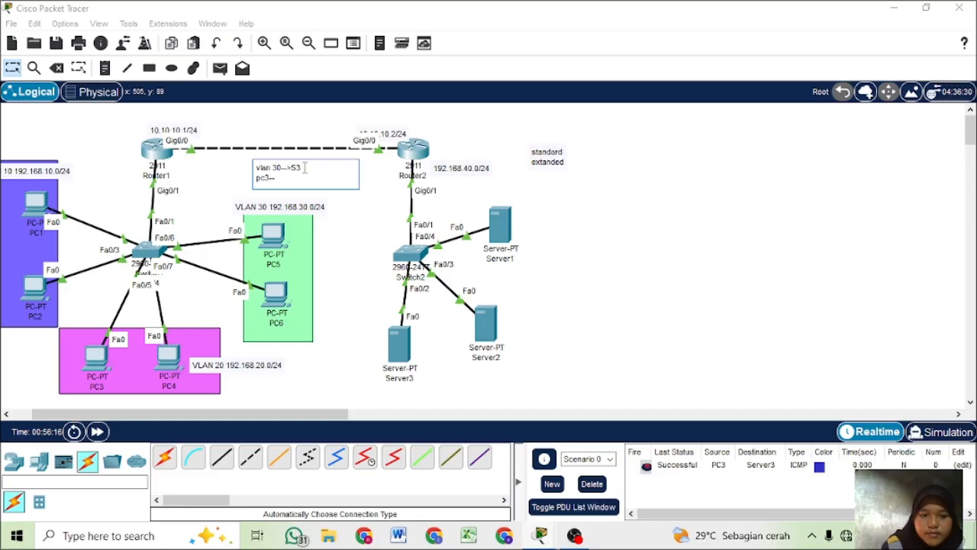
pyautogui.write('>')
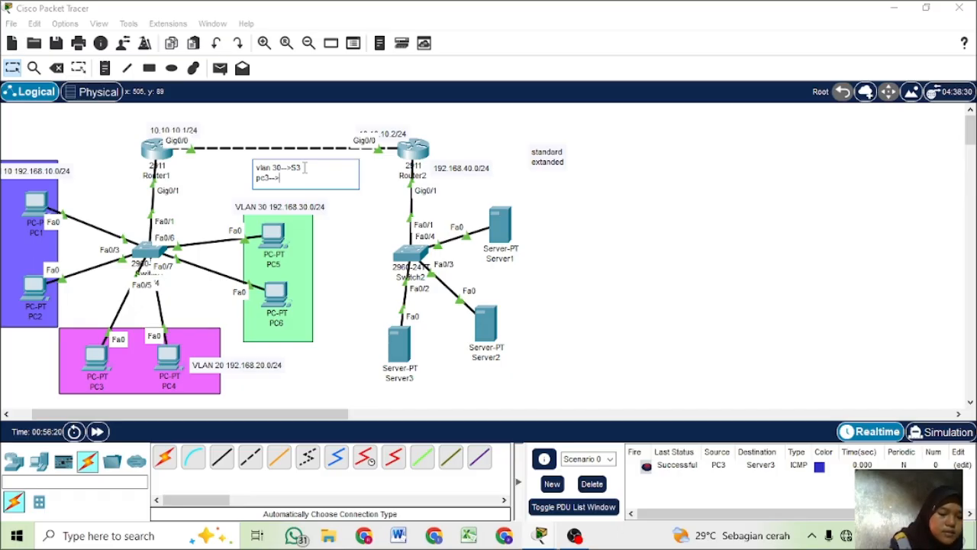
pyautogui.press('Tab')
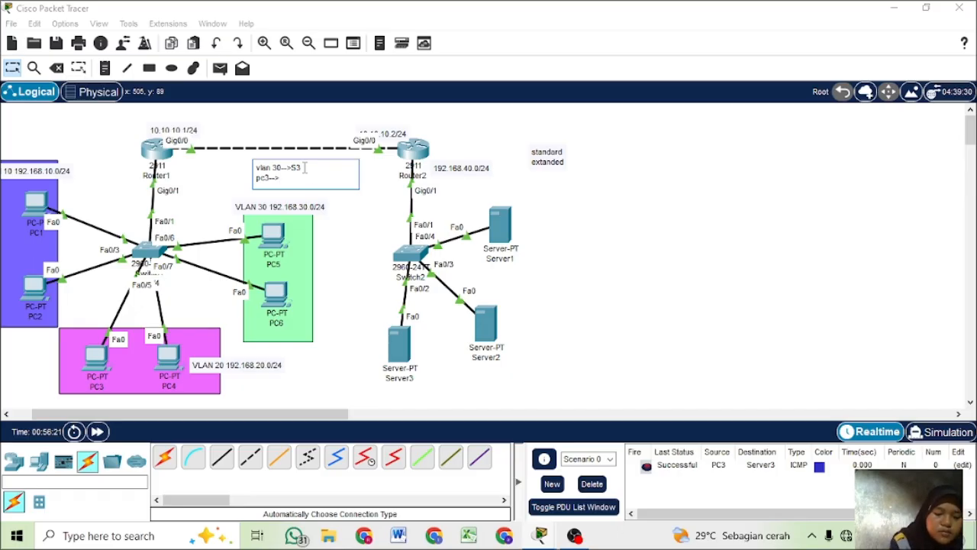
pyautogui.write('S2')
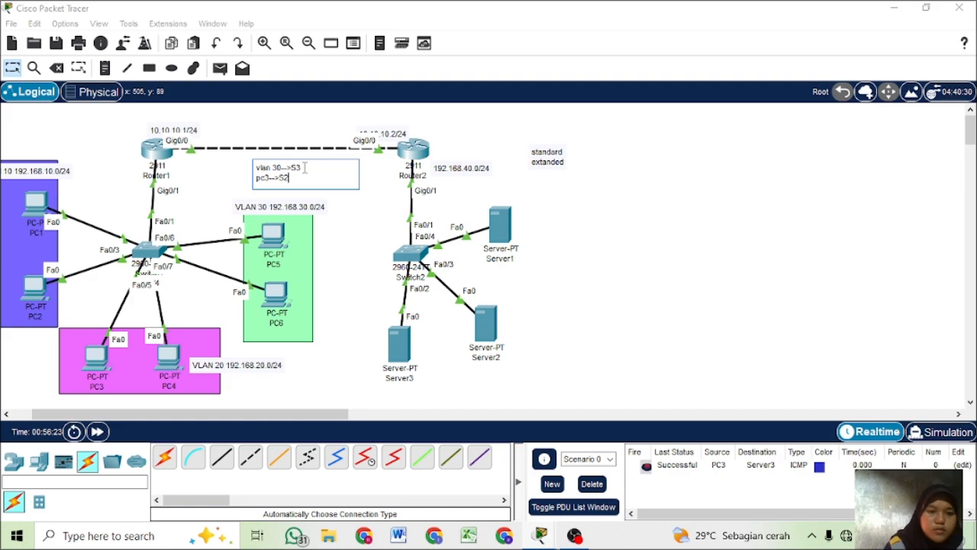
pyautogui.click(13, 69)
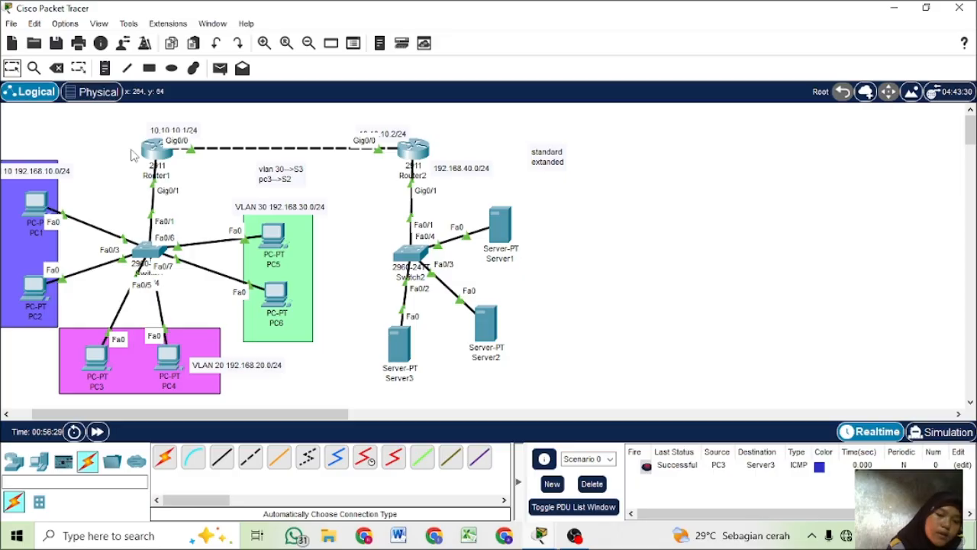
# - Bring up Router1's command line at its global configuration prompt
pyautogui.click(413, 151)
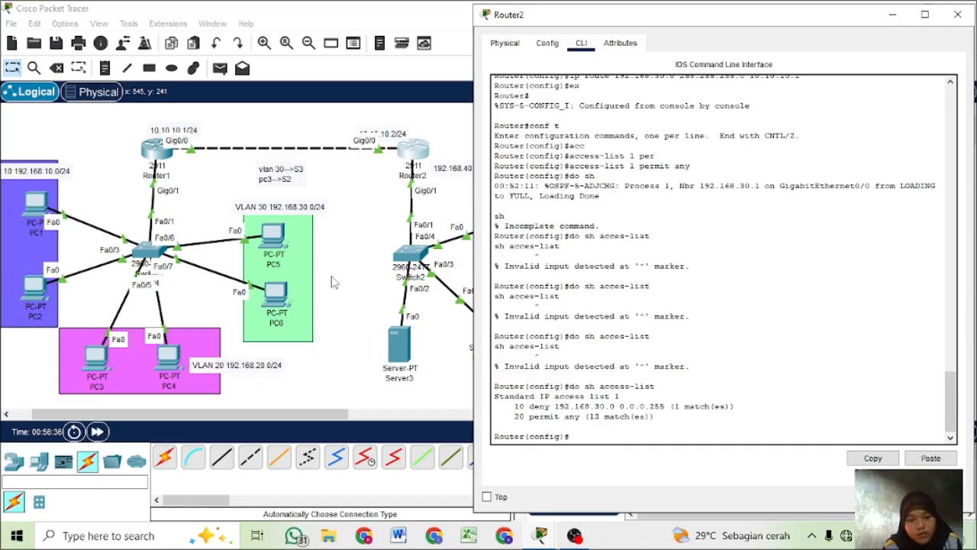
pyautogui.click(331, 283)
pyautogui.click(152, 152)
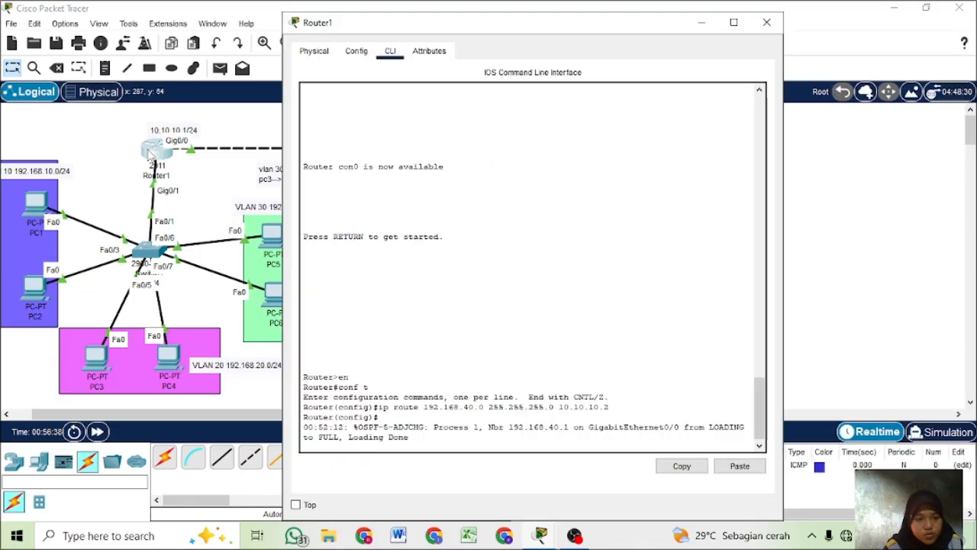
pyautogui.press('Return')
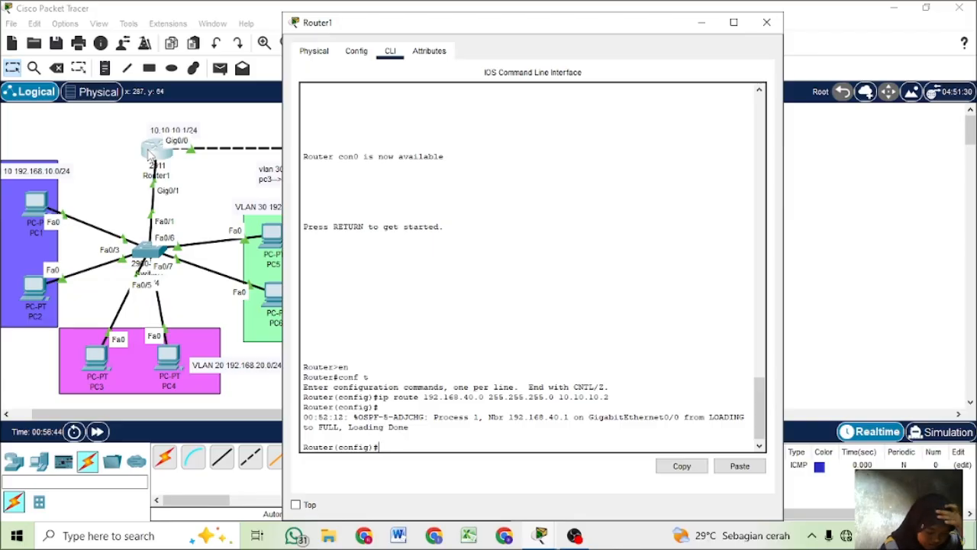
# - Compose an access-list 1 rule denying 192.168.30.0 with wildcard 0.0.0.255 and query the command's remaining parameters without executing it
pyautogui.write('acc')
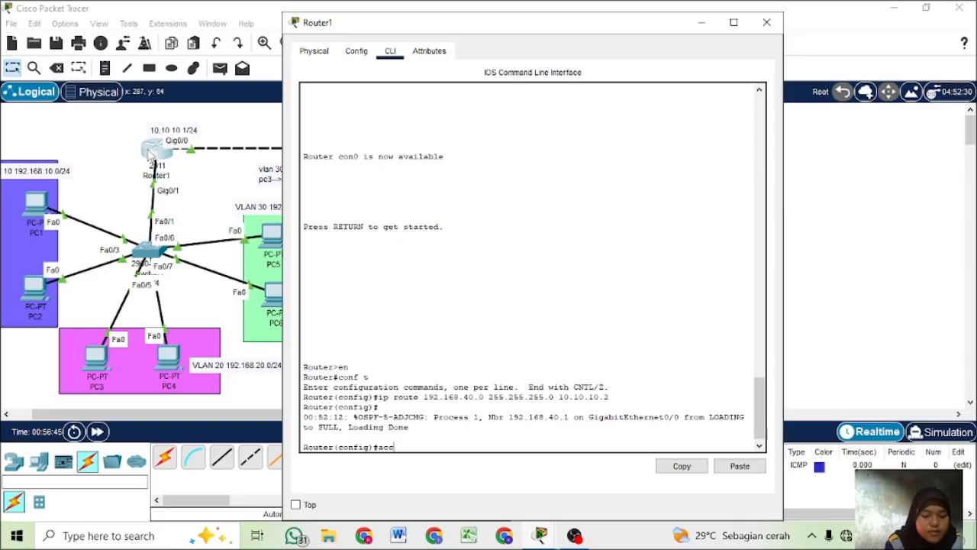
pyautogui.press('Tab')
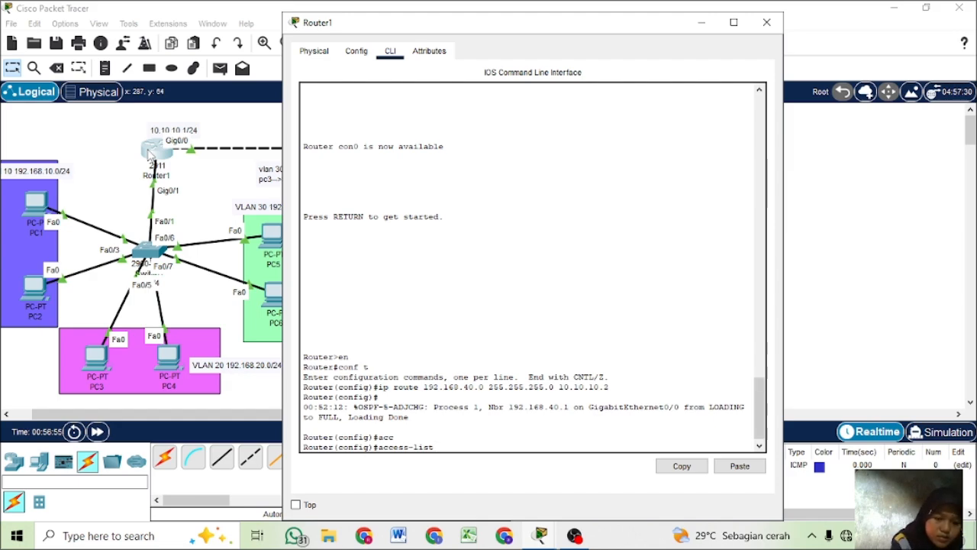
pyautogui.write('1')
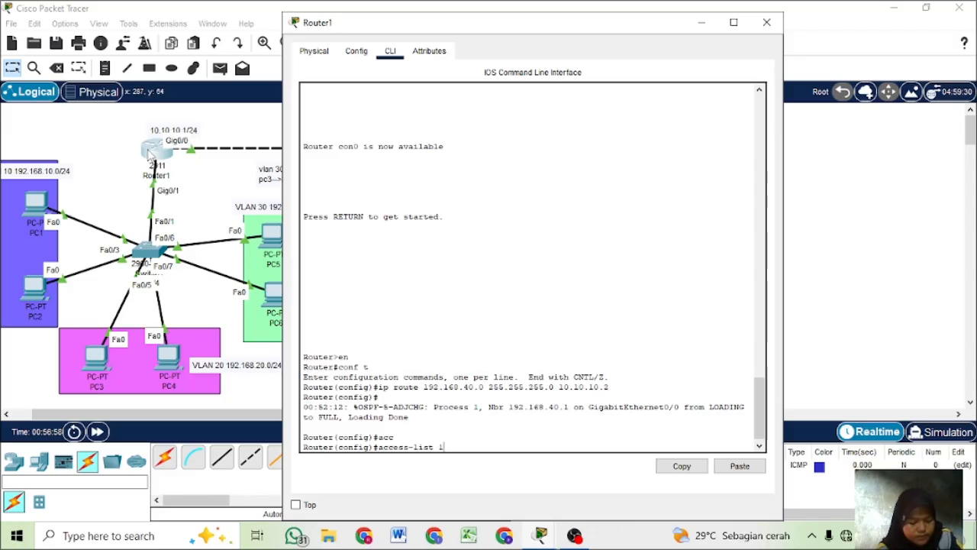
pyautogui.write(' de')
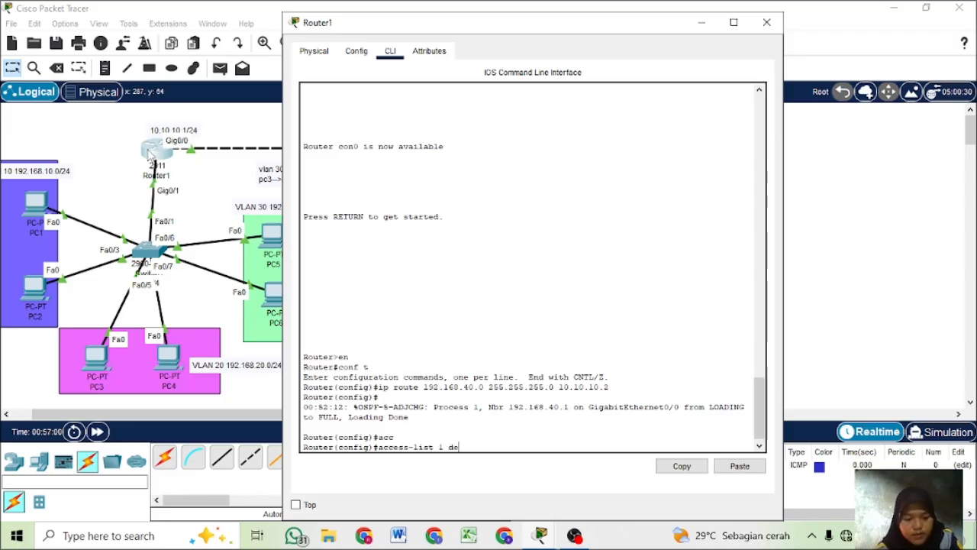
pyautogui.press('Tab')
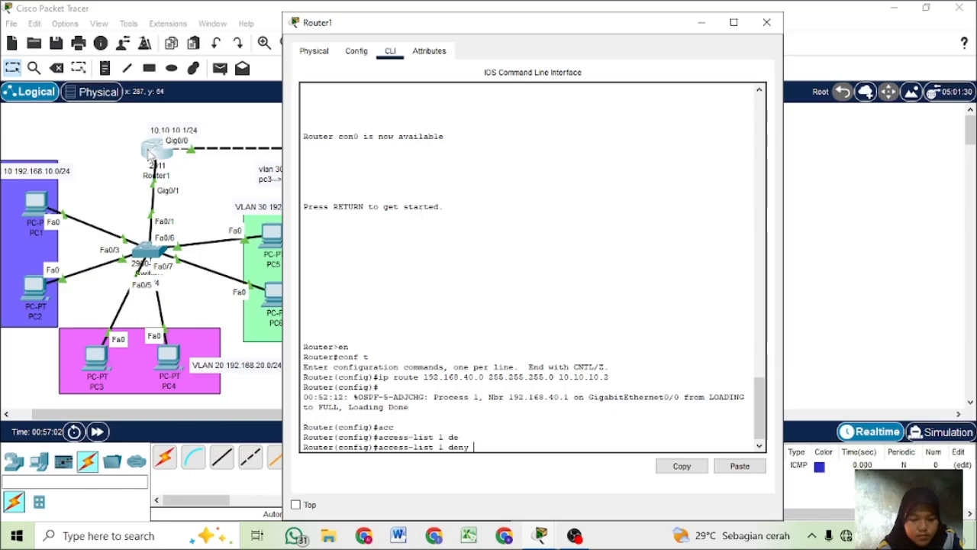
pyautogui.write('192.168')
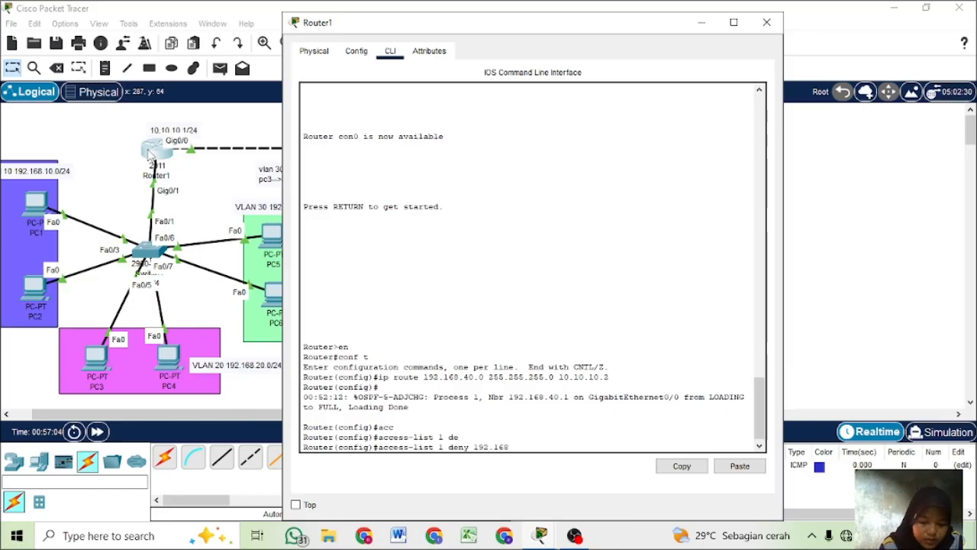
pyautogui.write('.1')
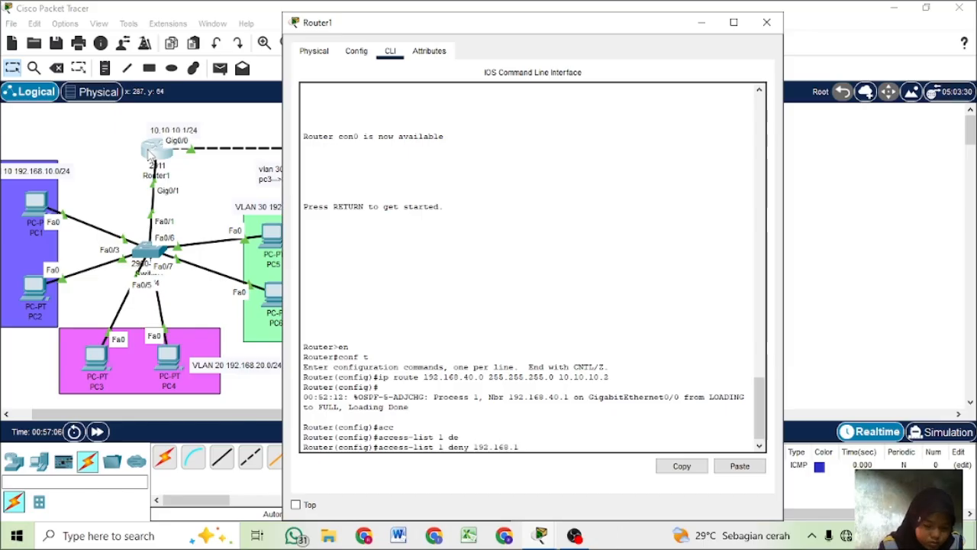
pyautogui.press('BackSpace')
pyautogui.write('30')
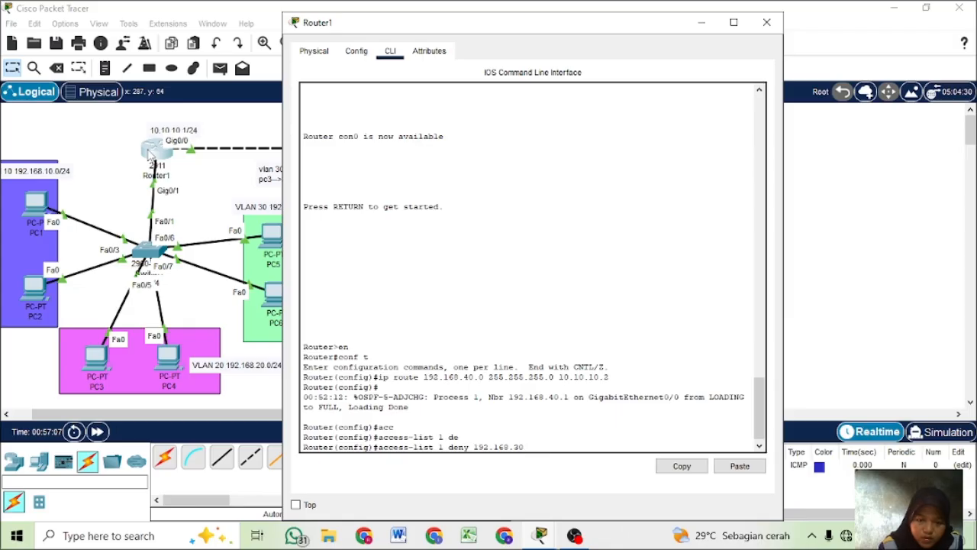
pyautogui.write('.')
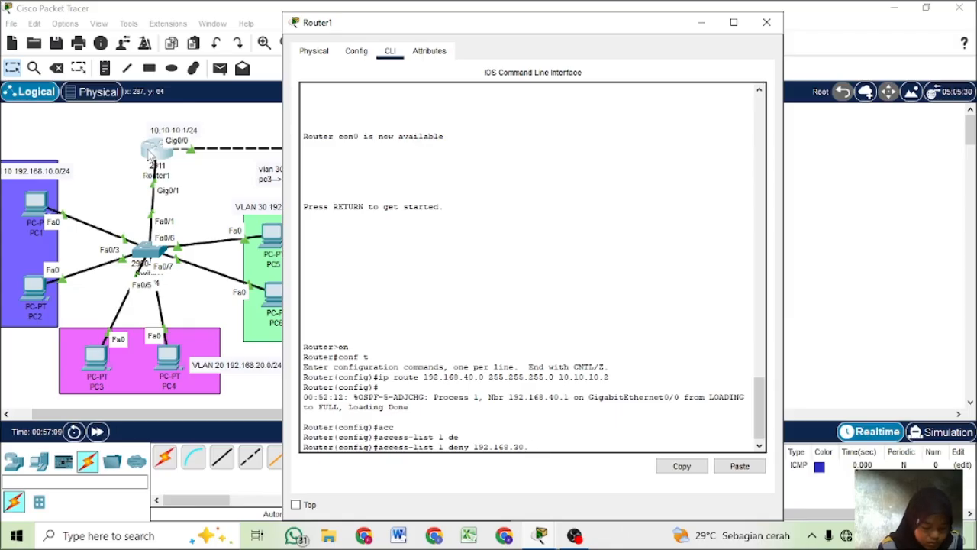
pyautogui.write('0 0.')
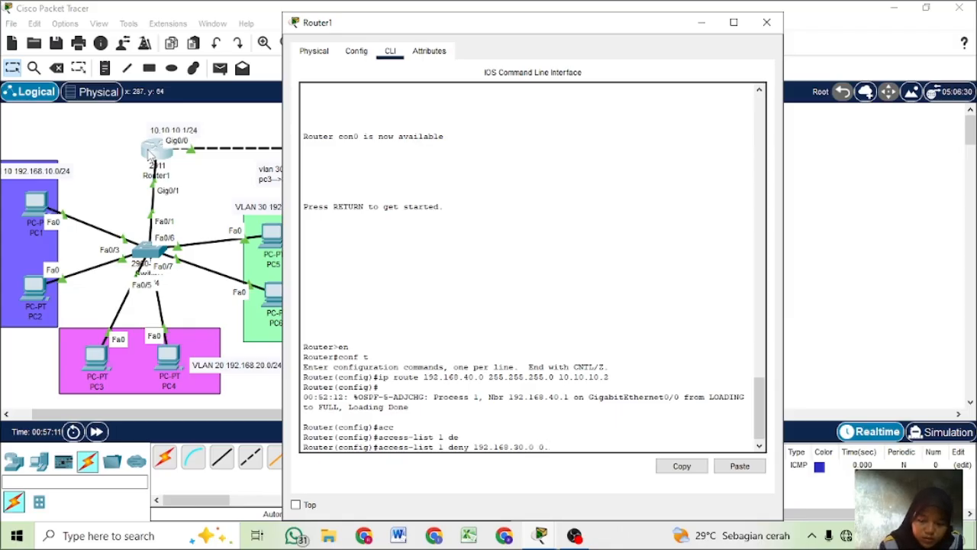
pyautogui.write('0.0')
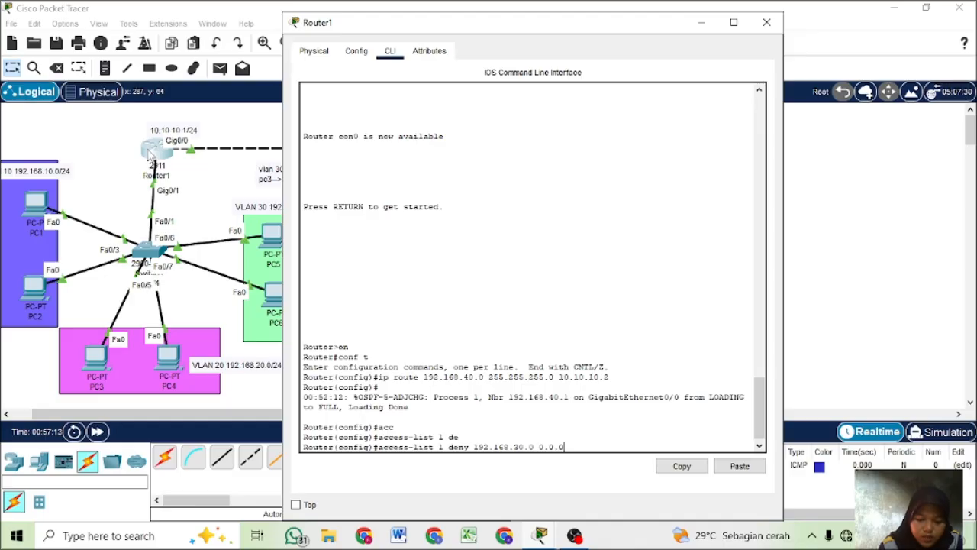
pyautogui.write('.255')
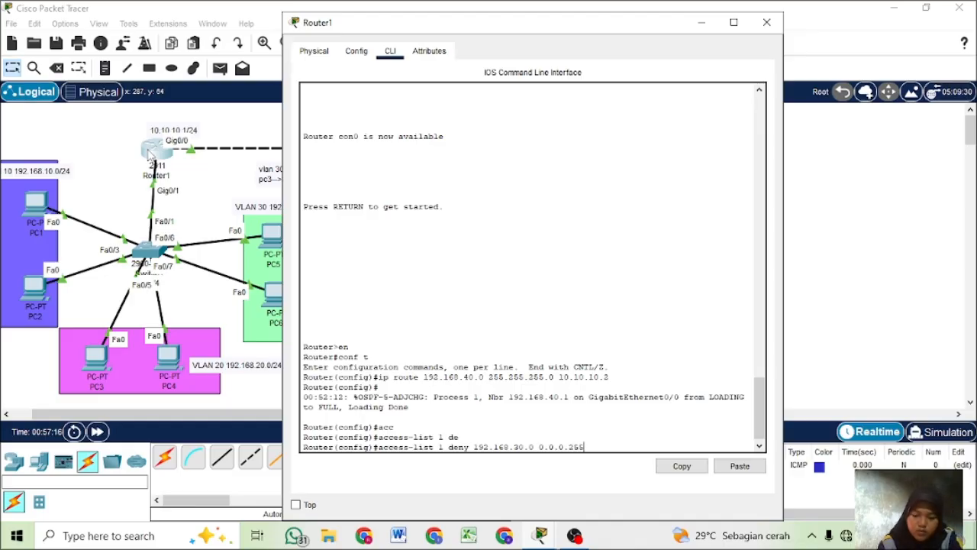
pyautogui.write('?')
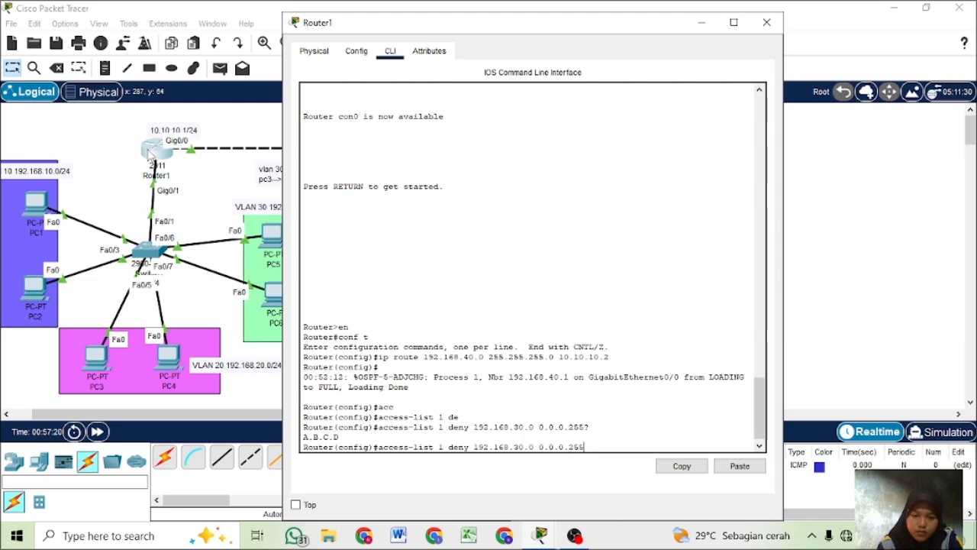
pyautogui.write('?')
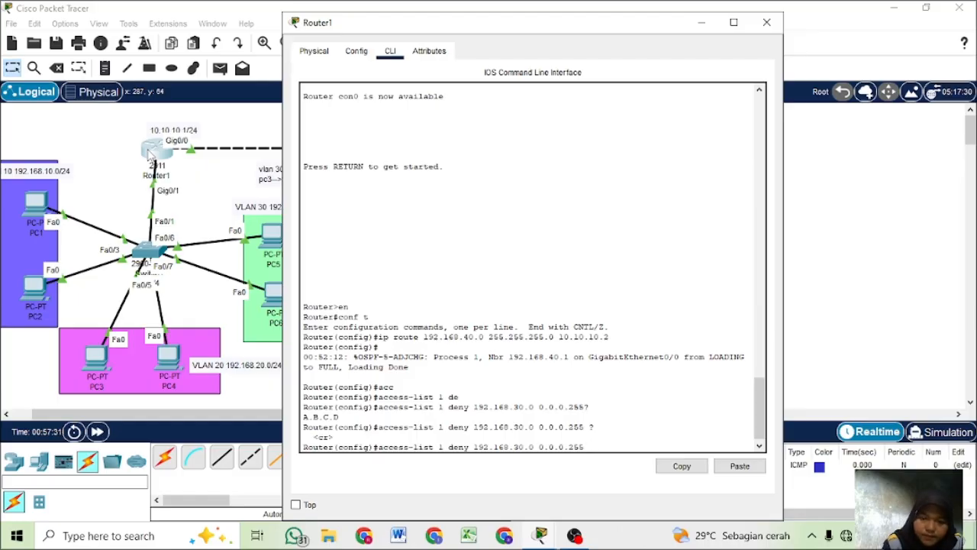
# - Query the parameters accepted after the denied source address 192.168.30.0, and discard the unexecuted access-list command
pyautogui.press('BackSpace')
pyautogui.press('BackSpace')
pyautogui.press('BackSpace')
pyautogui.press('BackSpace')
pyautogui.press('BackSpace')
pyautogui.press('BackSpace')
pyautogui.press('BackSpace')
pyautogui.press('BackSpace')
pyautogui.press('BackSpace')
pyautogui.press('BackSpace')
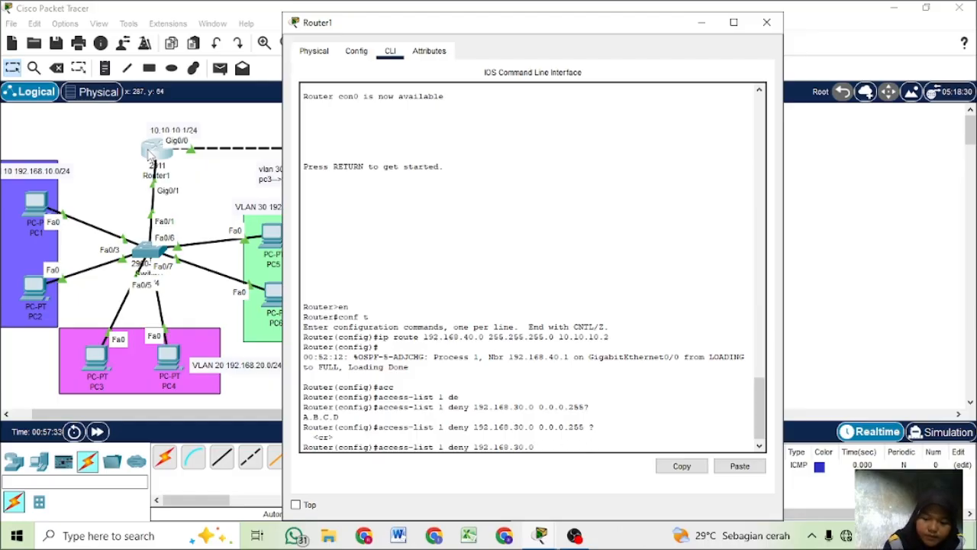
pyautogui.write('?')
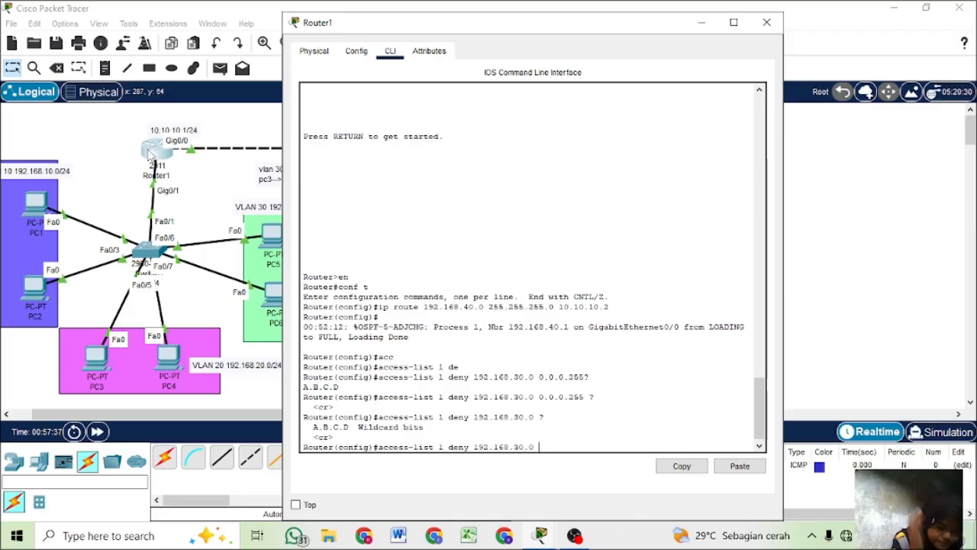
pyautogui.press('BackSpace')
pyautogui.press('BackSpace')
pyautogui.press('BackSpace')
pyautogui.press('BackSpace')
pyautogui.press('BackSpace')
pyautogui.press('BackSpace')
pyautogui.press('BackSpace')
pyautogui.press('BackSpace')
pyautogui.press('BackSpace')
pyautogui.press('BackSpace')
pyautogui.press('BackSpace')
pyautogui.press('BackSpace')
pyautogui.press('BackSpace')
pyautogui.press('BackSpace')
pyautogui.press('BackSpace')
pyautogui.press('BackSpace')
pyautogui.press('BackSpace')
pyautogui.press('BackSpace')
pyautogui.press('BackSpace')
pyautogui.press('BackSpace')
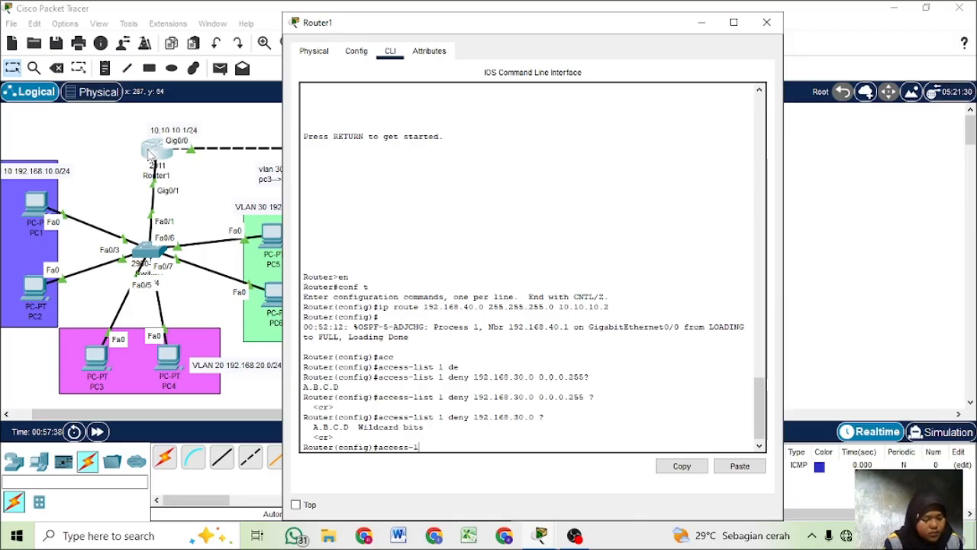
# - Enter subinterface configuration mode for gig0/1.30 on Router1
pyautogui.write('int')
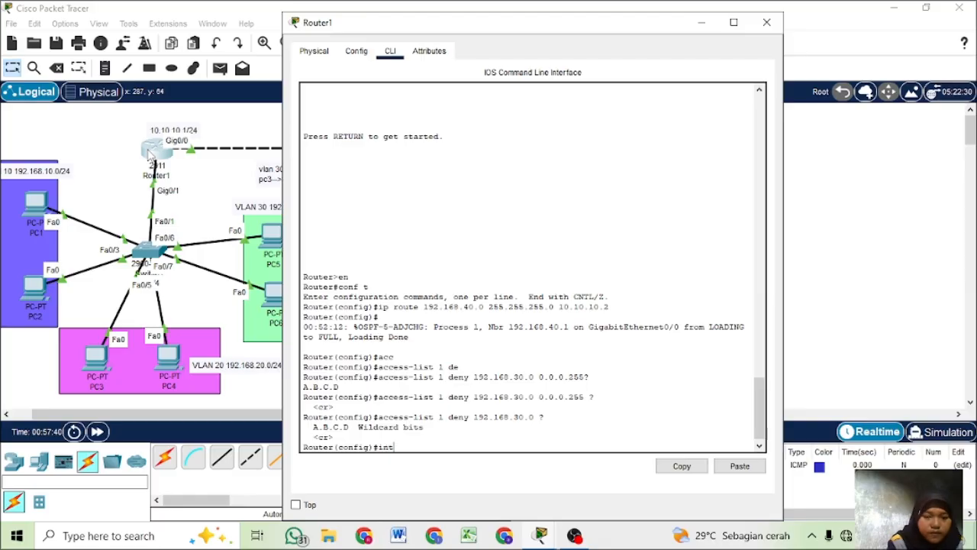
pyautogui.write(' gi')
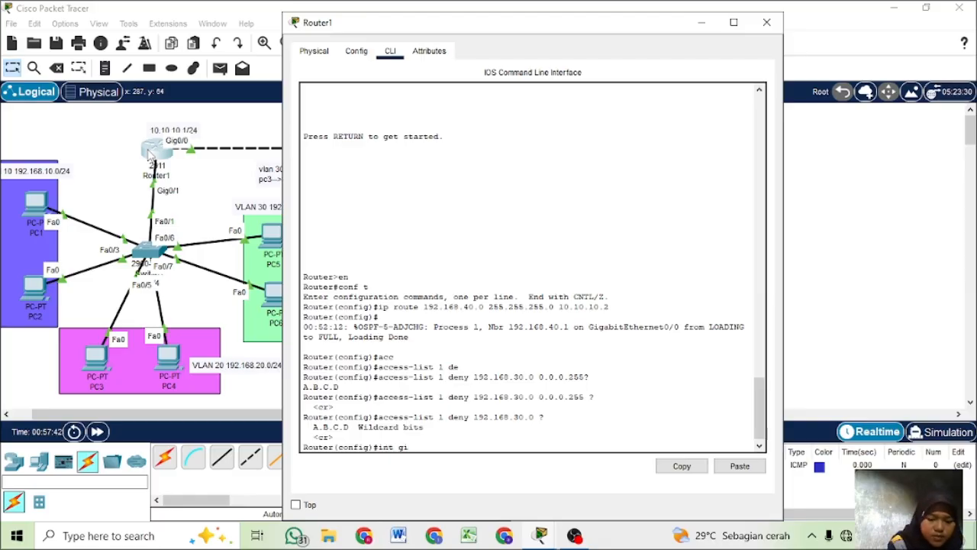
pyautogui.write('g0')
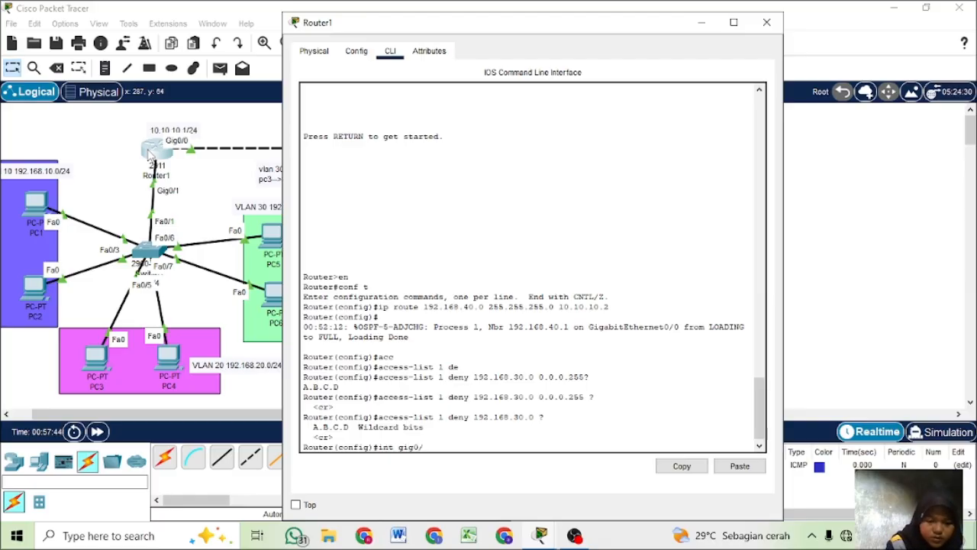
pyautogui.write('/1.')
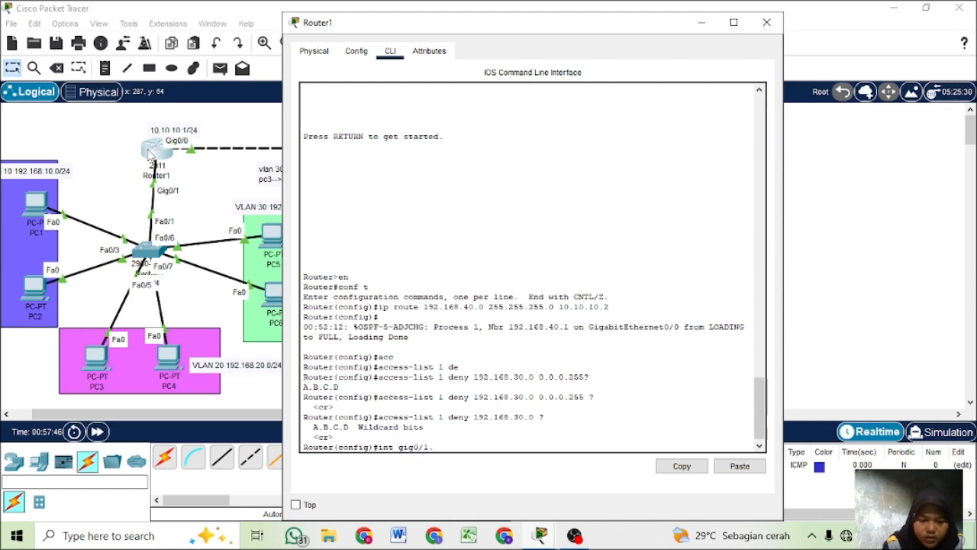
pyautogui.write('30')
pyautogui.press('Return')
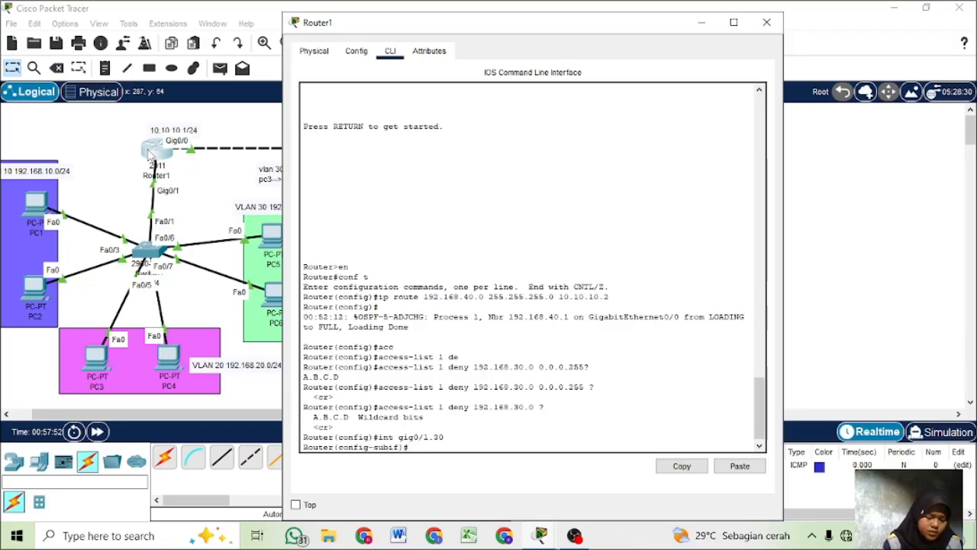
# - Apply access list 1 in the outbound direction on Router1's gig0/1.30 subinterface
pyautogui.write('ip')
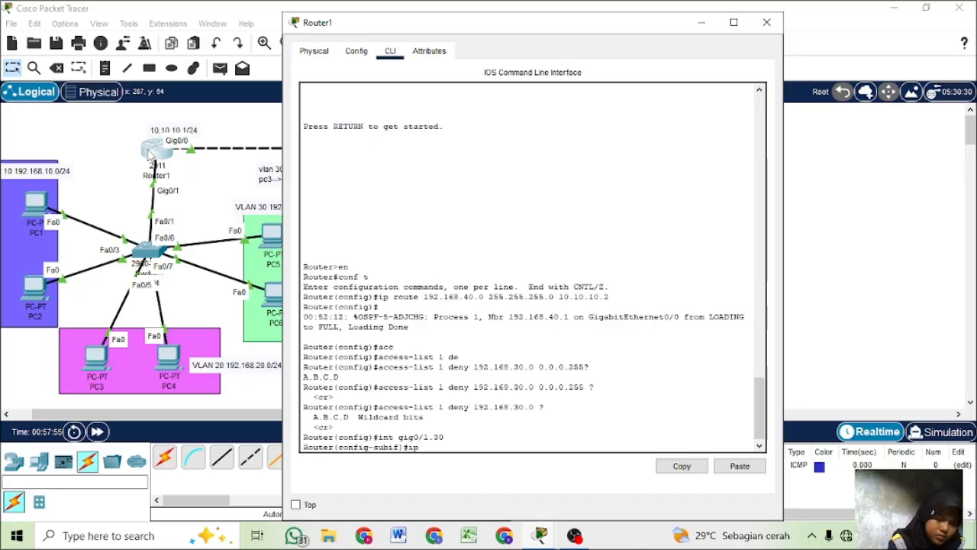
pyautogui.write(' acces')
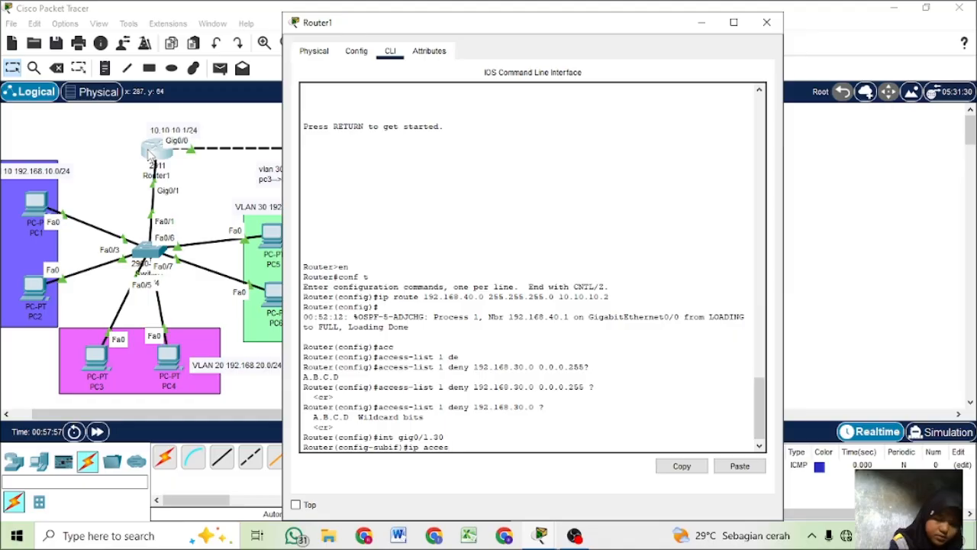
pyautogui.press('Tab')
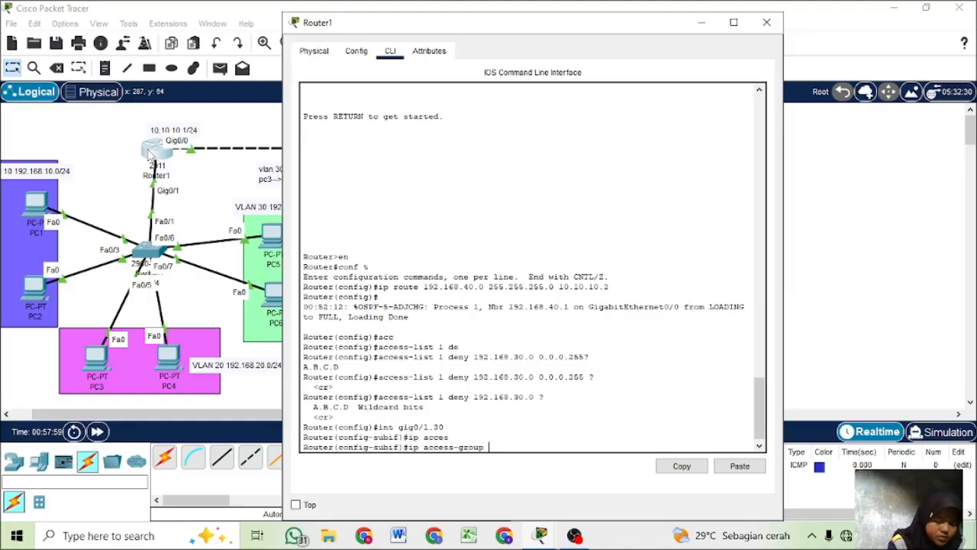
pyautogui.write('1')
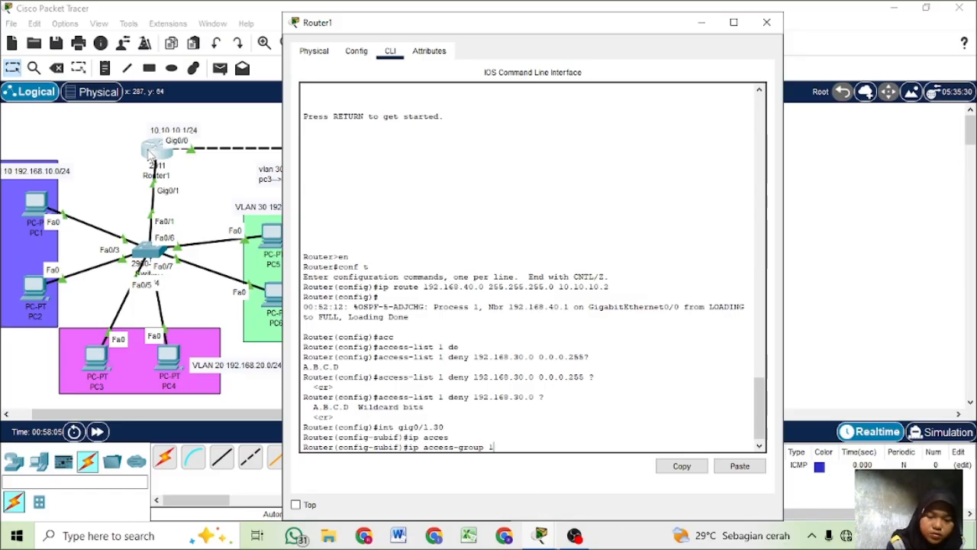
pyautogui.write(' out')
pyautogui.press('Return')
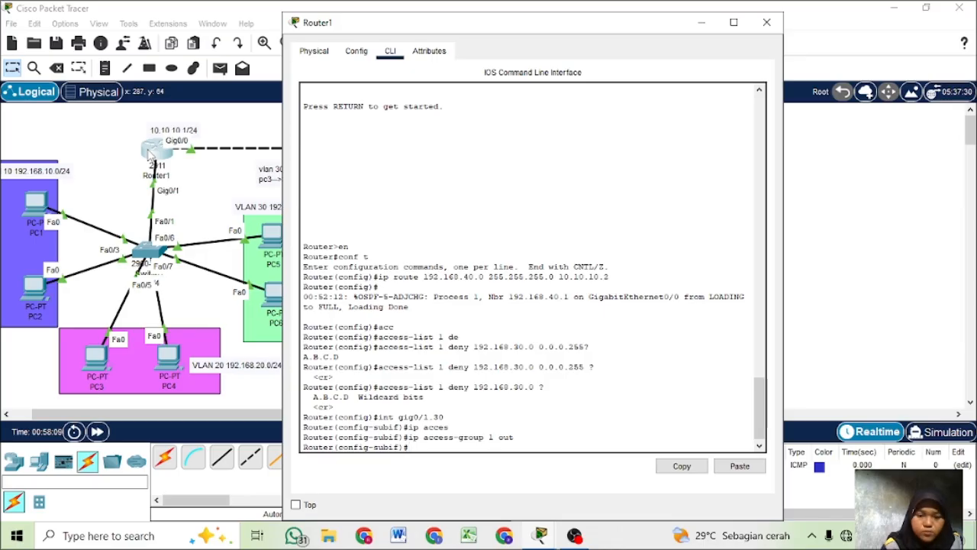
# - Remove the outbound access-group 1 assignment from Router1's gig0/1.30 subinterface
pyautogui.press('Up')
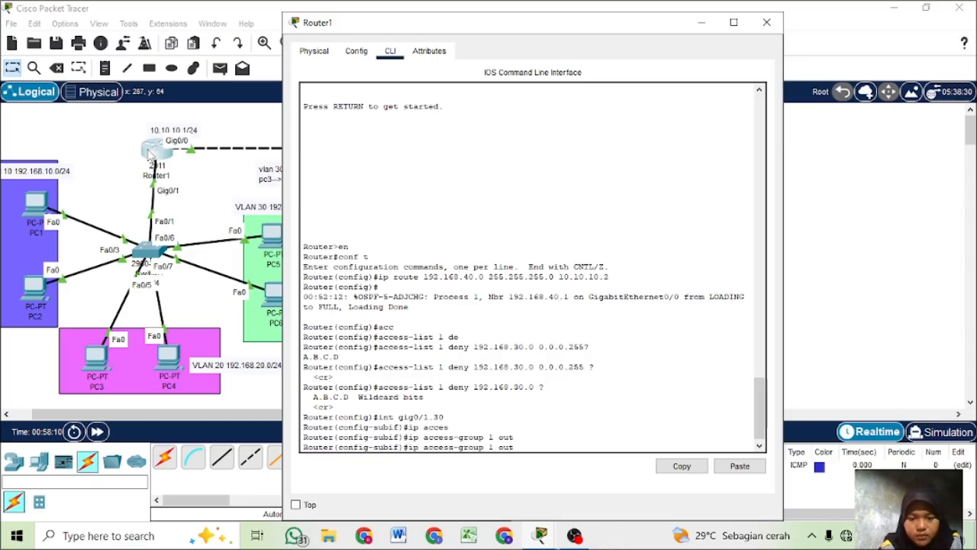
pyautogui.press('Left')
pyautogui.press('Left')
pyautogui.press('Left')
pyautogui.press('Left')
pyautogui.press('Left')
pyautogui.press('Left')
pyautogui.press('Left')
pyautogui.press('Left')
pyautogui.press('Left')
pyautogui.press('Left')
pyautogui.press('Left')
pyautogui.press('Left')
pyautogui.press('Left')
pyautogui.press('Left')
pyautogui.press('Left')
pyautogui.press('Left')
pyautogui.press('Left')
pyautogui.press('Left')
pyautogui.press('Left')
pyautogui.press('Left')
pyautogui.write('n')
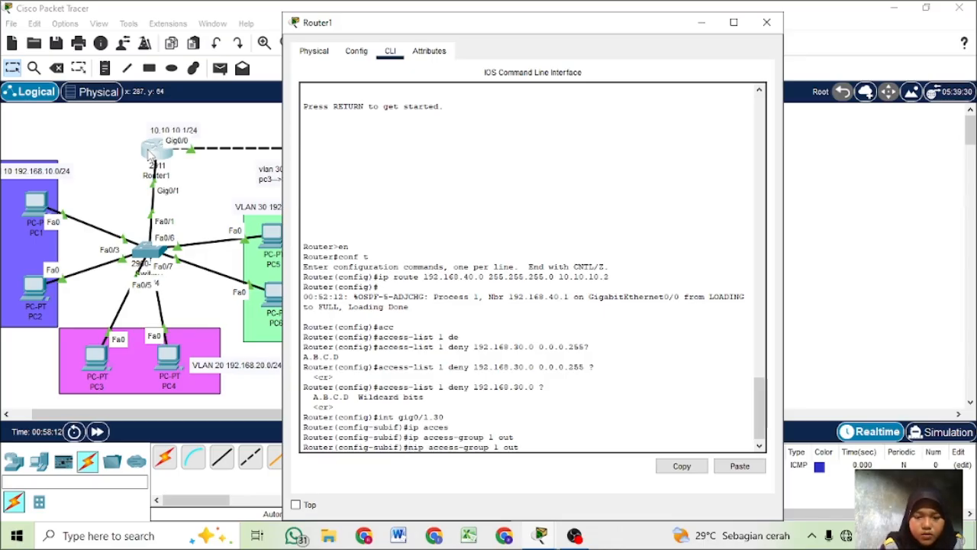
pyautogui.write('oip')
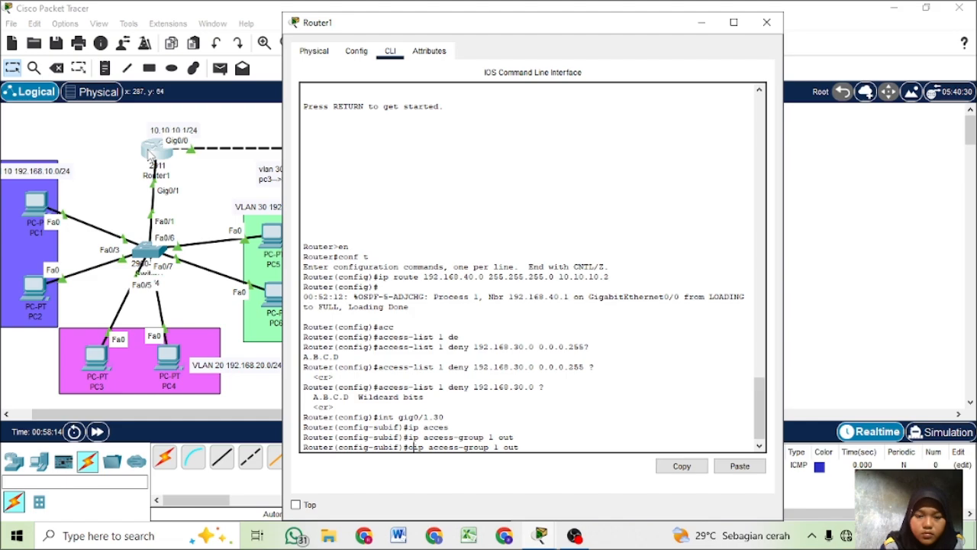
pyautogui.press('Return')
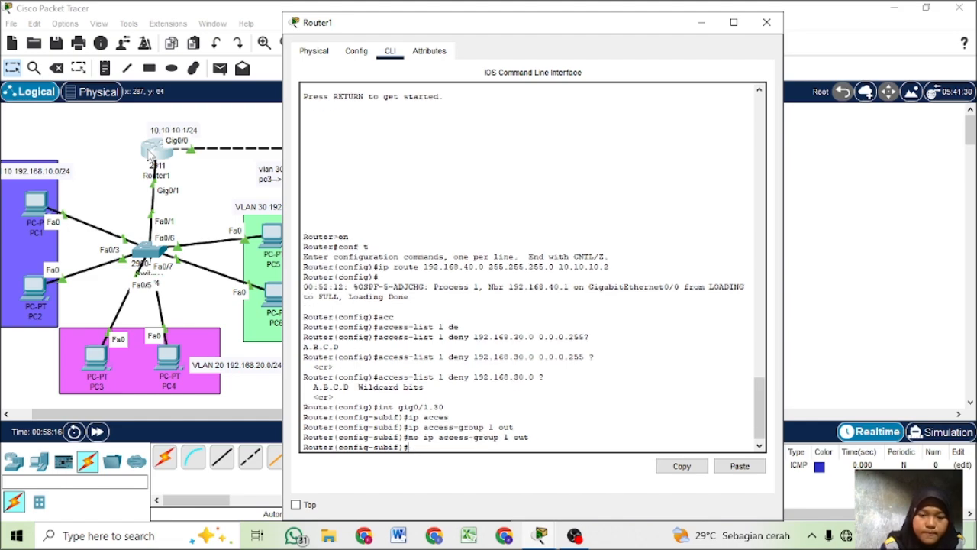
# - Apply access list 1 in the inbound direction on Router1's gig0/1.30 subinterface
pyautogui.press('Up')
pyautogui.press('Left')
pyautogui.press('Left')
pyautogui.press('Left')
pyautogui.press('Left')
pyautogui.press('Left')
pyautogui.press('Left')
pyautogui.press('Left')
pyautogui.press('Left')
pyautogui.press('Left')
pyautogui.press('Left')
pyautogui.press('Left')
pyautogui.press('Left')
pyautogui.press('Left')
pyautogui.press('Left')
pyautogui.press('Left')
pyautogui.press('Left')
pyautogui.press('Left')
pyautogui.press('Left')
pyautogui.press('Left')
pyautogui.press('Left')
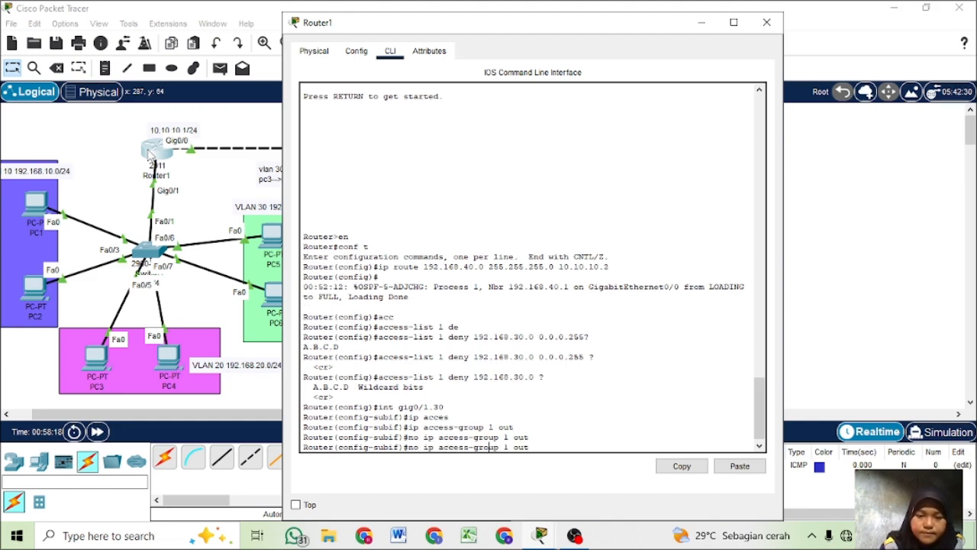
pyautogui.press('Delete')
pyautogui.press('Delete')
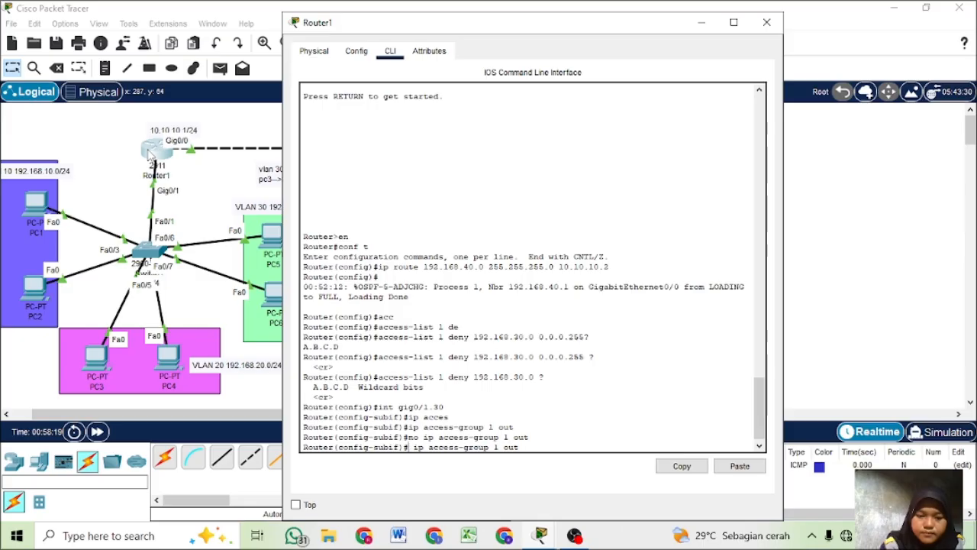
pyautogui.press('BackSpace')
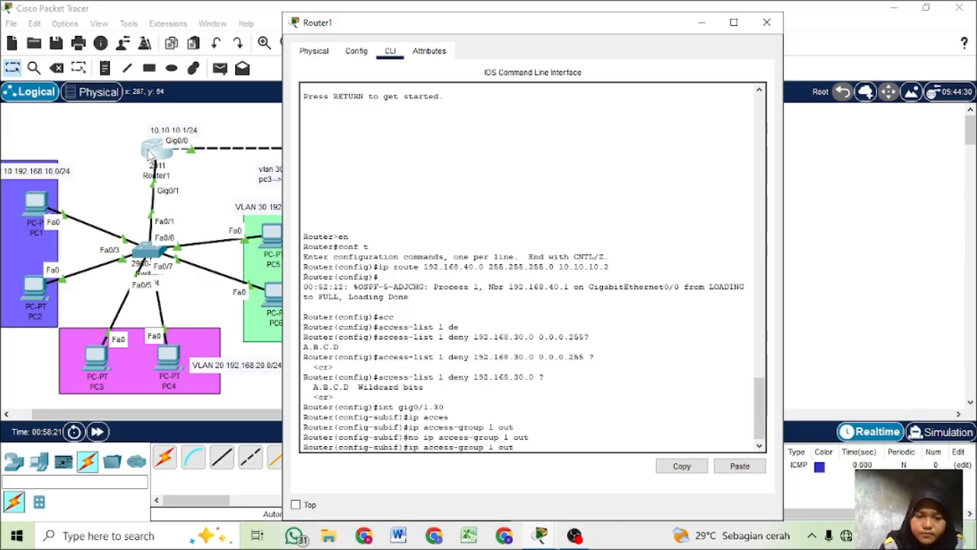
pyautogui.press('BackSpace')
pyautogui.press('BackSpace')
pyautogui.press('BackSpace')
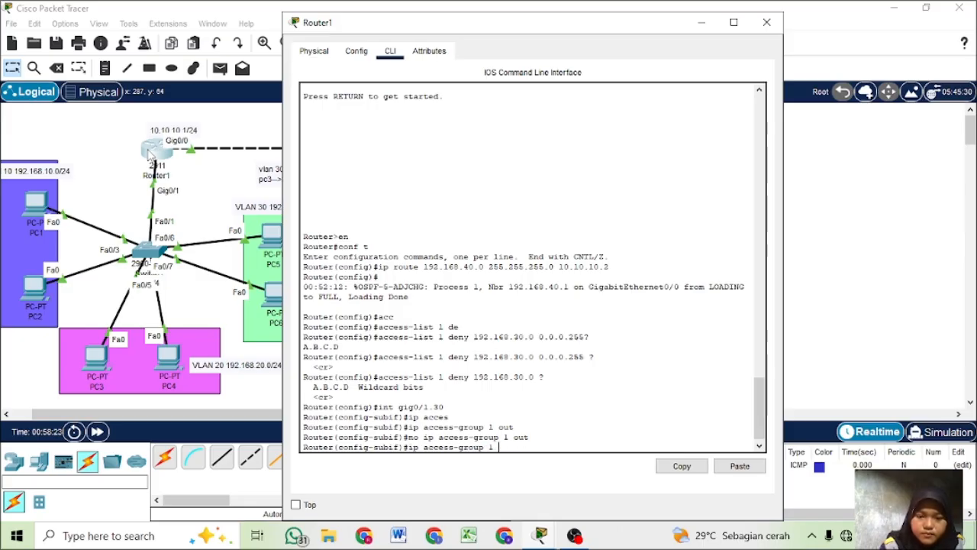
pyautogui.write('in')
pyautogui.press('Return')
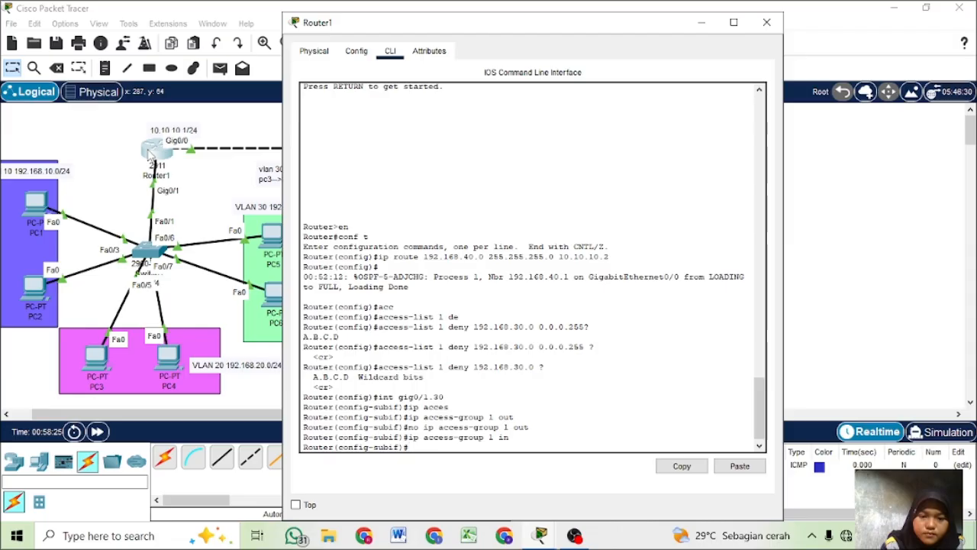
# - Test connectivity by sending a simple PDU from PC5 to Server3
pyautogui.click(47, 128)
pyautogui.click(220, 68)
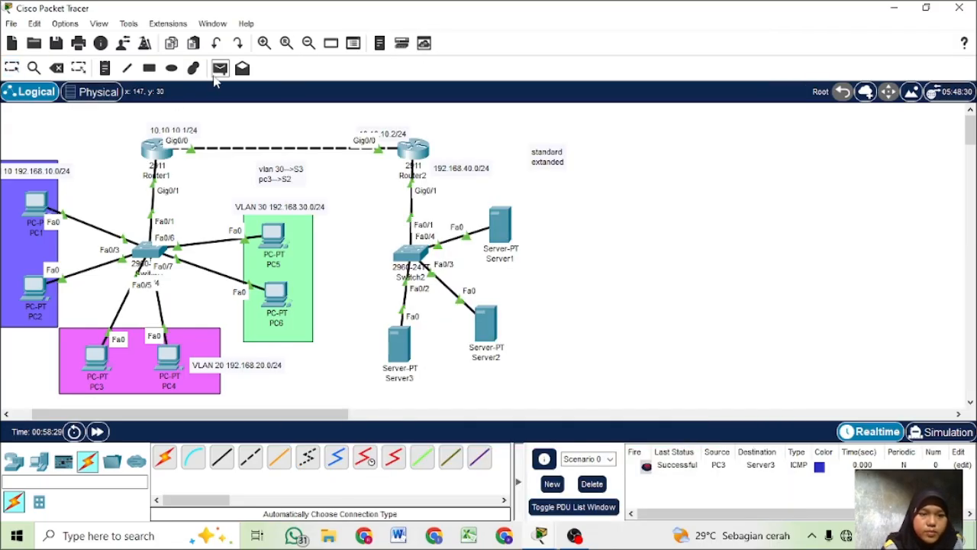
pyautogui.click(274, 233)
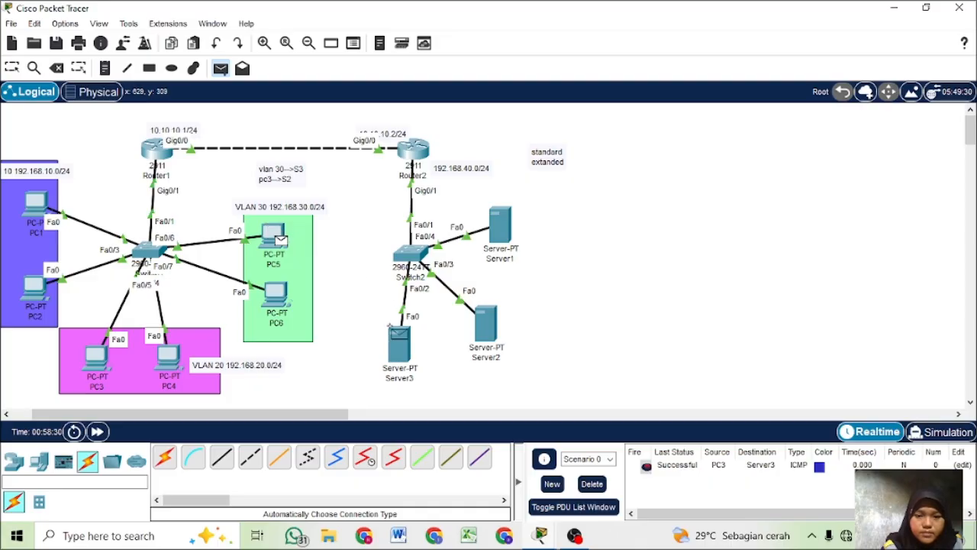
pyautogui.click(401, 352)
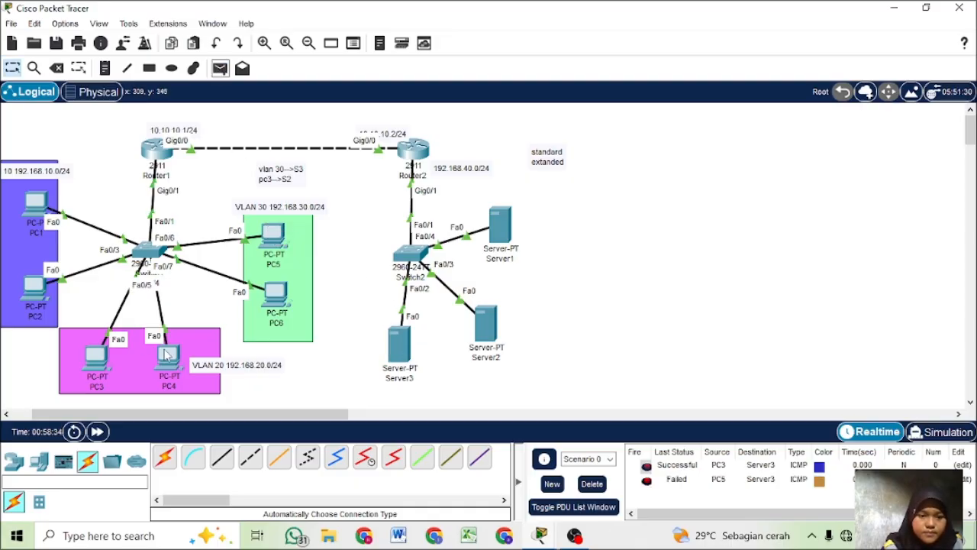
# - Test connectivity by sending a simple PDU from PC4 to Server1
pyautogui.click(220, 73)
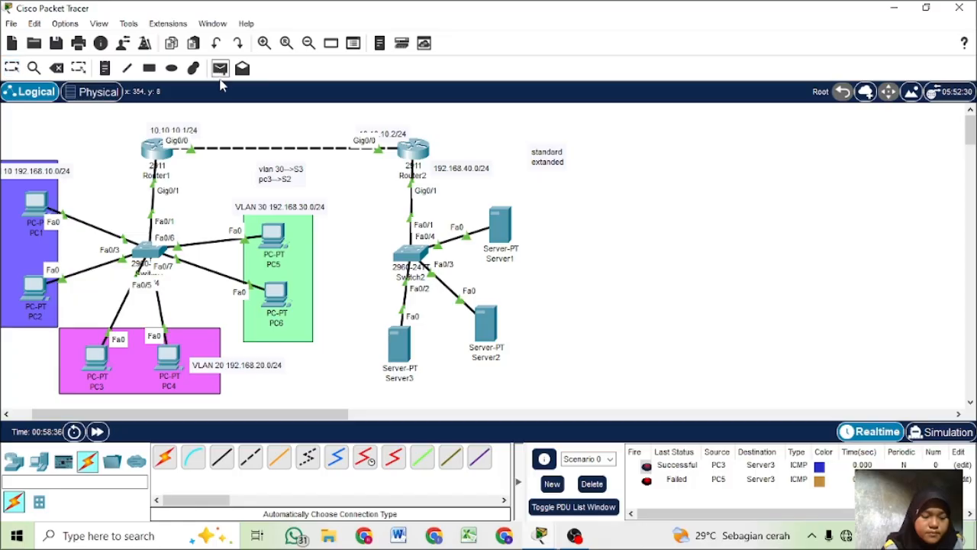
pyautogui.click(168, 356)
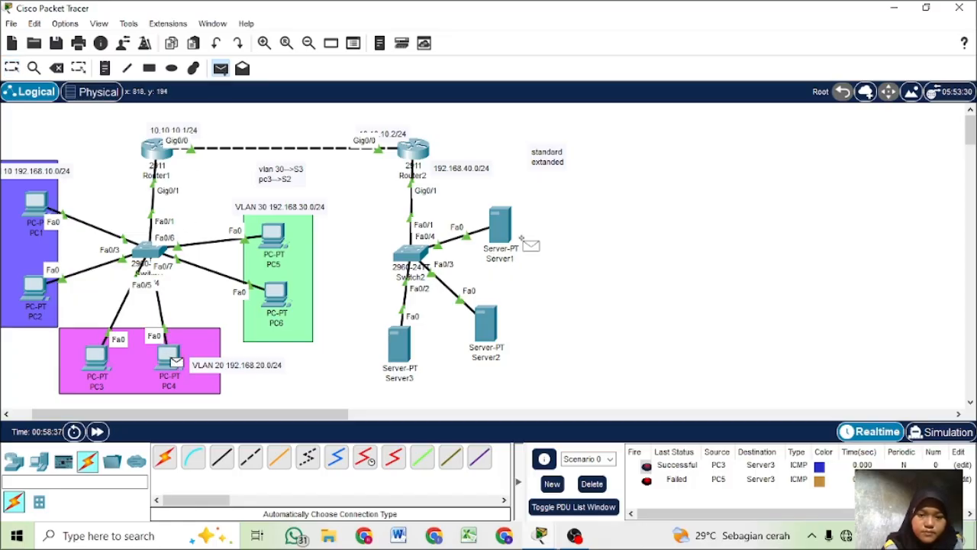
pyautogui.click(500, 229)
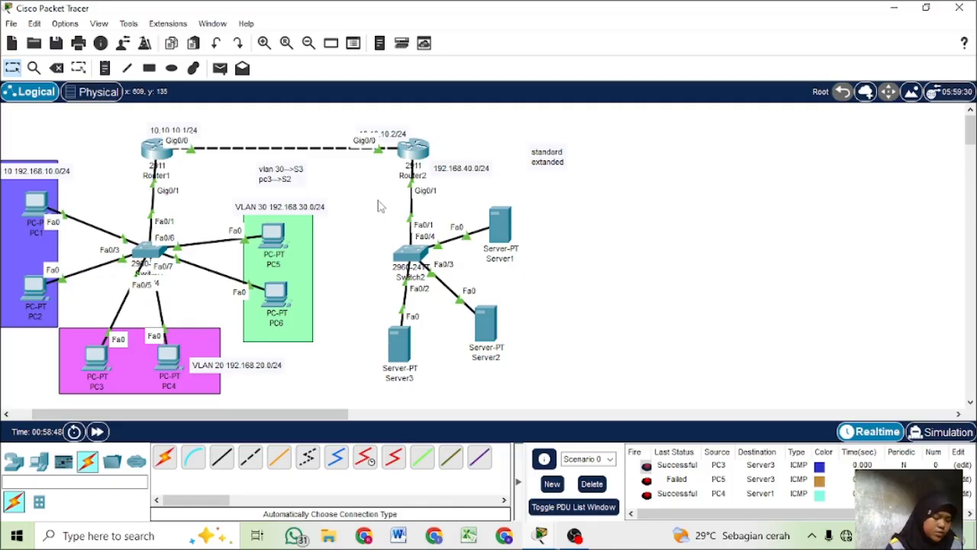
# - Return Router1's command line from subinterface mode to global configuration mode
pyautogui.click(160, 153)
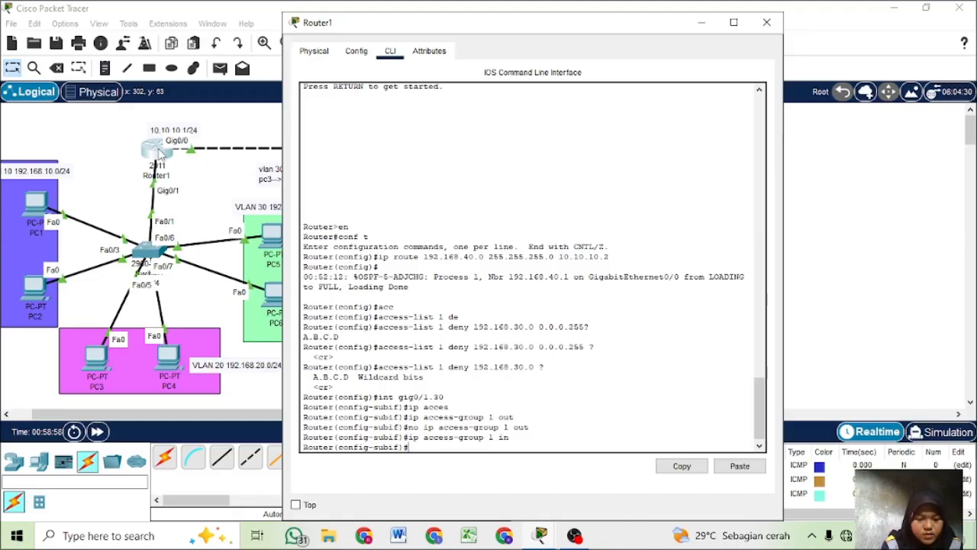
pyautogui.write('ex')
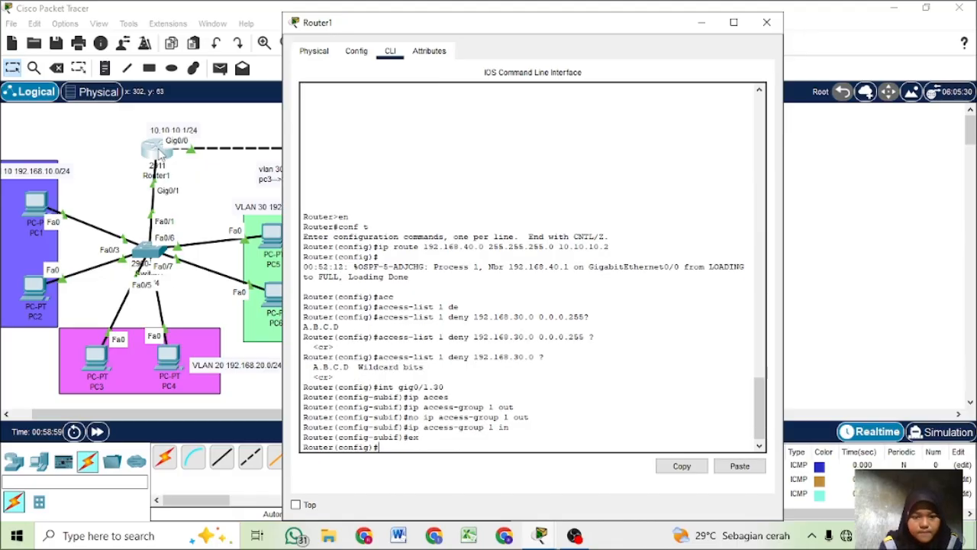
pyautogui.press('Return')
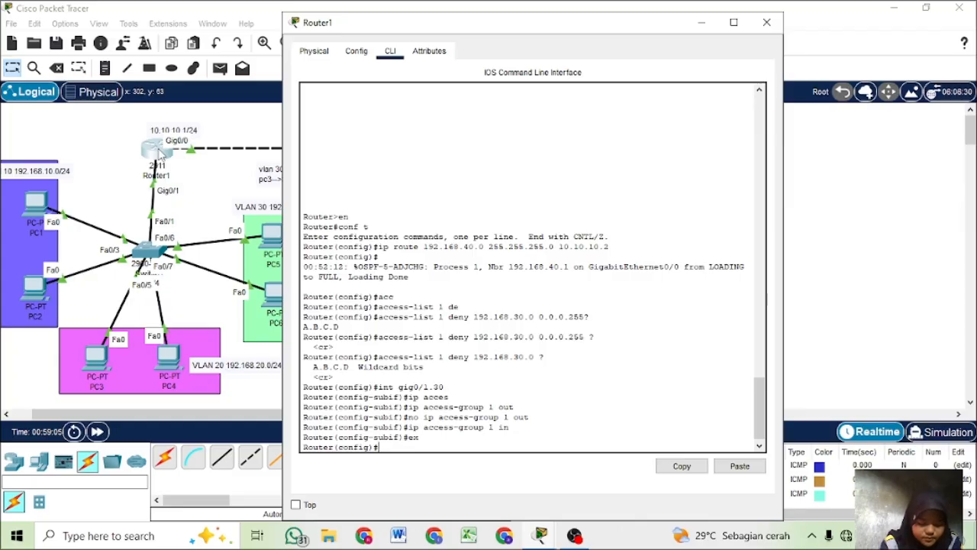
pyautogui.write('no')
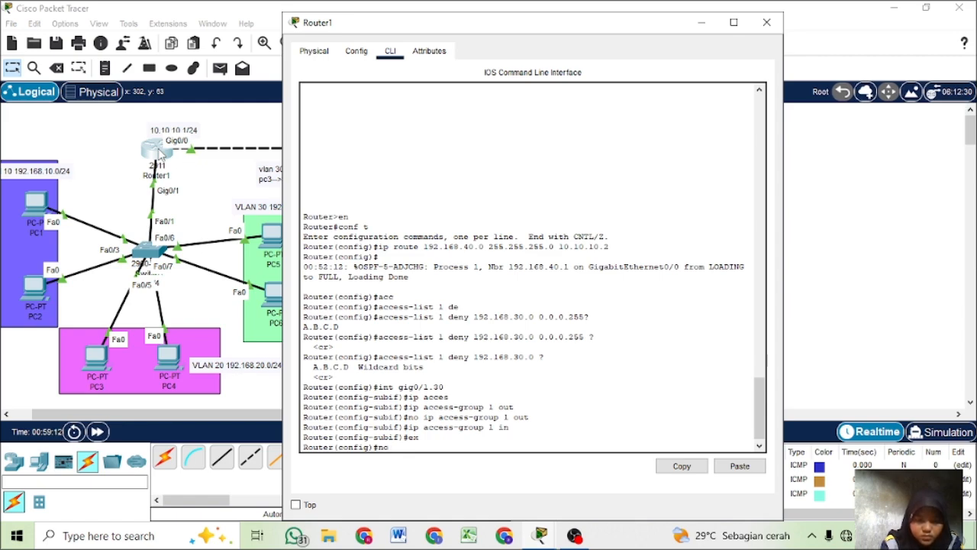
pyautogui.write('ip')
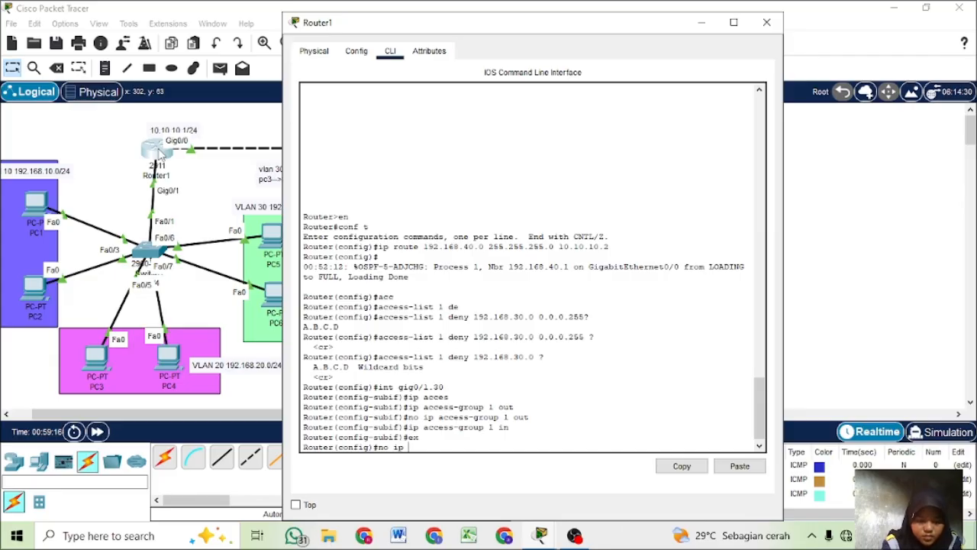
pyautogui.write(' acc')
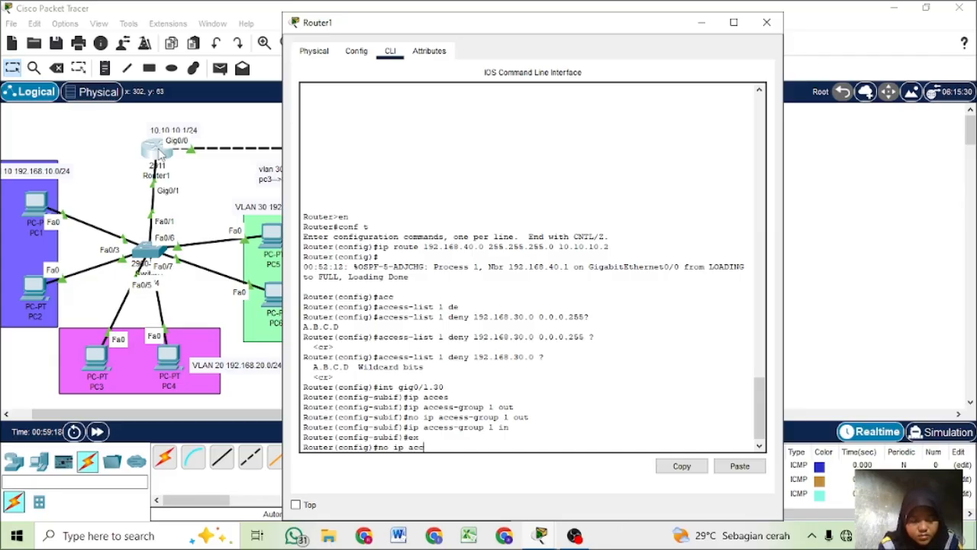
pyautogui.press('Tab')
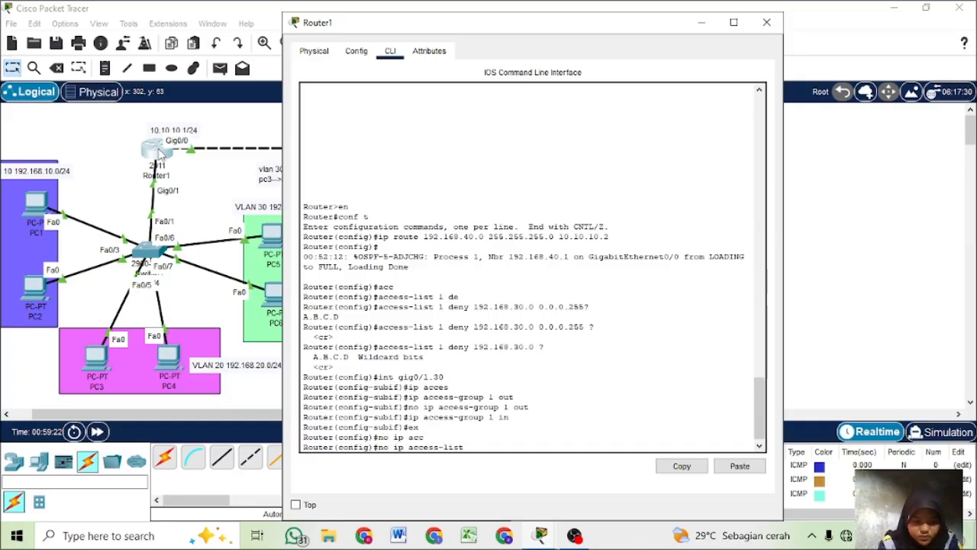
pyautogui.press('BackSpace')
pyautogui.press('BackSpace')
pyautogui.press('BackSpace')
pyautogui.press('BackSpace')
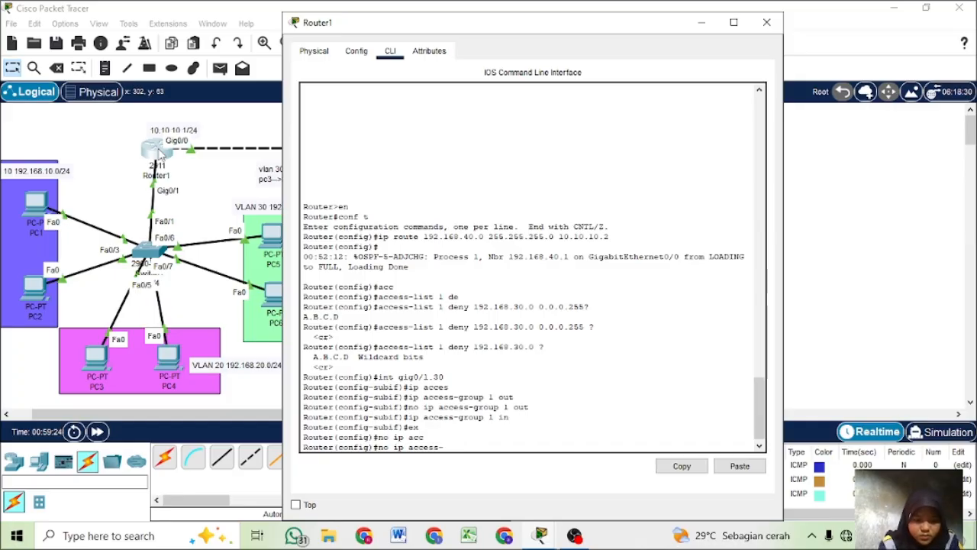
pyautogui.write('group')
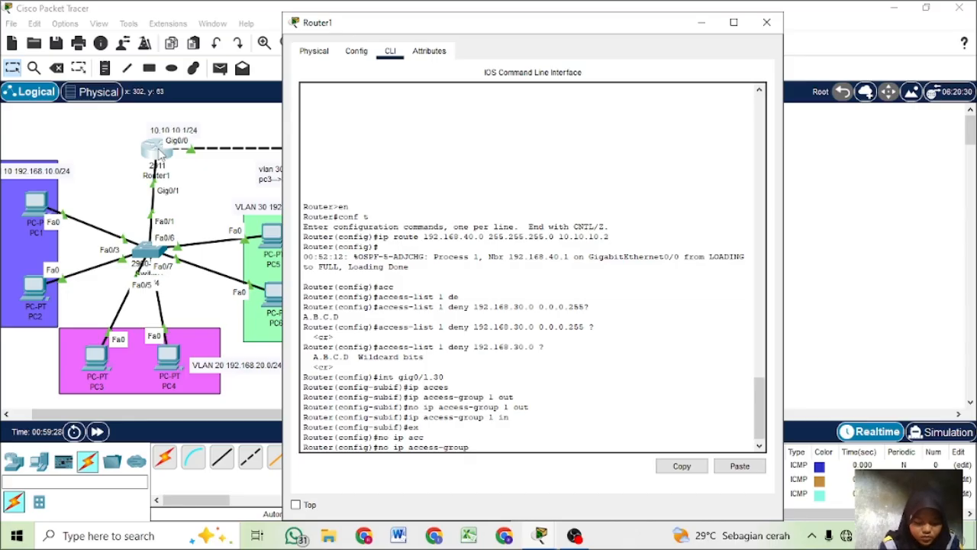
pyautogui.write(' 1')
pyautogui.write('t')
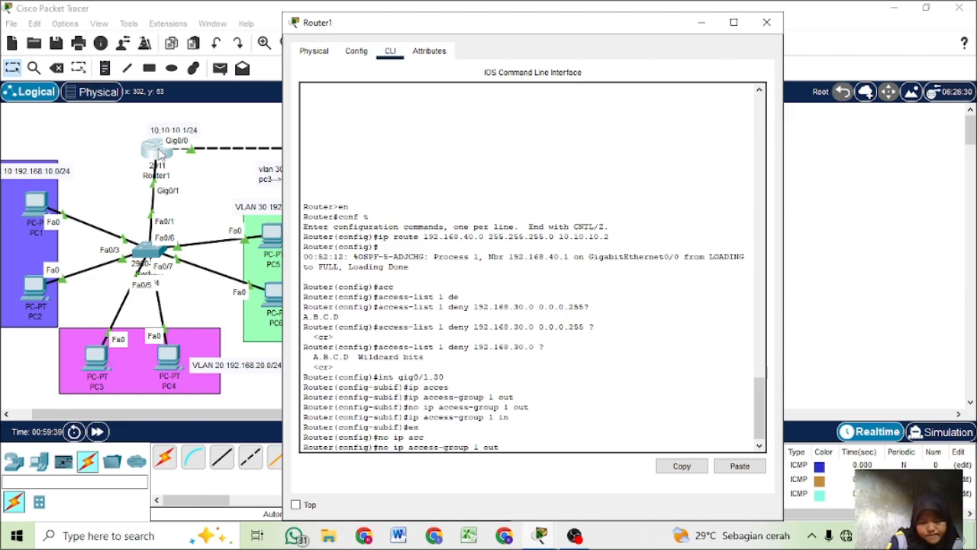
pyautogui.press('BackSpace')
pyautogui.press('BackSpace')
pyautogui.press('BackSpace')
pyautogui.press('BackSpace')
pyautogui.press('BackSpace')
pyautogui.press('BackSpace')
pyautogui.press('BackSpace')
pyautogui.press('BackSpace')
pyautogui.press('BackSpace')
pyautogui.press('BackSpace')
pyautogui.press('BackSpace')
pyautogui.press('BackSpace')
pyautogui.press('BackSpace')
pyautogui.press('BackSpace')
pyautogui.press('BackSpace')
pyautogui.press('BackSpace')
pyautogui.press('BackSpace')
pyautogui.press('BackSpace')
pyautogui.press('BackSpace')
pyautogui.press('BackSpace')
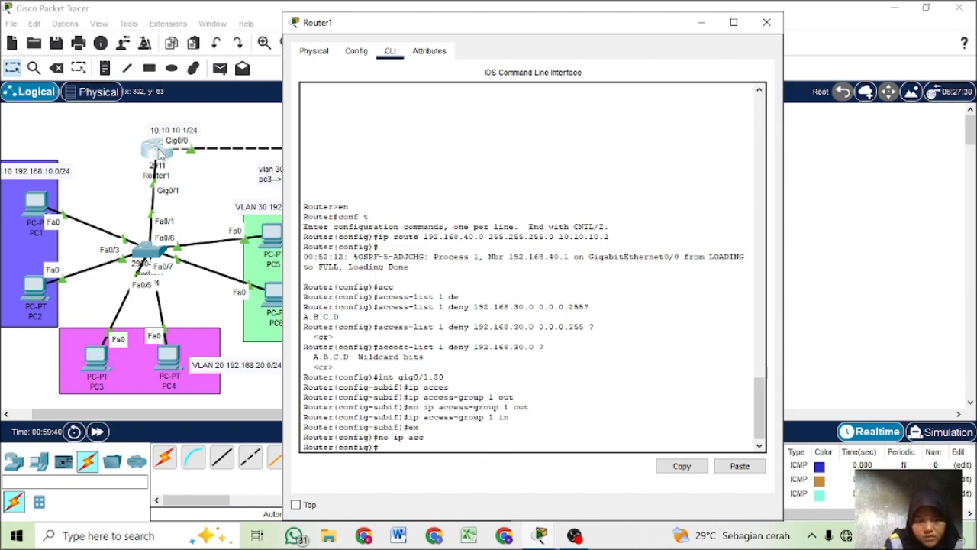
# - Switch to Router2's command line and look back through its previously entered commands, leaving the prompt empty
pyautogui.click(238, 119)
pyautogui.click(412, 152)
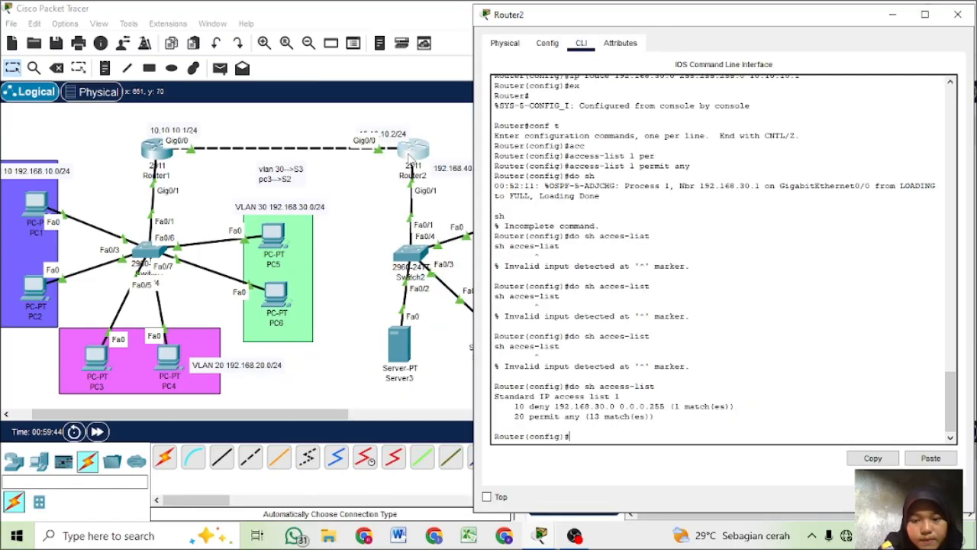
pyautogui.press('Up')
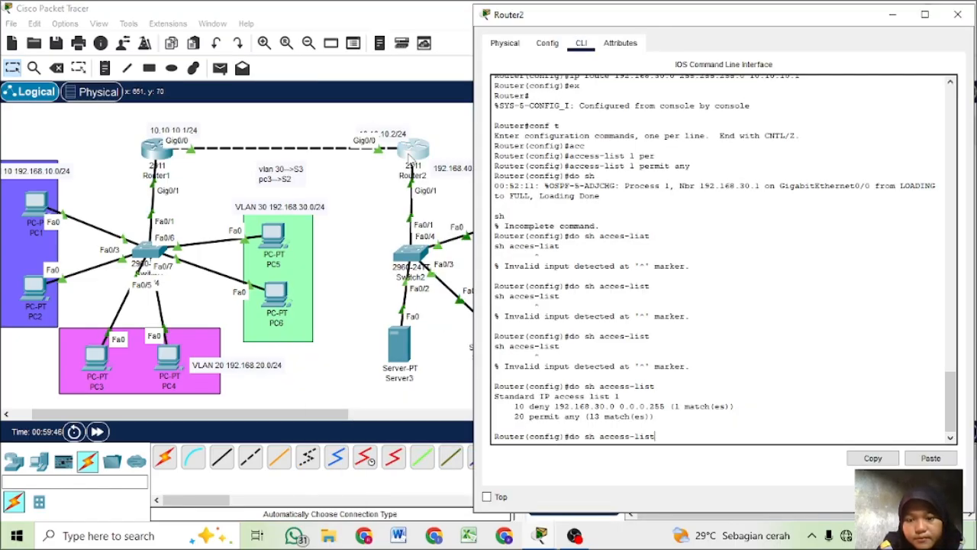
pyautogui.press('Up')
pyautogui.press('Up')
pyautogui.press('Up')
pyautogui.press('Up')
pyautogui.press('Up')
pyautogui.press('Up')
pyautogui.press('Up')
pyautogui.press('Up')
pyautogui.press('Up')
pyautogui.press('Up')
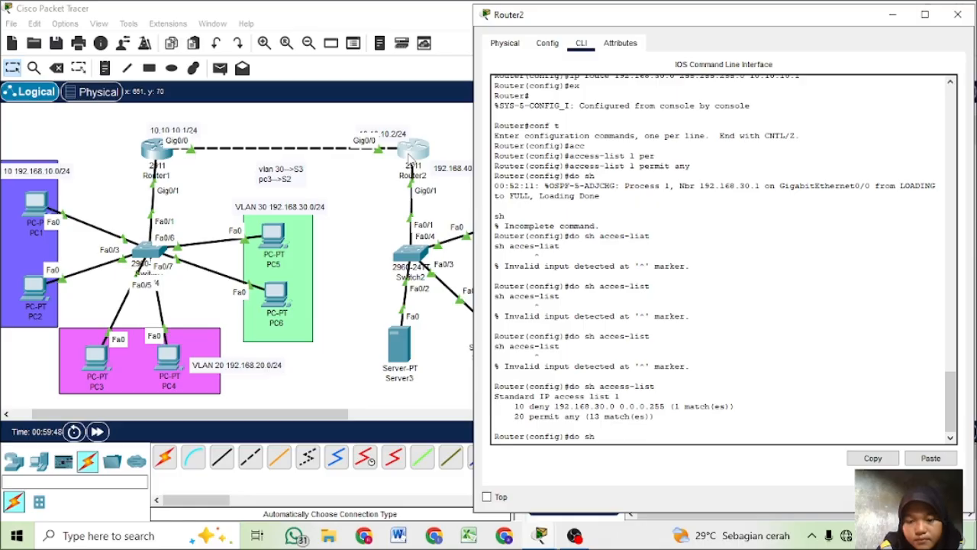
pyautogui.press('Up')
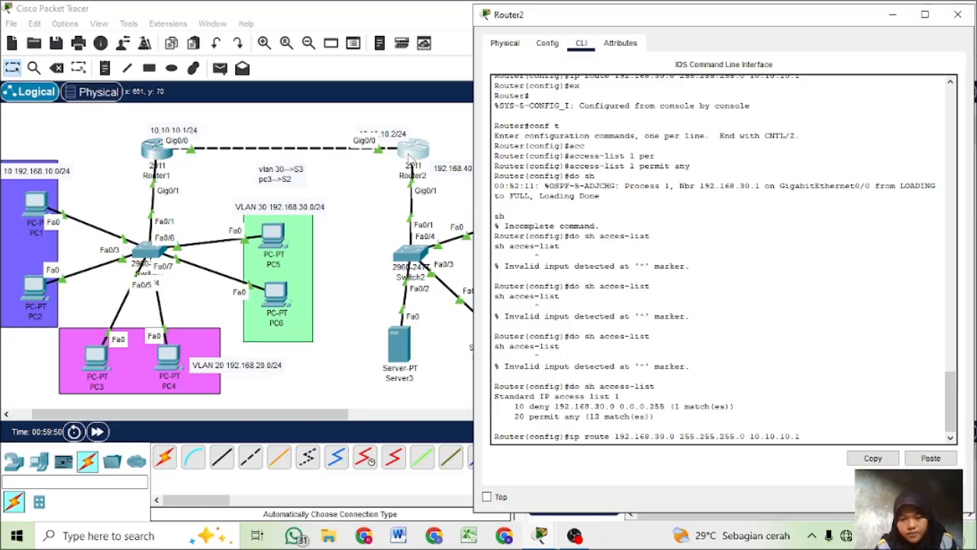
pyautogui.press('Up')
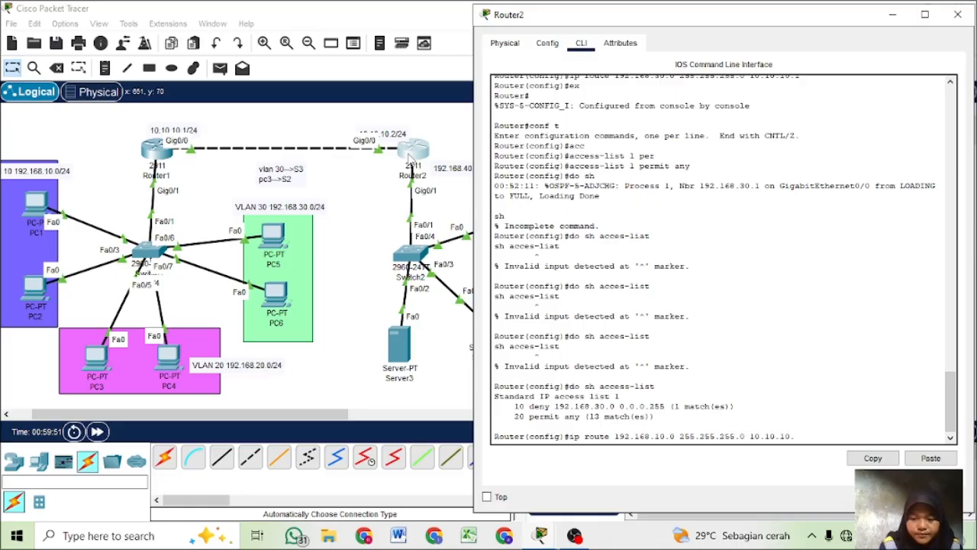
pyautogui.press('BackSpace')
pyautogui.press('BackSpace')
pyautogui.press('BackSpace')
pyautogui.press('BackSpace')
pyautogui.press('BackSpace')
pyautogui.press('BackSpace')
pyautogui.press('BackSpace')
pyautogui.press('BackSpace')
pyautogui.press('BackSpace')
pyautogui.press('BackSpace')
pyautogui.press('BackSpace')
pyautogui.press('BackSpace')
pyautogui.press('BackSpace')
pyautogui.press('BackSpace')
pyautogui.press('BackSpace')
pyautogui.press('BackSpace')
pyautogui.press('BackSpace')
pyautogui.press('BackSpace')
pyautogui.press('BackSpace')
pyautogui.press('BackSpace')
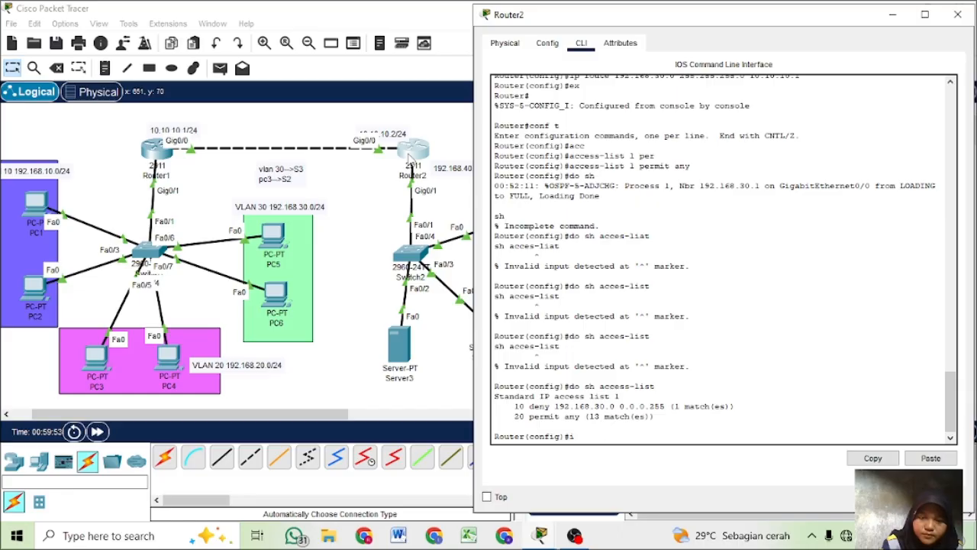
pyautogui.press('BackSpace')
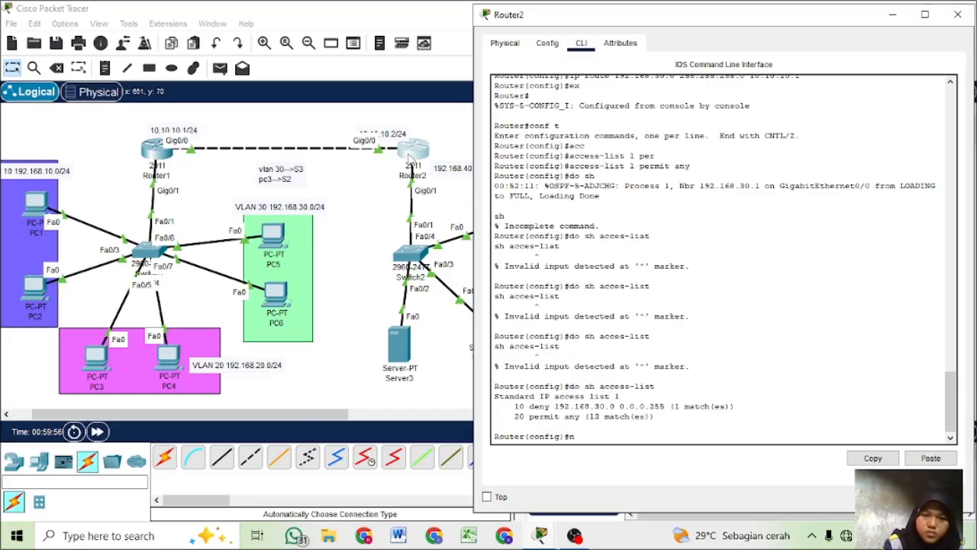
pyautogui.press('BackSpace')
# - Remove outbound access list 1 from Router2's gig0/1 interface and return to global configuration mode
pyautogui.write('int gi')
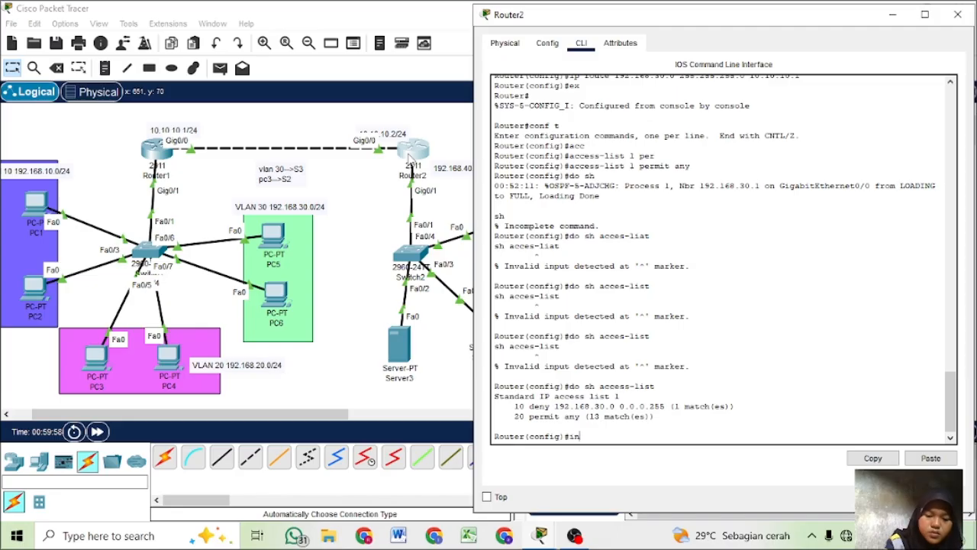
pyautogui.write('g0/')
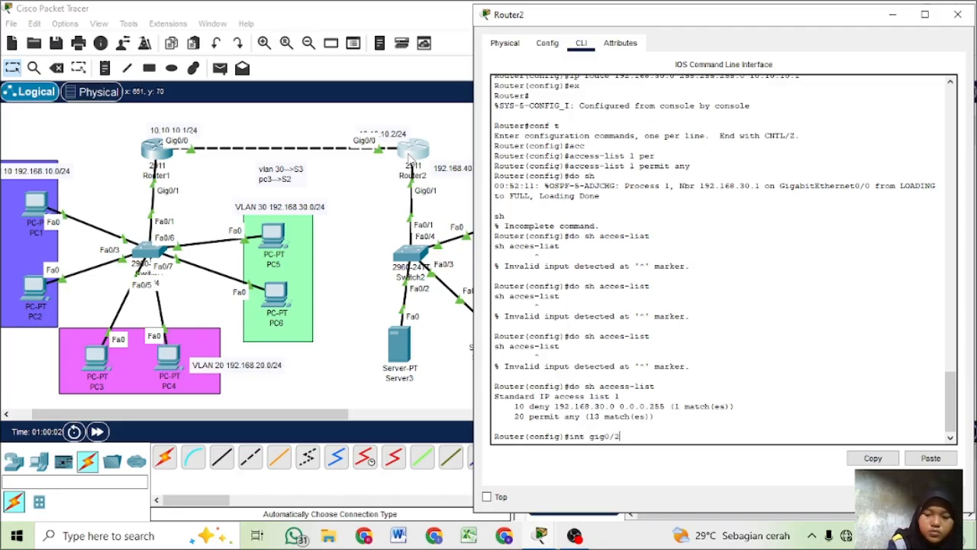
pyautogui.write('1')
pyautogui.press('Return')
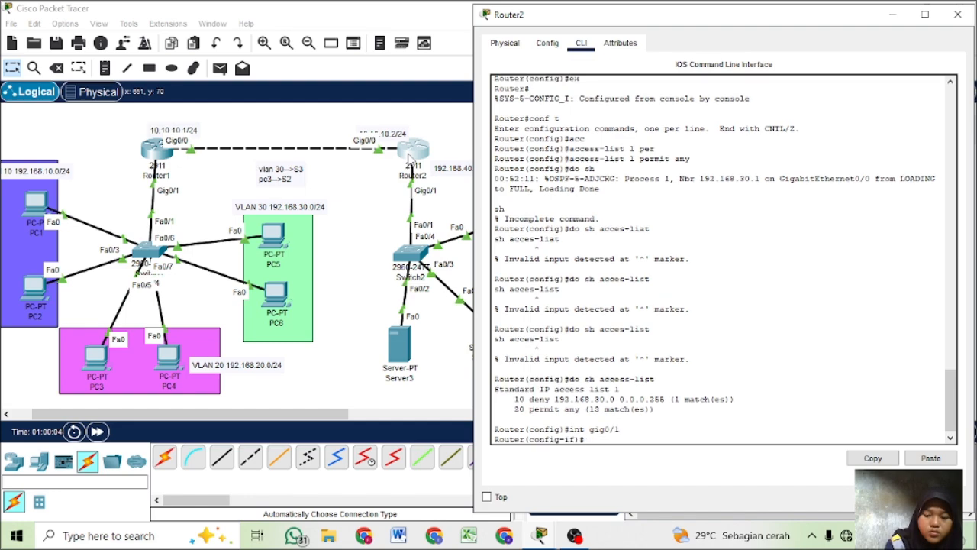
pyautogui.write('no ip')
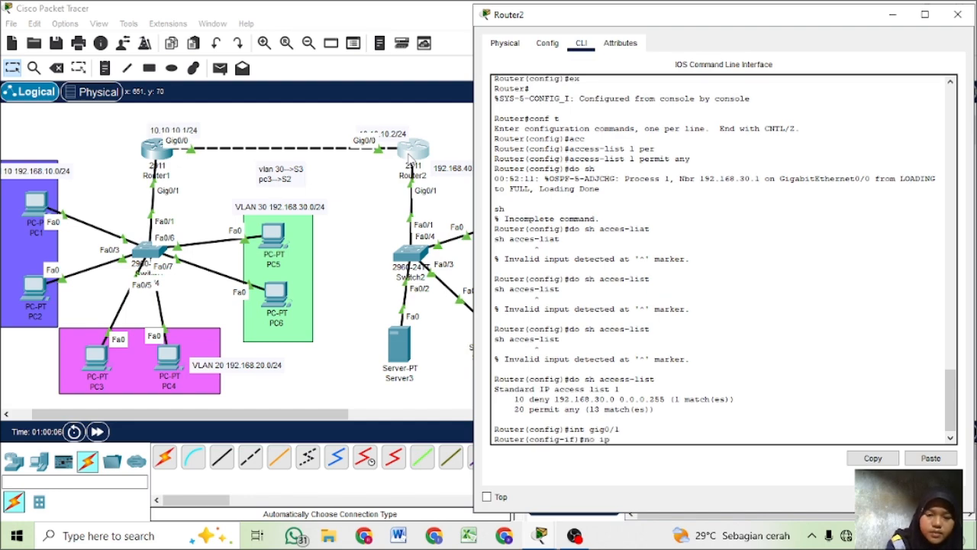
pyautogui.write(' acc')
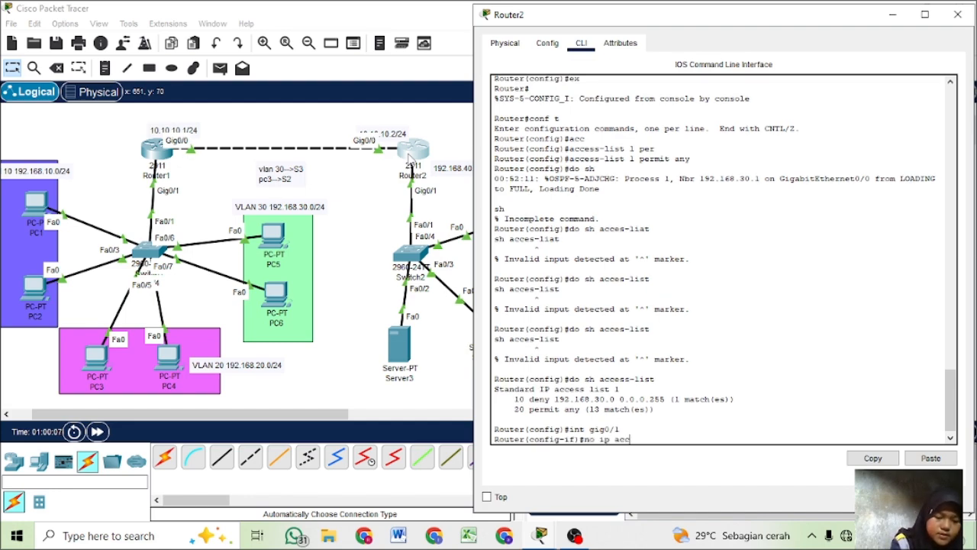
pyautogui.press('Tab')
pyautogui.write('1')
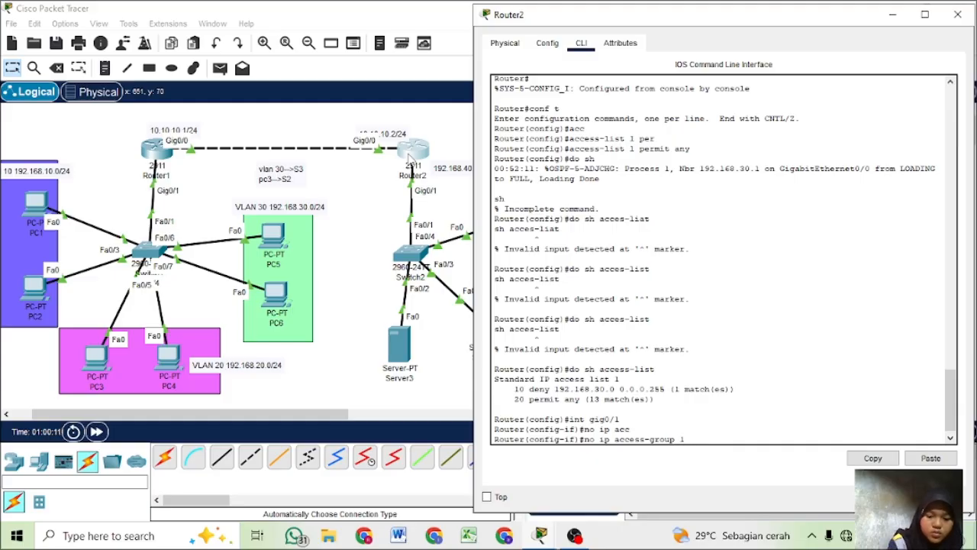
pyautogui.write(' out')
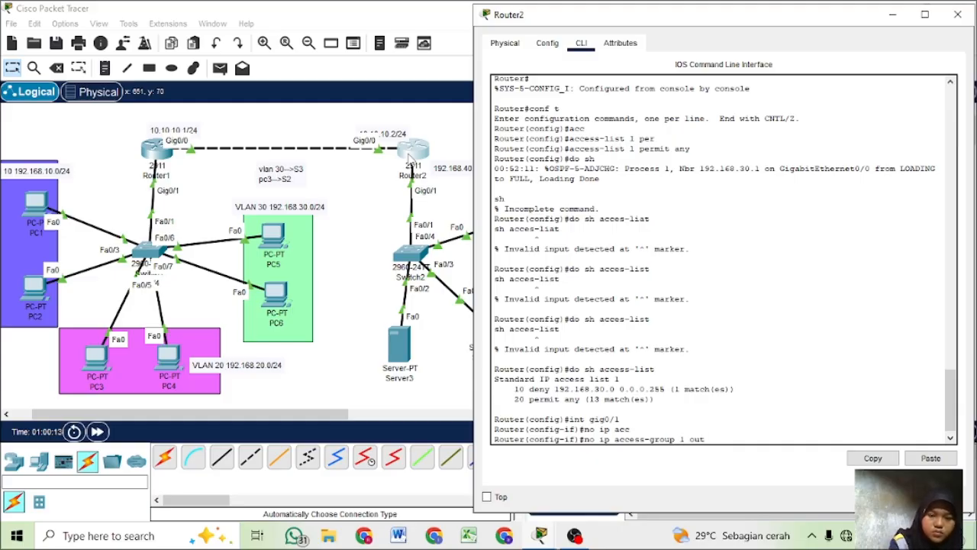
pyautogui.press('Return')
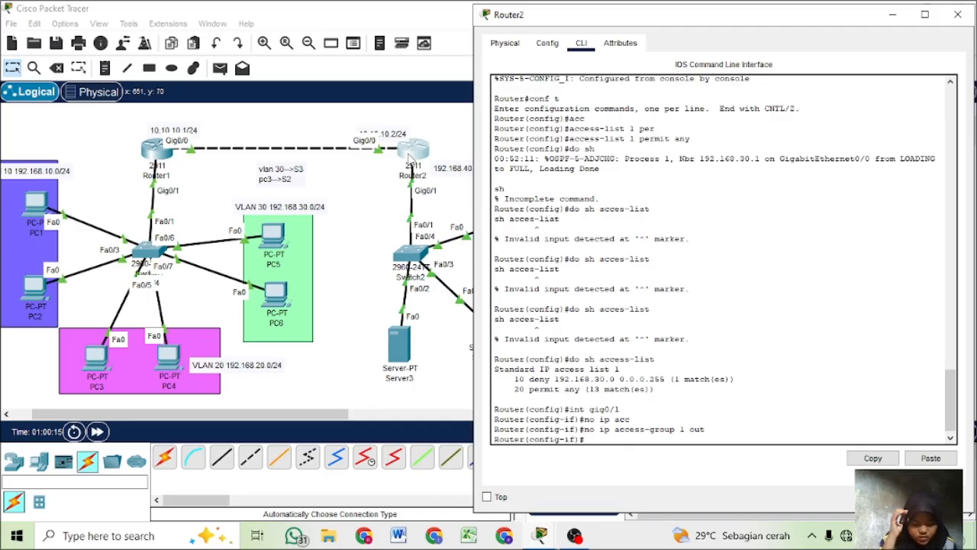
pyautogui.write('ex')
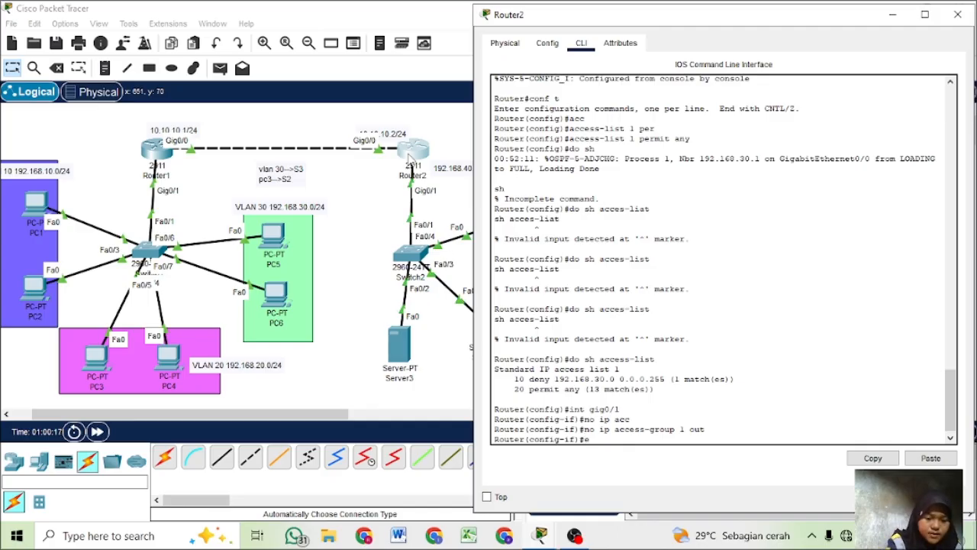
pyautogui.press('Return')
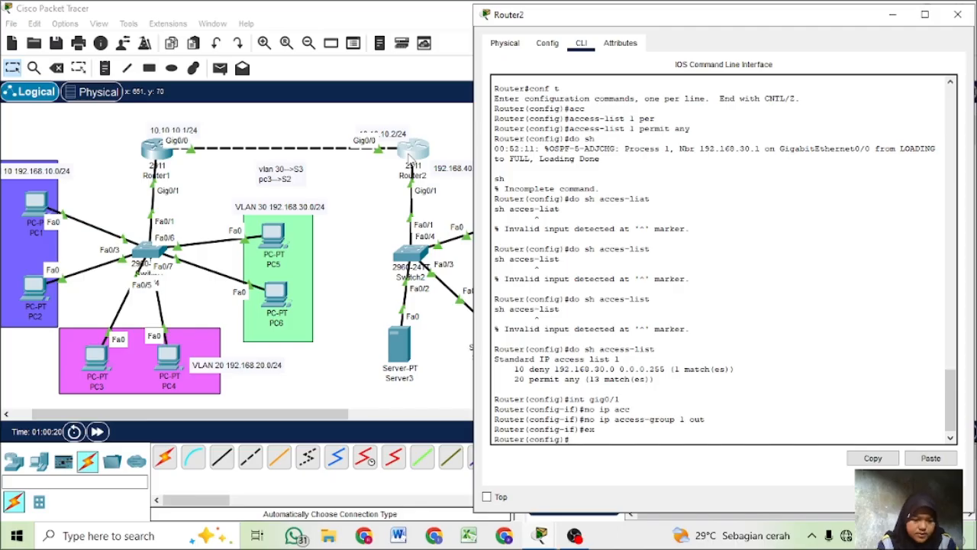
# - Check PC3's IP configuration and add a rule to Router2's access list 1 denying 192.168.20.3 with wildcard 0.0.0.255
pyautogui.write('acc')
pyautogui.press('Tab')
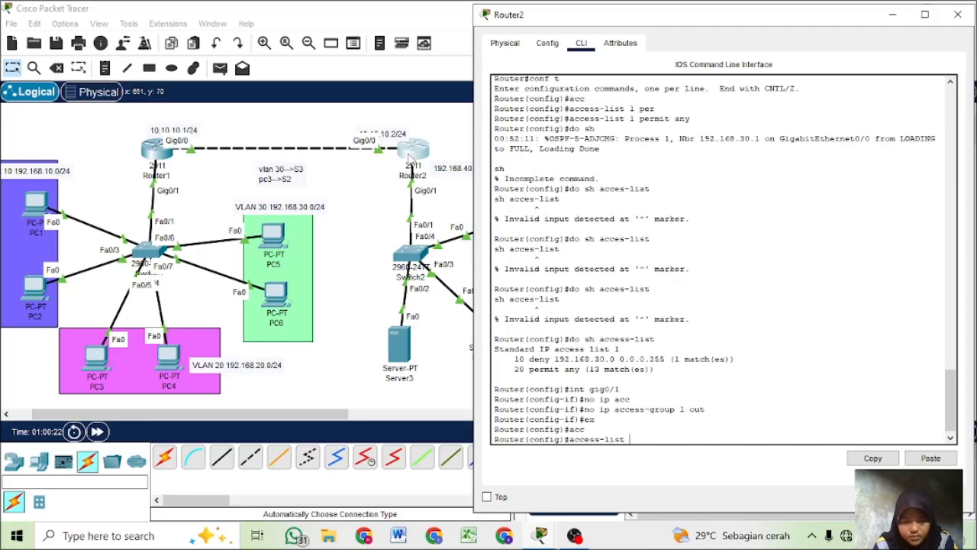
pyautogui.write('1 de')
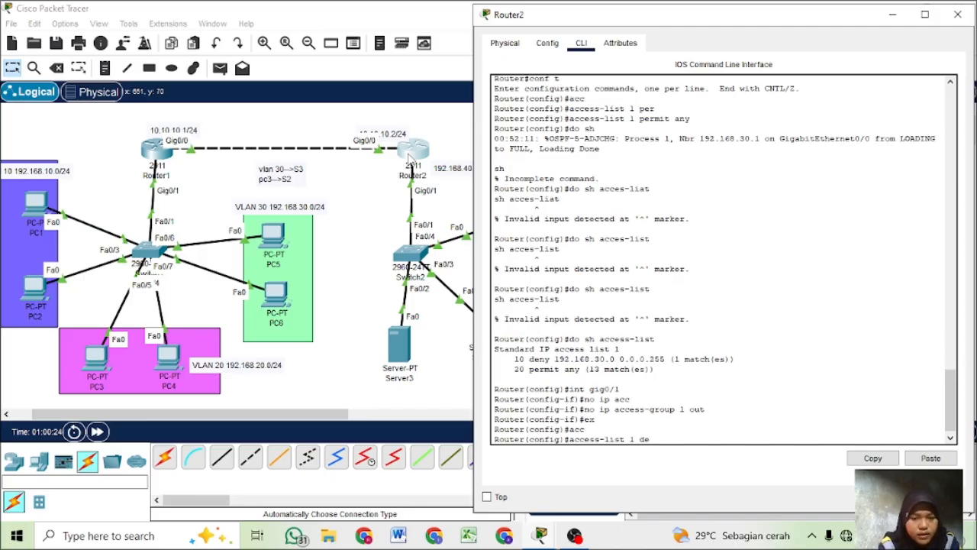
pyautogui.press('Tab')
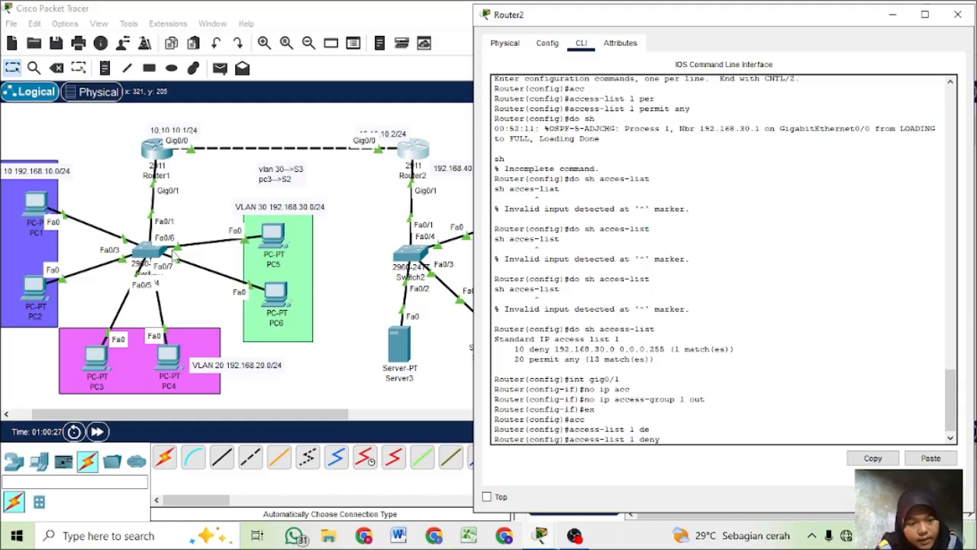
pyautogui.click(97, 368)
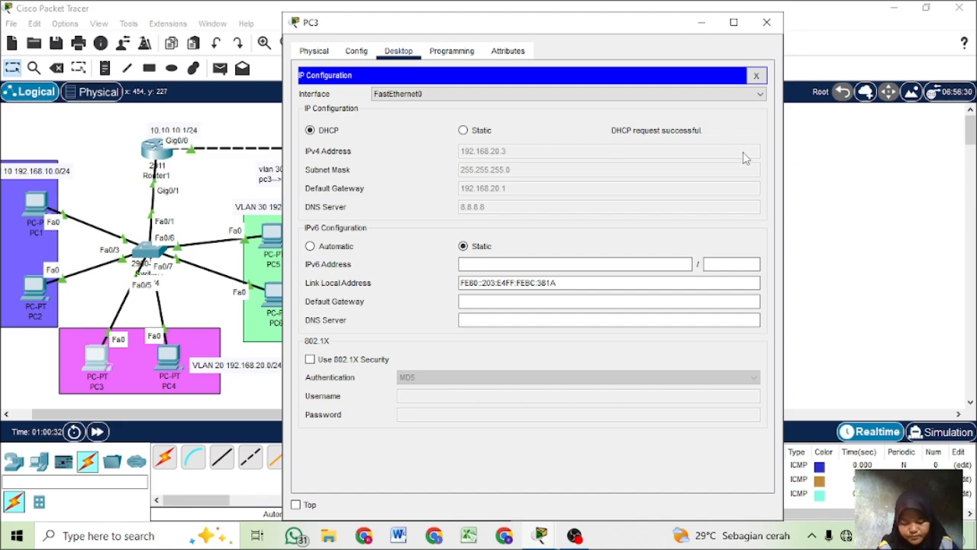
pyautogui.click(835, 220)
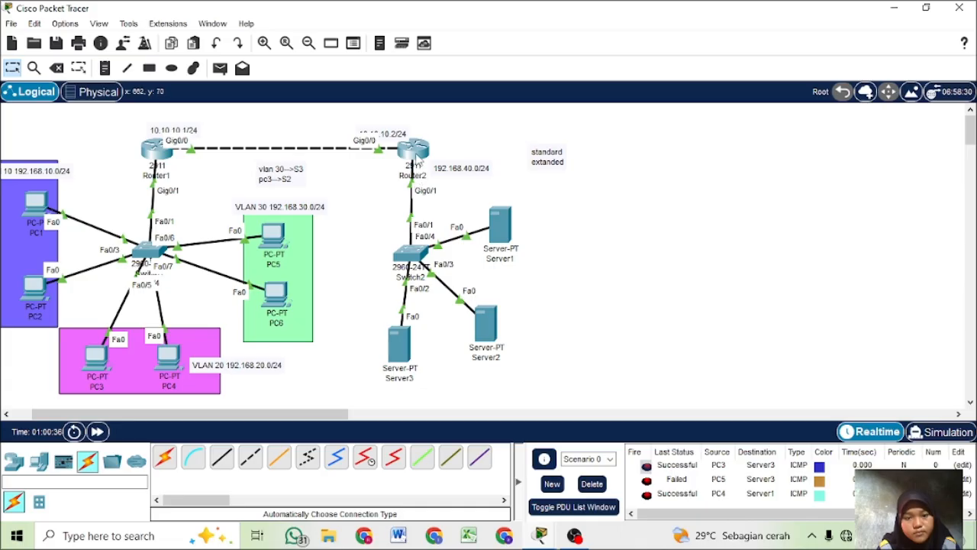
pyautogui.click(416, 152)
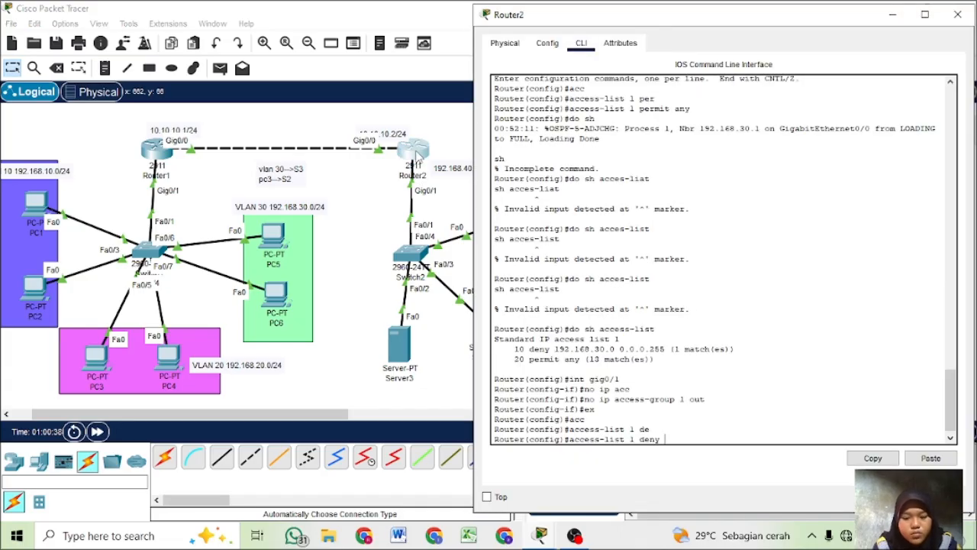
pyautogui.write('92.16')
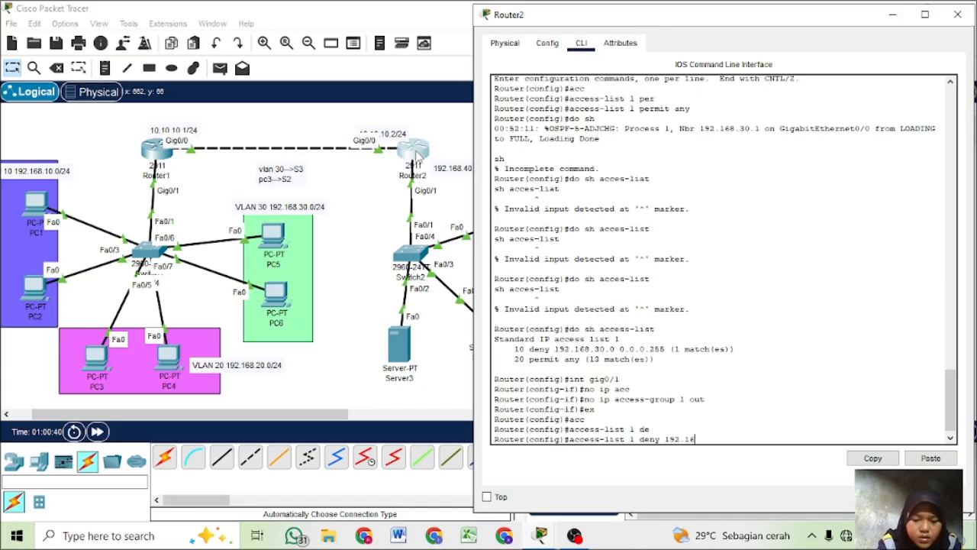
pyautogui.write('8.20.3')
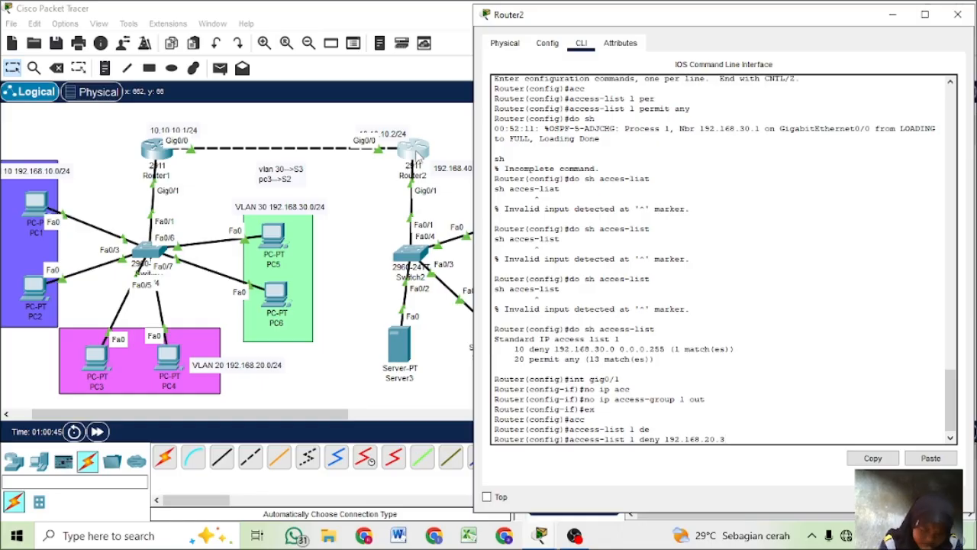
pyautogui.write('?')
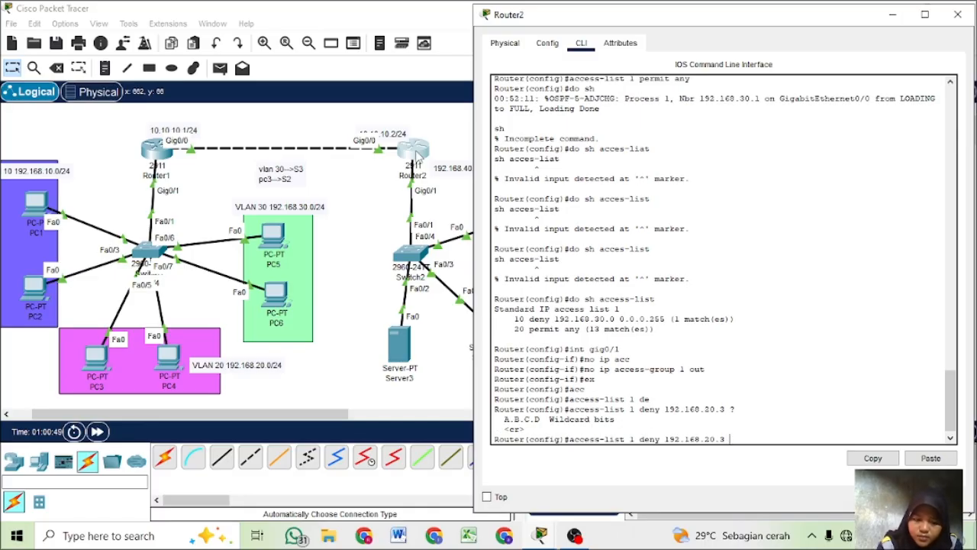
pyautogui.write('0.0.0')
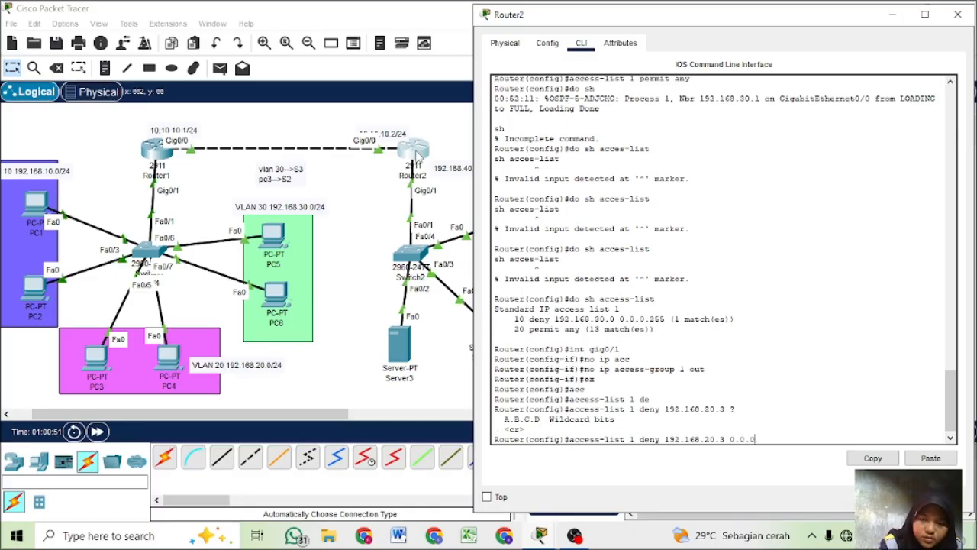
pyautogui.write('.255')
pyautogui.press('Return')
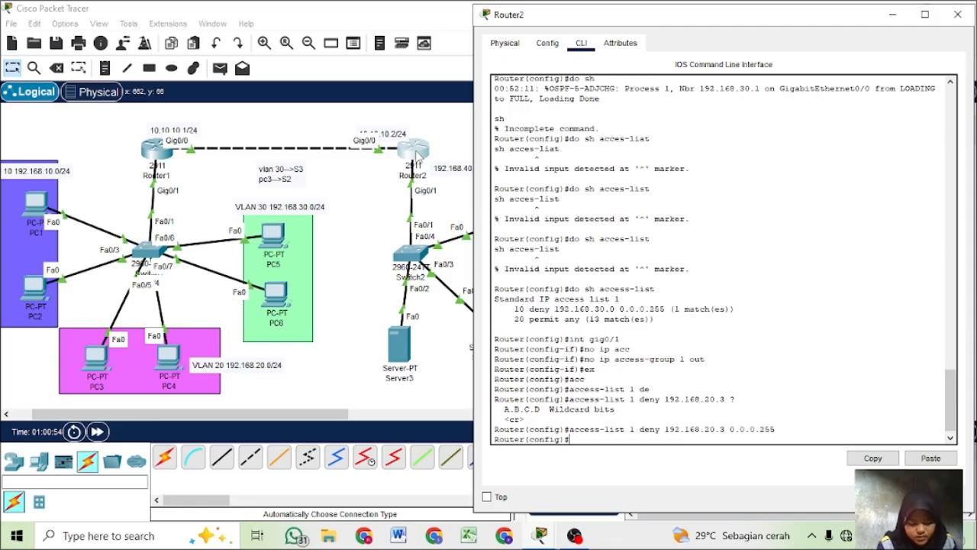
# - Display the access lists configured on Router2 from global configuration mode
pyautogui.write('do hs')
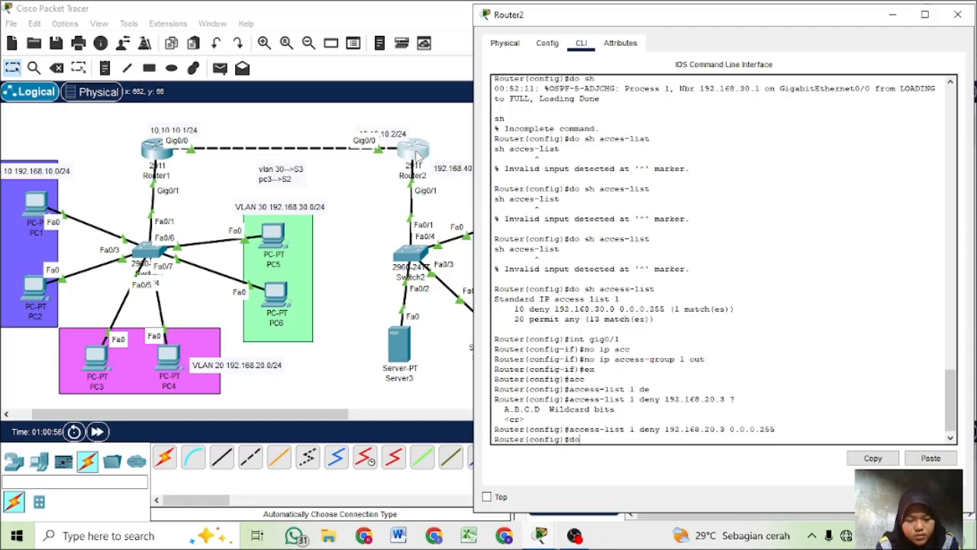
pyautogui.press('BackSpace')
pyautogui.press('BackSpace')
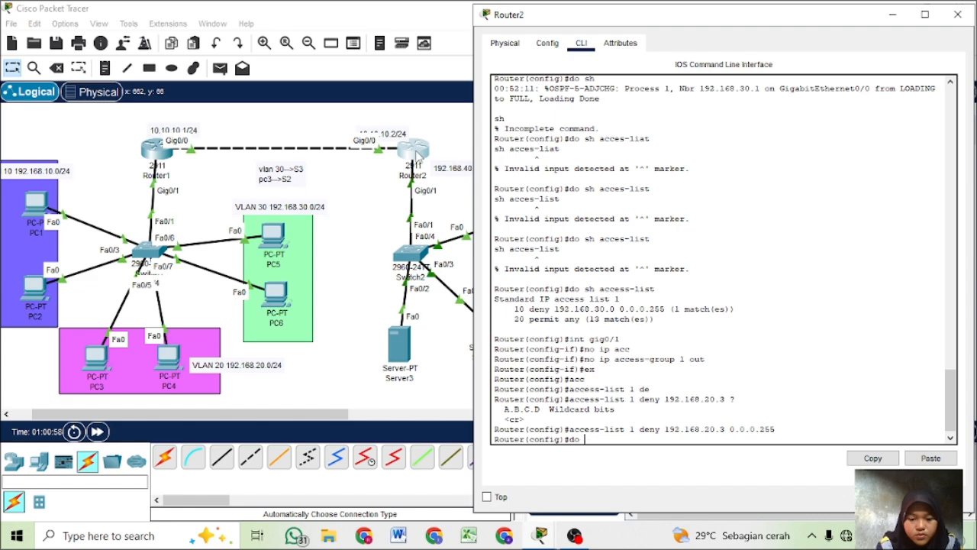
pyautogui.write('sh')
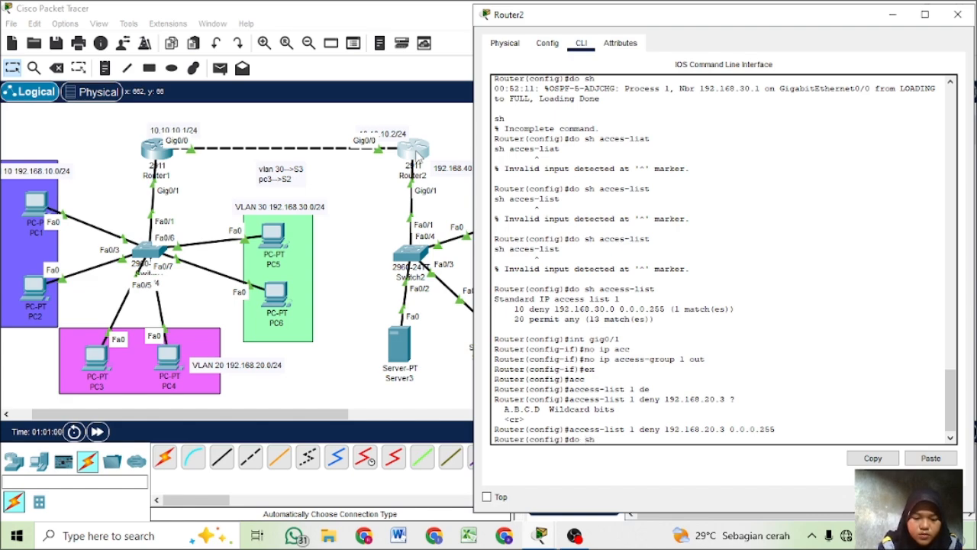
pyautogui.write(' access-')
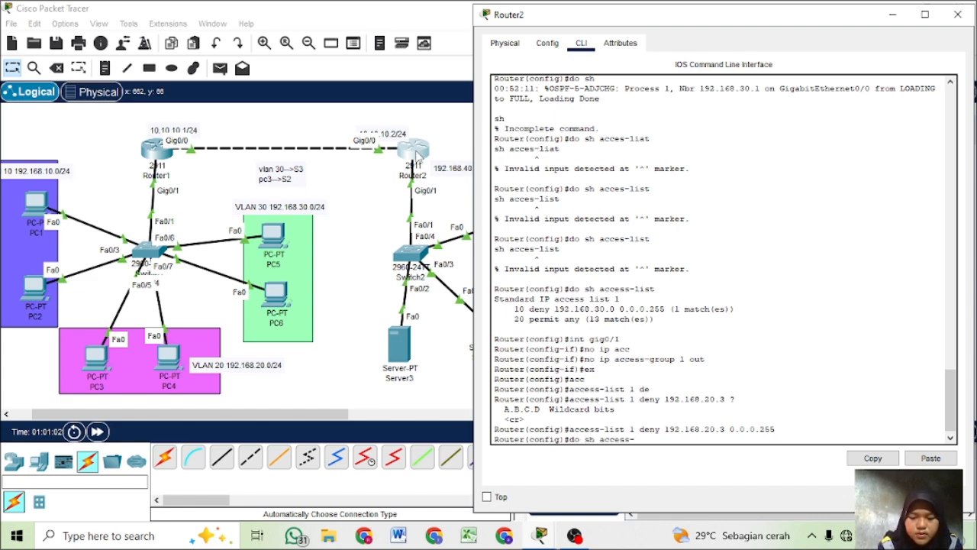
pyautogui.write('list')
pyautogui.press('Return')
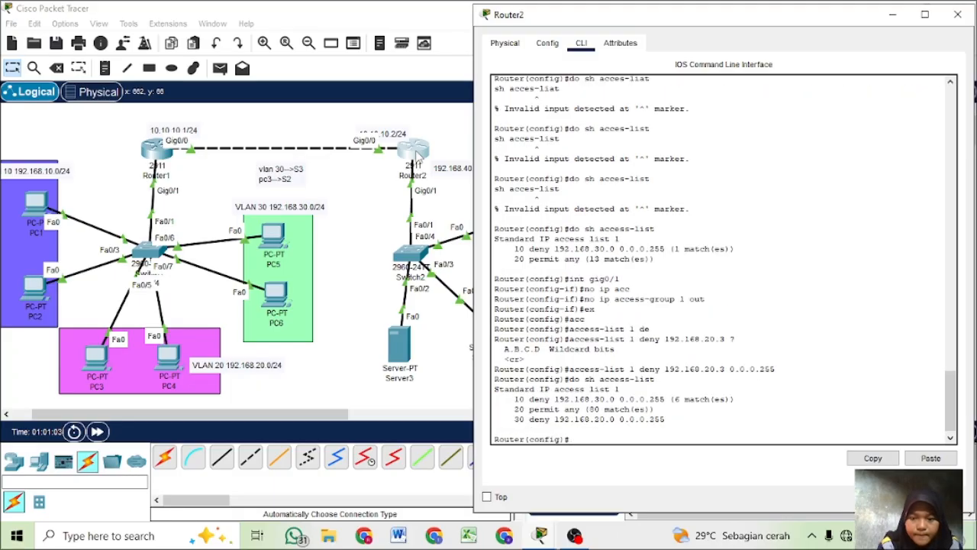
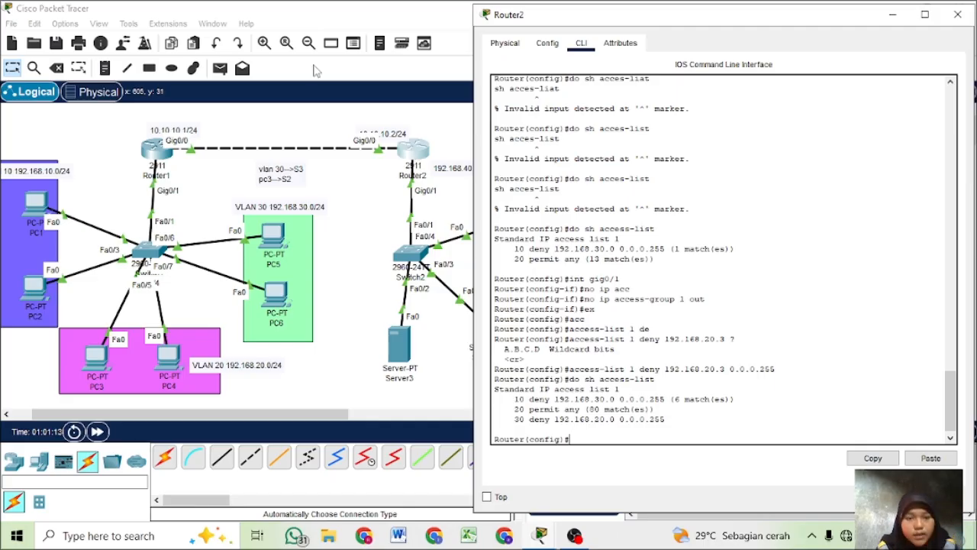
# - Send a simple PDU from PC3 to Server2 and check its status in the PDU list
pyautogui.click(248, 97)
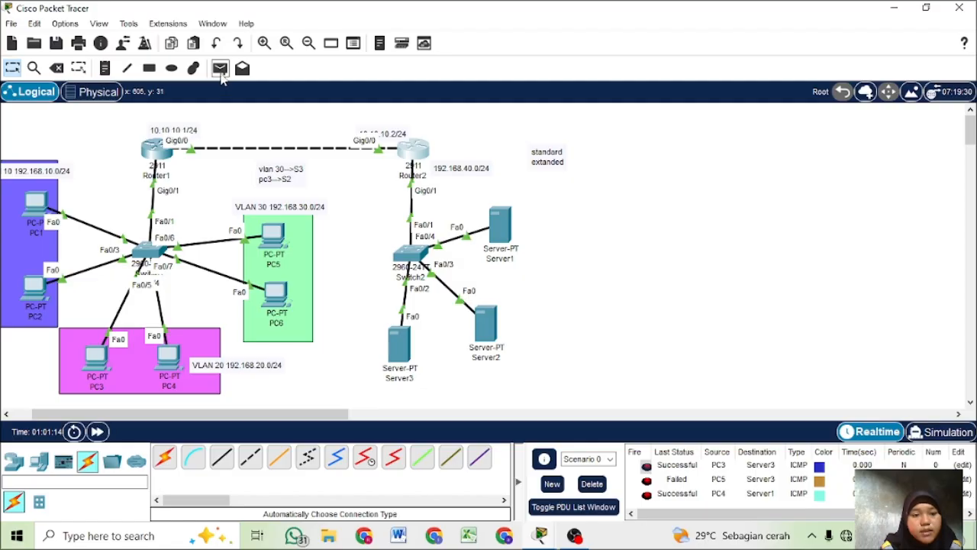
pyautogui.click(220, 70)
pyautogui.click(102, 364)
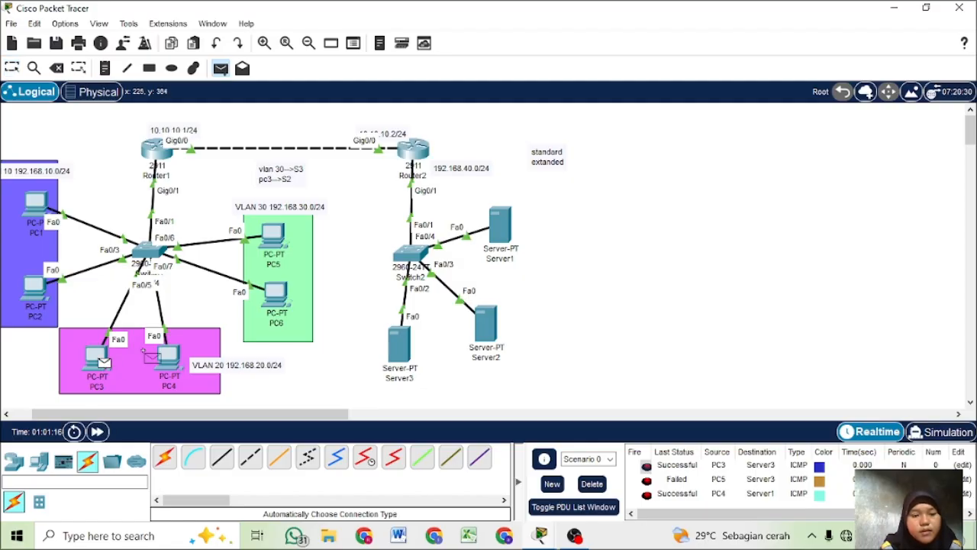
pyautogui.click(493, 330)
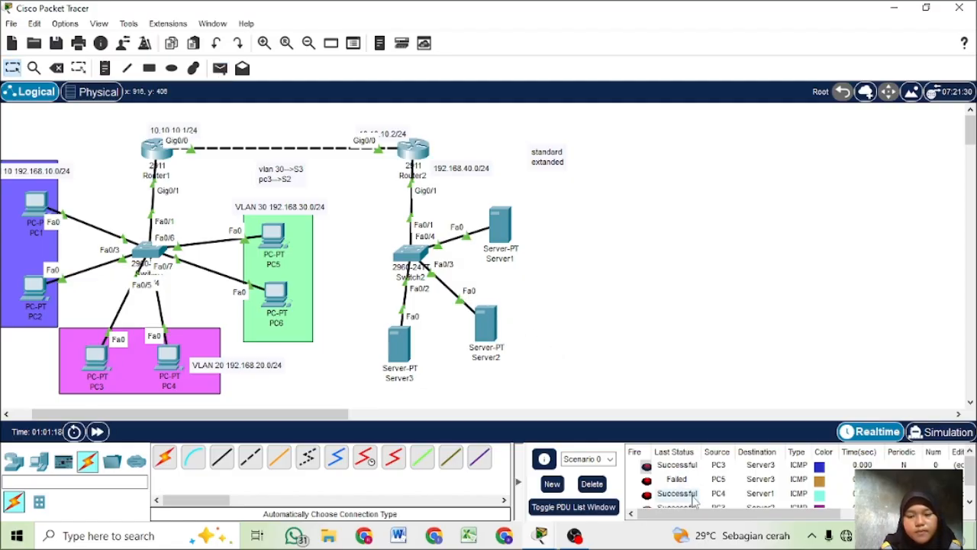
pyautogui.scroll(-1, 694, 499)
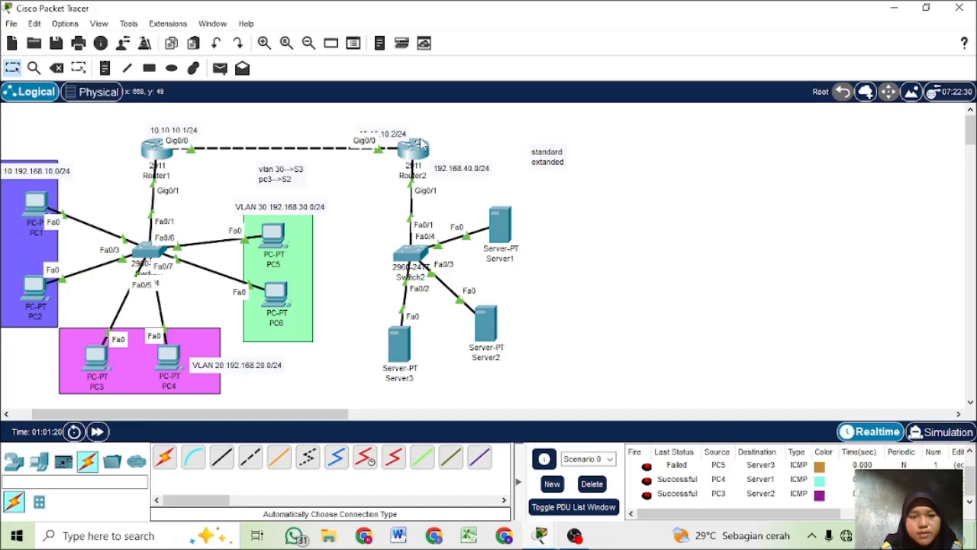
# - Reopen Router2's command line and try to remove rule 30 with "no 30" from global configuration mode
pyautogui.click(415, 146)
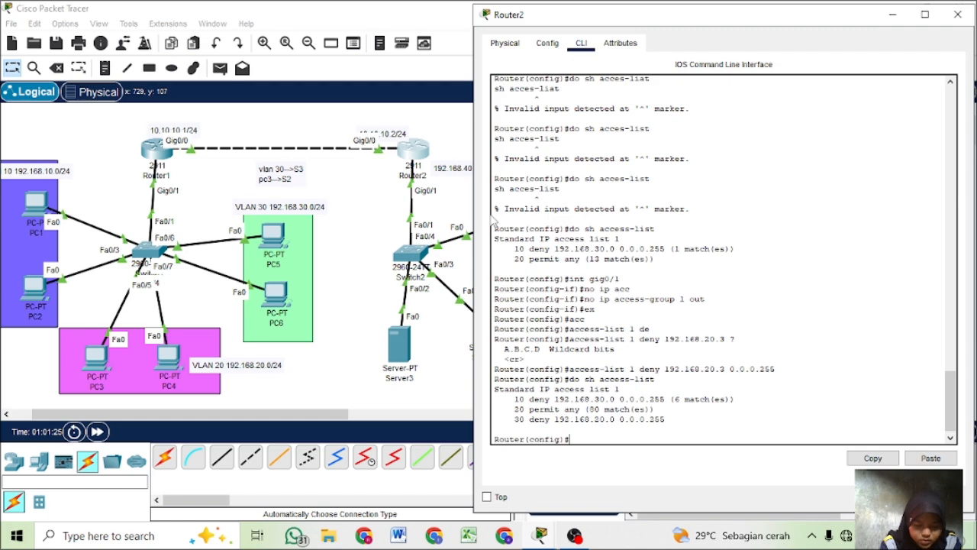
pyautogui.write('no 30')
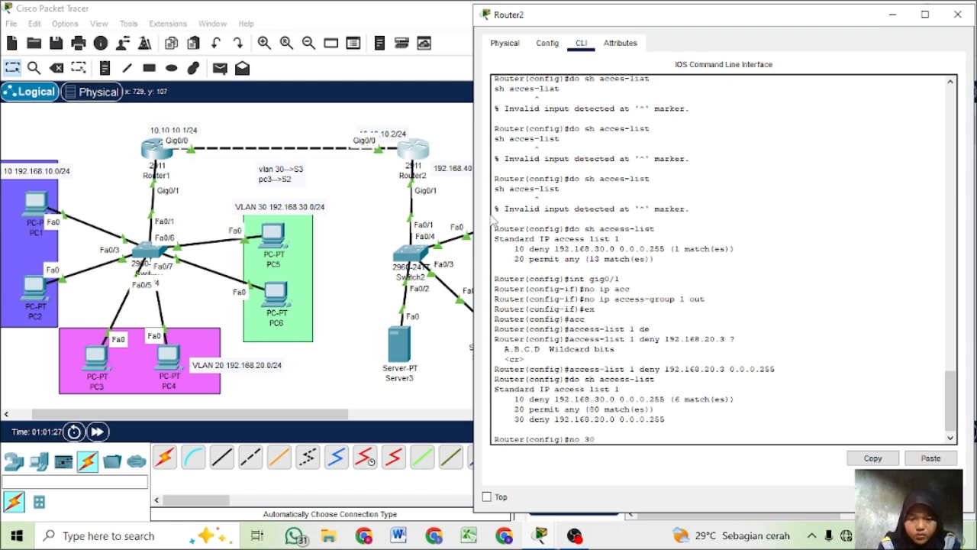
pyautogui.press('Return')
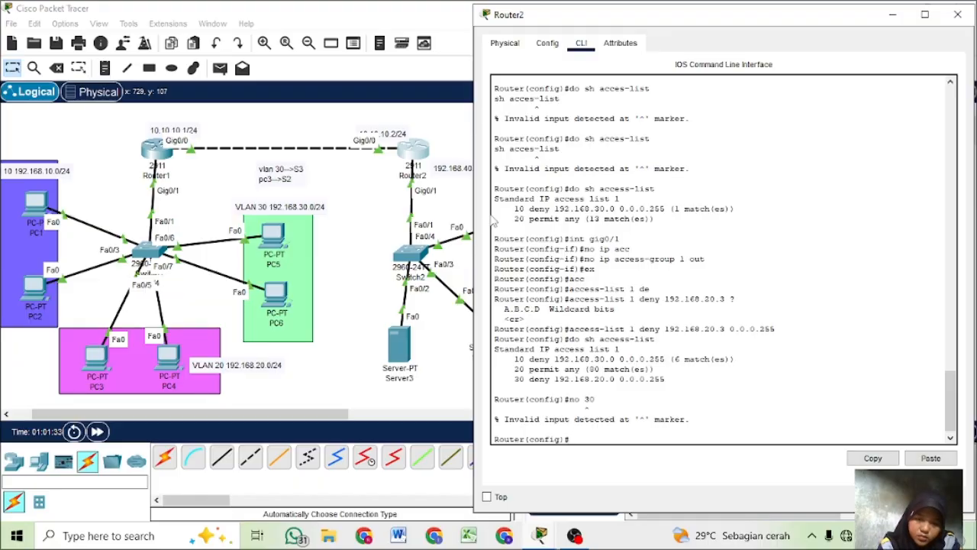
# - Enter the configuration mode of standard IP access list 1 on Router2 and remove rule 30
pyautogui.write('ip')
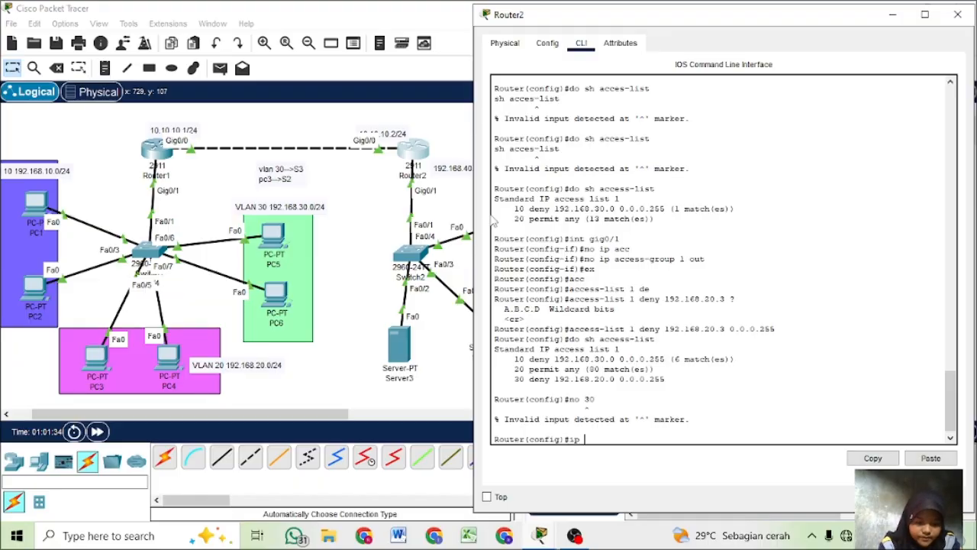
pyautogui.write(' a')
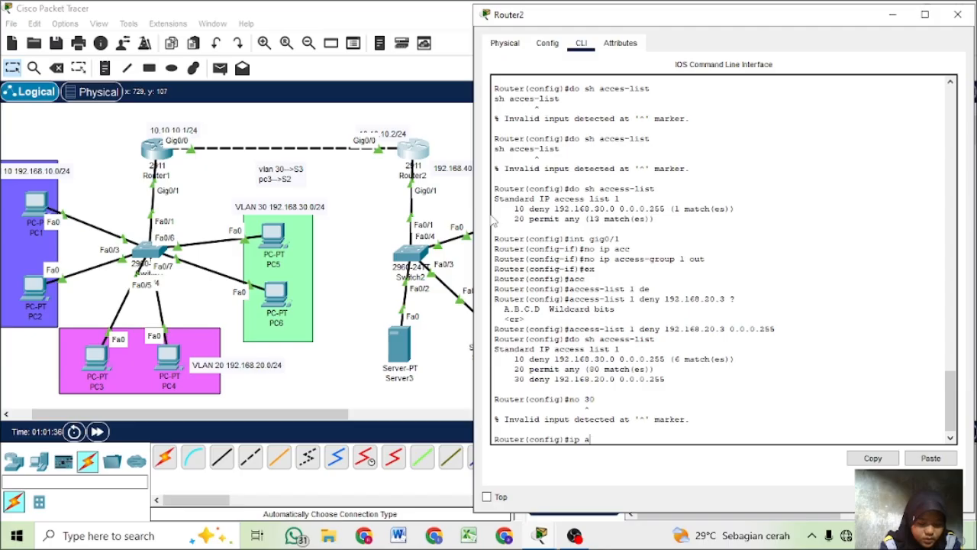
pyautogui.write('cces')
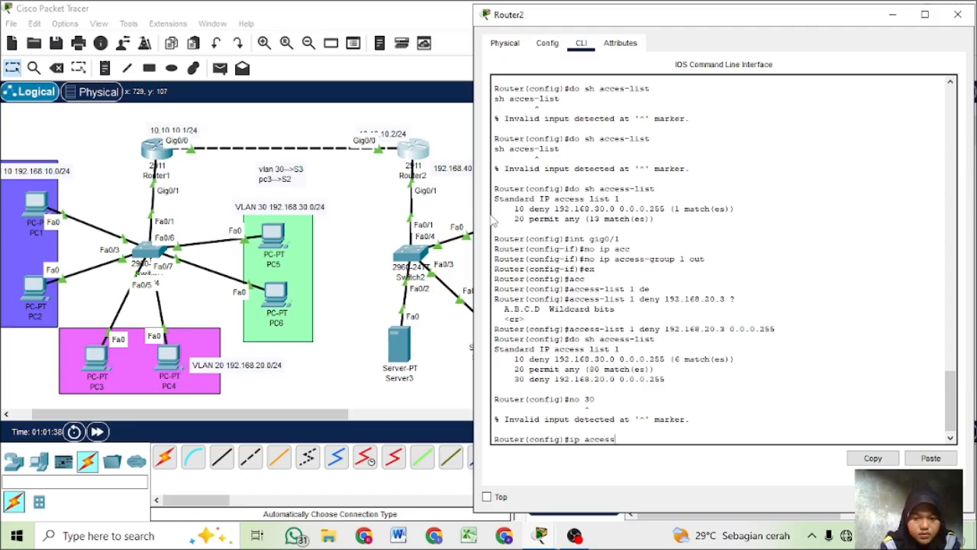
pyautogui.write('s')
pyautogui.press('Tab')
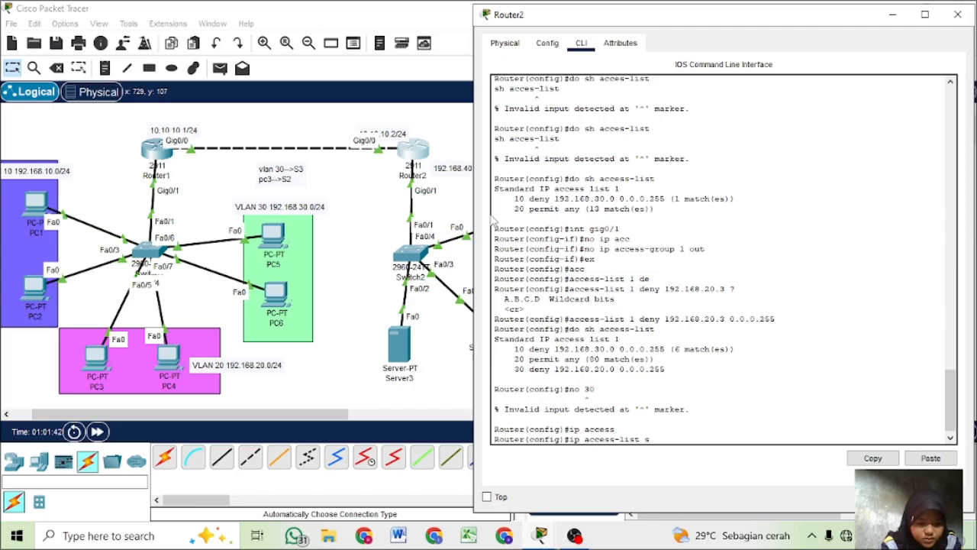
pyautogui.write('sta')
pyautogui.write('n')
pyautogui.press('Tab')
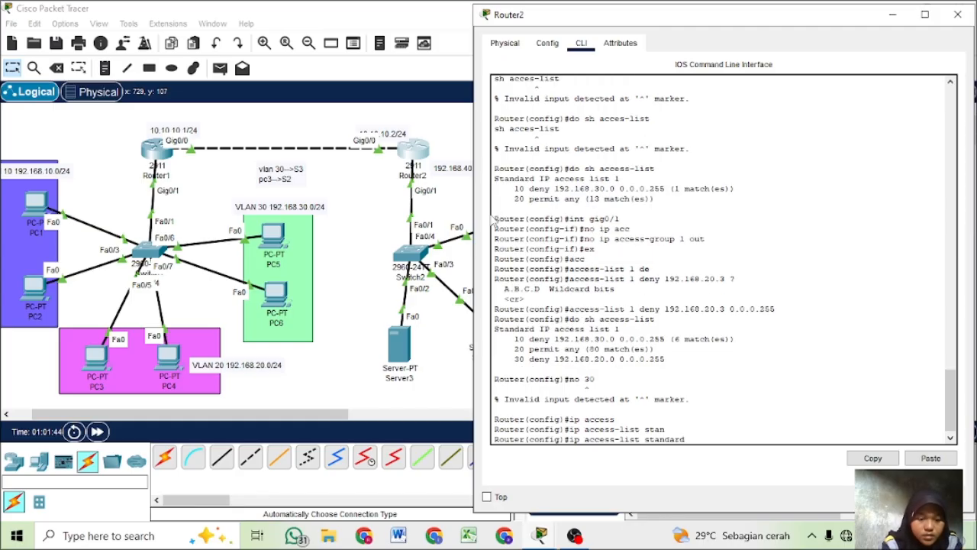
pyautogui.write('1')
pyautogui.press('Return')
pyautogui.write('no')
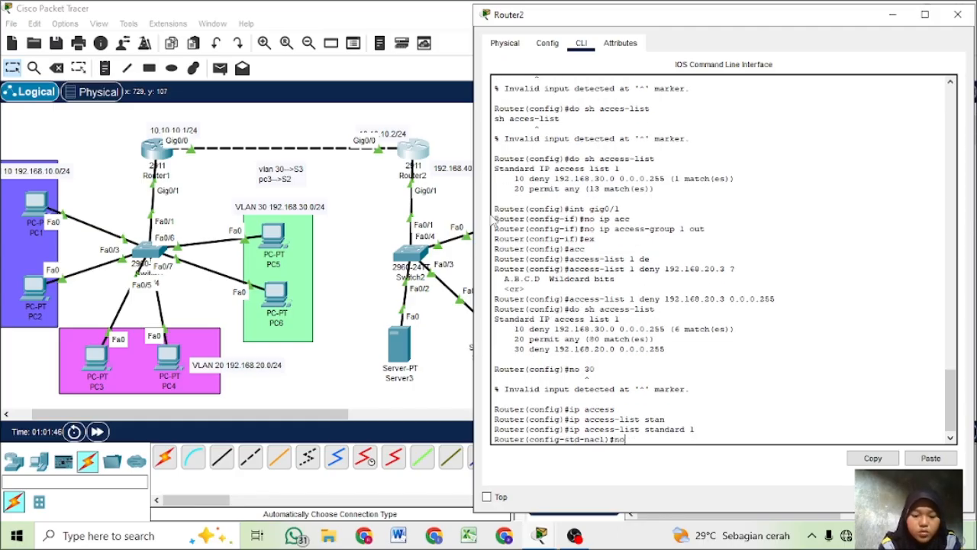
pyautogui.write(' 30')
pyautogui.press('Return')
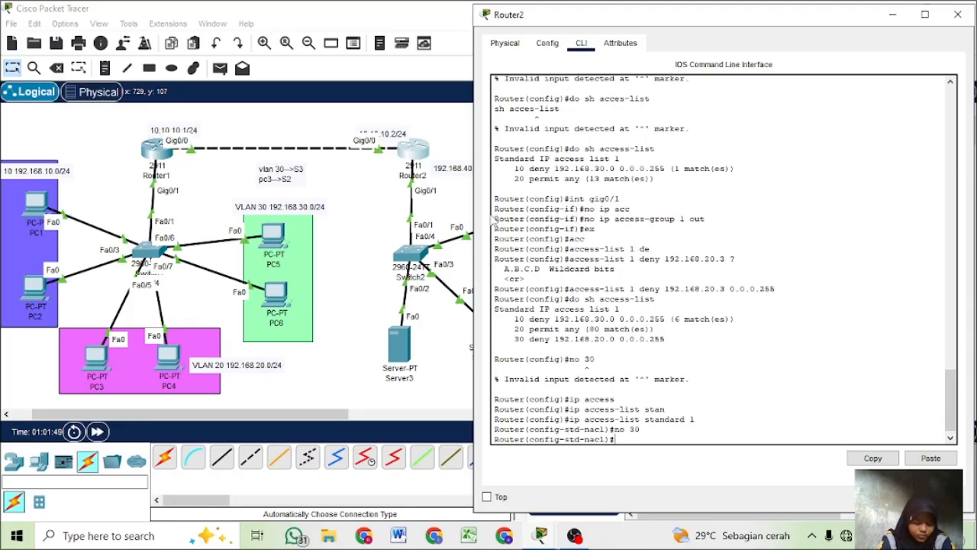
# - Display Router2's access lists from the standard ACL configuration mode to check the removal of rule 30
pyautogui.write('do sh')
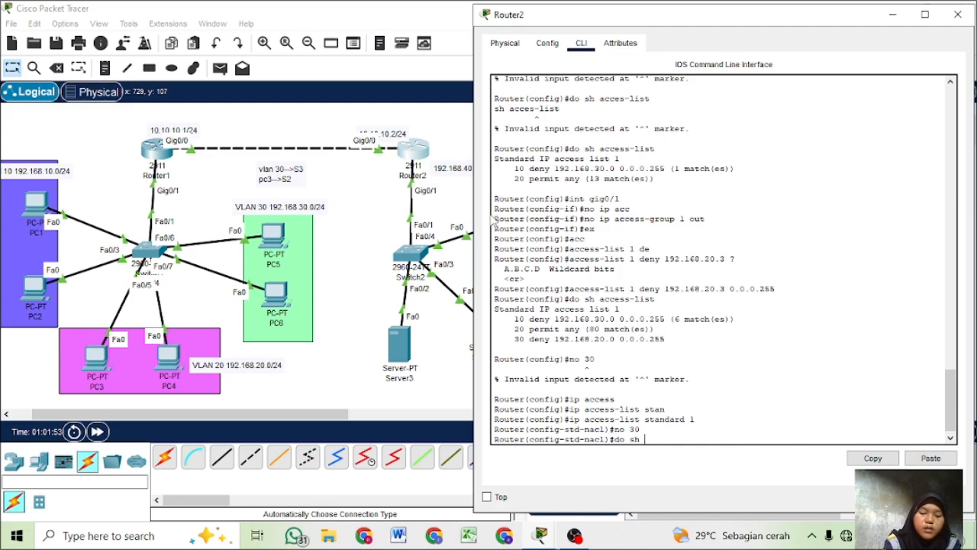
pyautogui.write(' i')
pyautogui.write('acc')
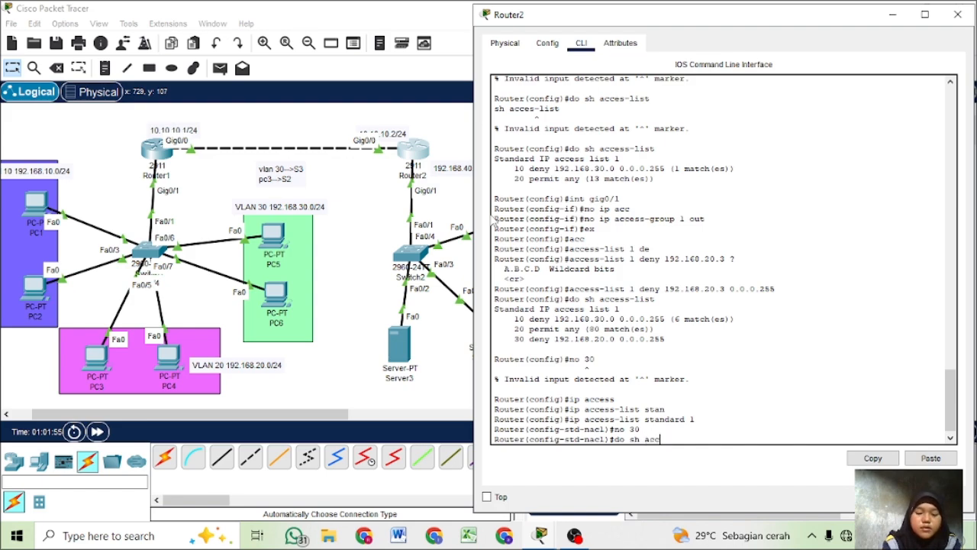
pyautogui.write('-lis')
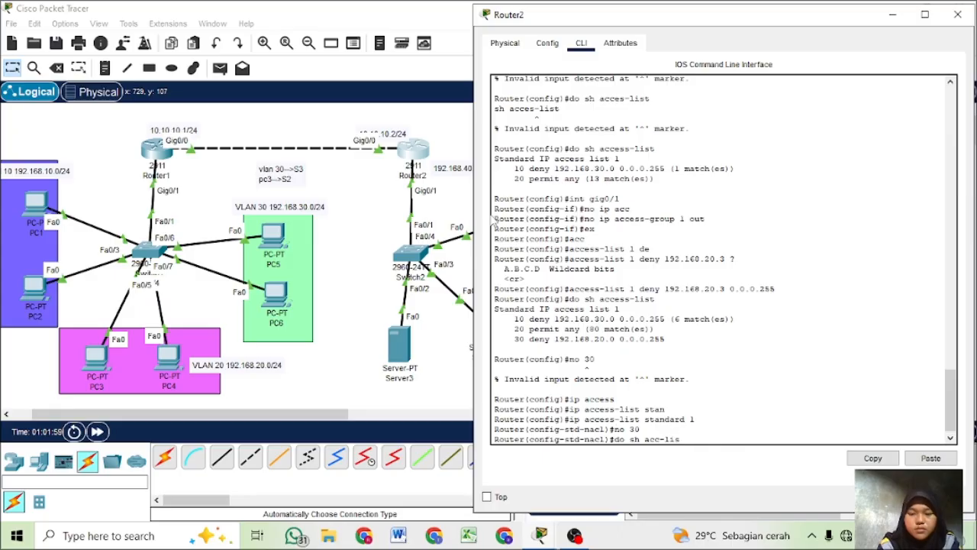
pyautogui.write('rt')
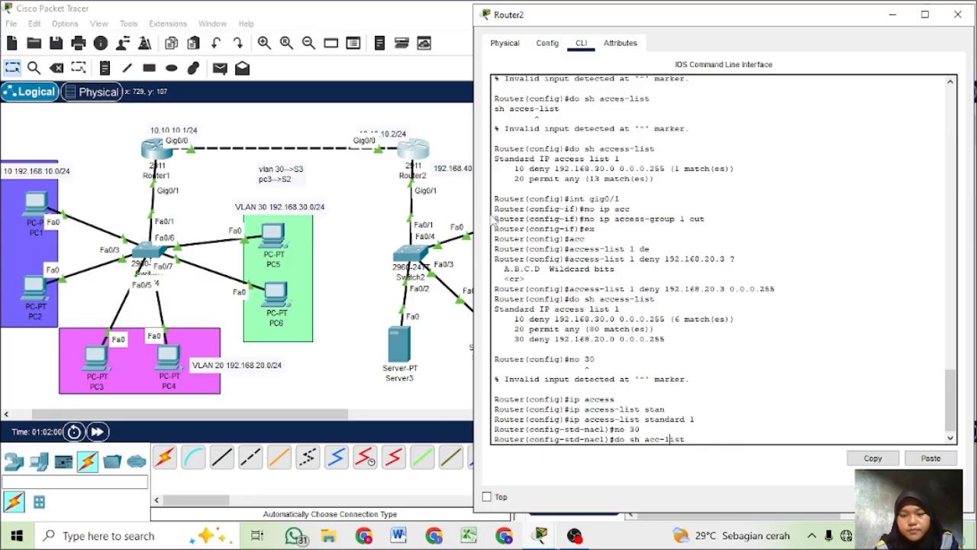
pyautogui.press('Left')
pyautogui.press('Left')
pyautogui.press('Left')
pyautogui.press('Left')
pyautogui.press('Left')
pyautogui.press('Left')
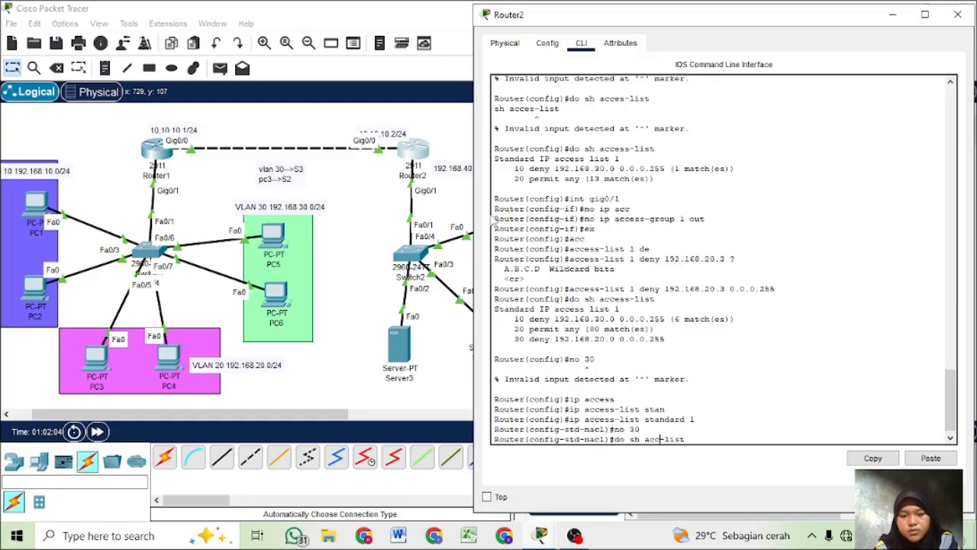
pyautogui.write('ess')
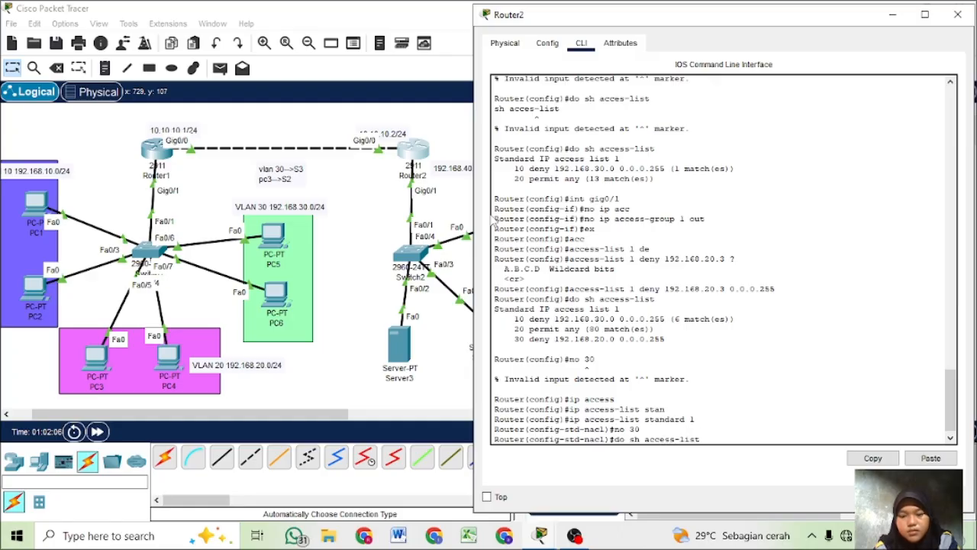
pyautogui.press('Return')
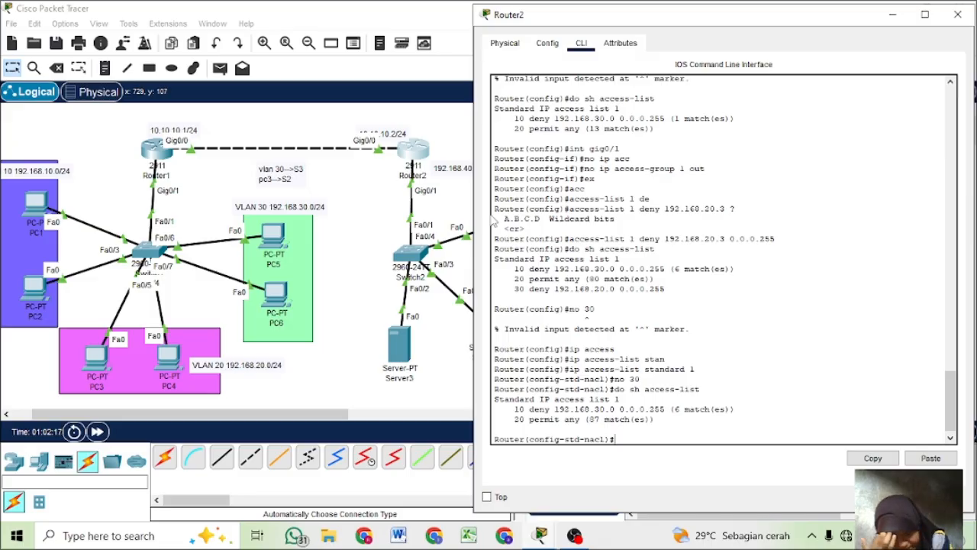
# - Add rule 12 to Router2's standard access list 1, denying host 192.168.20.3
pyautogui.write('12')
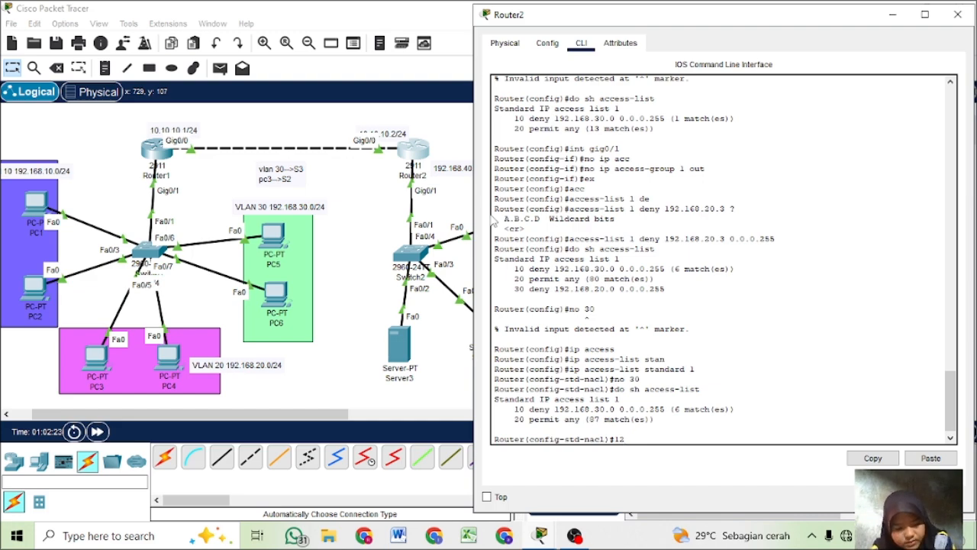
pyautogui.write('de')
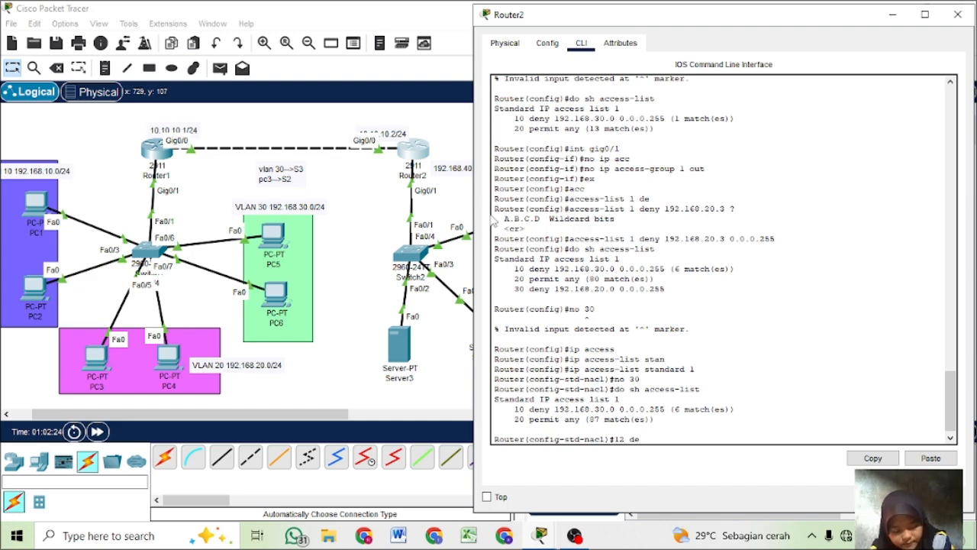
pyautogui.press('Tab')
pyautogui.write('ho')
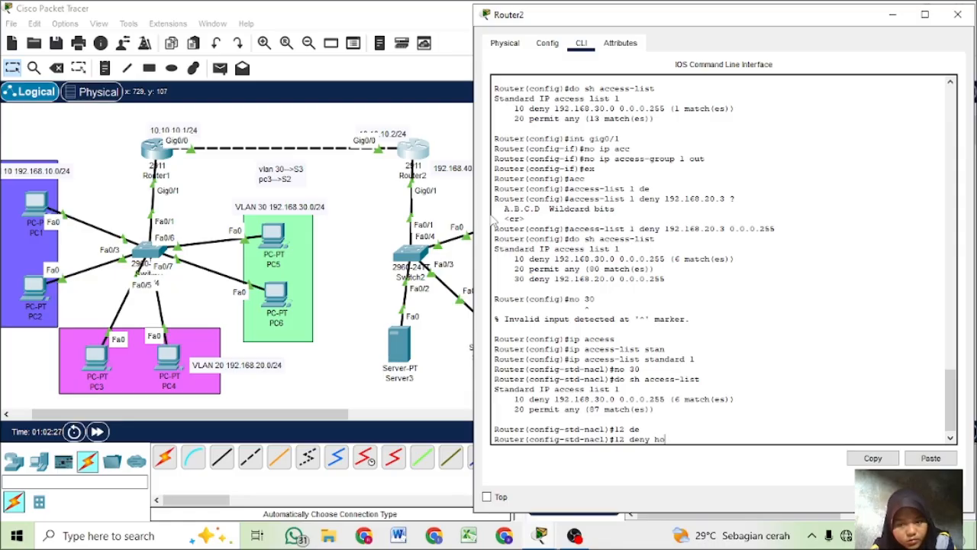
pyautogui.press('Tab')
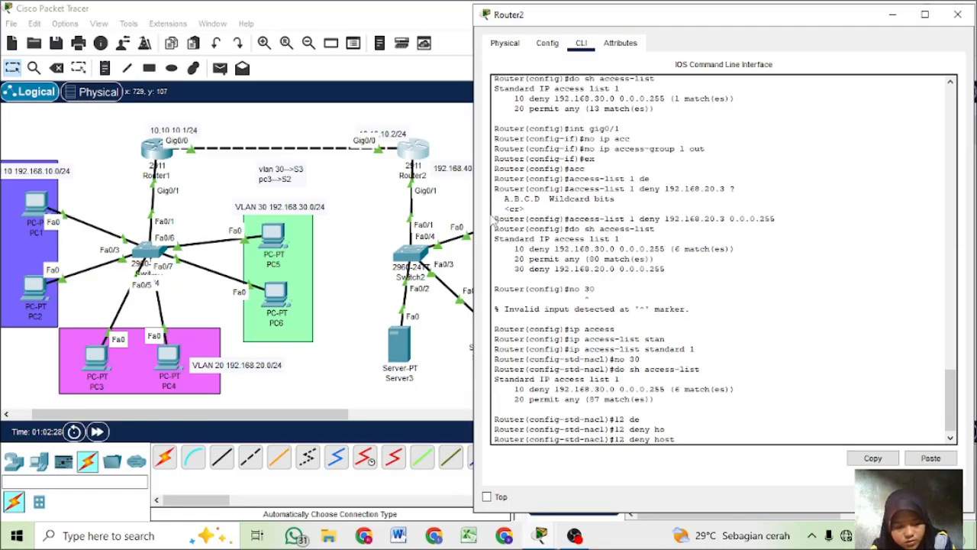
pyautogui.write('192.168.3')
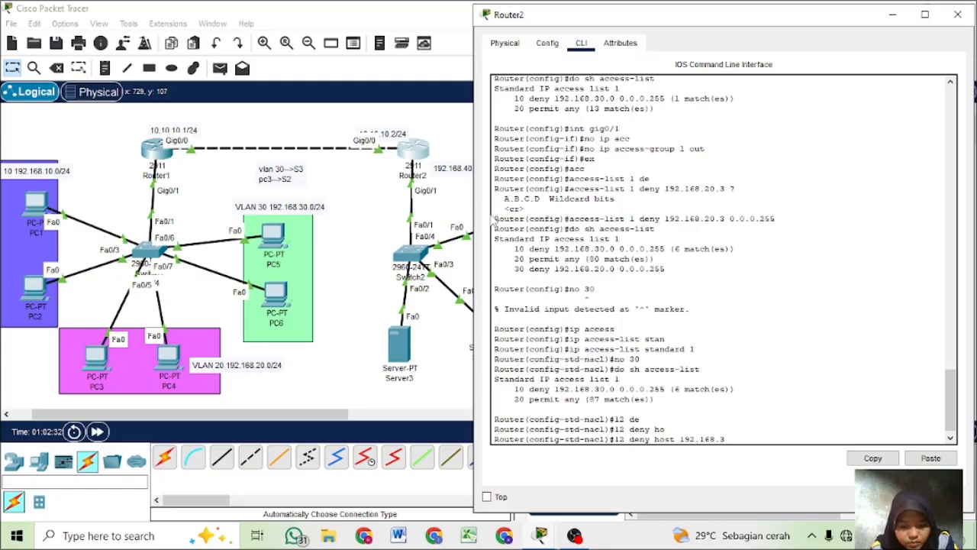
pyautogui.write('20')
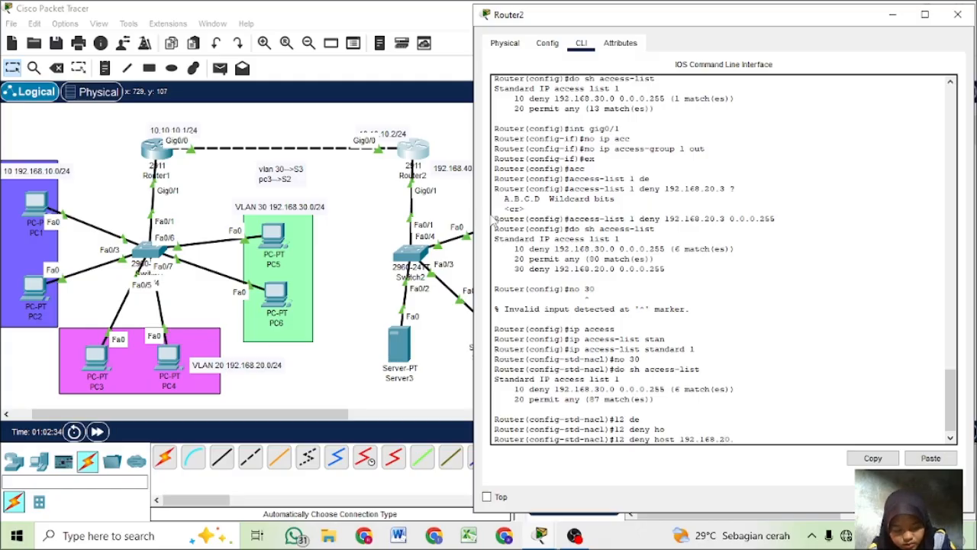
pyautogui.write('.3')
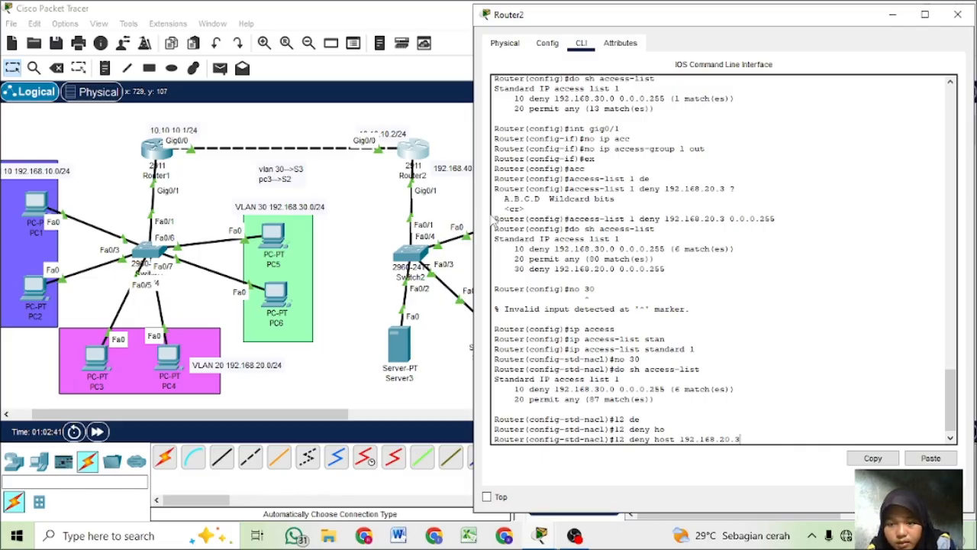
pyautogui.press('Return')
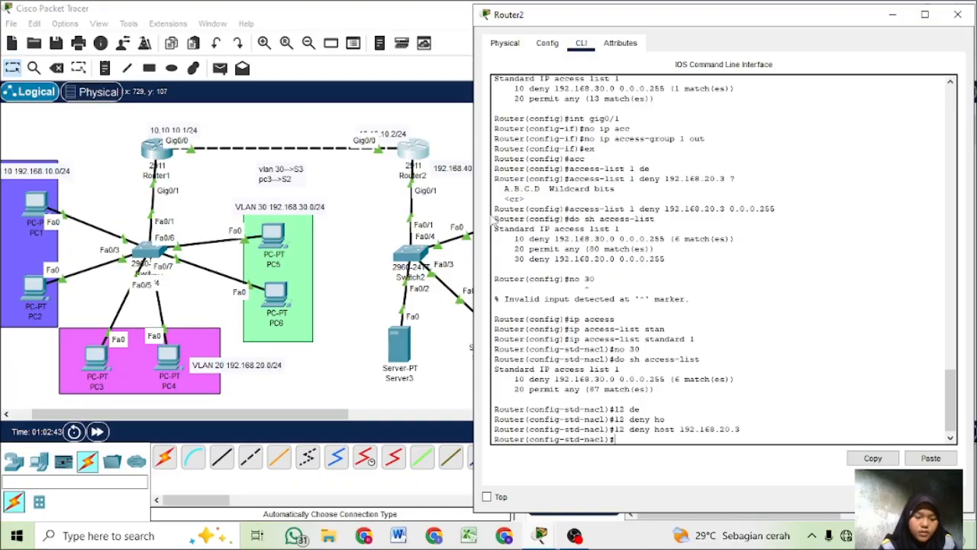
# - Display Router2's access lists again to check the position of the new host rule 12
pyautogui.write('di sh')
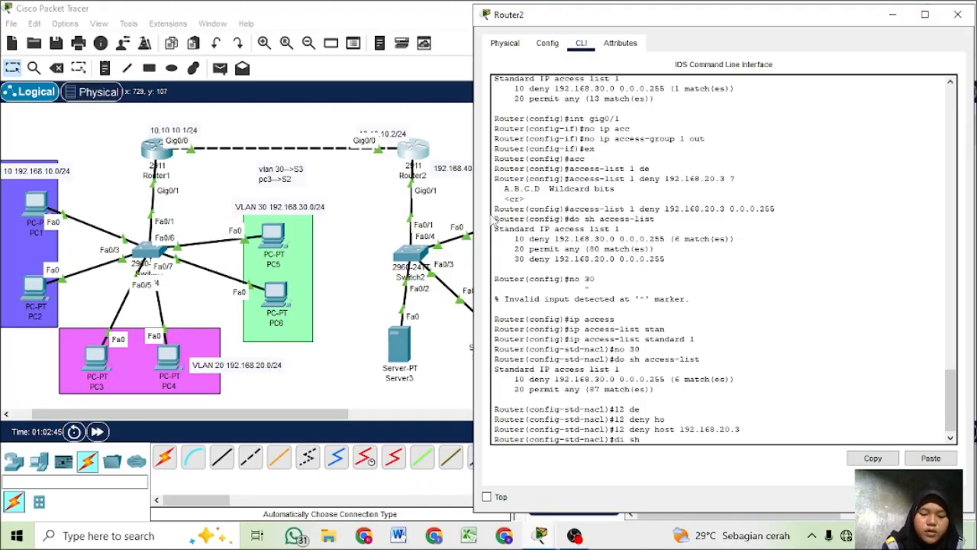
pyautogui.write(' access')
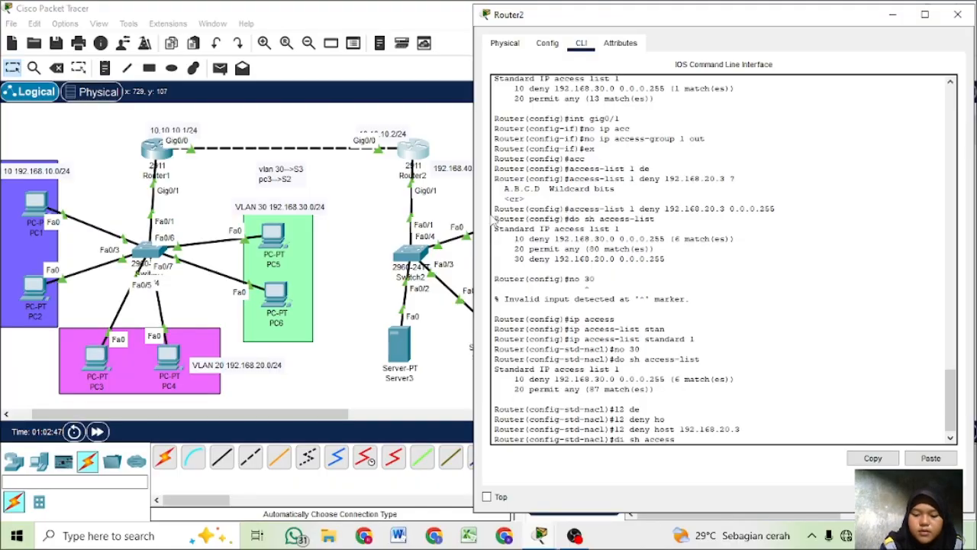
pyautogui.write('-list')
pyautogui.press('Return')
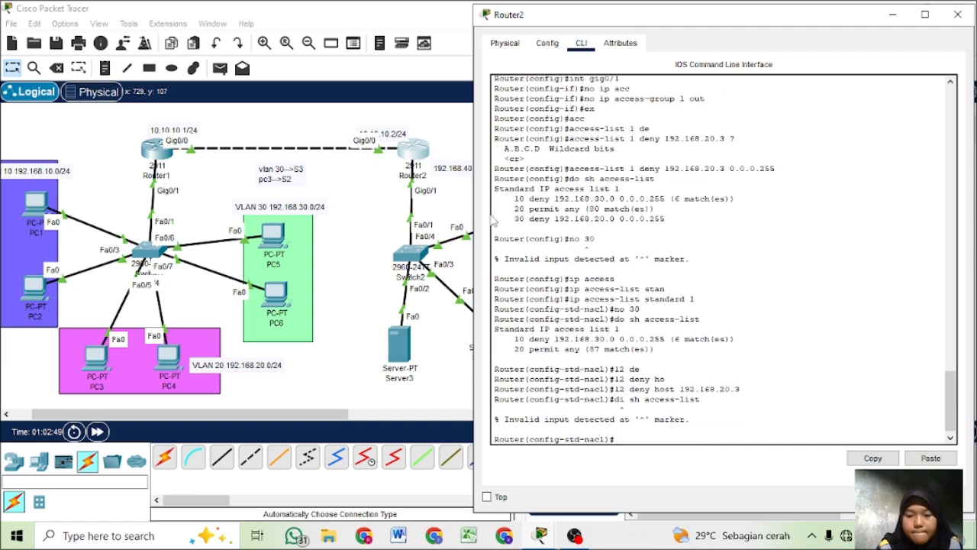
pyautogui.press('Up')
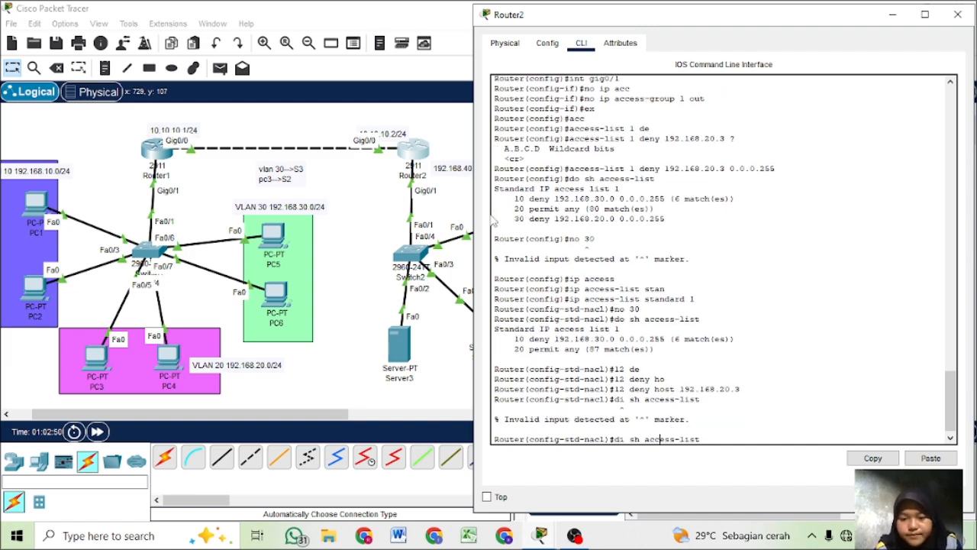
pyautogui.press('Left')
pyautogui.press('Left')
pyautogui.press('Left')
pyautogui.press('Left')
pyautogui.press('Left')
pyautogui.press('Left')
pyautogui.press('BackSpace')
pyautogui.write('o')
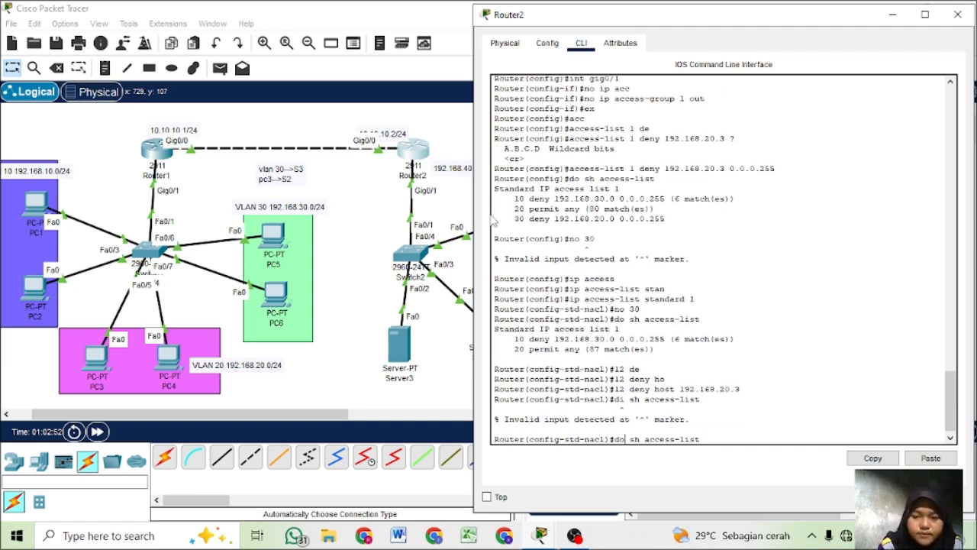
pyautogui.press('Return')
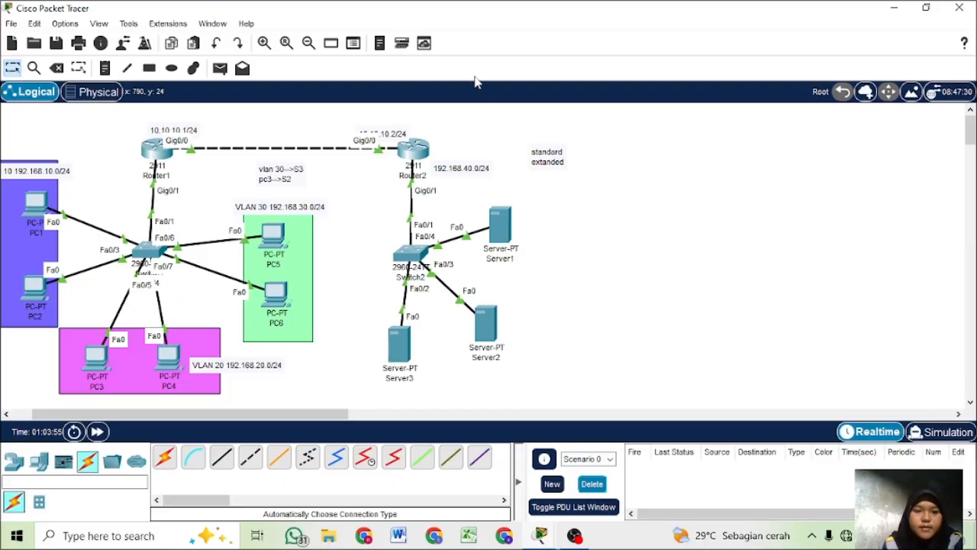
# - Send a simple PDU from PC3 to Server3 and another from PC2 to Server2 to test the standard access list
pyautogui.click(220, 70)
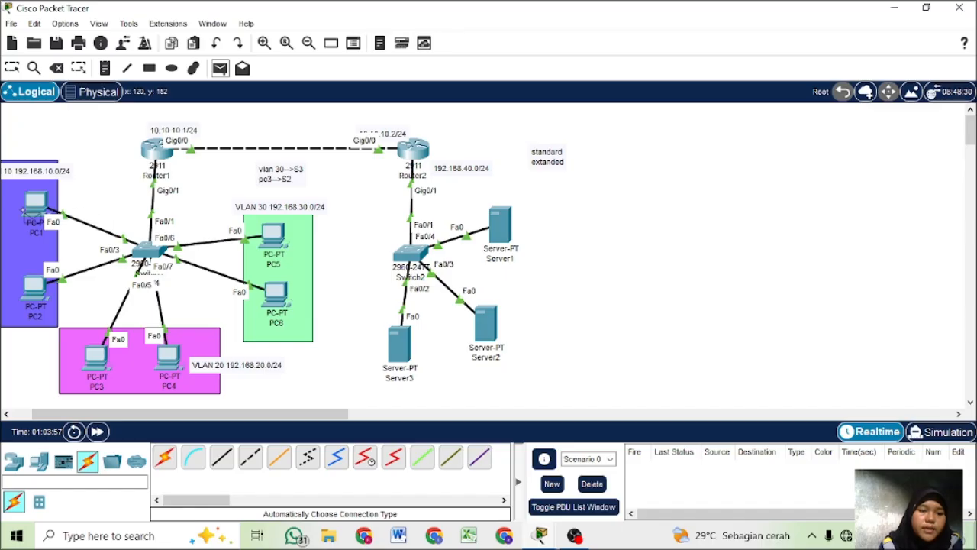
pyautogui.click(93, 352)
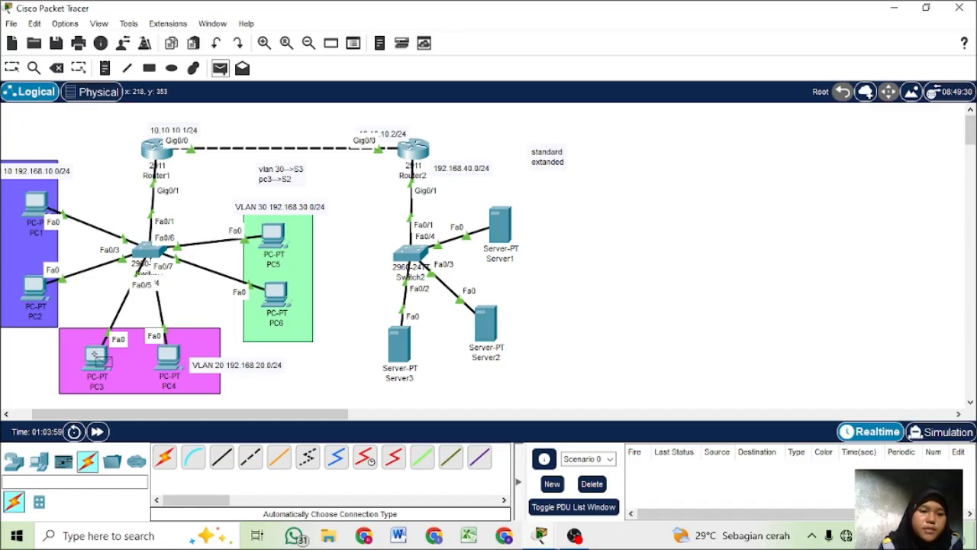
pyautogui.click(407, 348)
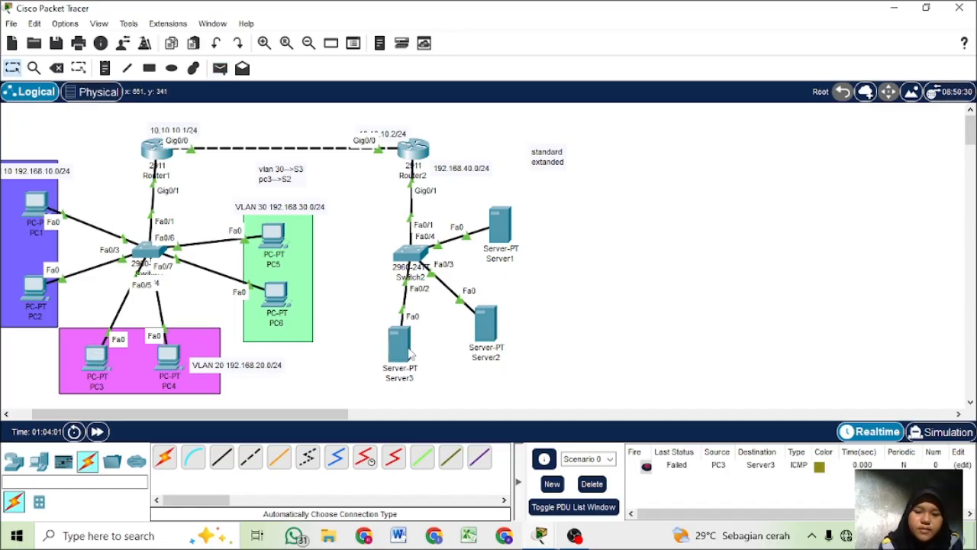
pyautogui.click(220, 68)
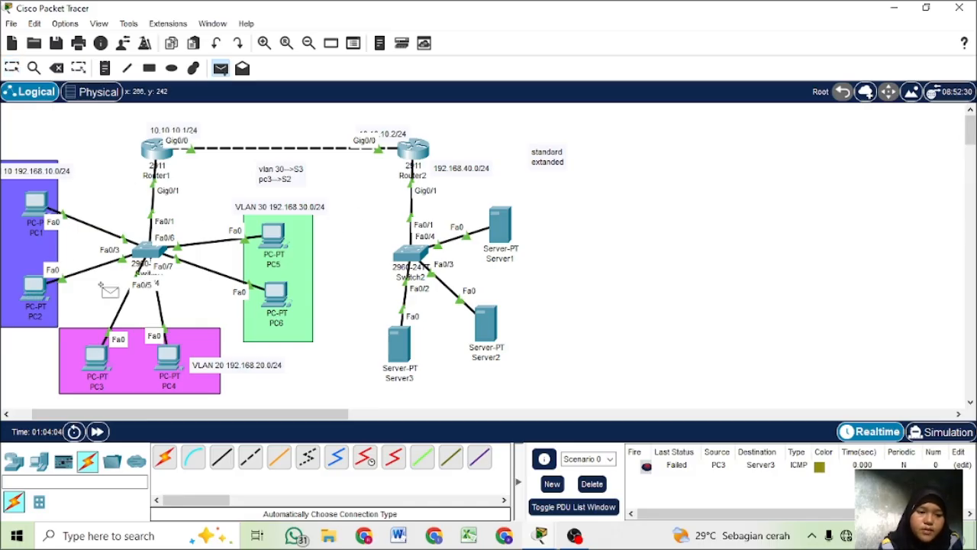
pyautogui.click(35, 287)
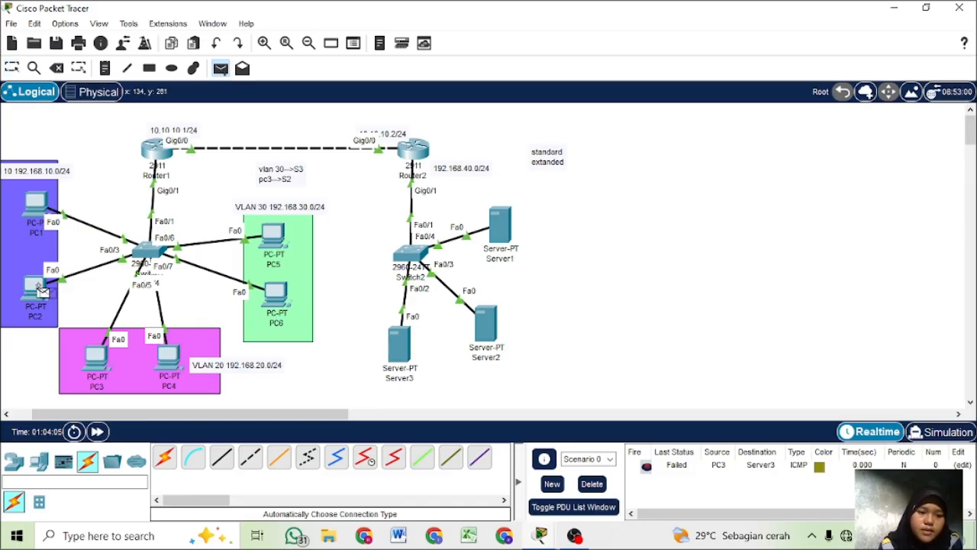
pyautogui.click(492, 320)
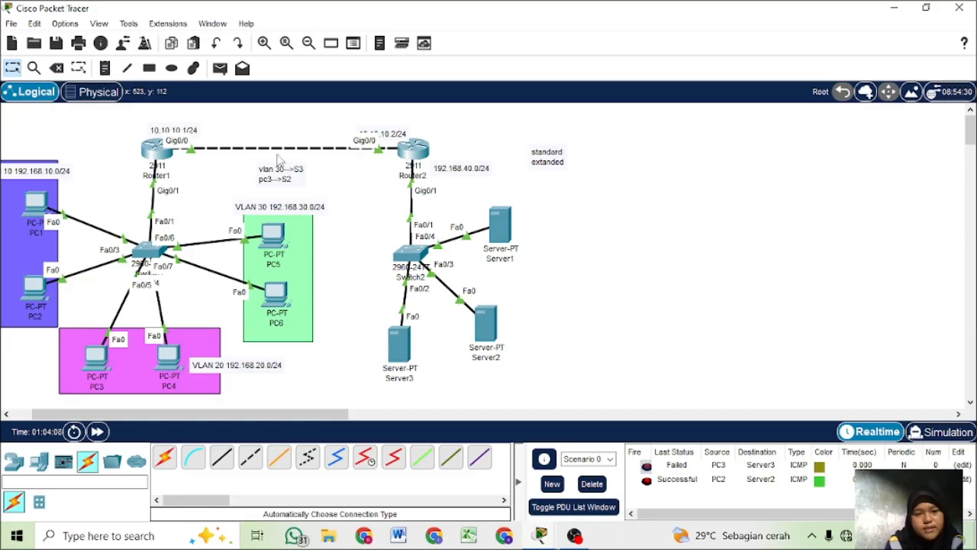
# - Send simple test PDUs from PC5 to Server1 and from PC3 to Server2, and check their status in the PDU list
pyautogui.click(220, 67)
pyautogui.click(272, 242)
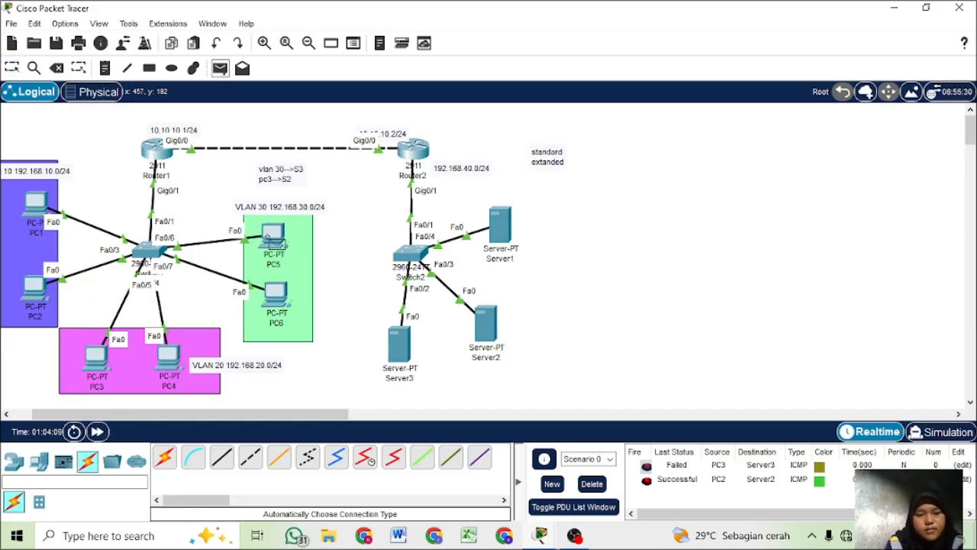
pyautogui.click(508, 224)
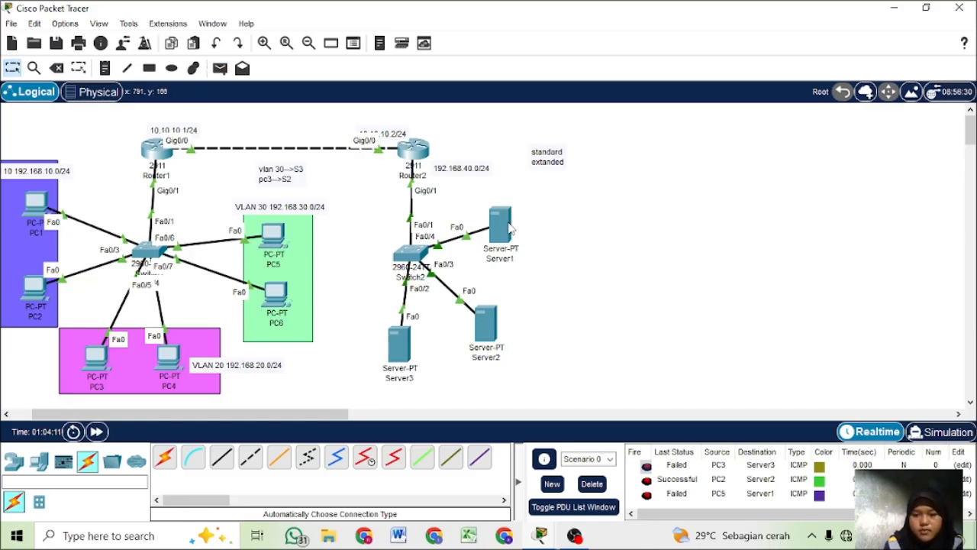
pyautogui.click(222, 71)
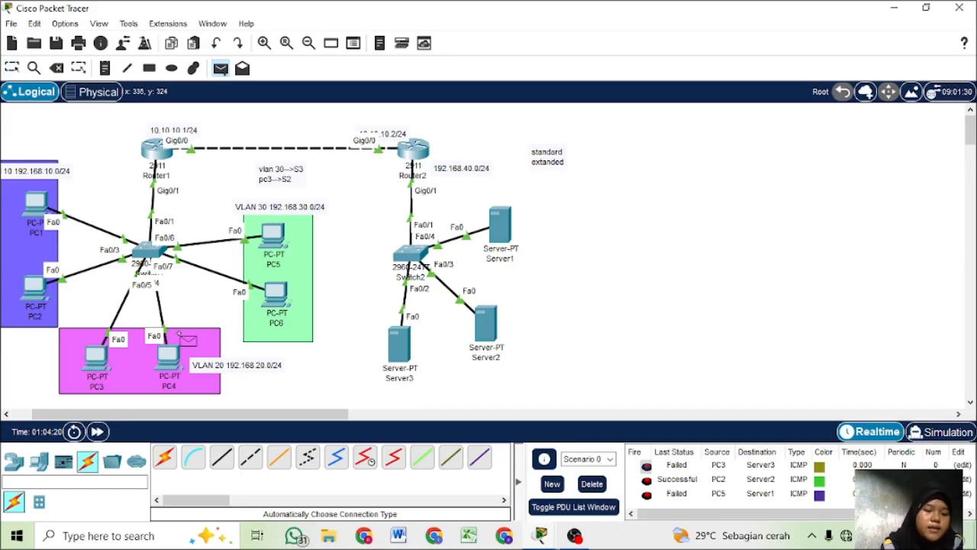
pyautogui.click(97, 355)
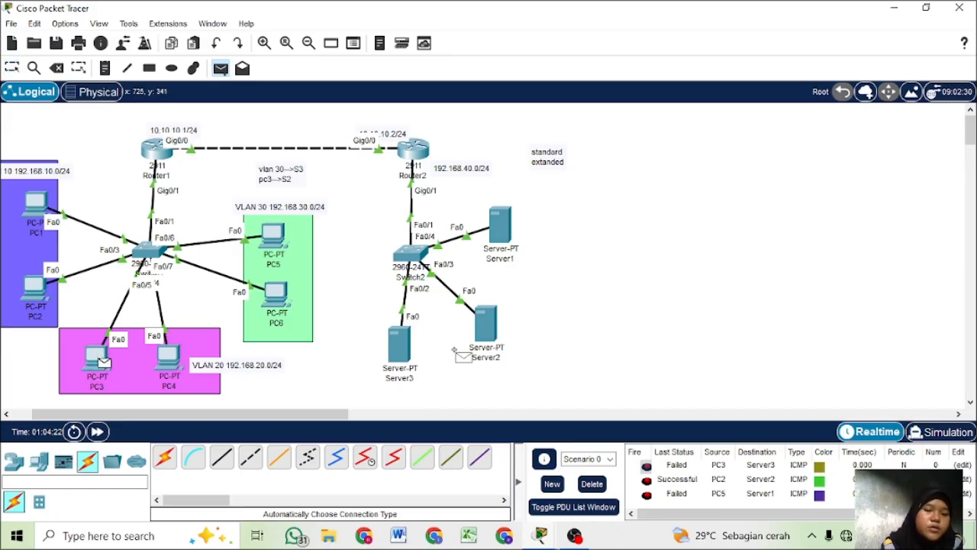
pyautogui.click(486, 324)
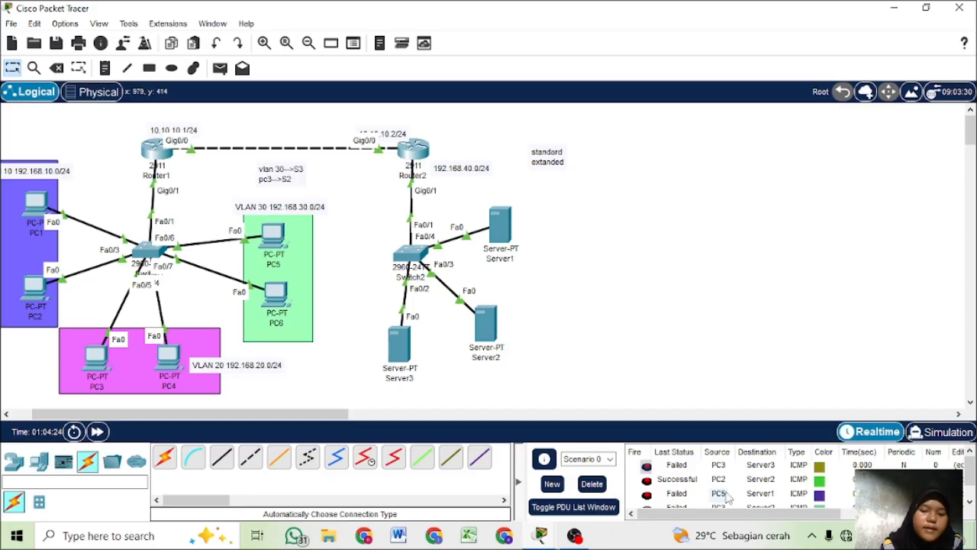
pyautogui.scroll(-1, 725, 494)
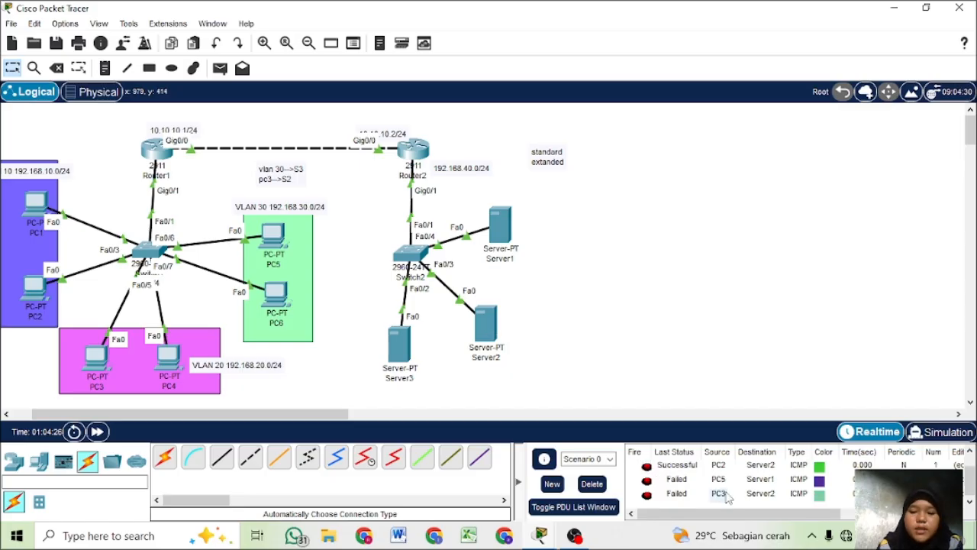